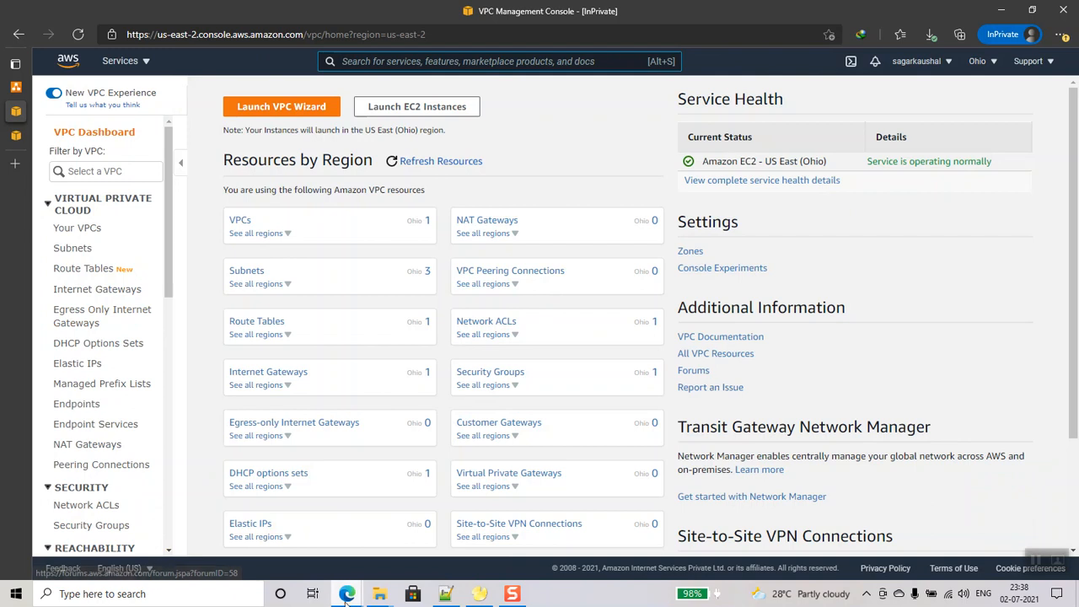
- Create a VPC named db-vpc with IPv4 CIDR block 10.14.0.0/16
{"action": "left_click", "coordinate": [253, 533]}
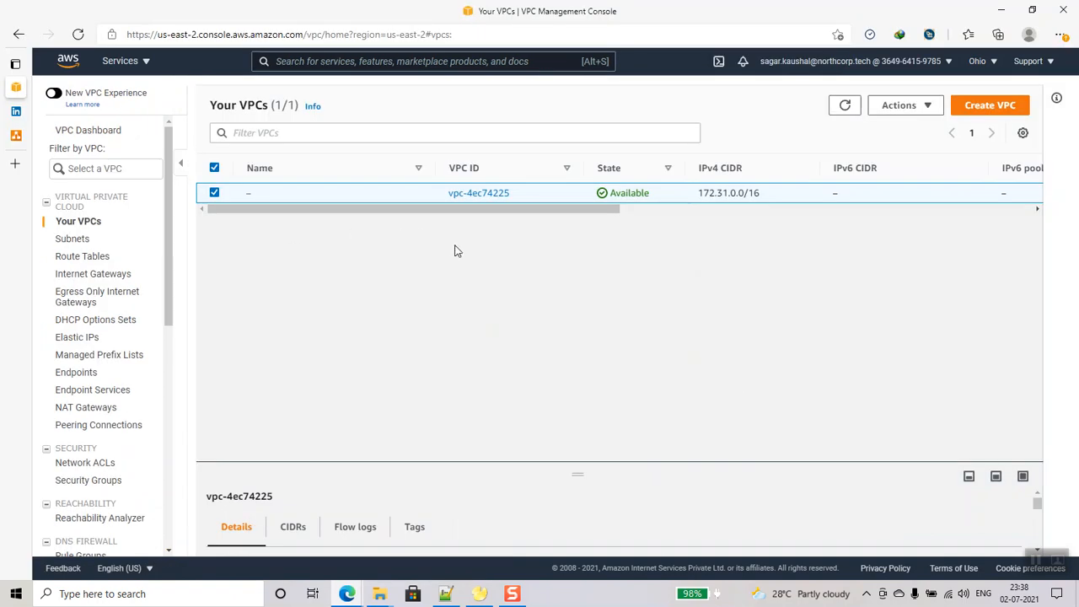
{"action": "left_click", "coordinate": [985, 105]}
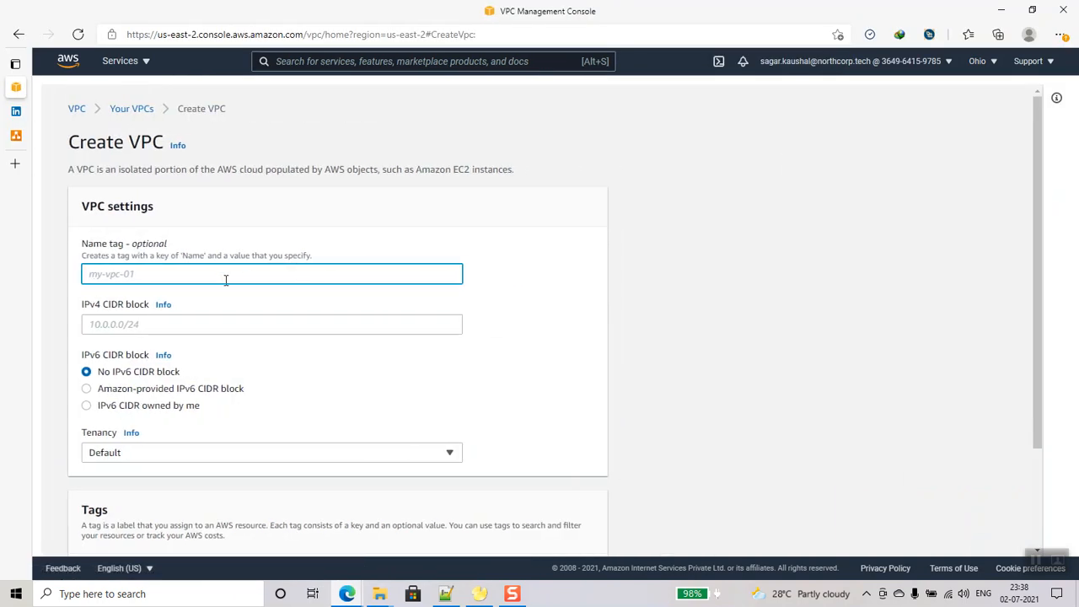
{"action": "type", "text": "db-vpc"}
{"action": "left_click", "coordinate": [220, 324]}
{"action": "type", "text": "10.14.0.0/16"}
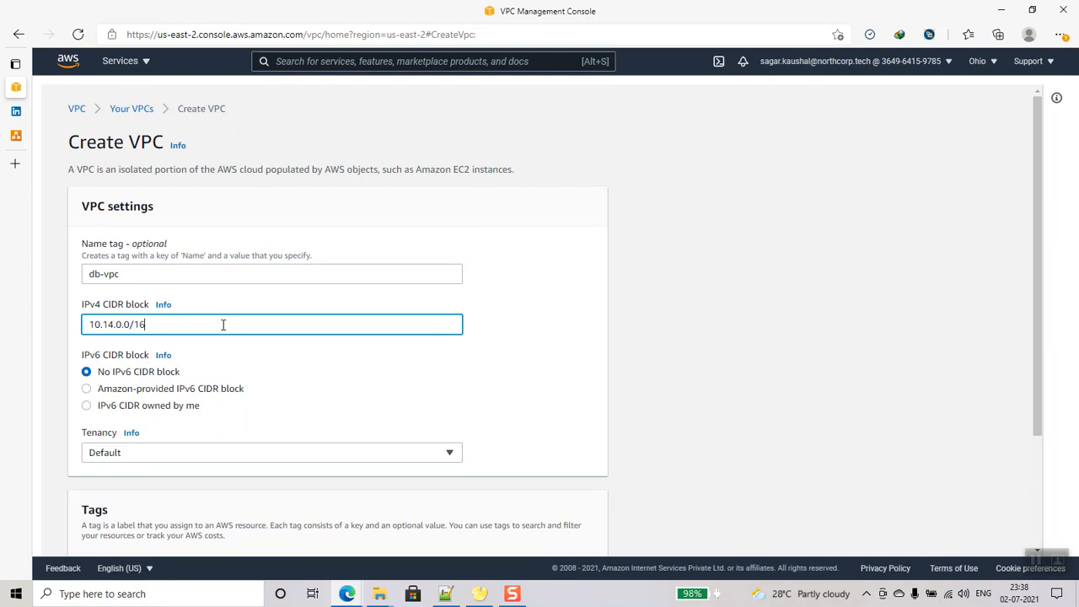
{"action": "scroll", "coordinate": [222, 325], "scroll_direction": "down", "scroll_amount": 2}
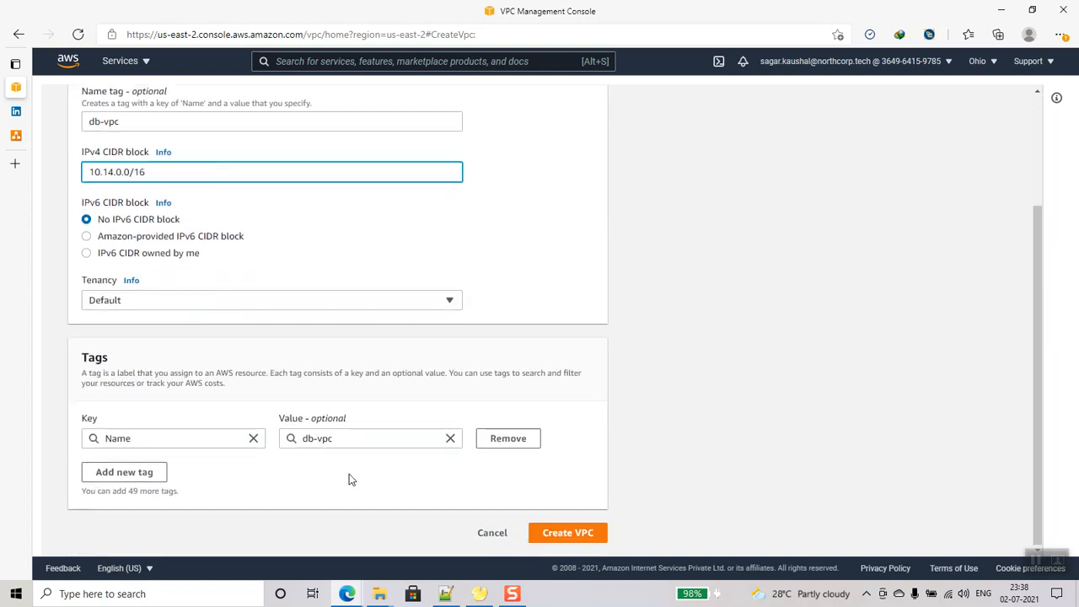
{"action": "left_click", "coordinate": [564, 535]}
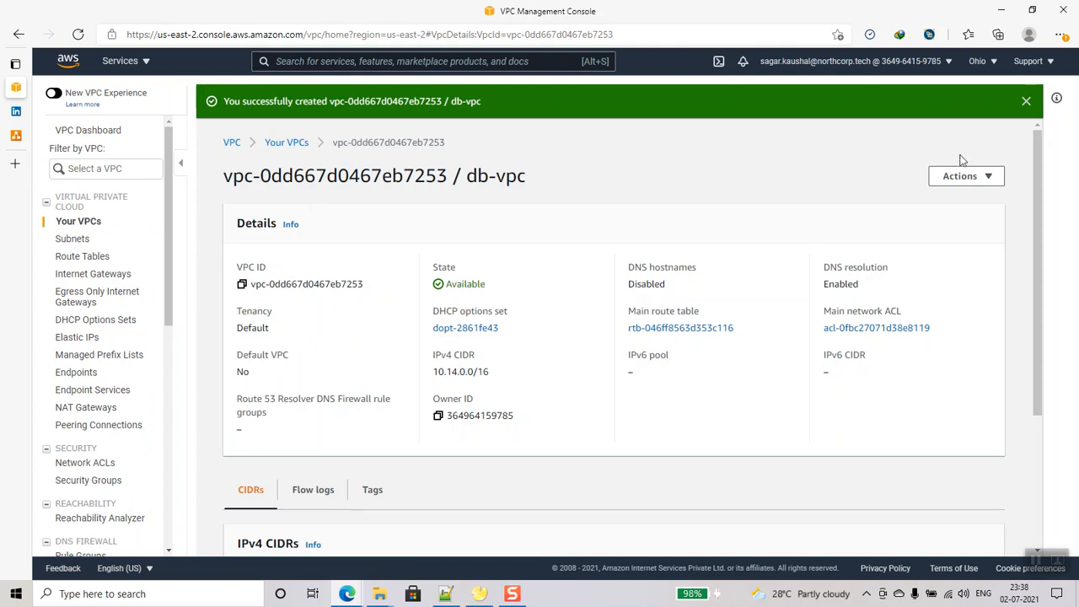
- Enable DNS hostnames on db-vpc and save the setting
{"action": "left_click", "coordinate": [974, 176]}
{"action": "left_click", "coordinate": [913, 260]}
{"action": "left_click", "coordinate": [368, 259]}
{"action": "left_click", "coordinate": [575, 300]}
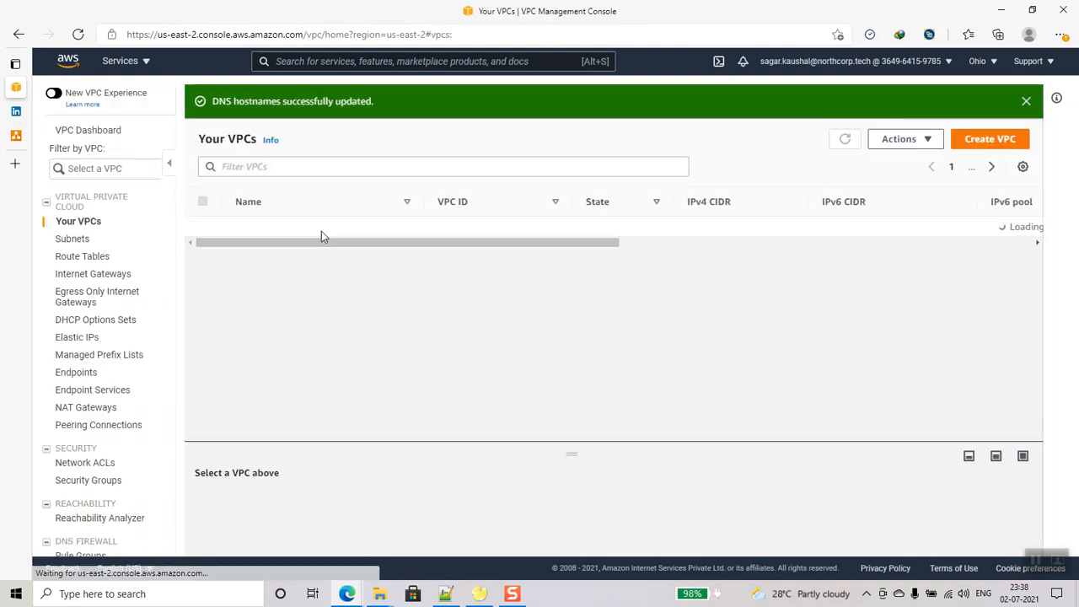
{"action": "left_click", "coordinate": [73, 239]}
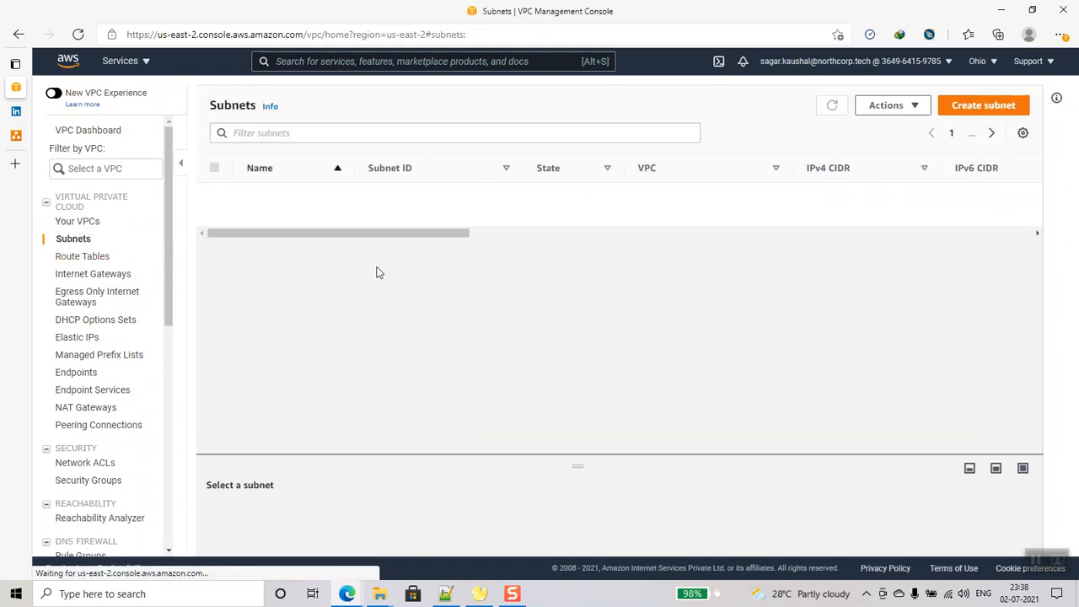
- In db-vpc, define public-subnet in us-east-2a with CIDR 10.14.0.0/24
{"action": "left_click", "coordinate": [983, 106]}
{"action": "left_click", "coordinate": [166, 253]}
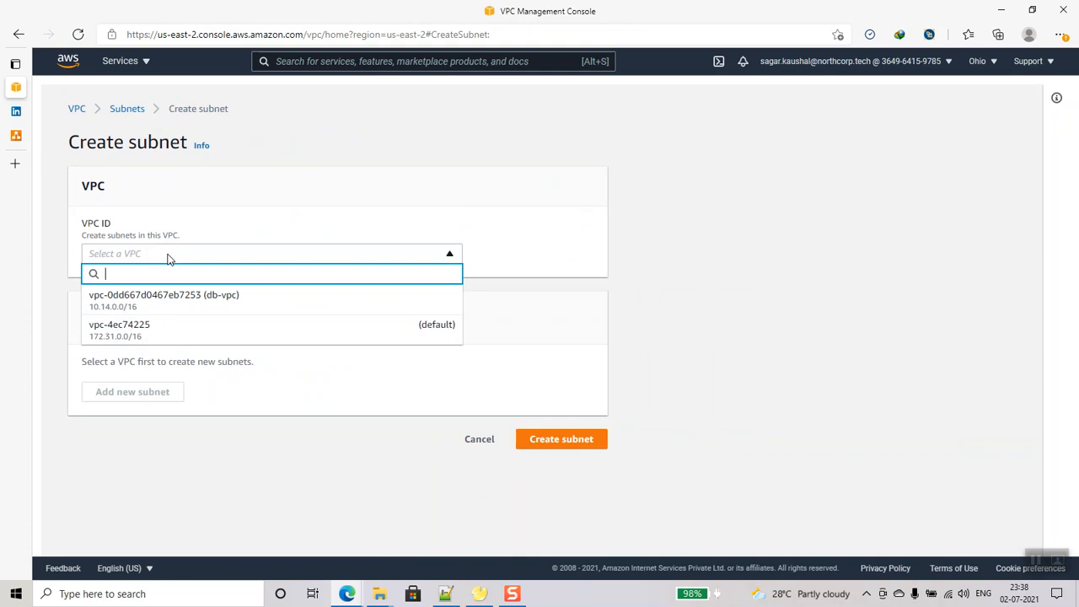
{"action": "left_click", "coordinate": [155, 303]}
{"action": "scroll", "coordinate": [169, 430], "scroll_direction": "down", "scroll_amount": 2}
{"action": "left_click", "coordinate": [181, 348]}
{"action": "type", "text": "public-subnet"}
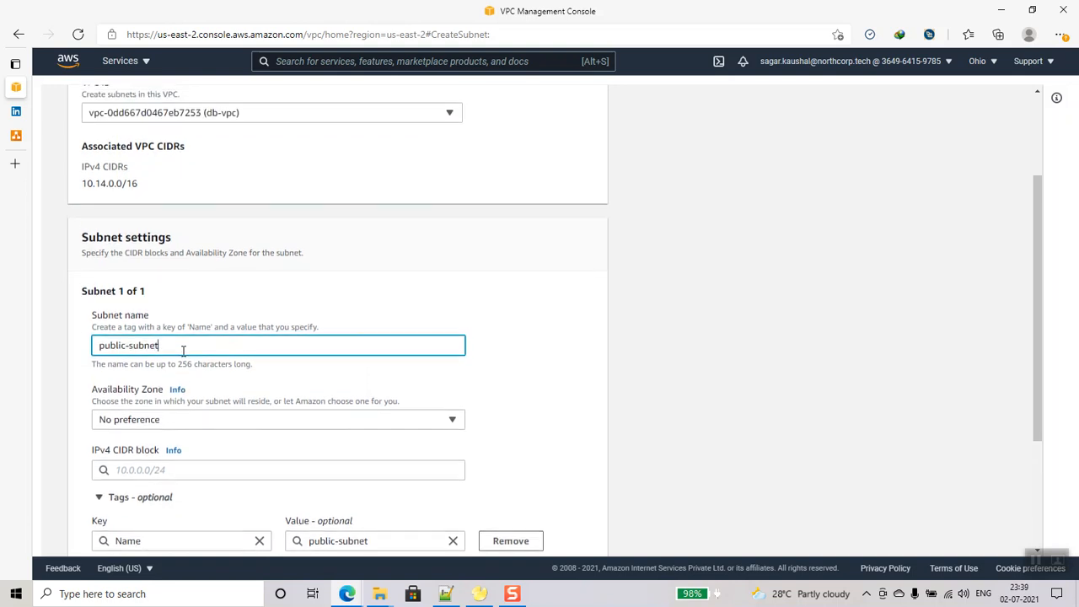
{"action": "scroll", "coordinate": [183, 351], "scroll_direction": "down", "scroll_amount": 1}
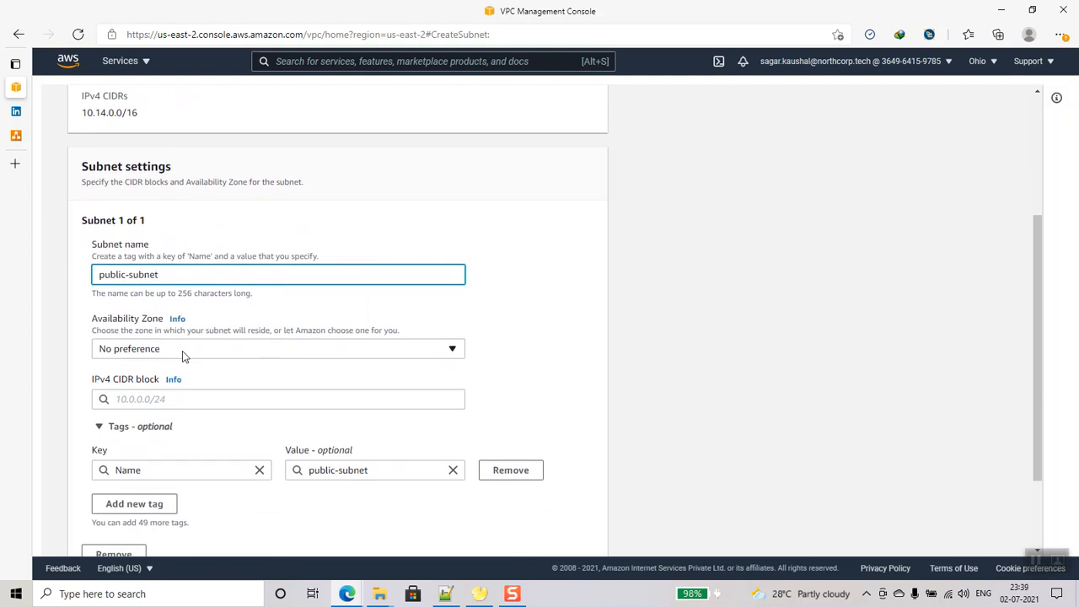
{"action": "left_click", "coordinate": [182, 351]}
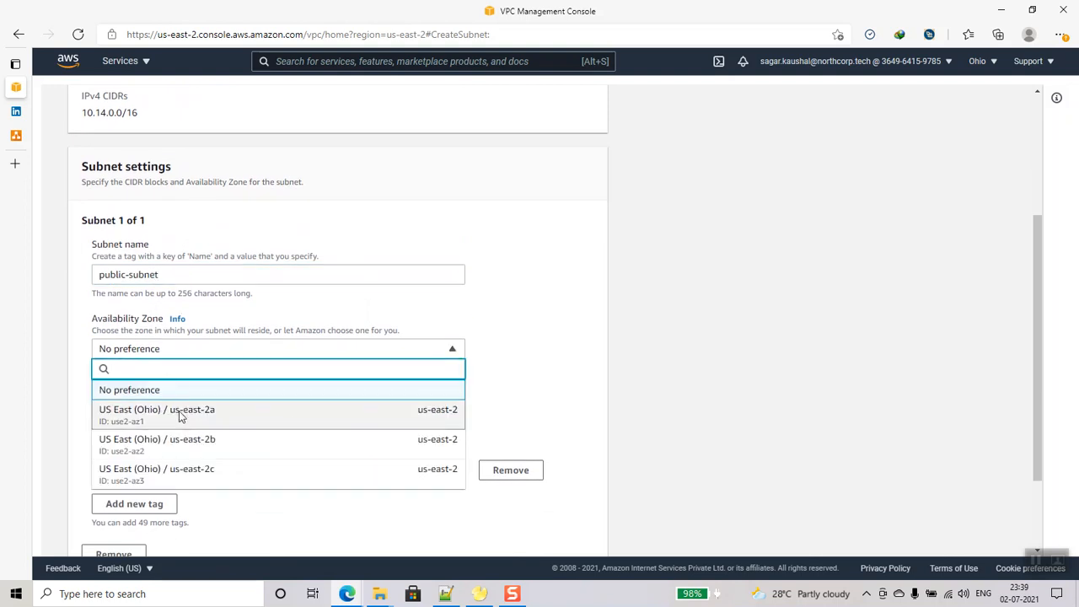
{"action": "left_click", "coordinate": [180, 415]}
{"action": "scroll", "coordinate": [180, 362], "scroll_direction": "down", "scroll_amount": 2}
{"action": "left_click", "coordinate": [171, 286]}
{"action": "type", "text": "10.14.0.0/24"}
{"action": "left_click", "coordinate": [150, 314]}
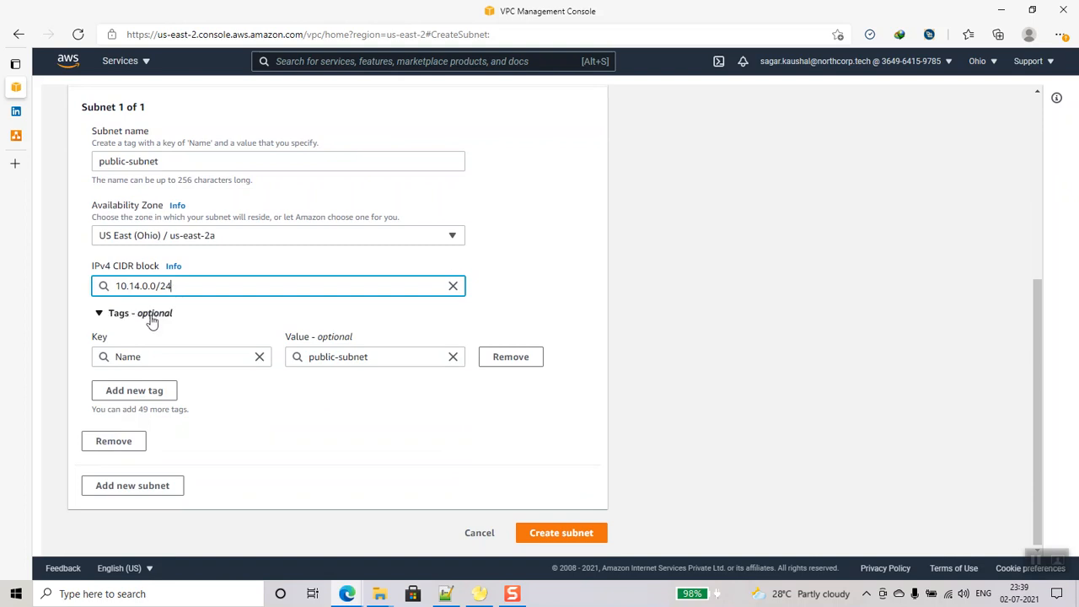
- Add a second subnet, db-subnet-1, in us-east-2a with its 10.14.1.0 range
{"action": "left_click", "coordinate": [140, 489]}
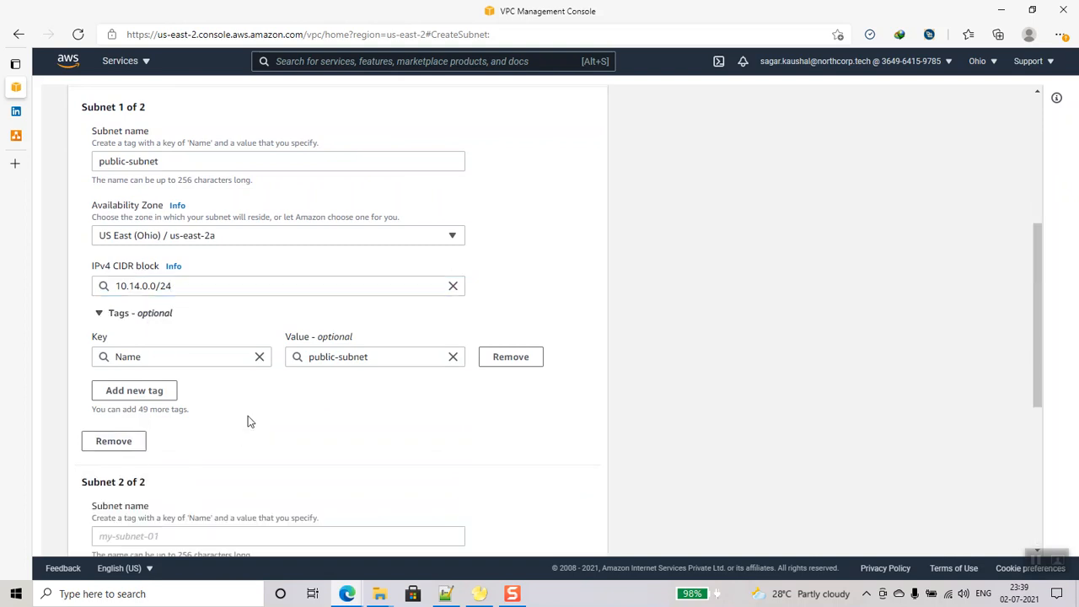
{"action": "scroll", "coordinate": [228, 417], "scroll_direction": "down", "scroll_amount": 2}
{"action": "left_click", "coordinate": [186, 398]}
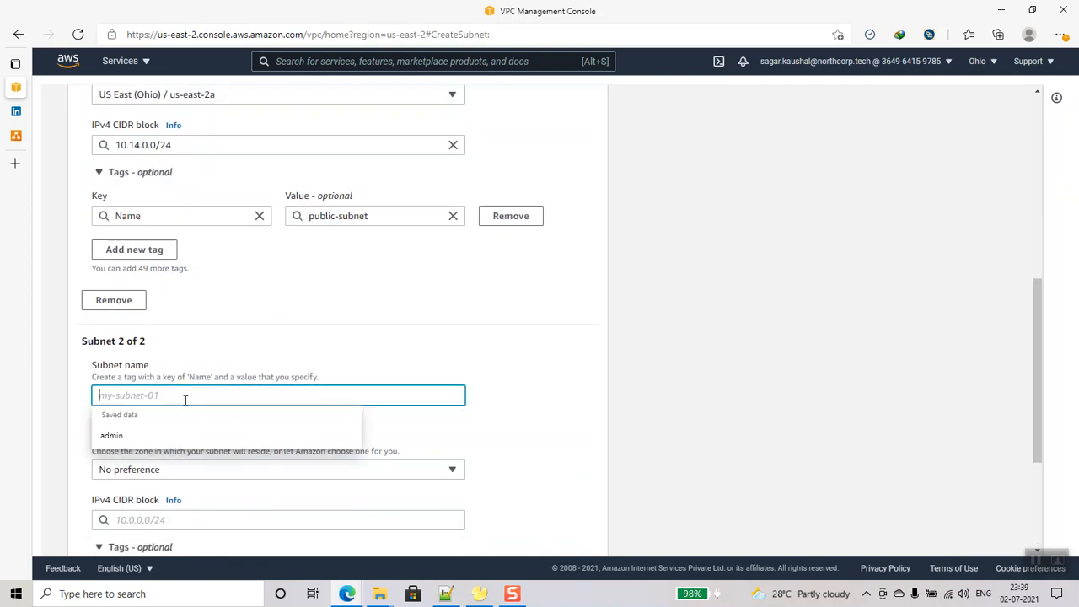
{"action": "type", "text": "db-subnet-1"}
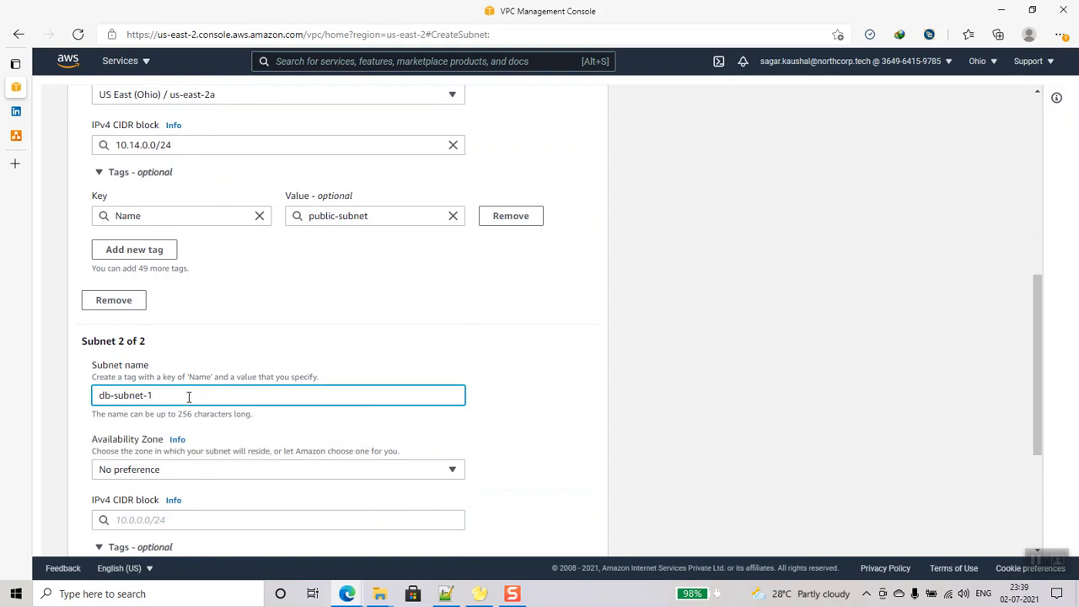
{"action": "scroll", "coordinate": [189, 397], "scroll_direction": "down", "scroll_amount": 2}
{"action": "left_click", "coordinate": [193, 327]}
{"action": "left_click", "coordinate": [189, 395]}
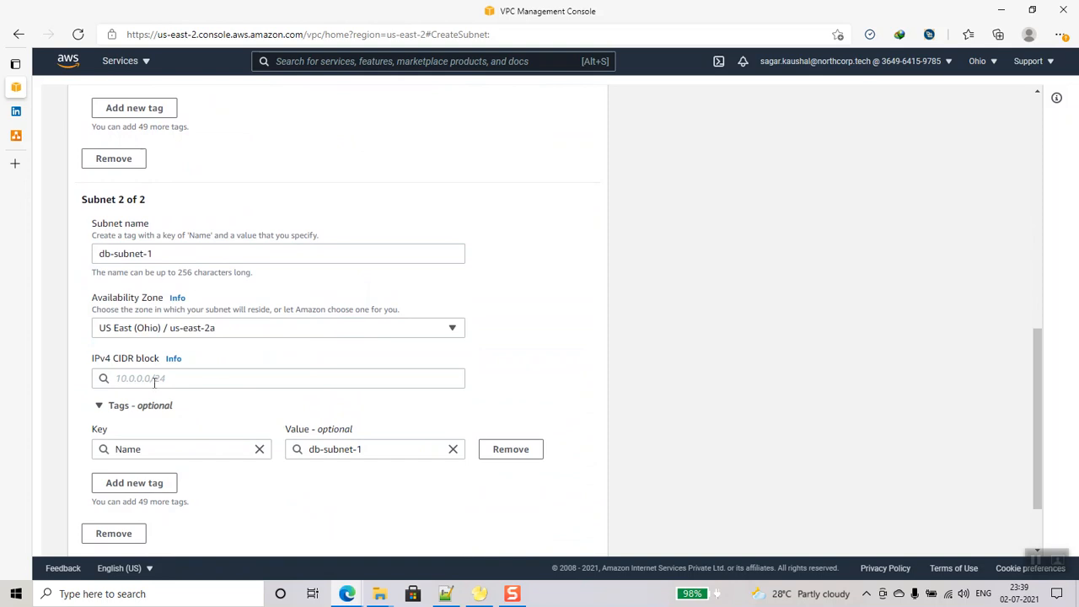
{"action": "left_click", "coordinate": [215, 379]}
{"action": "type", "text": "10.14.1.0"}
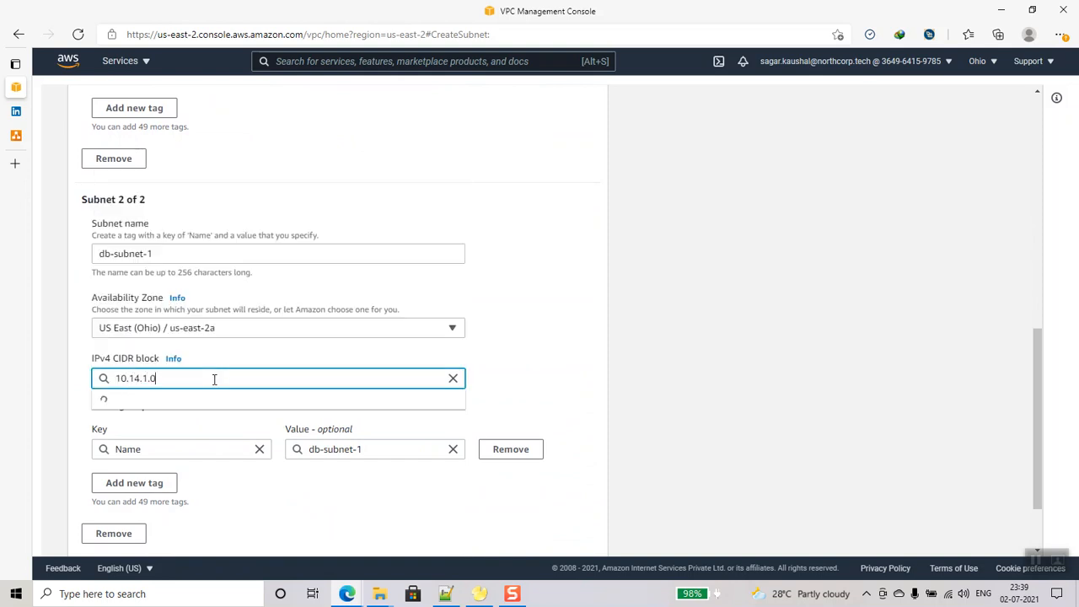
{"action": "type", "text": ".24"}
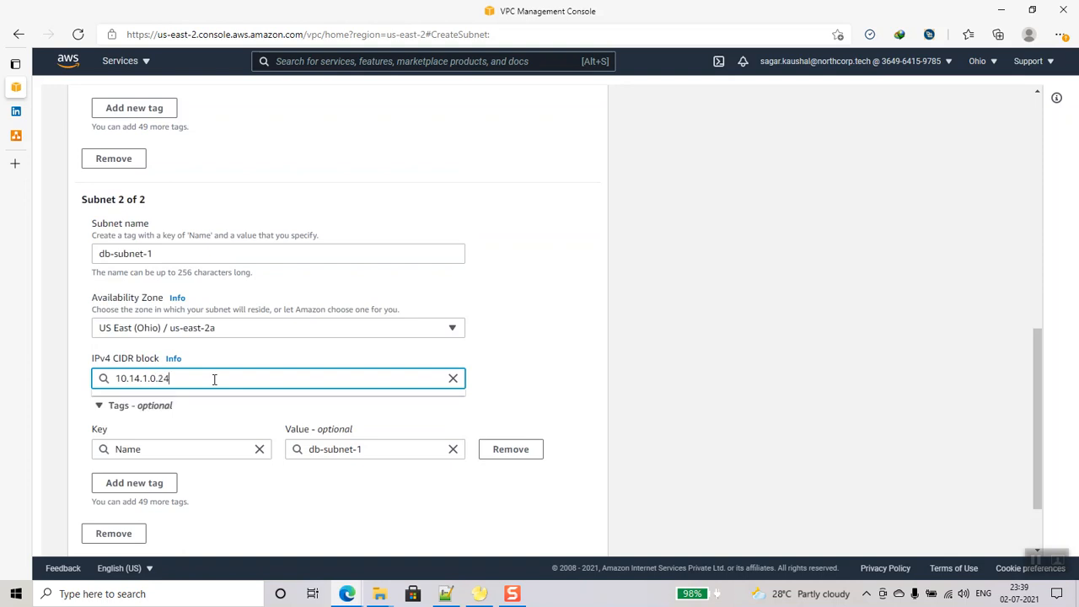
{"action": "scroll", "coordinate": [214, 379], "scroll_direction": "down", "scroll_amount": 2}
- Add a third subnet, db-subnet-2, in us-east-2b with CIDR 10.14.2.0/24
{"action": "left_click", "coordinate": [125, 489]}
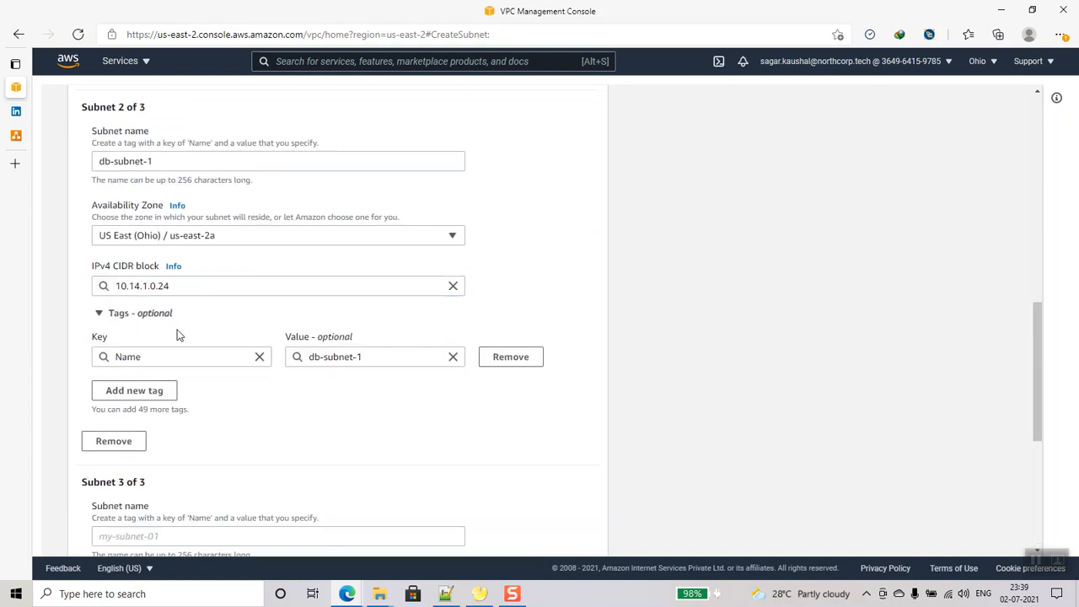
{"action": "scroll", "coordinate": [199, 336], "scroll_direction": "down", "scroll_amount": 1}
{"action": "left_click", "coordinate": [170, 466]}
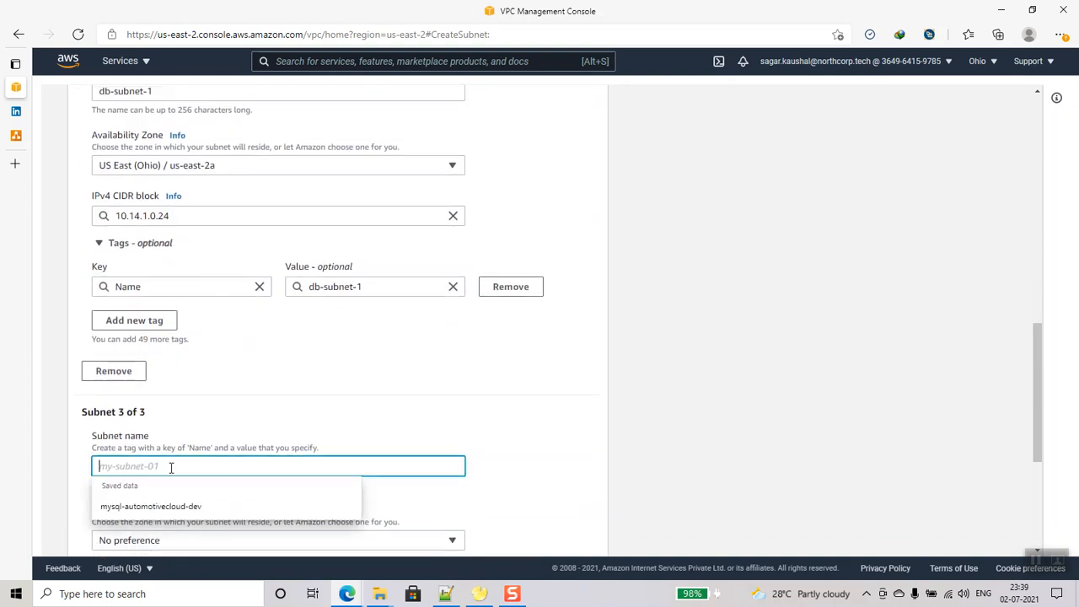
{"action": "type", "text": "db-subnet-2"}
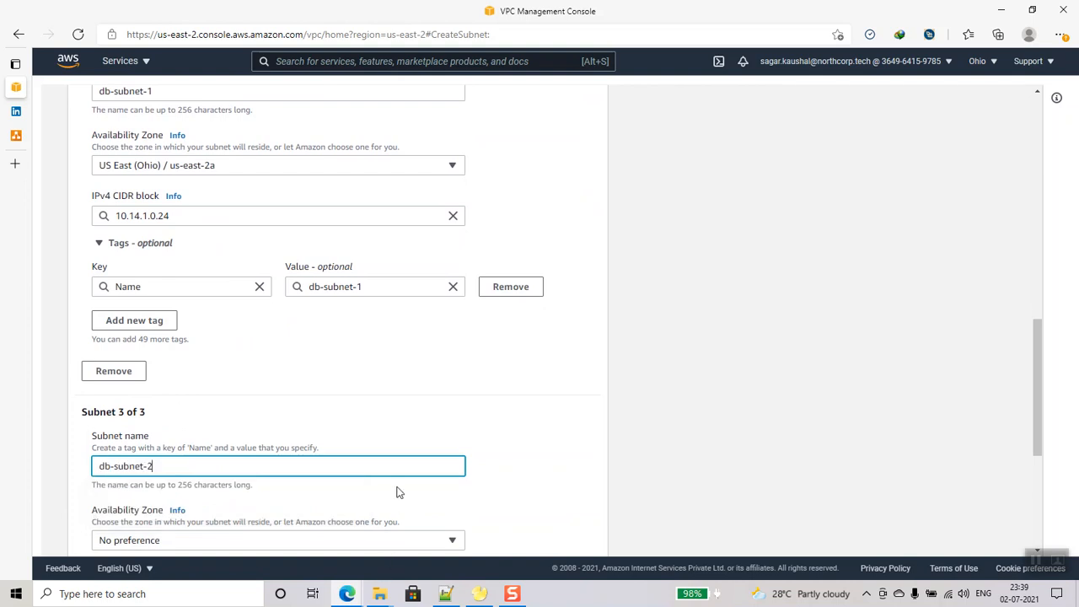
{"action": "scroll", "coordinate": [398, 492], "scroll_direction": "down", "scroll_amount": 4}
{"action": "left_click", "coordinate": [212, 303]}
{"action": "left_click", "coordinate": [212, 264]}
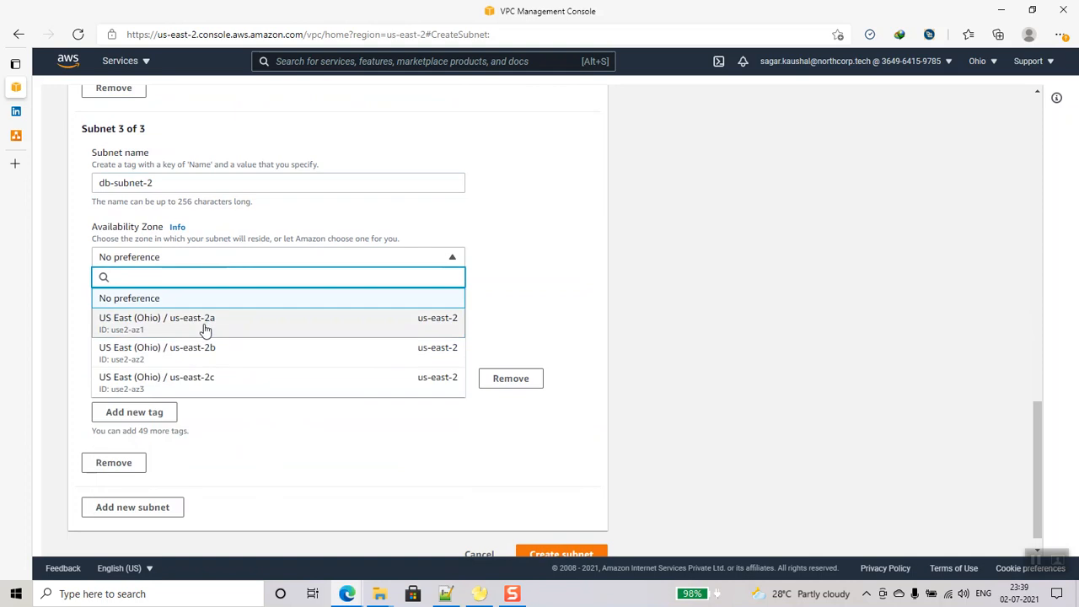
{"action": "left_click", "coordinate": [205, 354]}
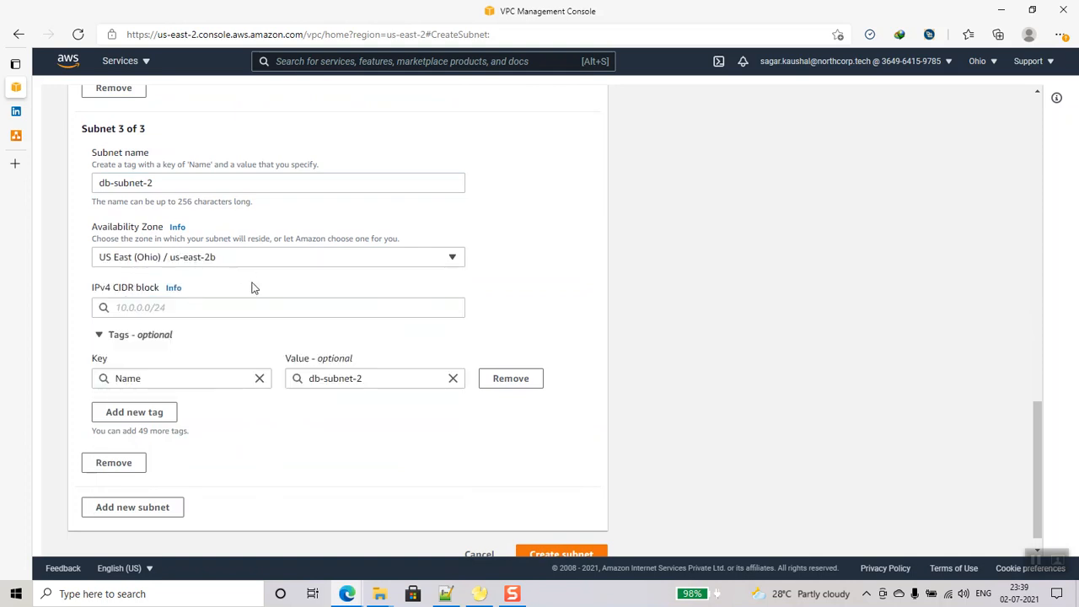
{"action": "left_click", "coordinate": [210, 309]}
{"action": "type", "text": "10"}
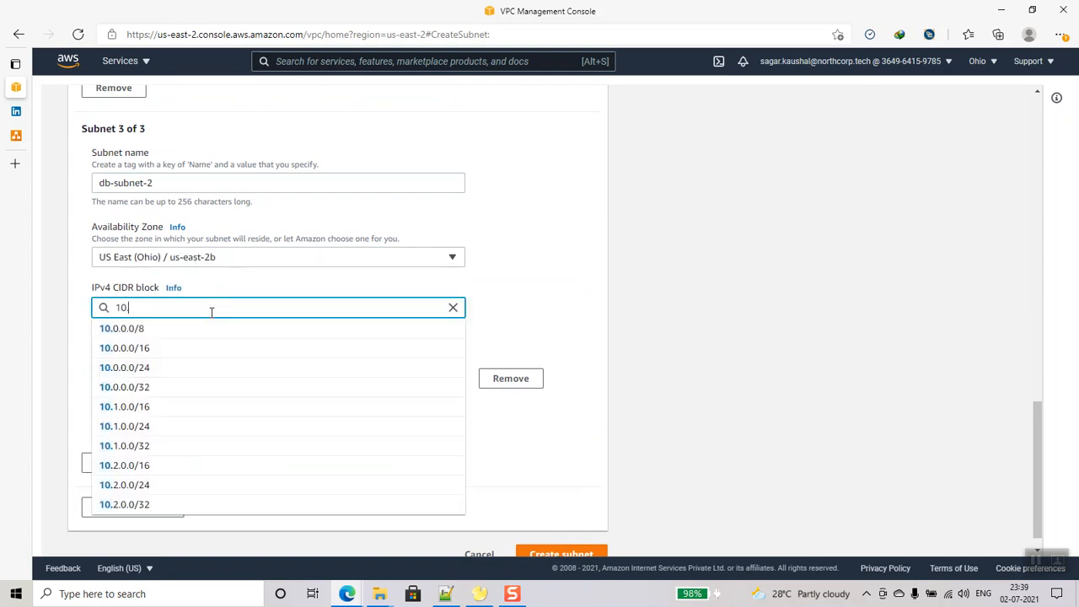
{"action": "type", "text": ".14.2."}
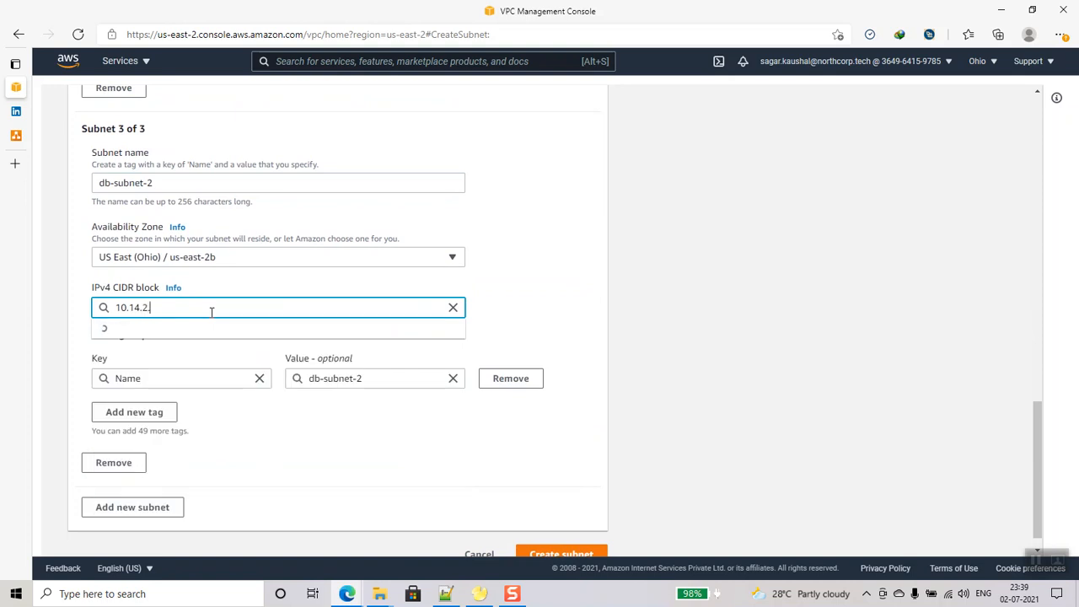
{"action": "type", "text": "0/24"}
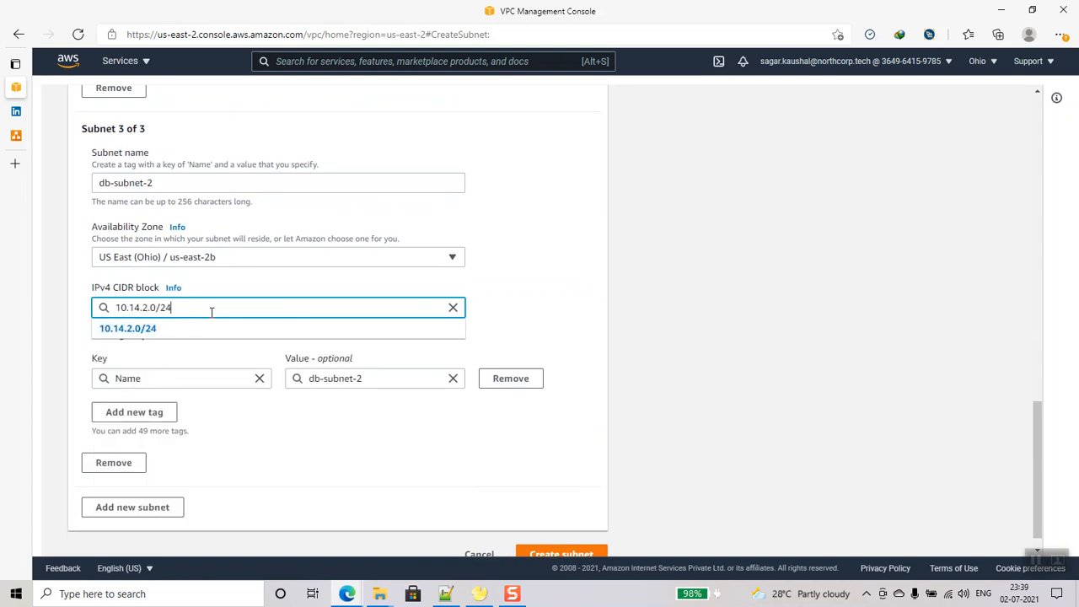
- Correct db-subnet-1's CIDR to 10.14.1.0/24 and create all three subnets
{"action": "scroll", "coordinate": [190, 333], "scroll_direction": "down", "scroll_amount": 1}
{"action": "scroll", "coordinate": [500, 503], "scroll_direction": "up", "scroll_amount": 1}
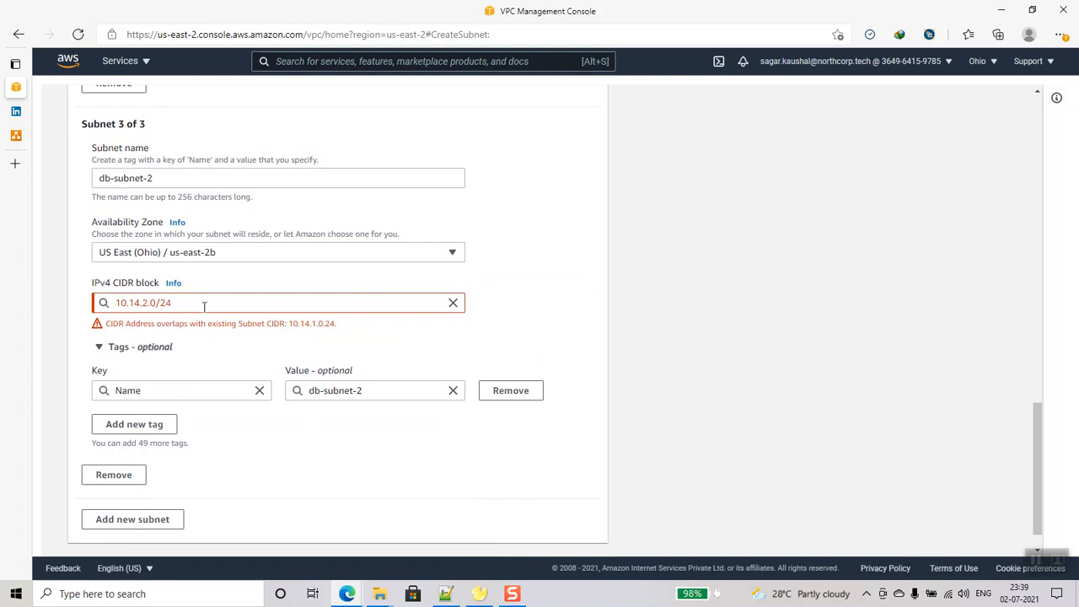
{"action": "scroll", "coordinate": [203, 306], "scroll_direction": "up", "scroll_amount": 3}
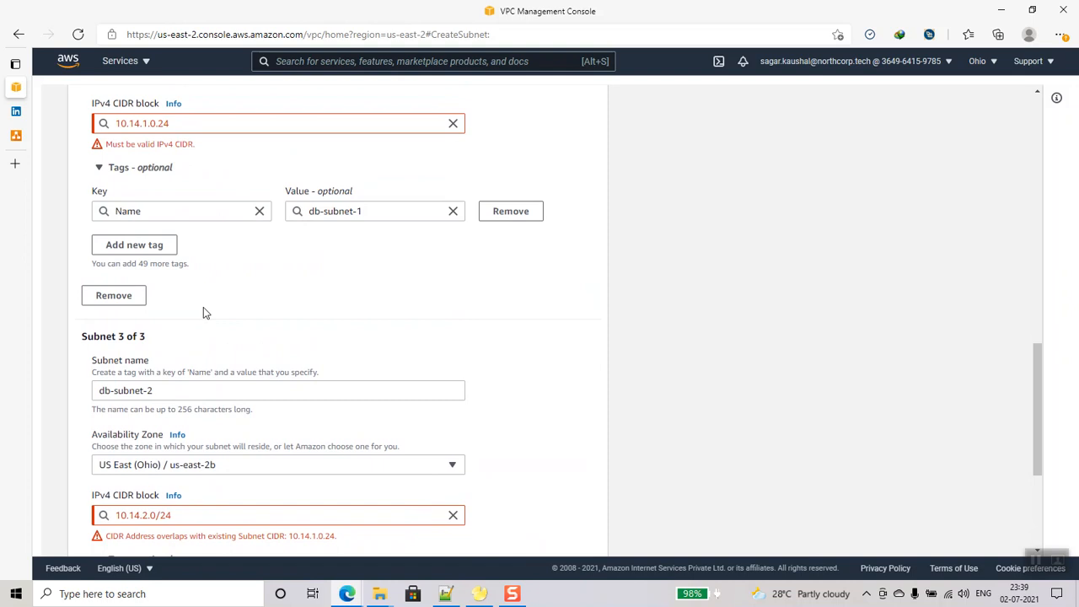
{"action": "left_click", "coordinate": [182, 124]}
{"action": "key", "text": "BackSpace"}
{"action": "key", "text": "BackSpace"}
{"action": "key", "text": "BackSpace"}
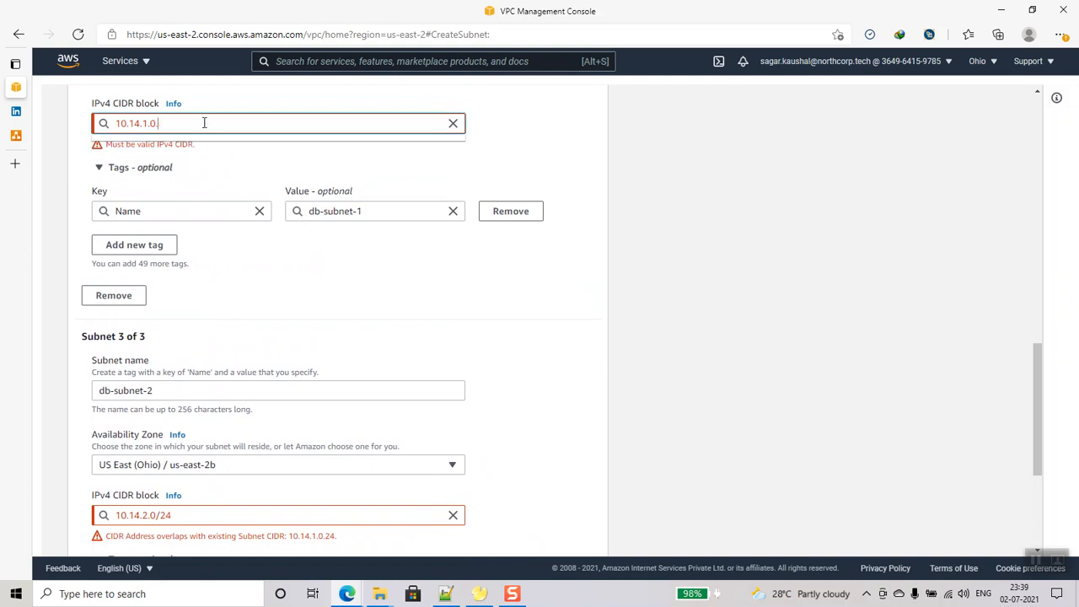
{"action": "type", "text": "/24"}
{"action": "scroll", "coordinate": [246, 237], "scroll_direction": "down", "scroll_amount": 5}
{"action": "left_click", "coordinate": [556, 533]}
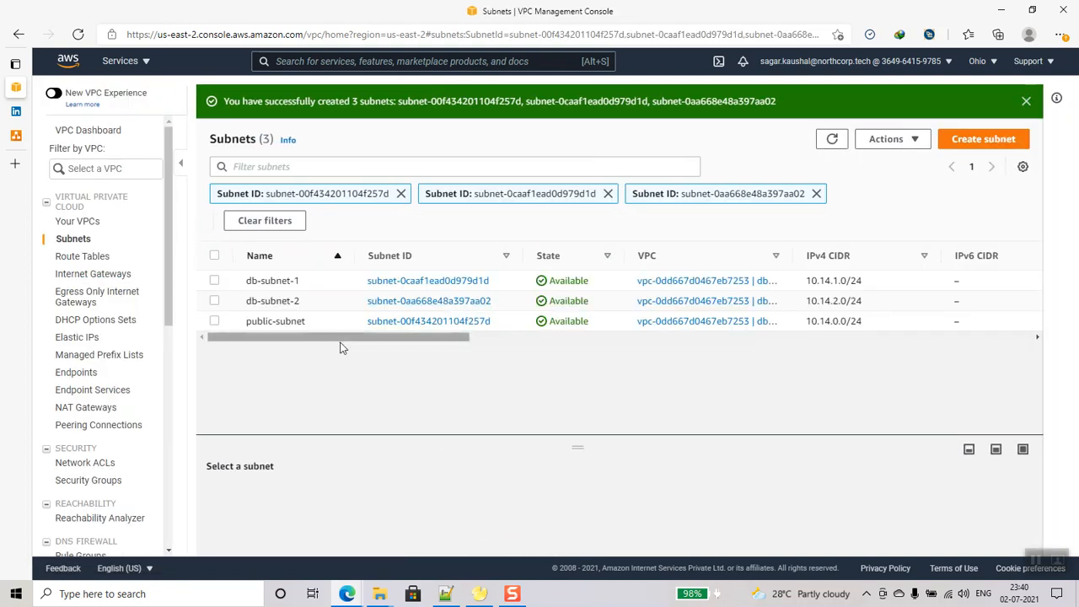
- Turn on auto-assign public IPv4 address for public-subnet and save
{"action": "left_click_drag", "start_coordinate": [574, 443], "coordinate": [577, 503]}
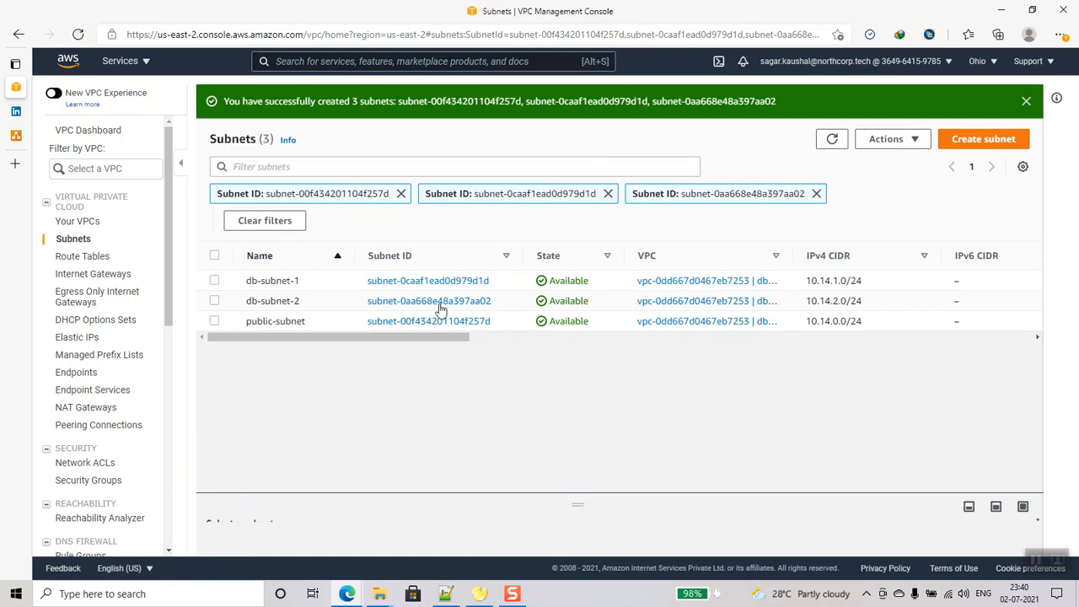
{"action": "left_click", "coordinate": [214, 321]}
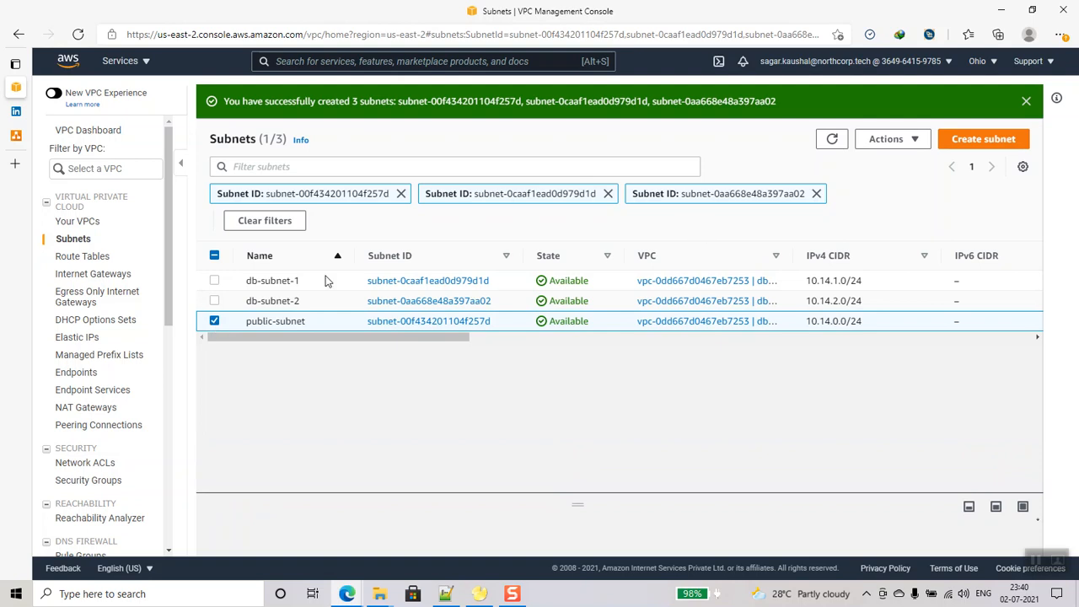
{"action": "left_click", "coordinate": [892, 139]}
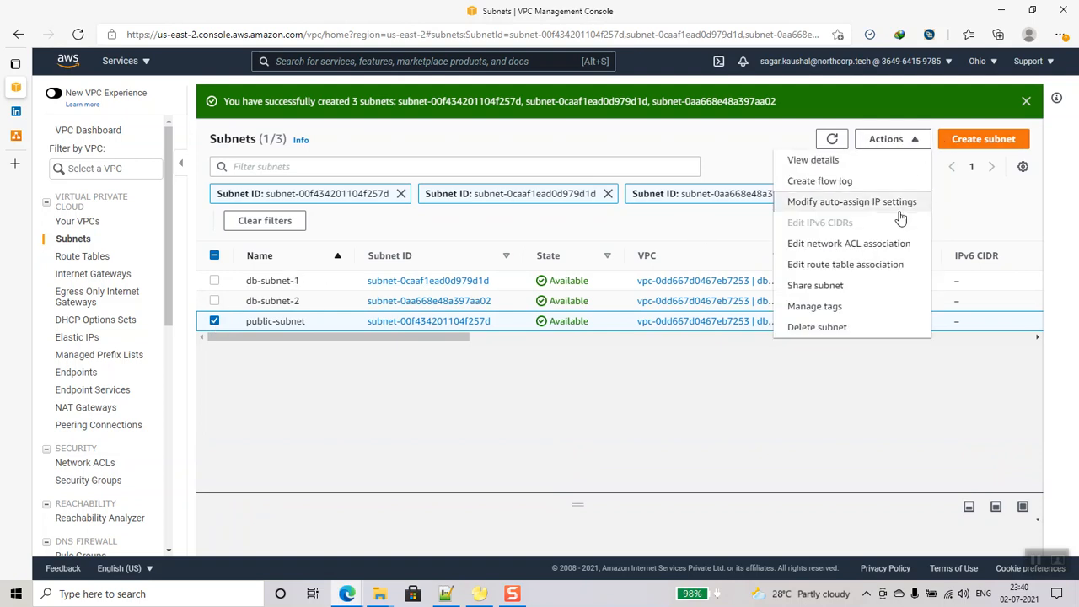
{"action": "left_click", "coordinate": [871, 205]}
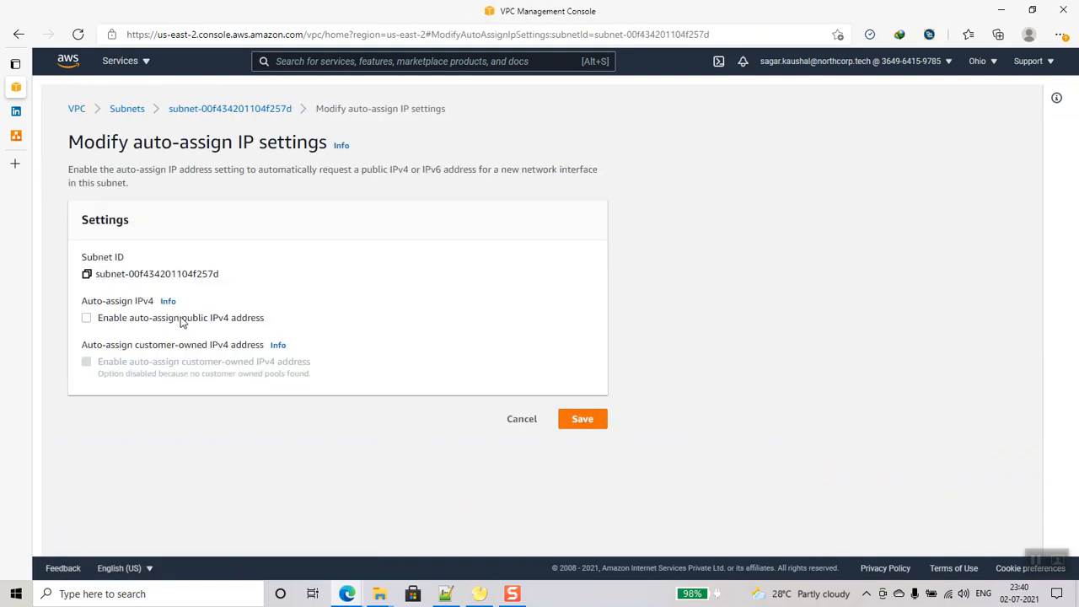
{"action": "left_click", "coordinate": [217, 321]}
{"action": "left_click", "coordinate": [597, 419]}
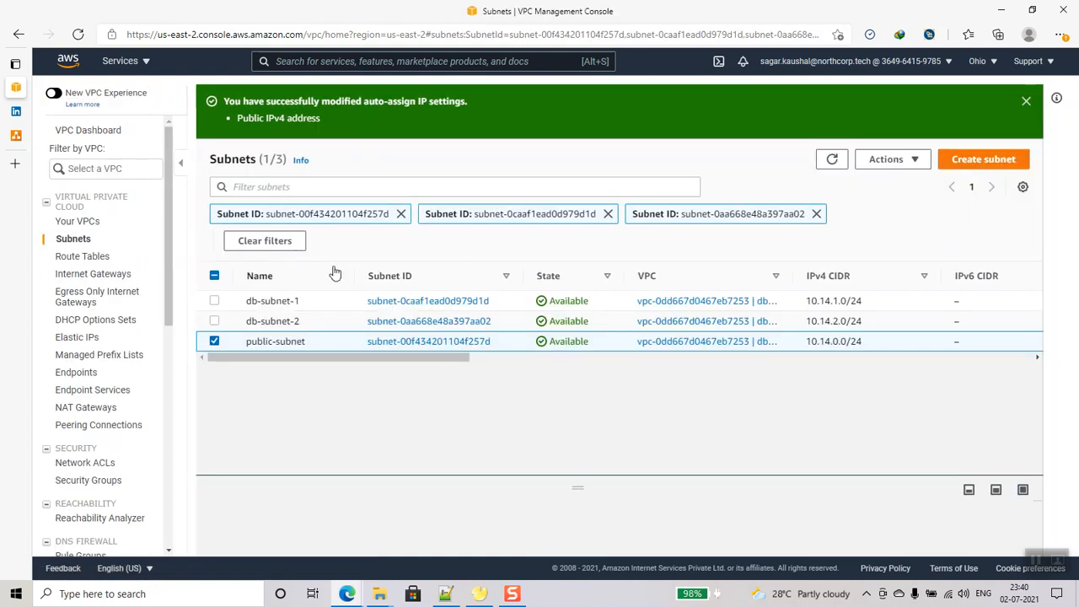
- Create an internet gateway with the name tag db-admin-igw
{"action": "left_click", "coordinate": [93, 274]}
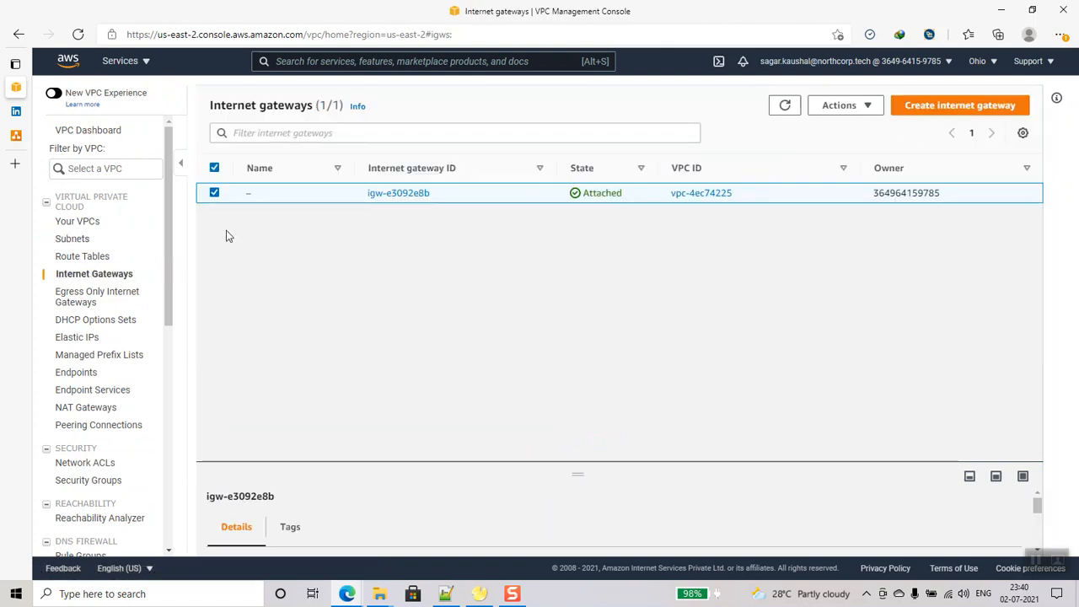
{"action": "left_click", "coordinate": [942, 115]}
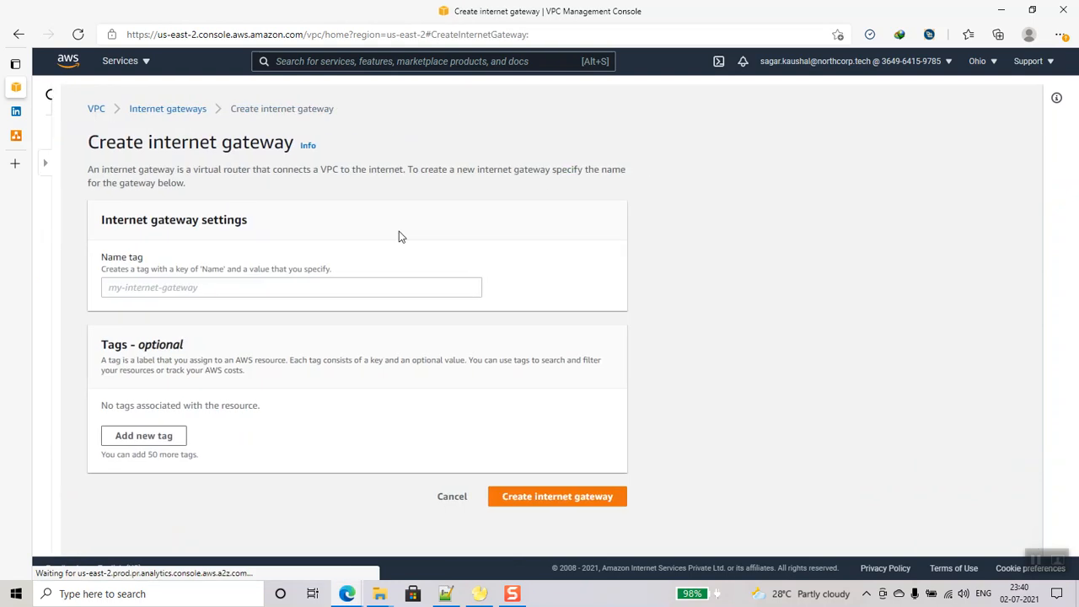
{"action": "left_click", "coordinate": [254, 290]}
{"action": "type", "text": "db-admin-igw"}
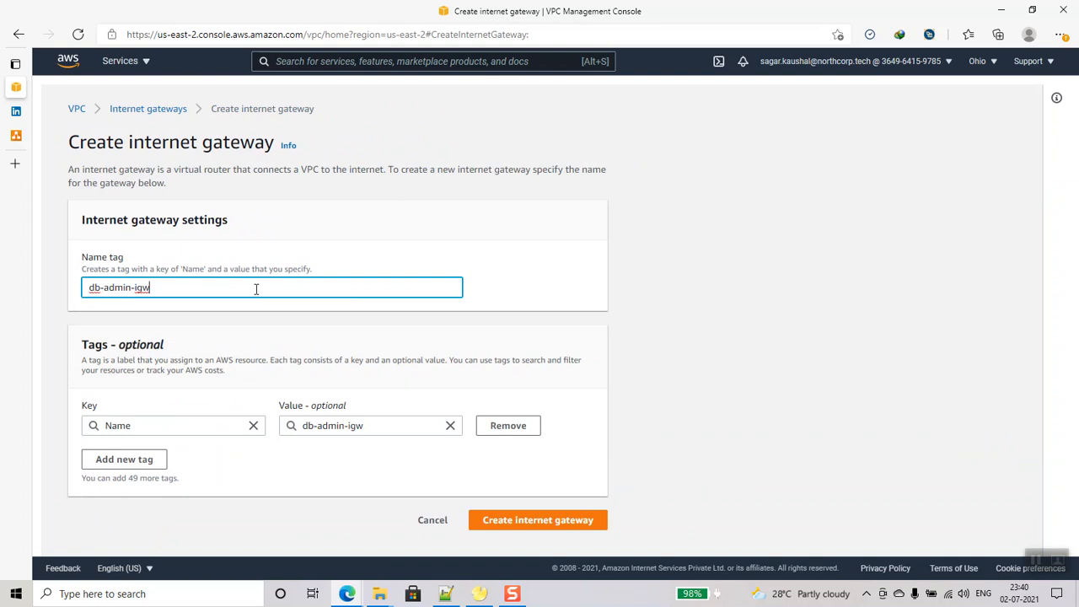
{"action": "left_click", "coordinate": [525, 521]}
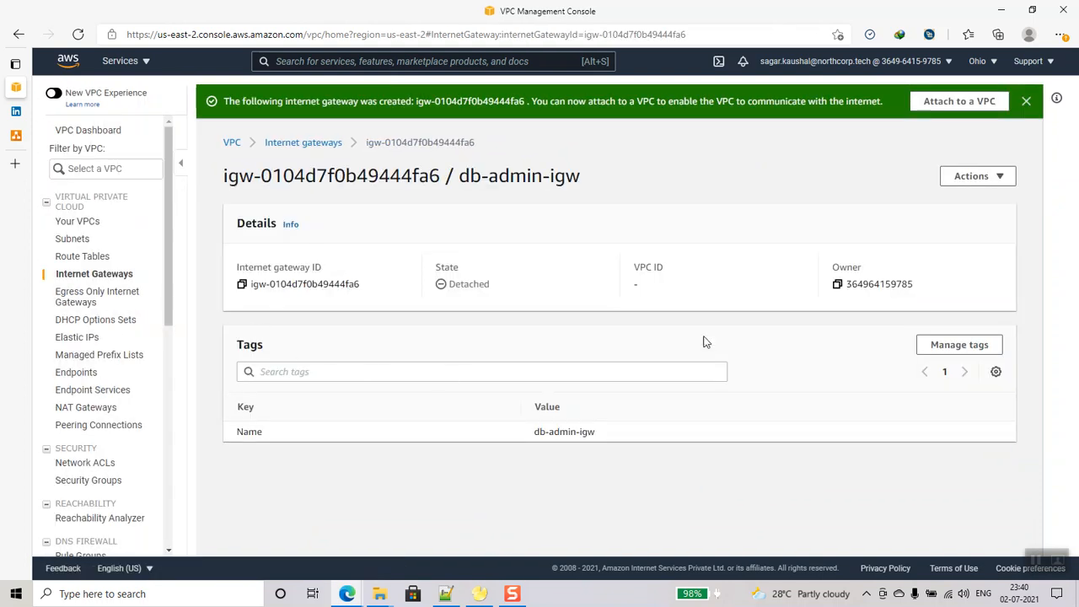
- Attach db-admin-igw to db-vpc
{"action": "left_click", "coordinate": [1003, 191]}
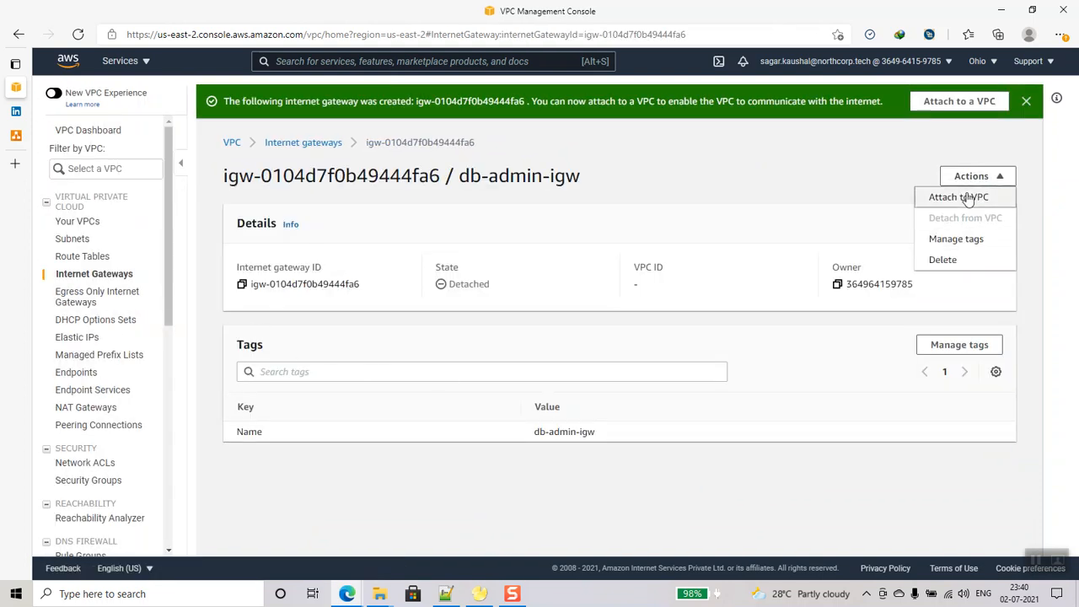
{"action": "left_click", "coordinate": [966, 195]}
{"action": "left_click", "coordinate": [168, 268]}
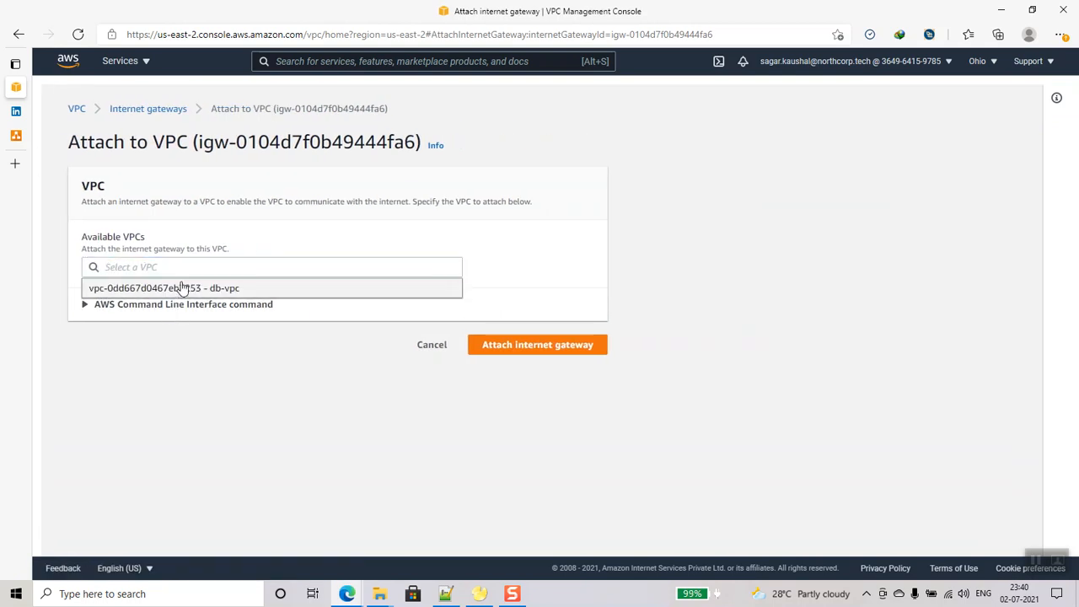
{"action": "left_click", "coordinate": [181, 287]}
{"action": "left_click", "coordinate": [506, 345]}
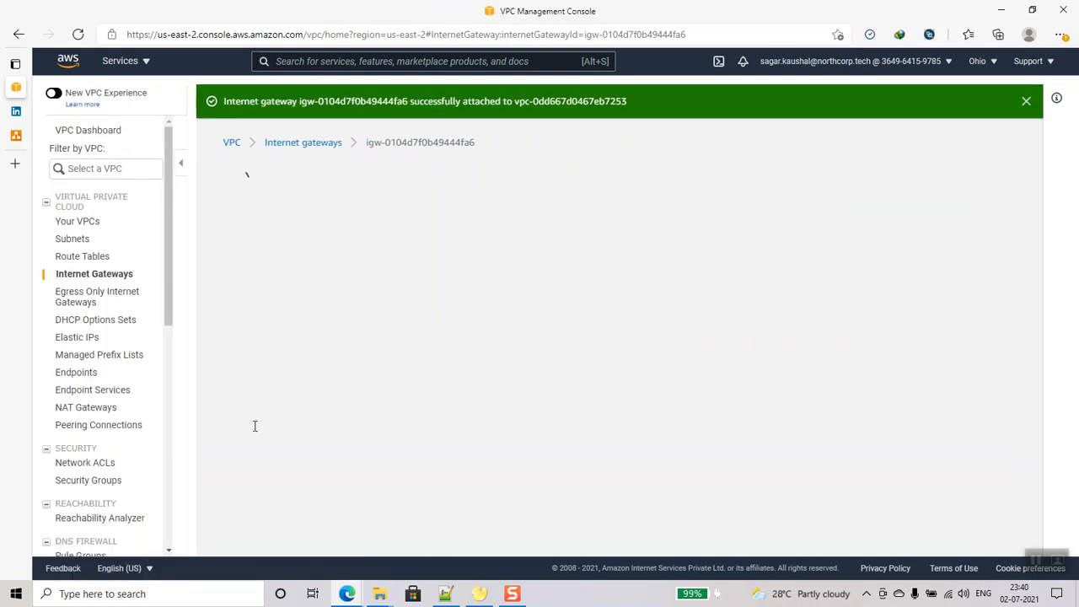
{"action": "left_click", "coordinate": [89, 257]}
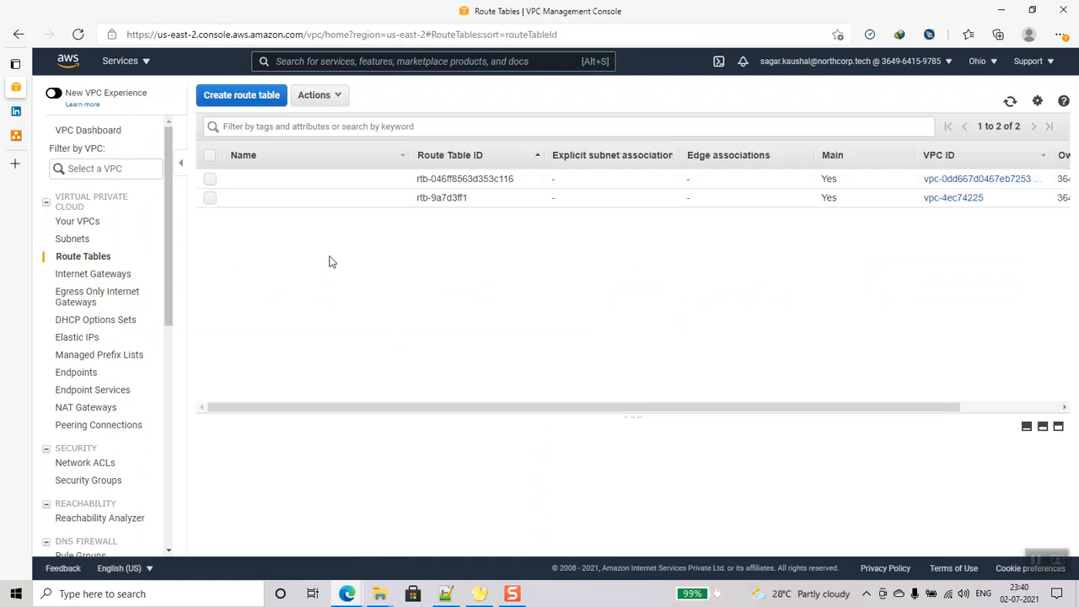
- Create route table public-rt in VPC vpc-0dd667d0467eb7253
{"action": "left_click", "coordinate": [253, 98]}
{"action": "left_click", "coordinate": [382, 184]}
{"action": "type", "text": "pub"}
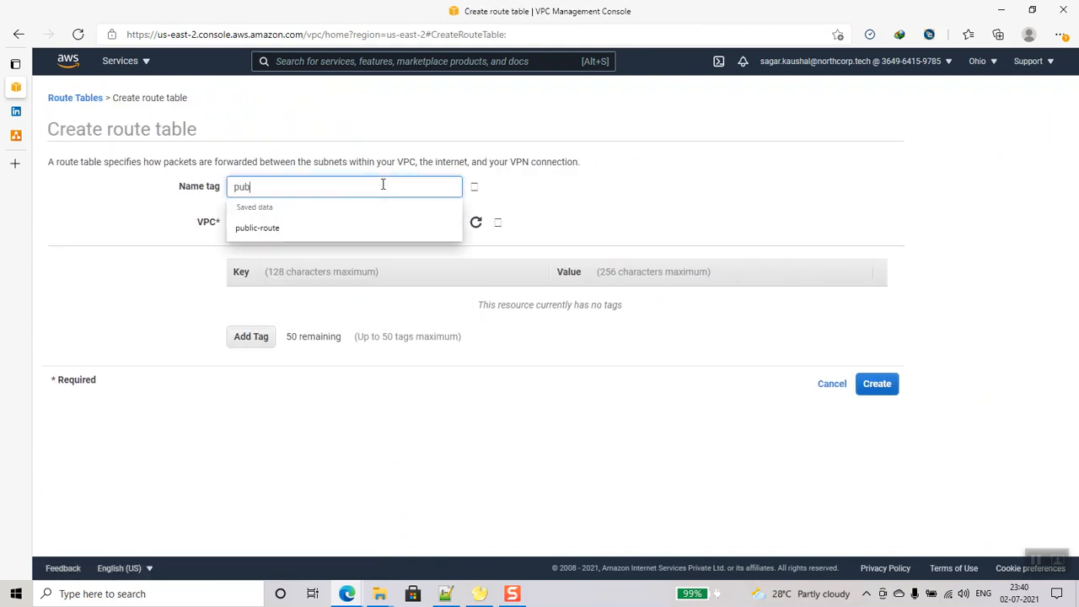
{"action": "type", "text": "lic-rt"}
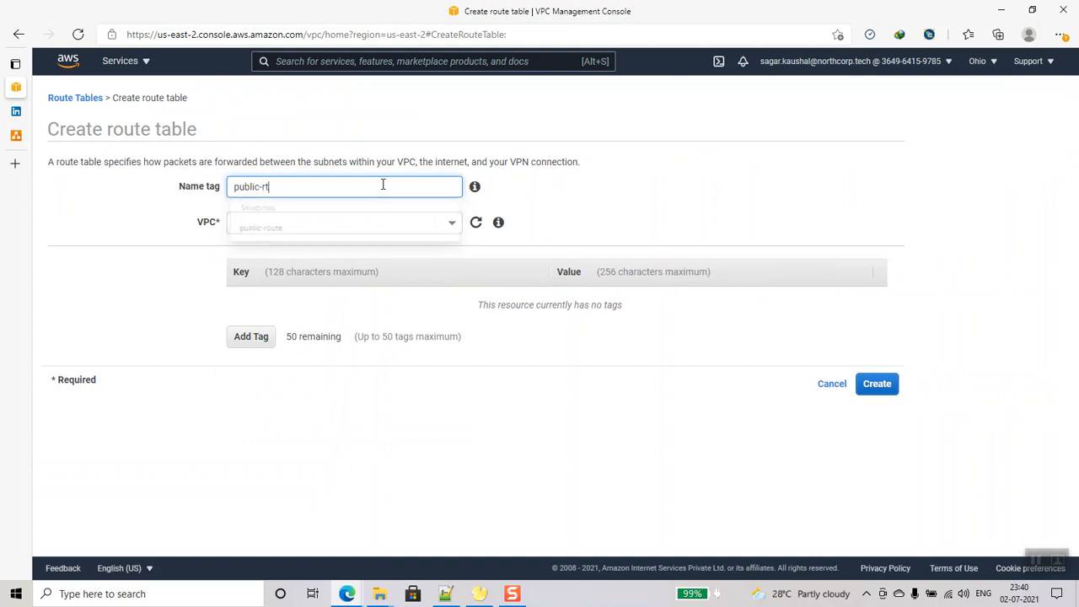
{"action": "left_click", "coordinate": [346, 217]}
{"action": "left_click", "coordinate": [359, 284]}
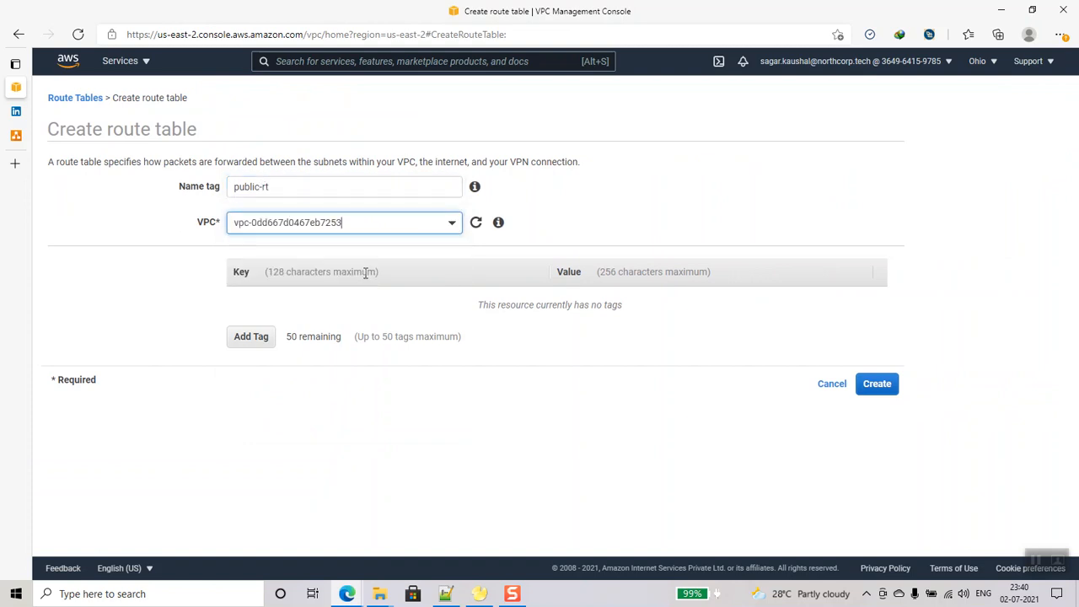
{"action": "left_click", "coordinate": [881, 391]}
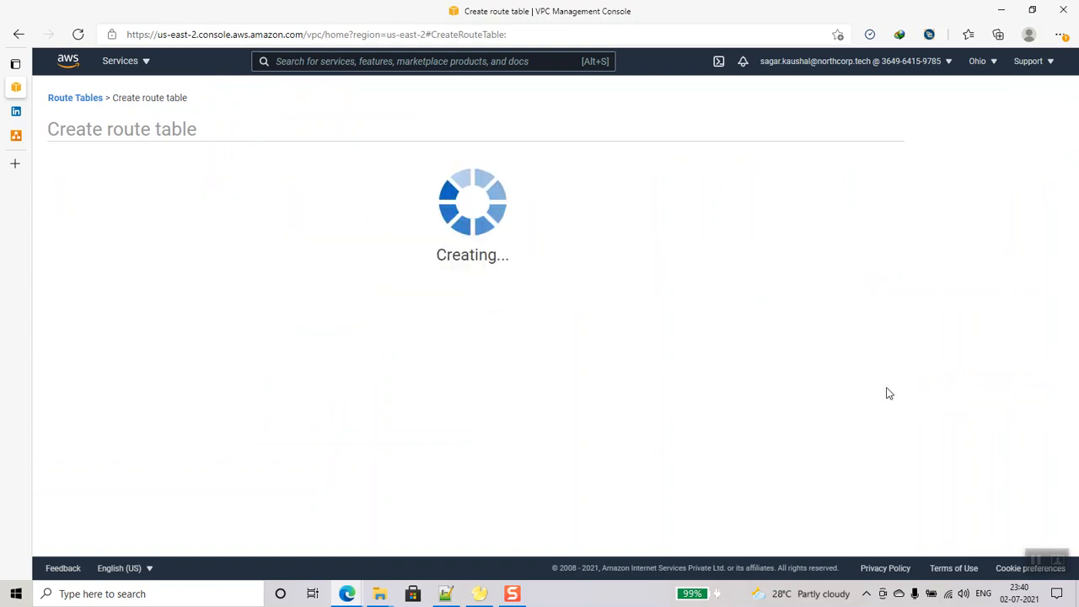
{"action": "left_click", "coordinate": [660, 249]}
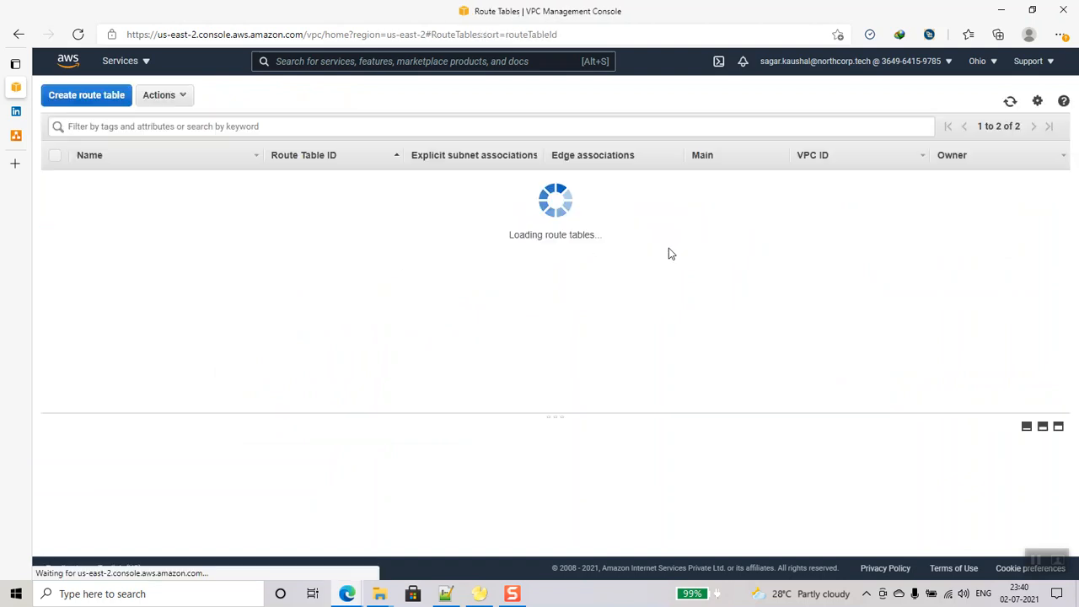
- Create route table db-rt in VPC vpc-0dd667d0467eb7253
{"action": "left_click", "coordinate": [260, 96]}
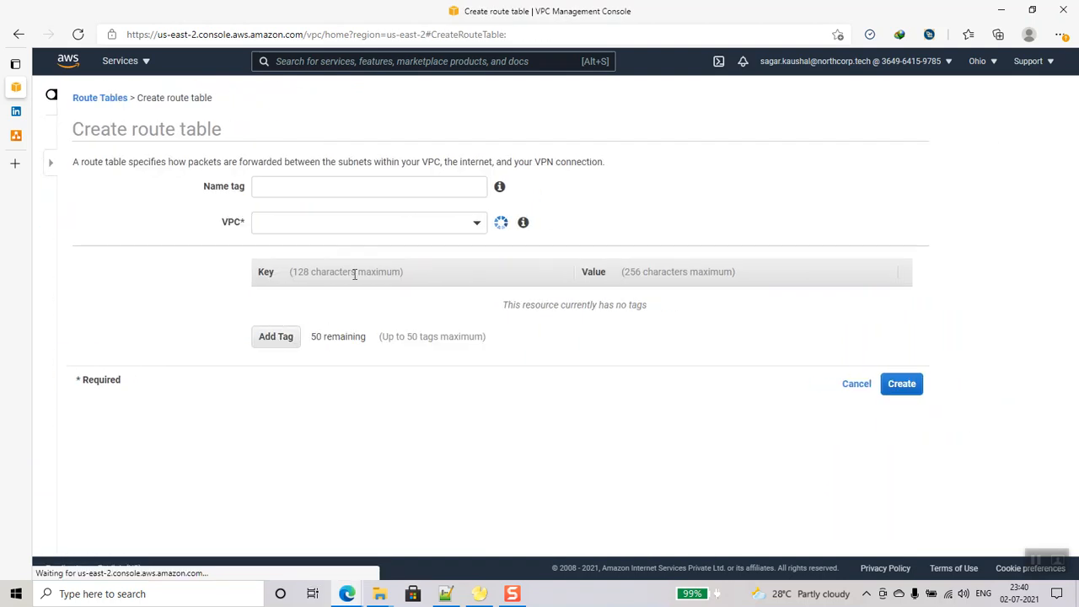
{"action": "left_click", "coordinate": [335, 190]}
{"action": "type", "text": "db-r"}
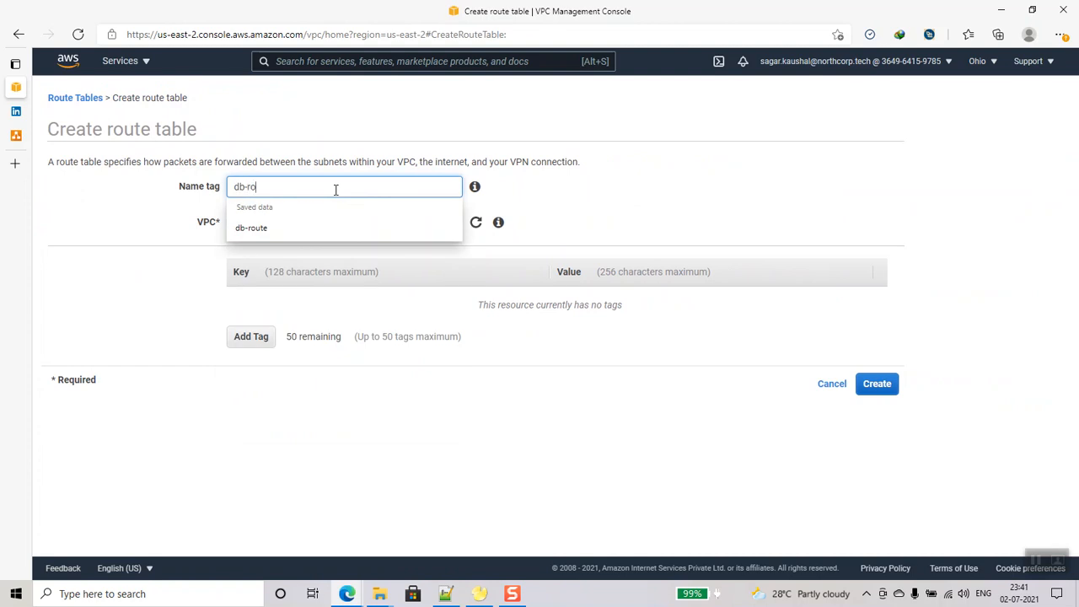
{"action": "type", "text": "t"}
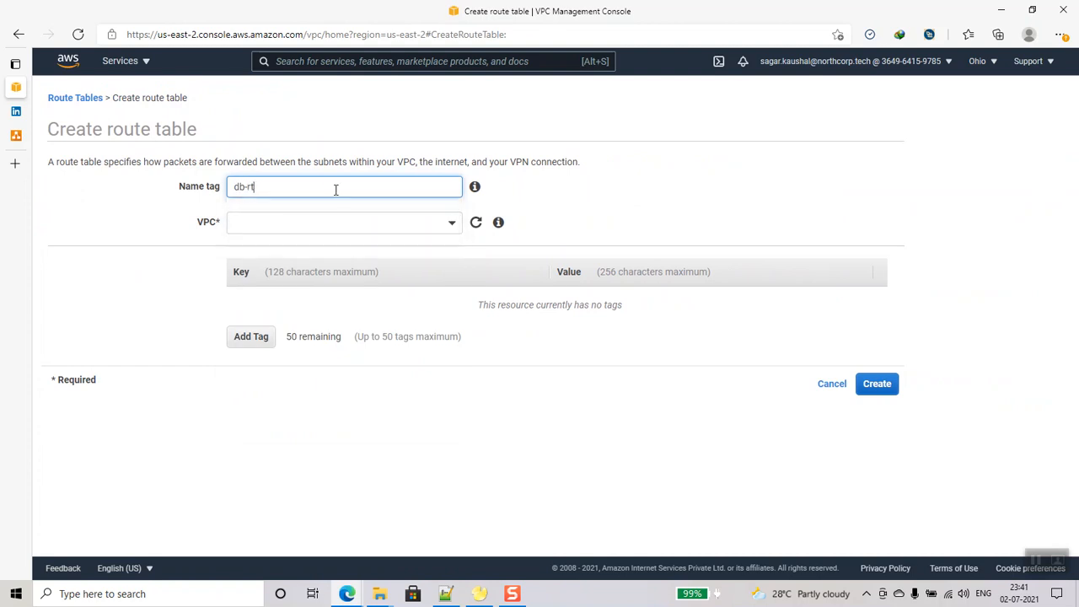
{"action": "left_click", "coordinate": [306, 222]}
{"action": "left_click", "coordinate": [297, 279]}
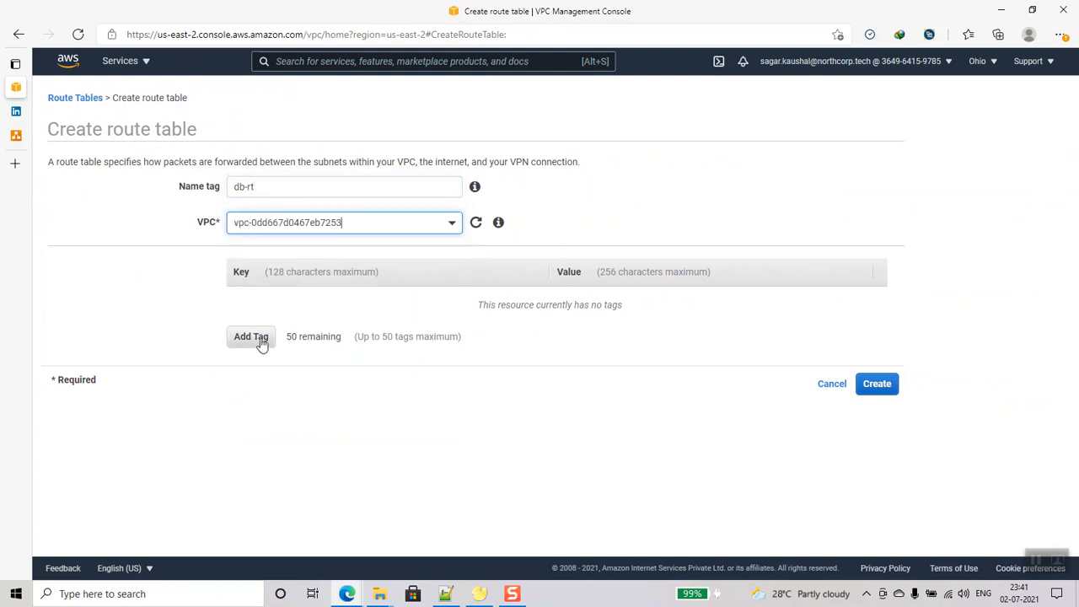
{"action": "left_click", "coordinate": [885, 388]}
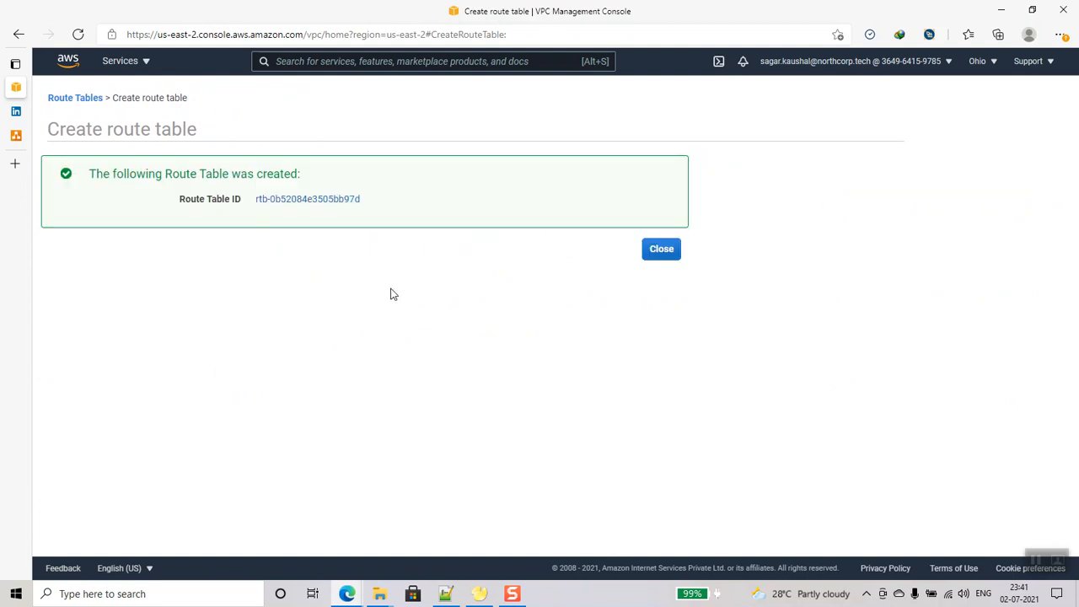
{"action": "left_click", "coordinate": [661, 249]}
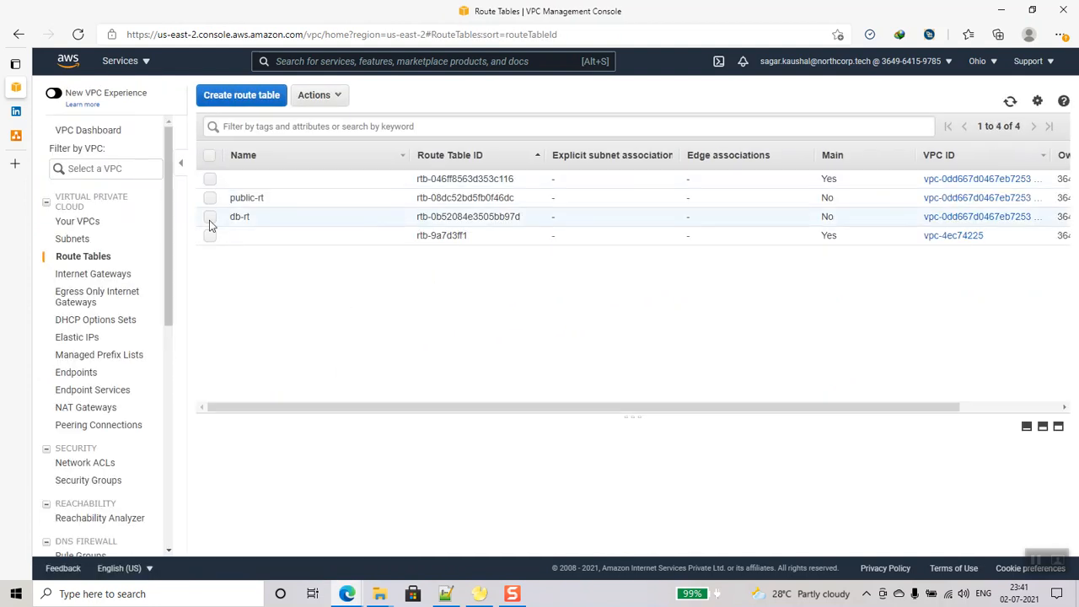
- Associate public-subnet with the public-rt route table
{"action": "left_click", "coordinate": [210, 199]}
{"action": "left_click", "coordinate": [409, 458]}
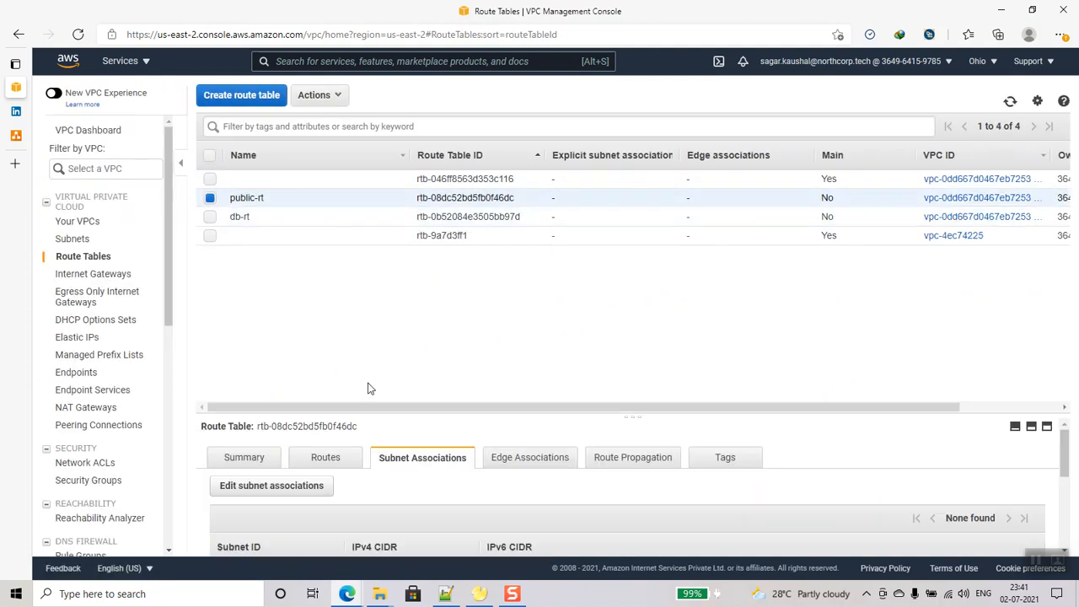
{"action": "left_click", "coordinate": [306, 488]}
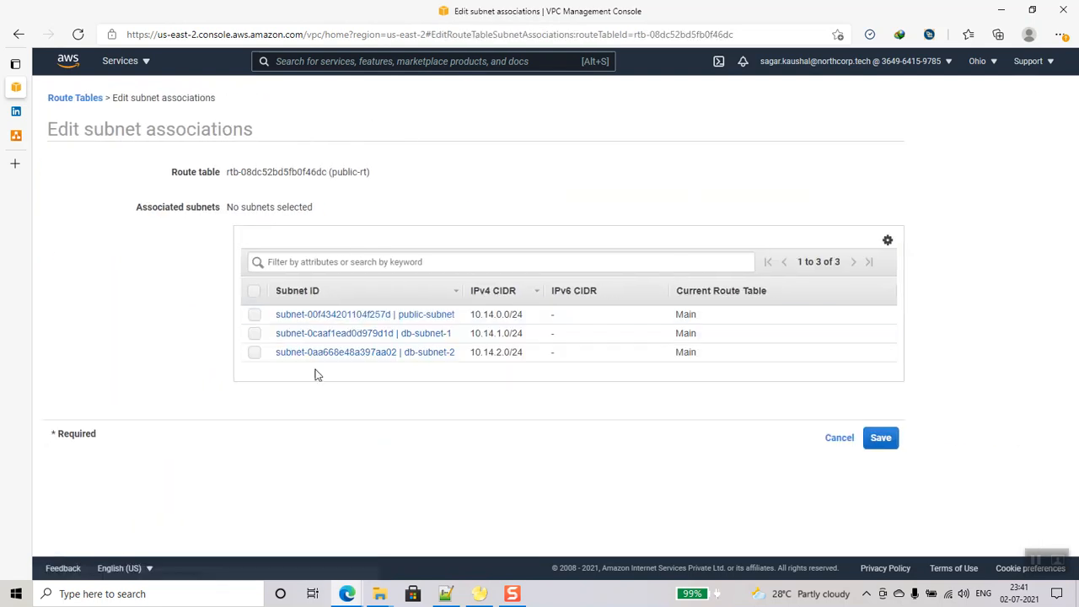
{"action": "left_click", "coordinate": [253, 314]}
{"action": "left_click", "coordinate": [880, 444]}
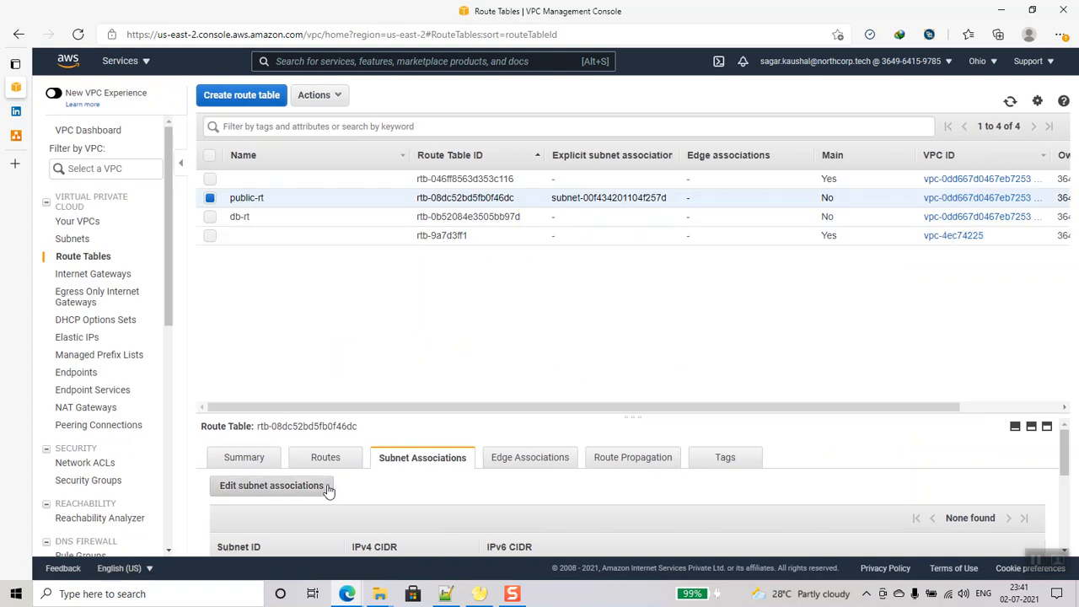
- Add a 0.0.0.0/0 route in public-rt targeting the db-admin-igw internet gateway
{"action": "left_click", "coordinate": [324, 457]}
{"action": "left_click", "coordinate": [251, 496]}
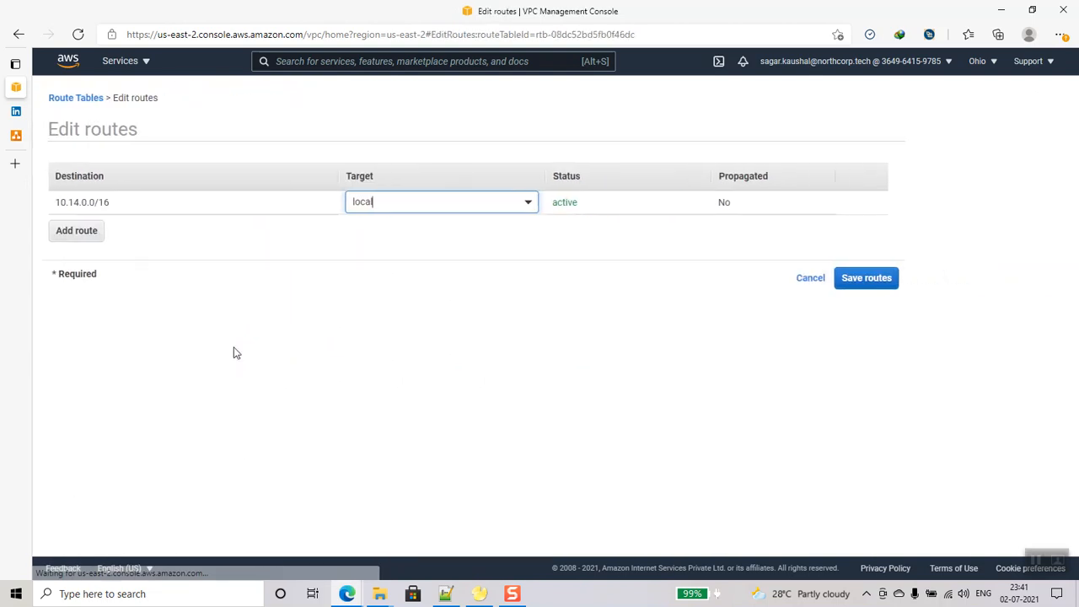
{"action": "left_click", "coordinate": [76, 232]}
{"action": "left_click", "coordinate": [80, 227]}
{"action": "left_click", "coordinate": [108, 268]}
{"action": "left_click", "coordinate": [466, 227]}
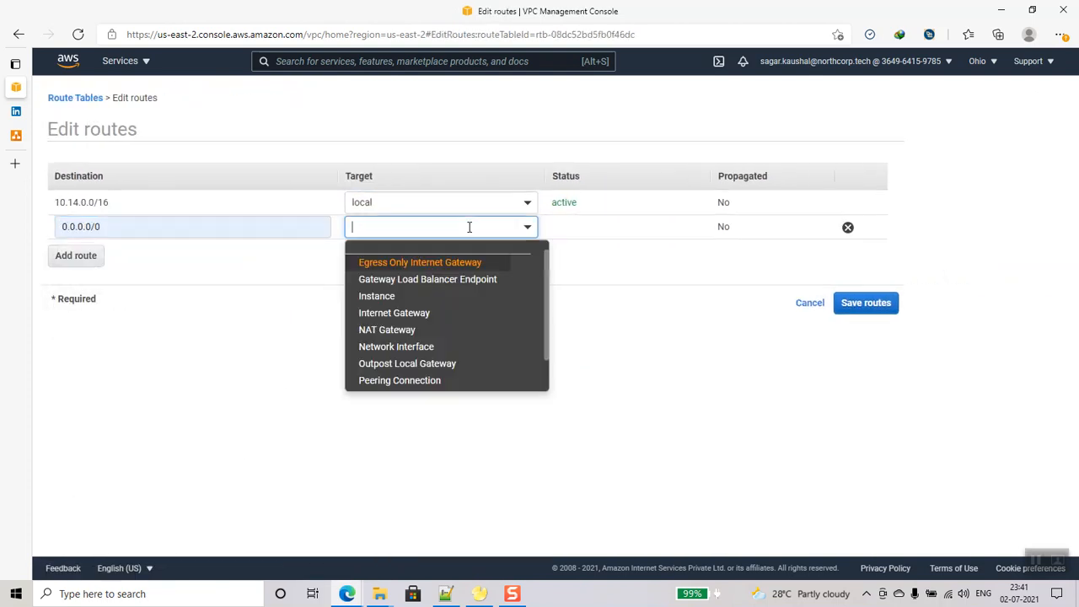
{"action": "left_click", "coordinate": [463, 313]}
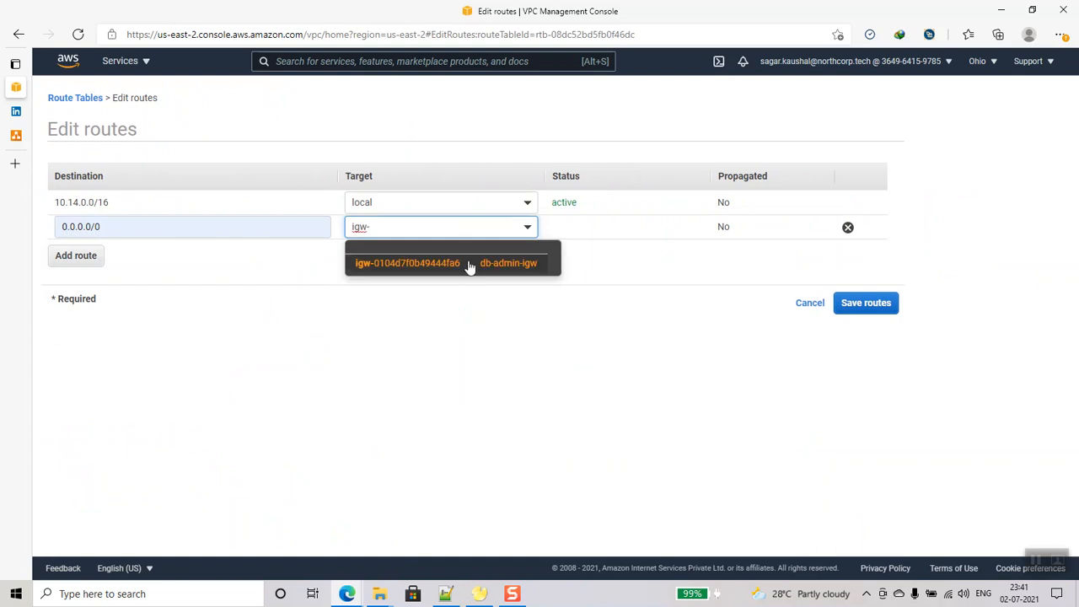
{"action": "left_click", "coordinate": [470, 263]}
{"action": "left_click", "coordinate": [836, 304]}
{"action": "left_click", "coordinate": [661, 215]}
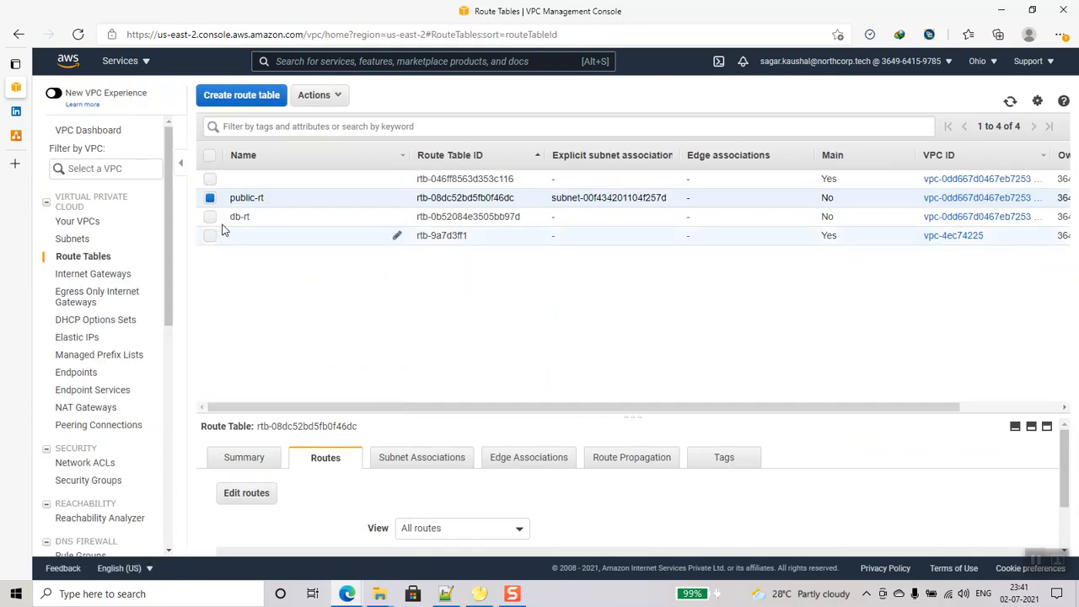
- Associate db-subnet-1 and db-subnet-2 with the db-rt route table
{"action": "left_click", "coordinate": [211, 199]}
{"action": "left_click", "coordinate": [211, 216]}
{"action": "left_click", "coordinate": [411, 458]}
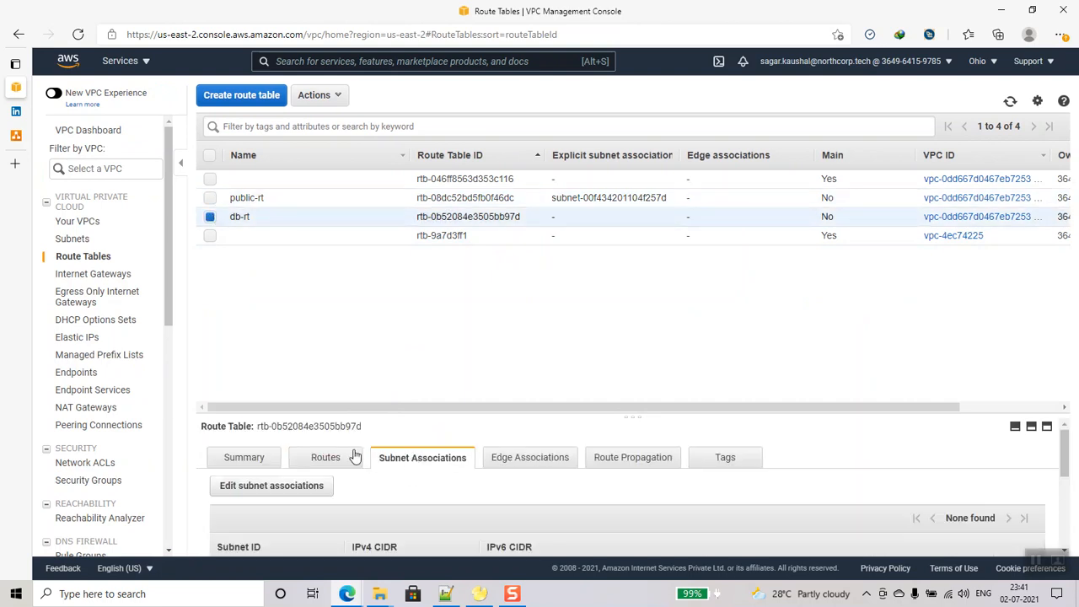
{"action": "left_click", "coordinate": [239, 487]}
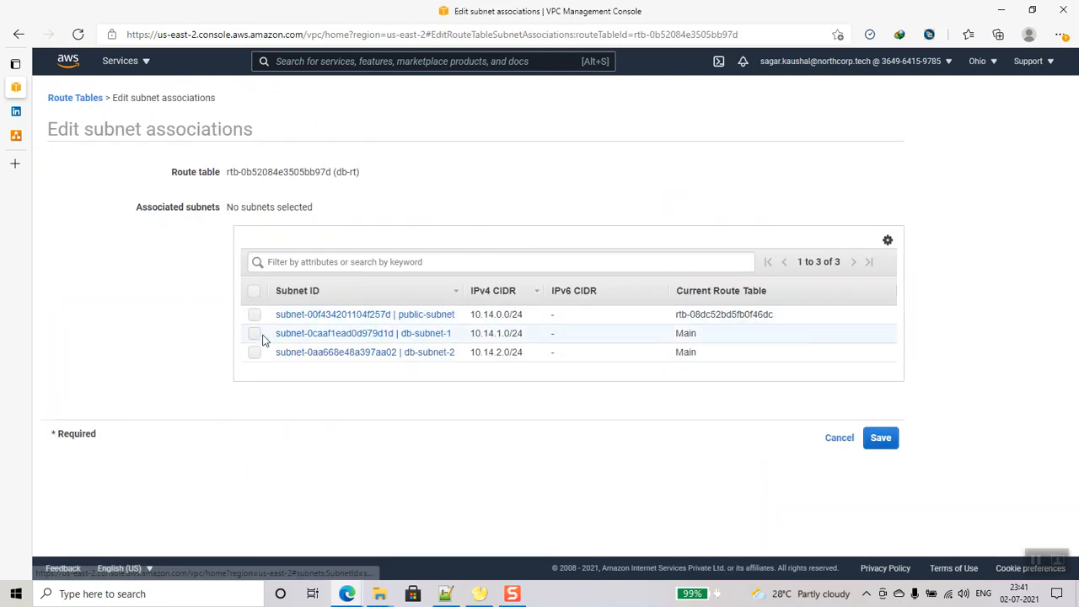
{"action": "left_click", "coordinate": [255, 339]}
{"action": "left_click", "coordinate": [255, 356]}
{"action": "left_click", "coordinate": [877, 444]}
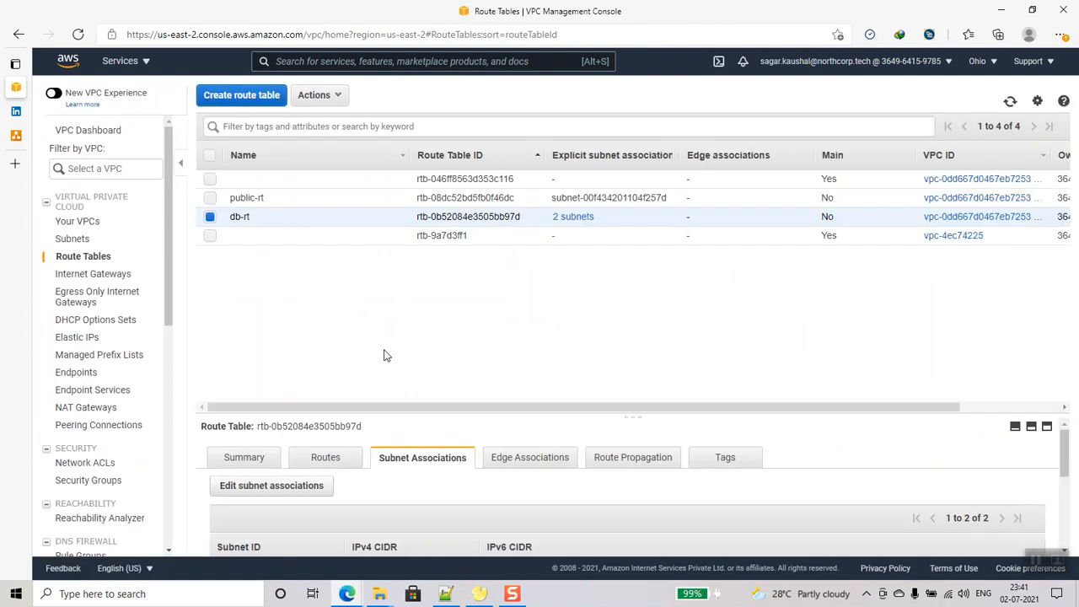
- Check db-rt's routes, which contain only the local route
{"action": "left_click", "coordinate": [331, 462]}
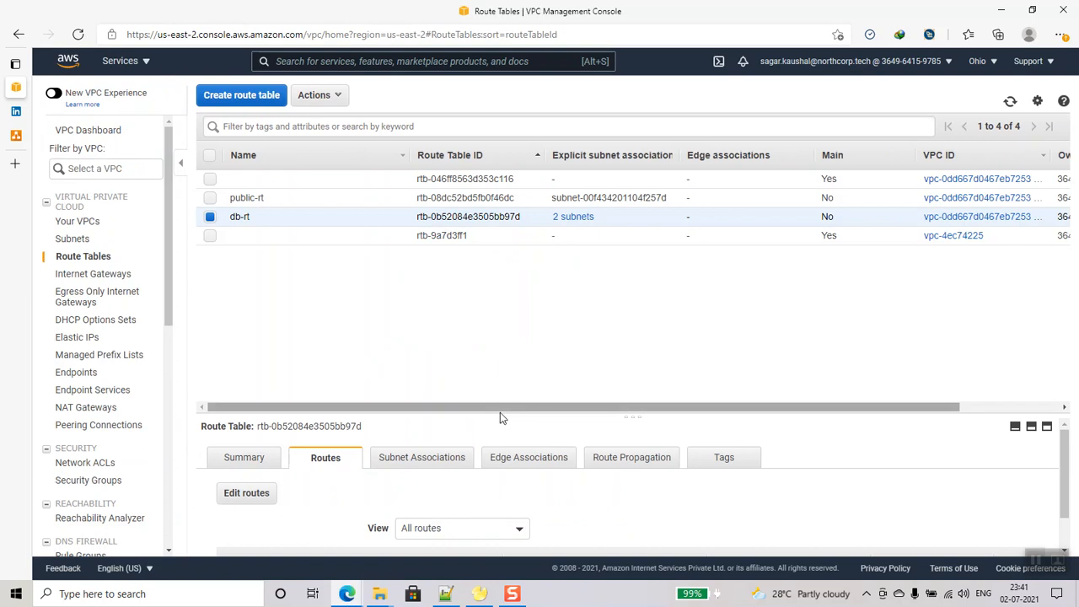
{"action": "left_click_drag", "start_coordinate": [499, 416], "coordinate": [503, 331]}
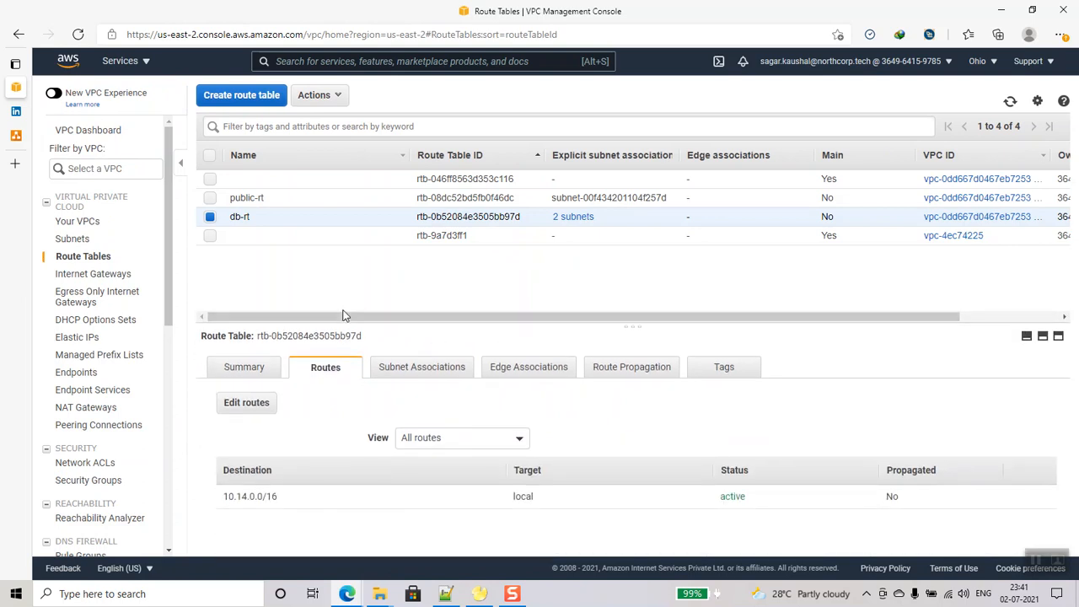
{"action": "left_click_drag", "start_coordinate": [344, 318], "coordinate": [788, 317]}
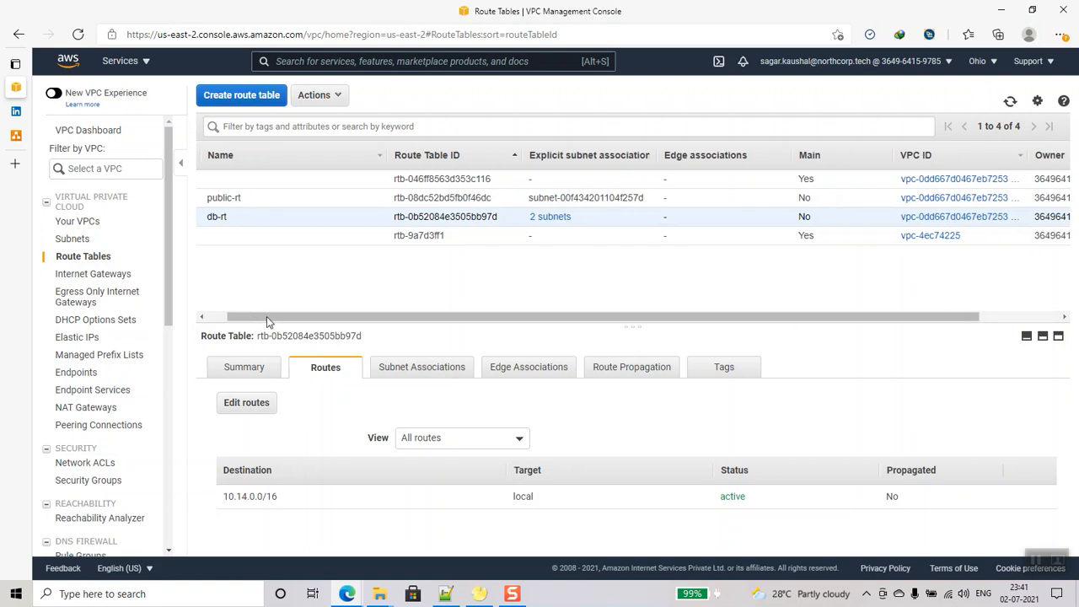
{"action": "left_click", "coordinate": [84, 222]}
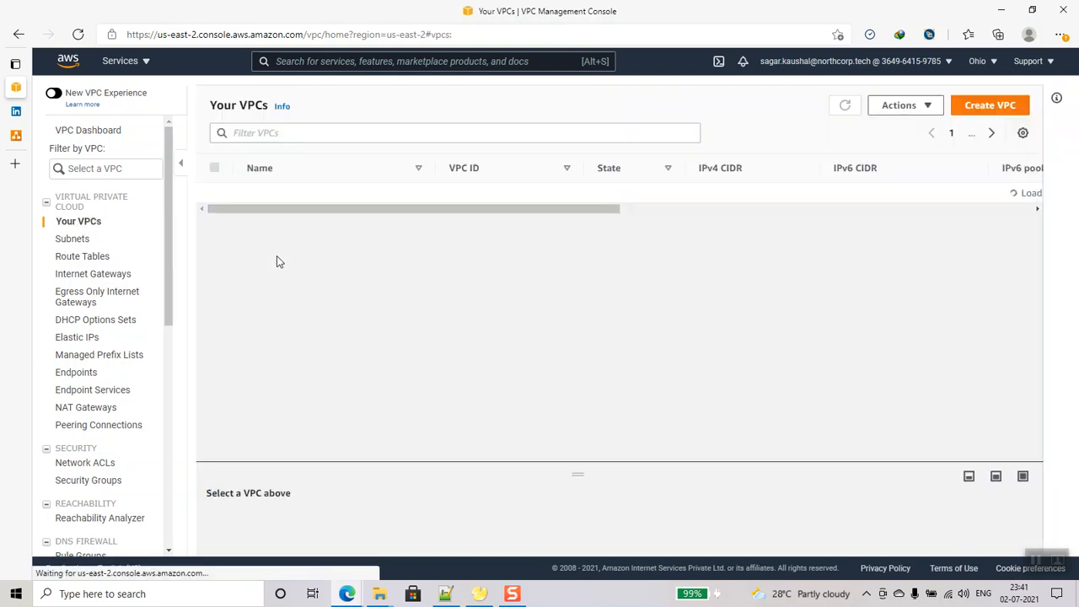
- In EC2, start an instance launch with the Windows Server 2019 Base image
{"action": "left_click", "coordinate": [126, 62]}
{"action": "left_click", "coordinate": [102, 217]}
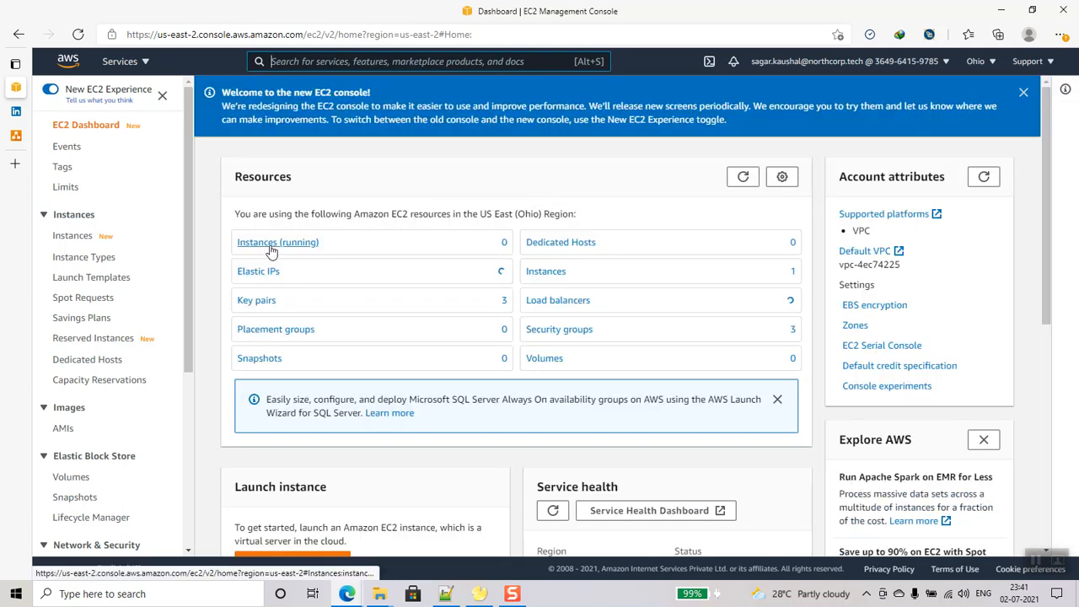
{"action": "left_click", "coordinate": [270, 245]}
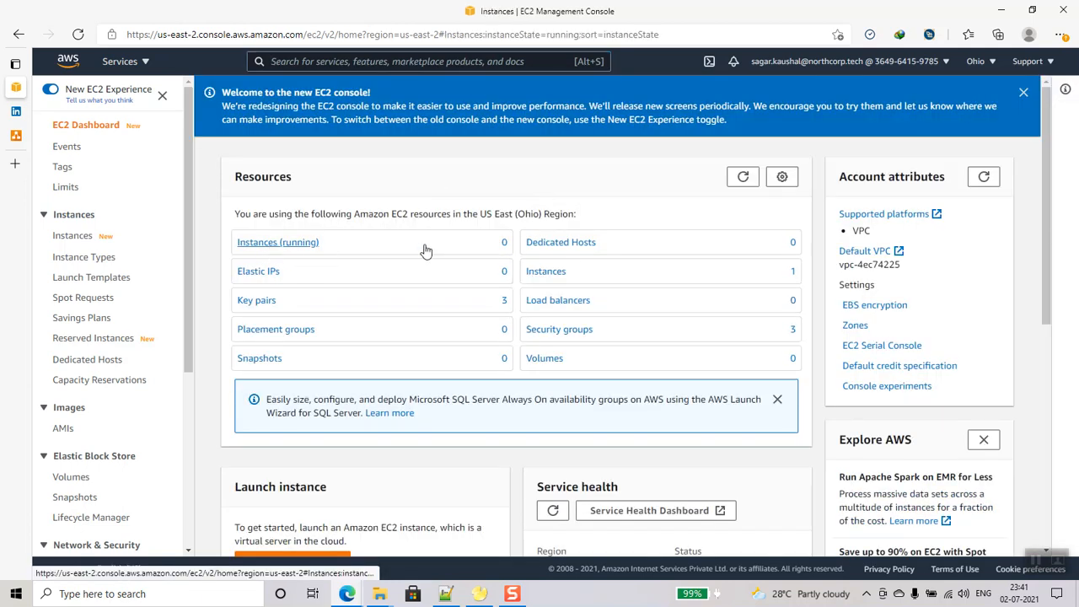
{"action": "left_click", "coordinate": [976, 153]}
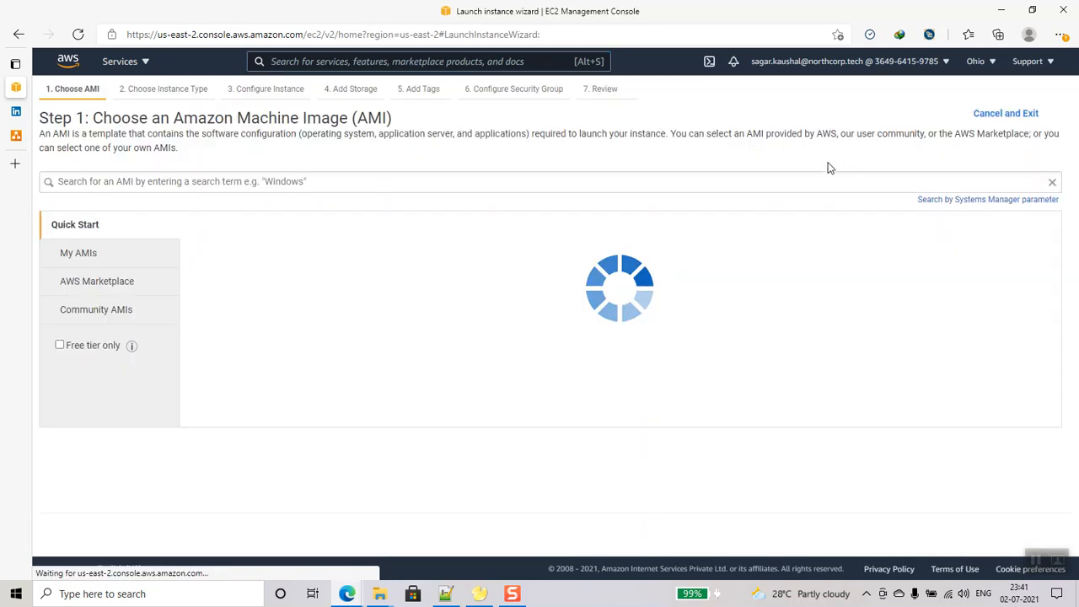
{"action": "scroll", "coordinate": [440, 327], "scroll_direction": "down", "scroll_amount": 10}
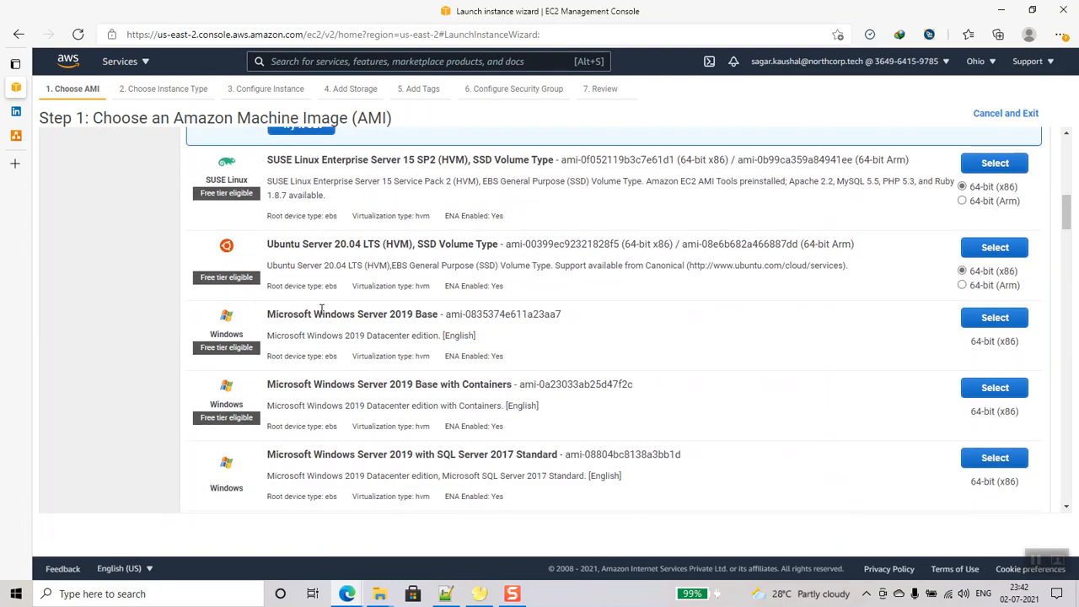
{"action": "left_click", "coordinate": [995, 319]}
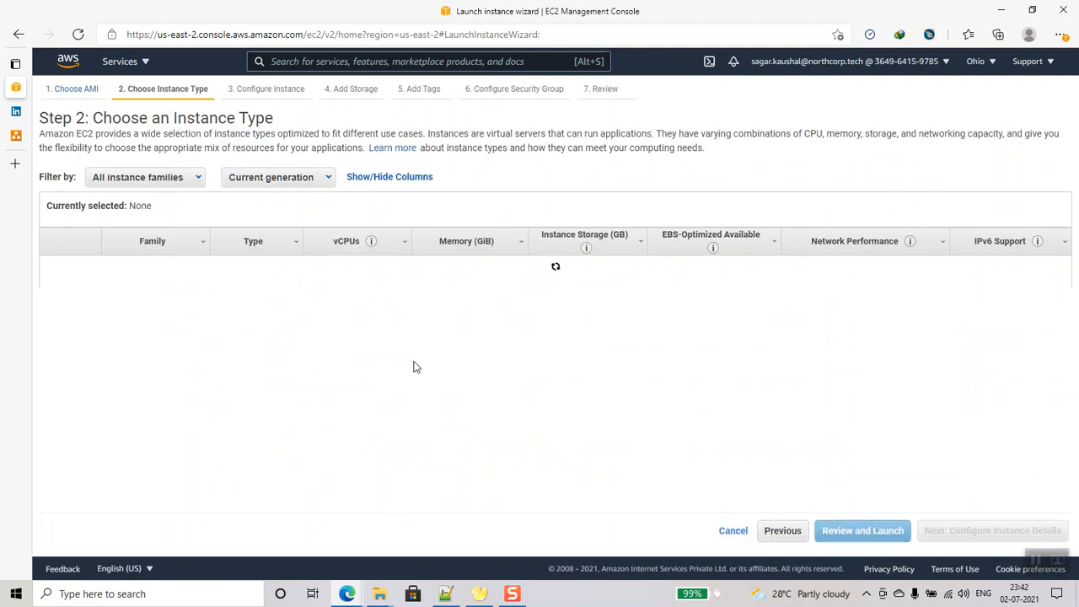
- Choose instance type t3.medium and set the network to db-vpc
{"action": "scroll", "coordinate": [412, 366], "scroll_direction": "down", "scroll_amount": 5}
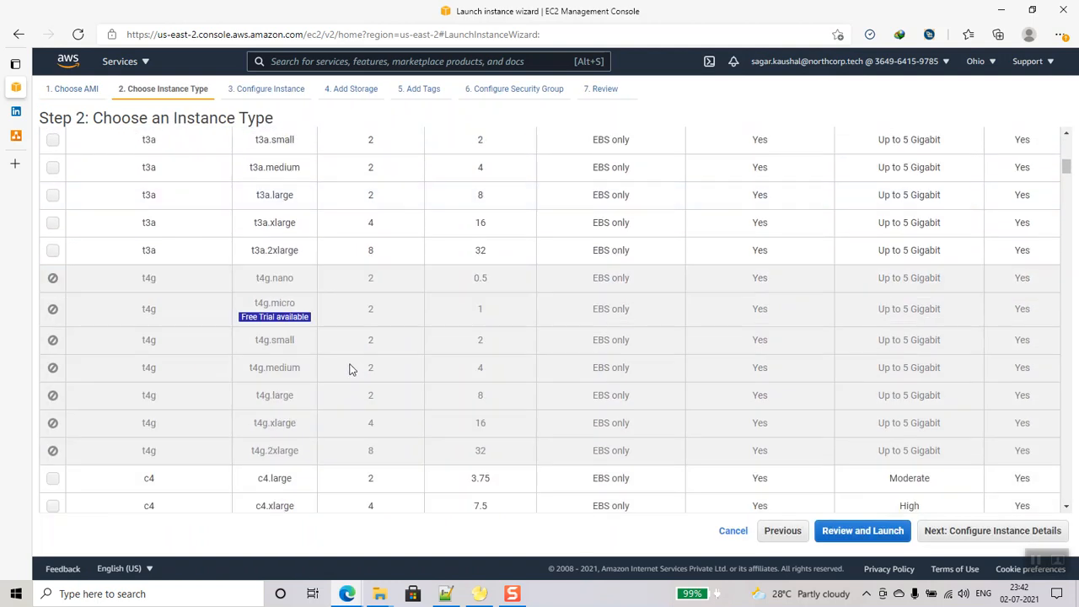
{"action": "scroll", "coordinate": [355, 371], "scroll_direction": "up", "scroll_amount": 3}
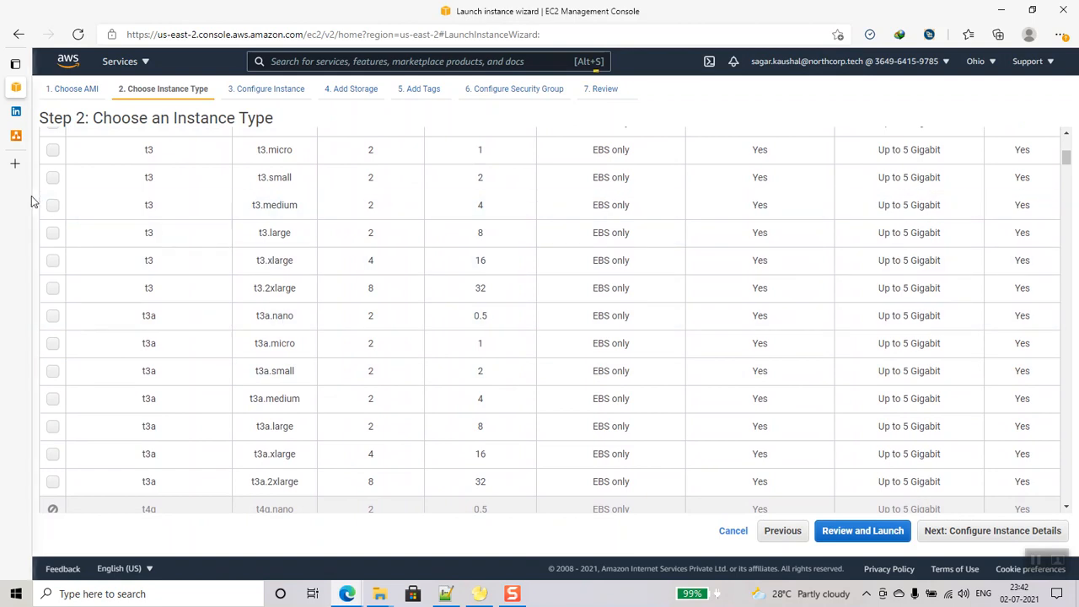
{"action": "left_click", "coordinate": [152, 209]}
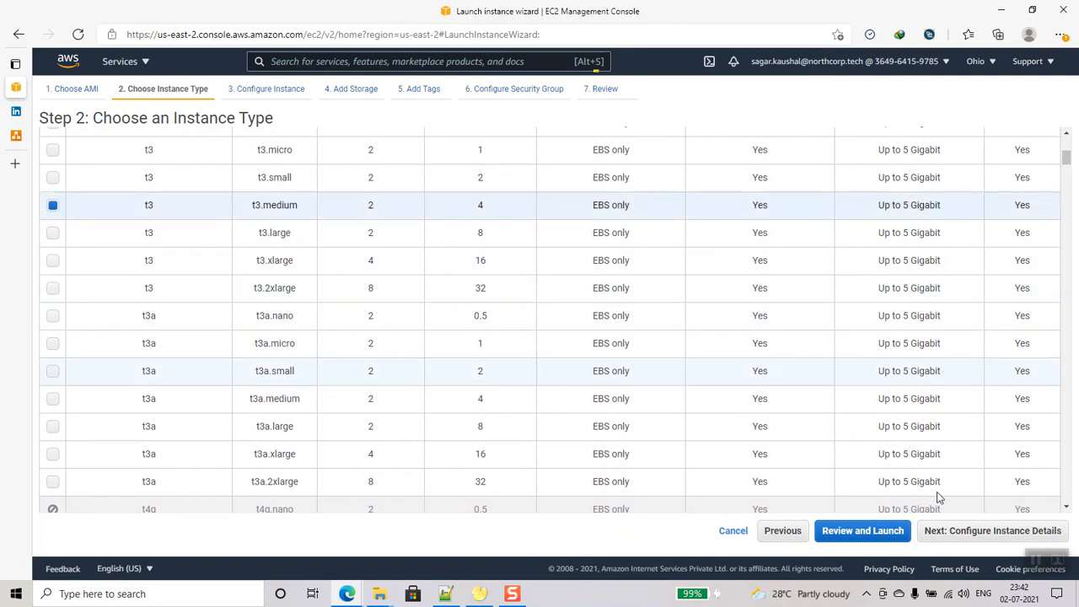
{"action": "left_click", "coordinate": [983, 530]}
{"action": "left_click", "coordinate": [346, 228]}
{"action": "left_click", "coordinate": [349, 241]}
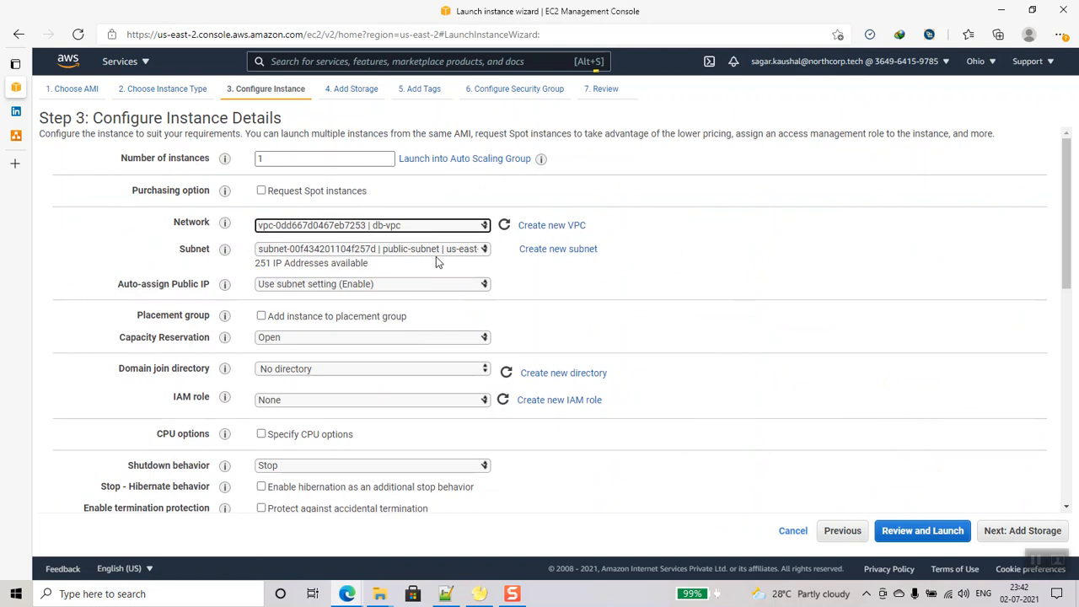
- Keep public-subnet as the instance subnet and accept the default storage
{"action": "left_click", "coordinate": [440, 253]}
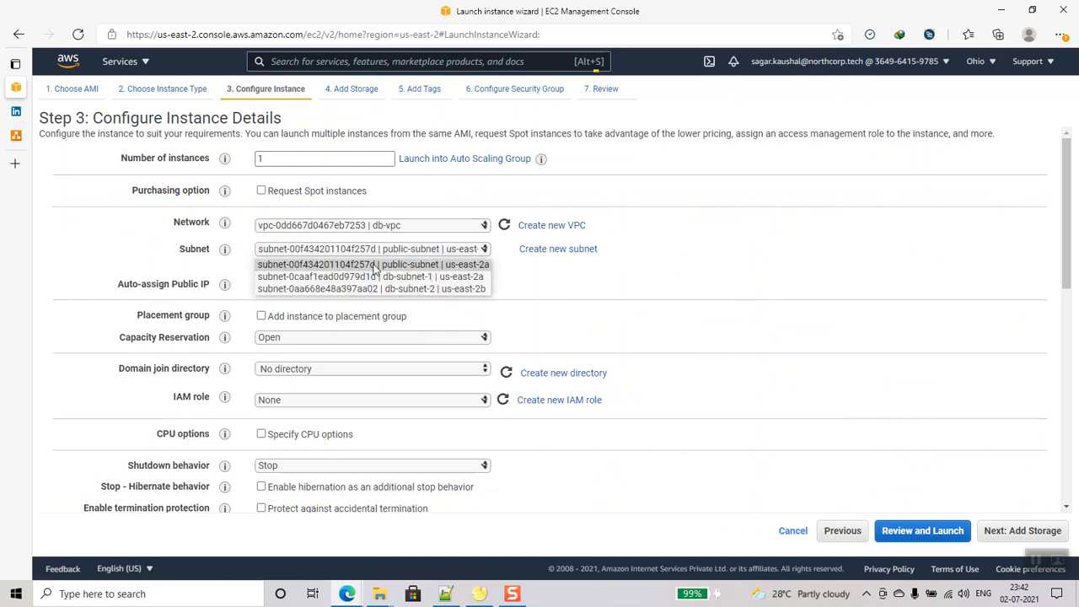
{"action": "left_click", "coordinate": [403, 265]}
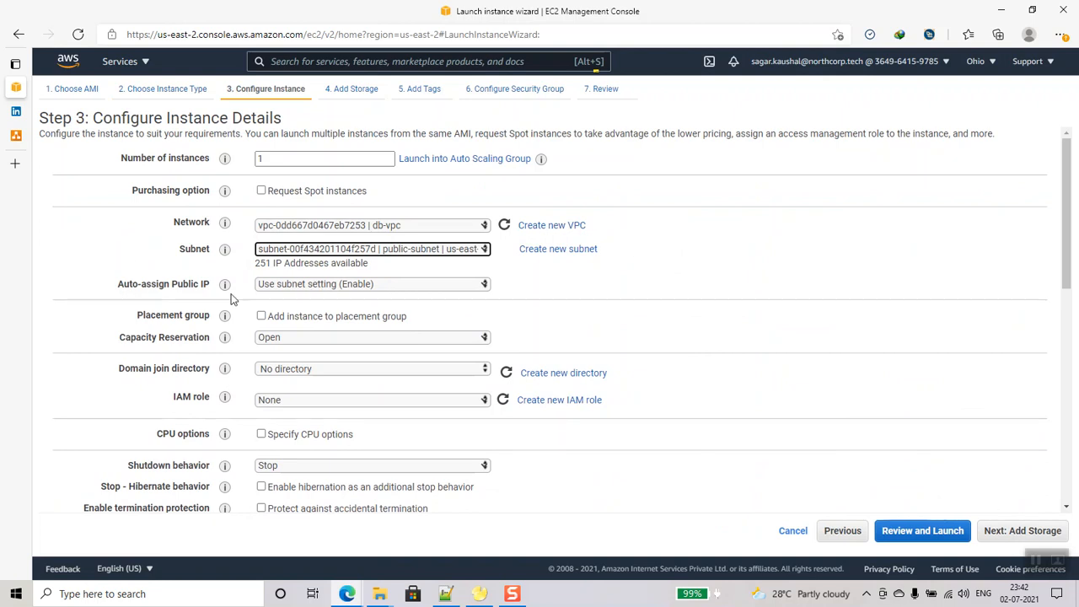
{"action": "left_click", "coordinate": [1017, 533]}
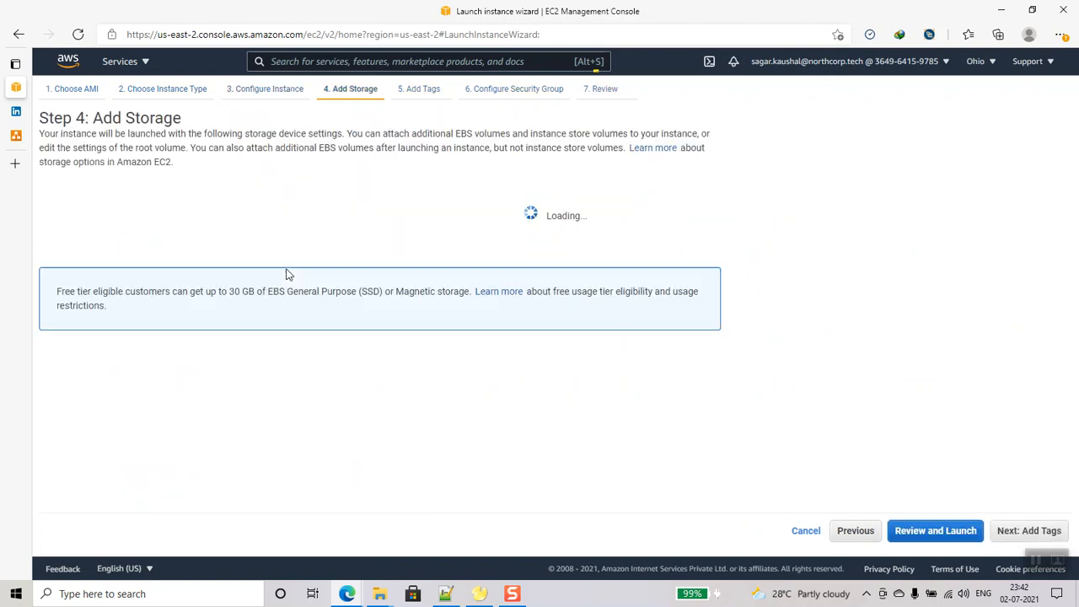
{"action": "left_click", "coordinate": [1048, 544]}
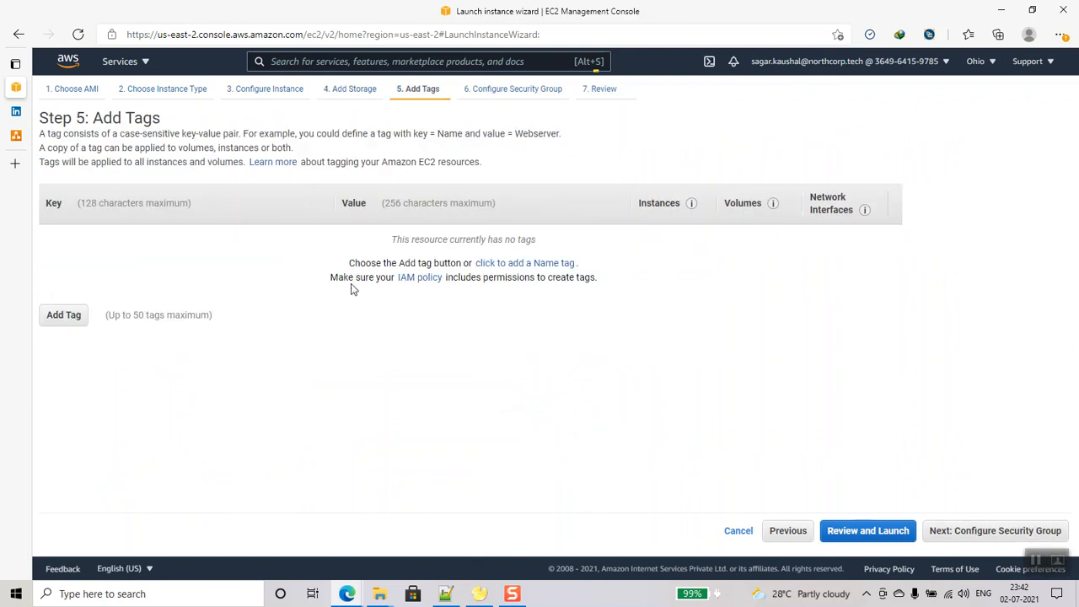
- Add a tag with key Name and value db-server-admin
{"action": "left_click", "coordinate": [65, 320]}
{"action": "type", "text": "Name"}
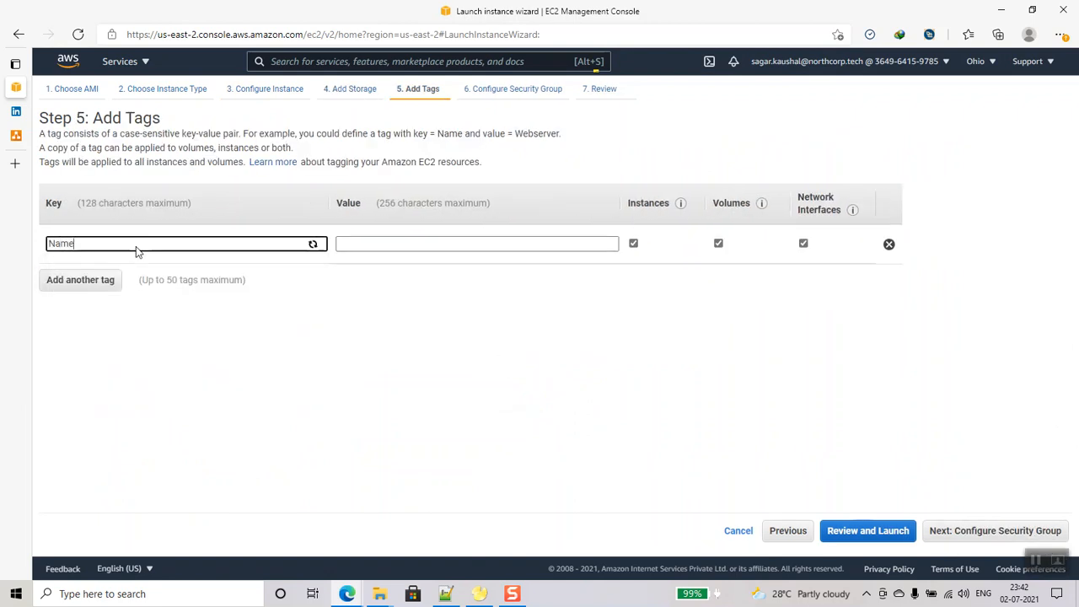
{"action": "key", "text": "Tab"}
{"action": "type", "text": "db-server-admin"}
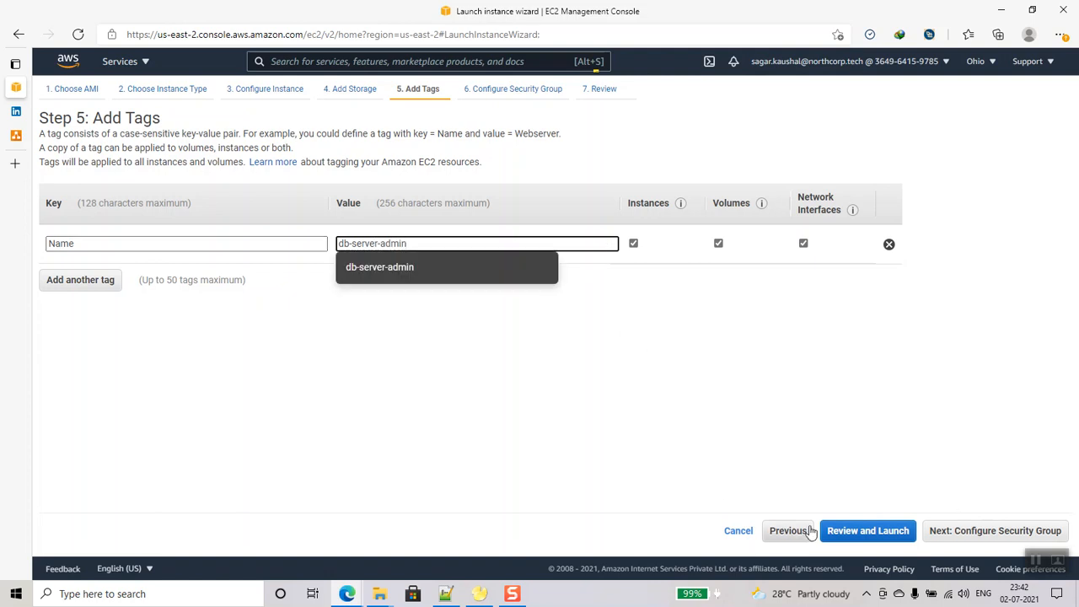
{"action": "left_click", "coordinate": [961, 530]}
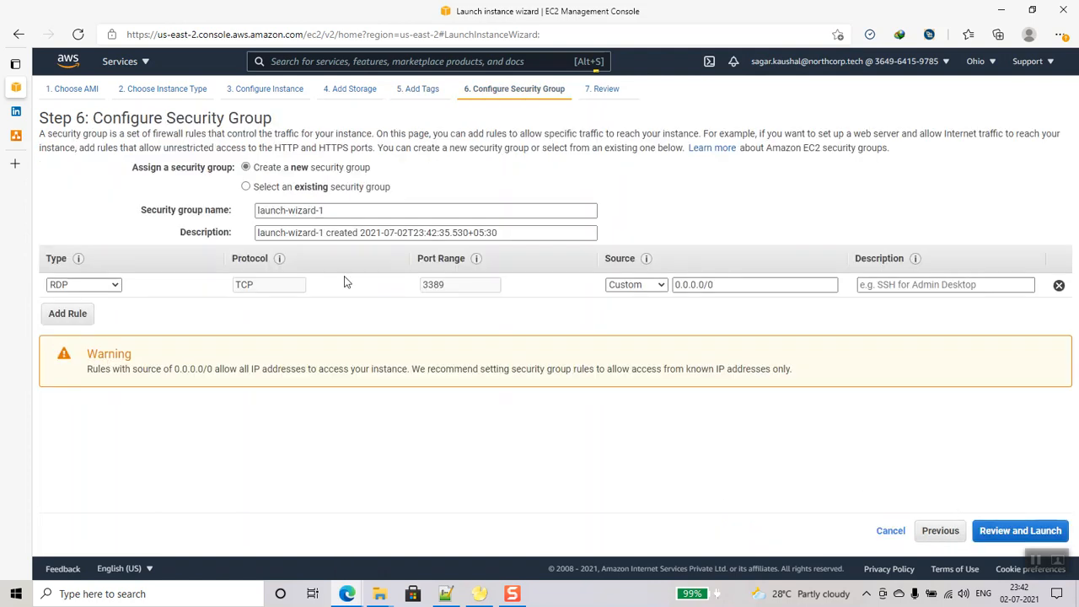
- Name the new security group db-server-admin-sg, reuse that as its description, keep the RDP rule
{"action": "left_click", "coordinate": [246, 187]}
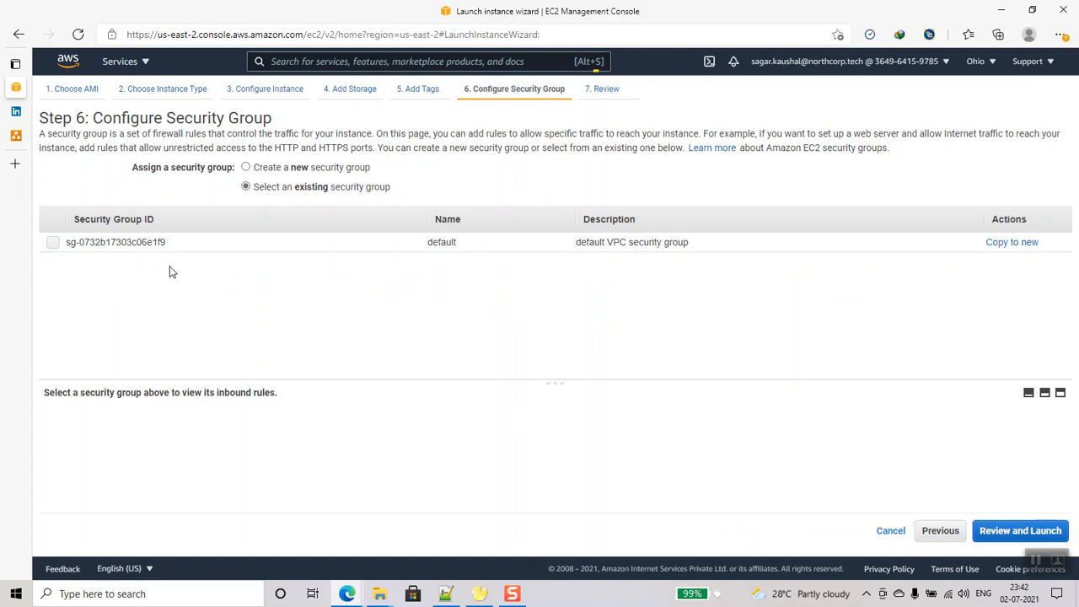
{"action": "left_click", "coordinate": [245, 167]}
{"action": "type", "text": "db-server-admin-sg"}
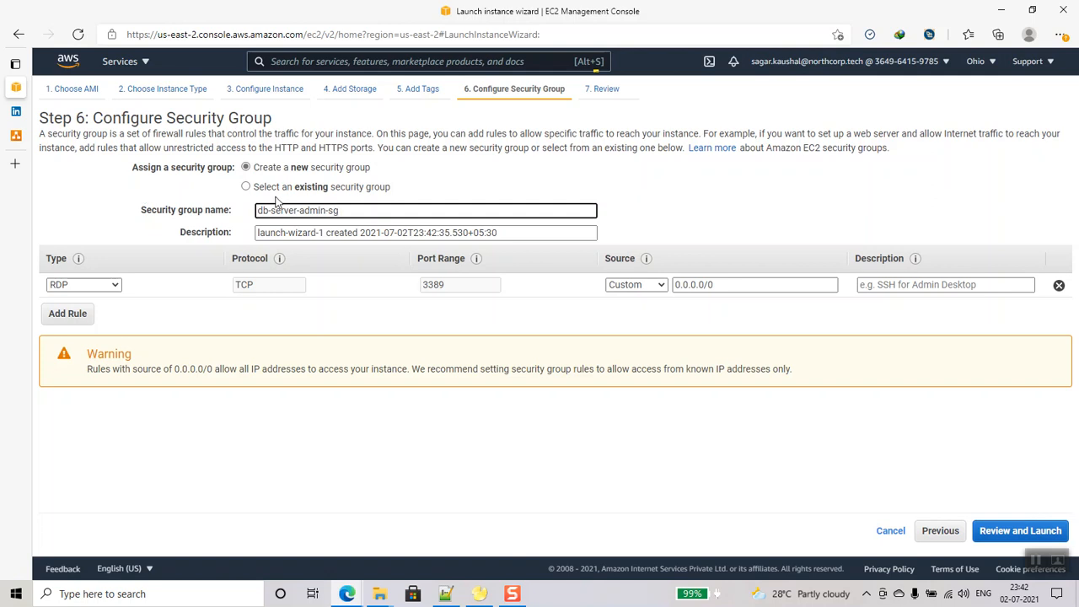
{"action": "key", "text": "ctrl+a"}
{"action": "key", "text": "ctrl+c"}
{"action": "left_click", "coordinate": [321, 234]}
{"action": "key", "text": "ctrl+a"}
{"action": "key", "text": "ctrl+v"}
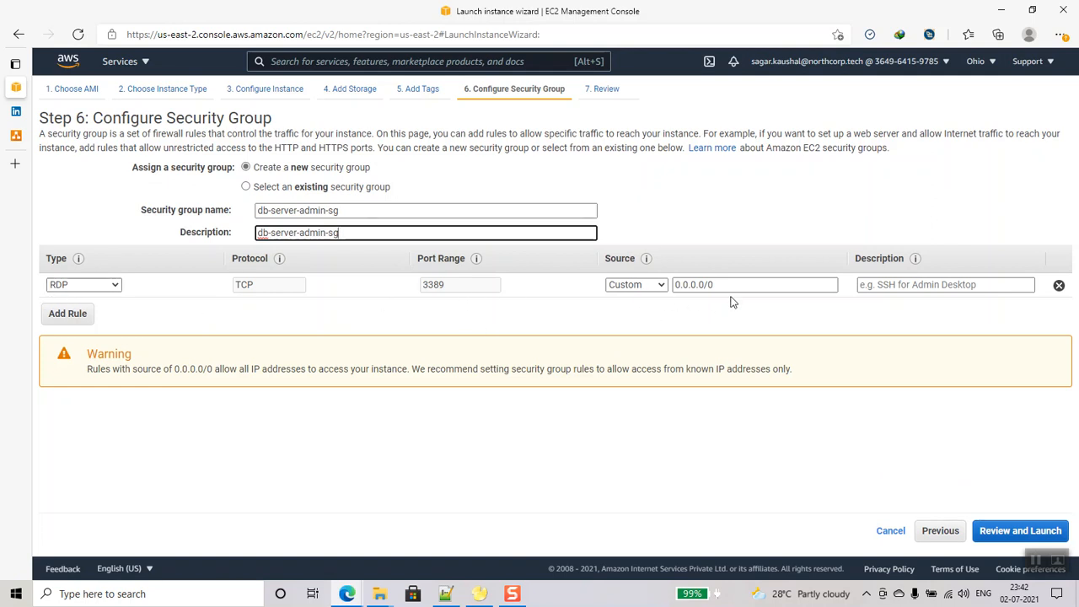
{"action": "left_click", "coordinate": [1022, 531]}
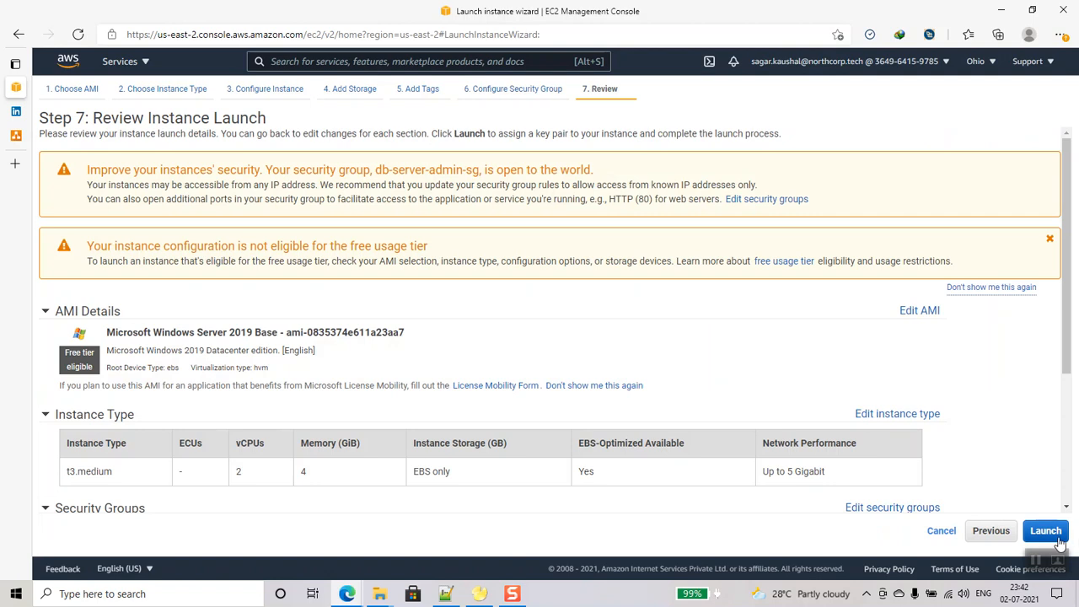
- Launch the instance with the existing db-server-admin key pair, acknowledging possession of its private key
{"action": "left_click", "coordinate": [1045, 531]}
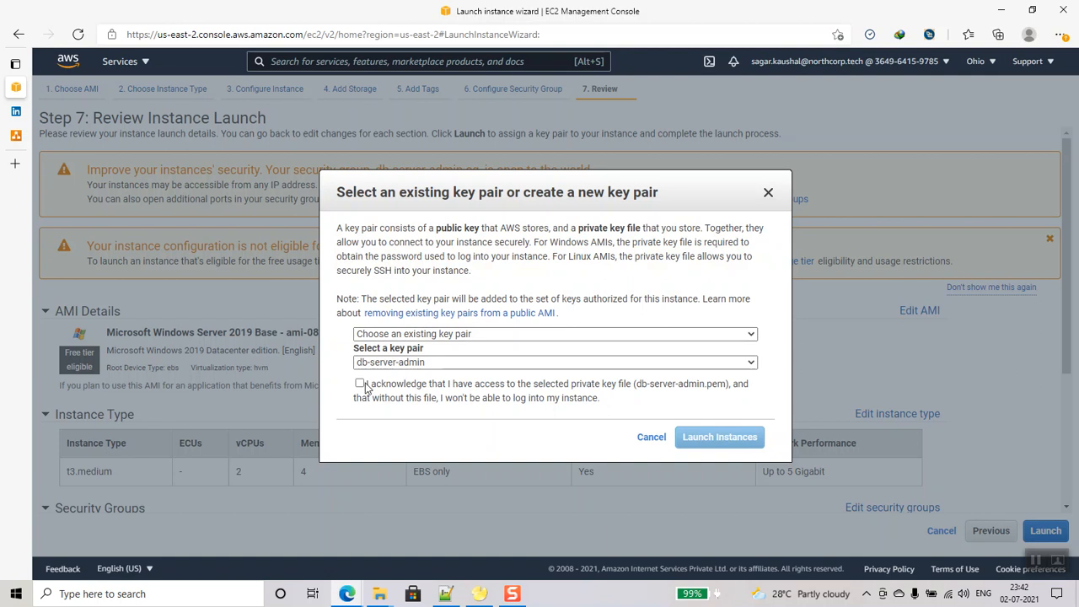
{"action": "left_click", "coordinate": [361, 385]}
{"action": "left_click", "coordinate": [744, 444]}
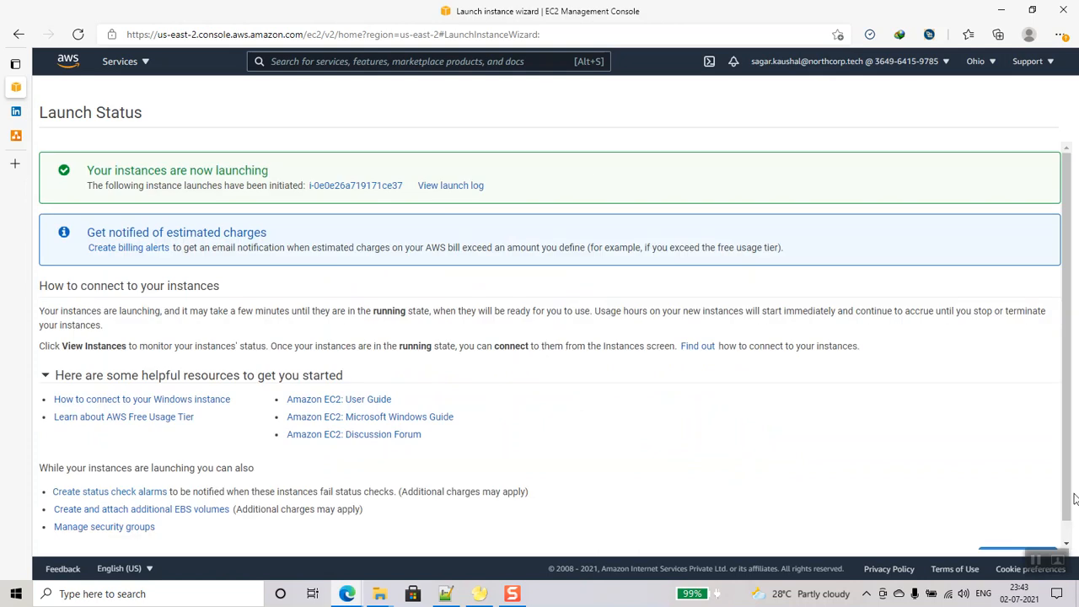
- Show the instances list, select the new db-server-admin instance and refresh its state
{"action": "scroll", "coordinate": [1066, 509], "scroll_direction": "down", "scroll_amount": 1}
{"action": "left_click", "coordinate": [1016, 537]}
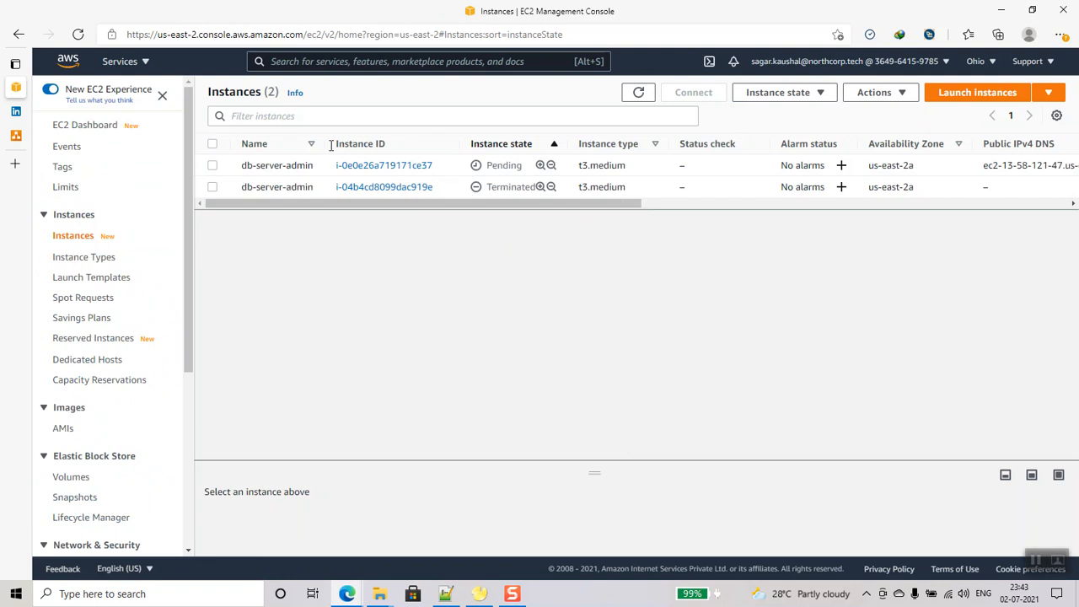
{"action": "left_click", "coordinate": [214, 166]}
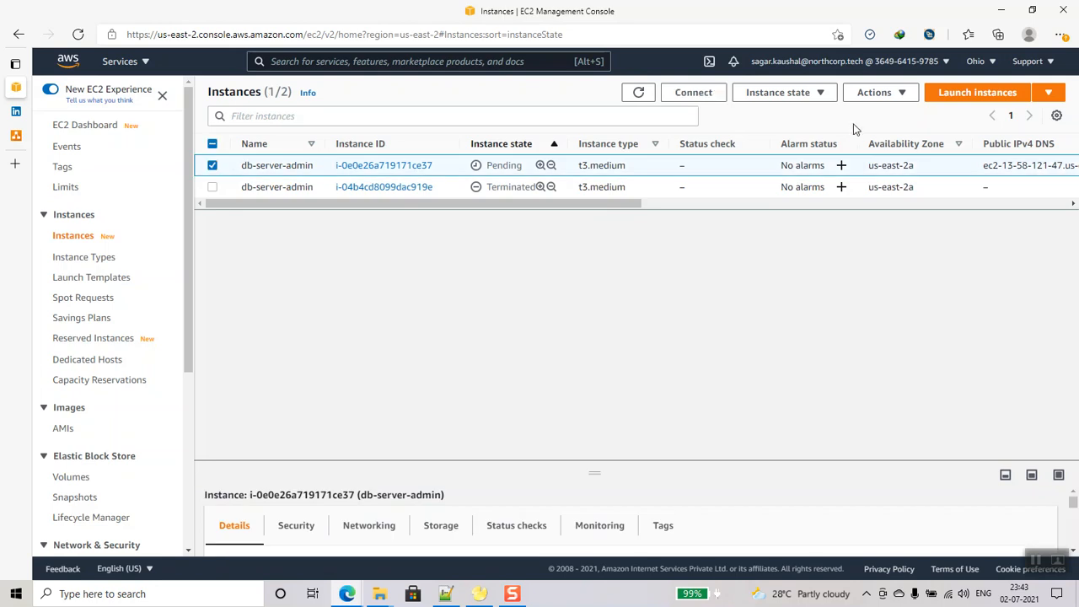
{"action": "left_click", "coordinate": [637, 91]}
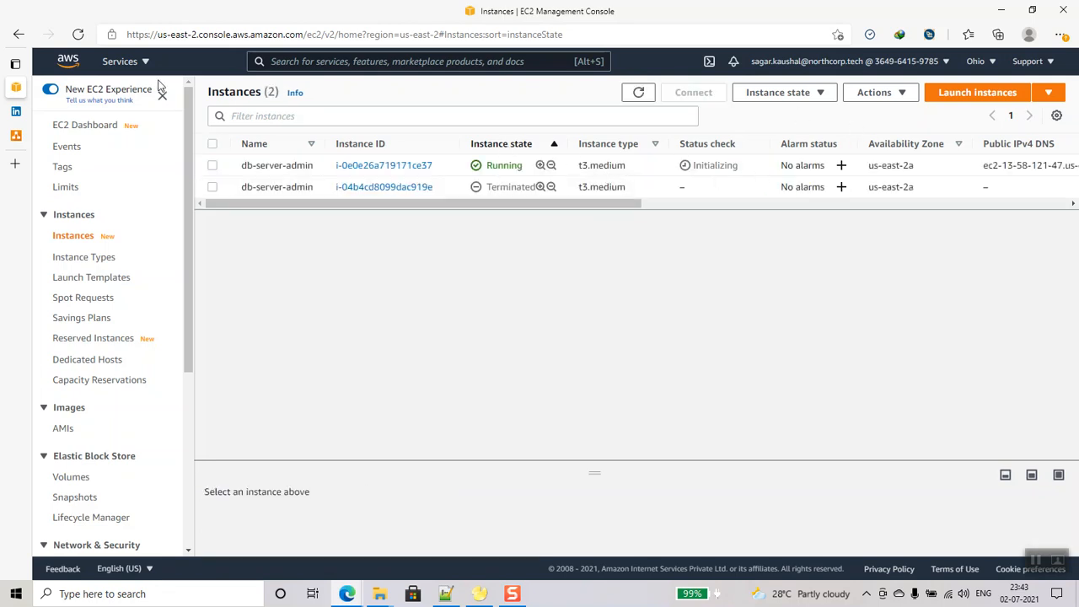
- Go to the RDS console's Subnet groups and start creating a new DB subnet group
{"action": "left_click", "coordinate": [293, 59]}
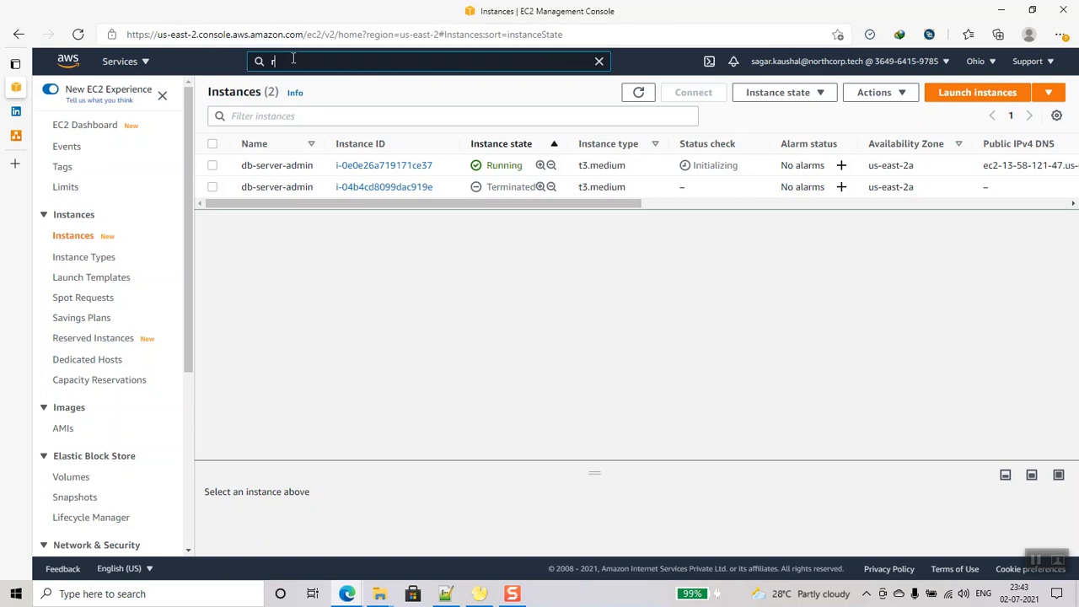
{"action": "type", "text": "rds"}
{"action": "left_click", "coordinate": [316, 165]}
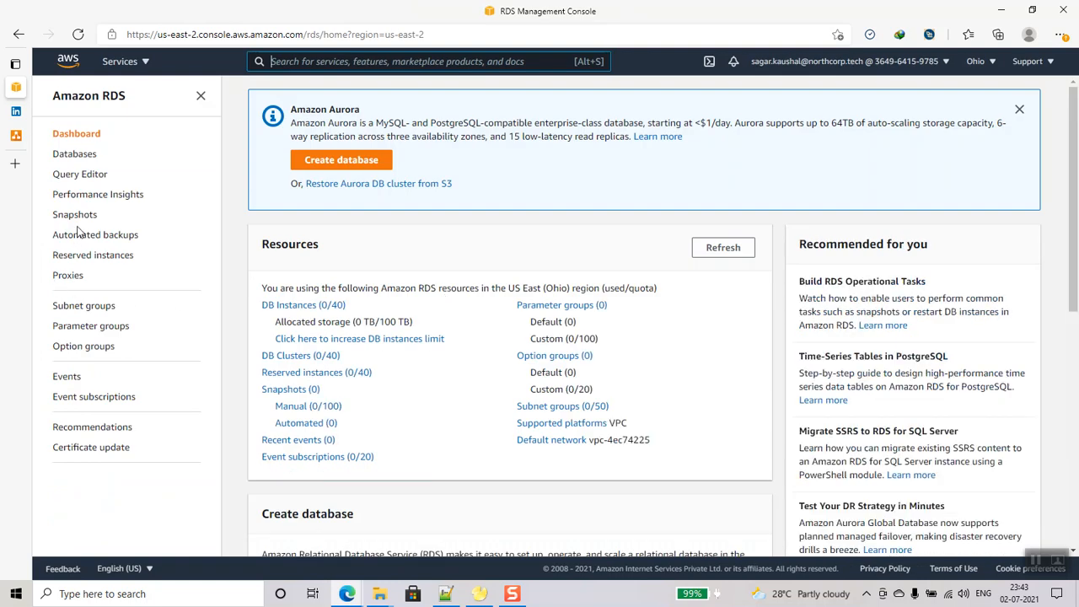
{"action": "left_click", "coordinate": [80, 307]}
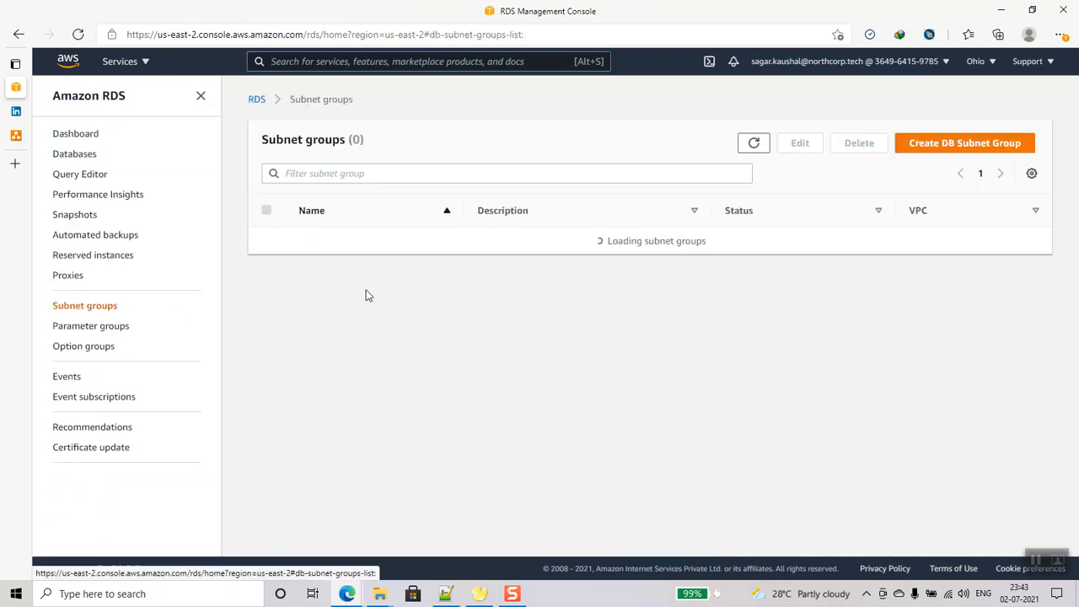
{"action": "left_click", "coordinate": [704, 313]}
- Name the subnet group db-subnet-group-mysql and reuse the name as its description
{"action": "left_click", "coordinate": [384, 267]}
{"action": "type", "text": "dbs"}
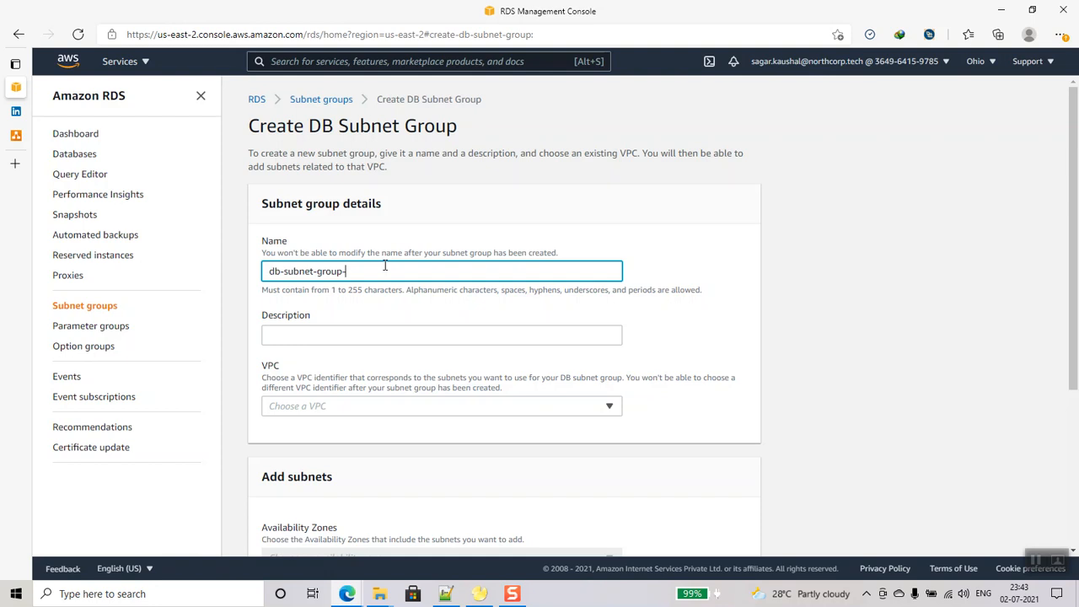
{"action": "left_click", "coordinate": [337, 334]}
{"action": "left_click_drag", "start_coordinate": [373, 274], "coordinate": [183, 270]}
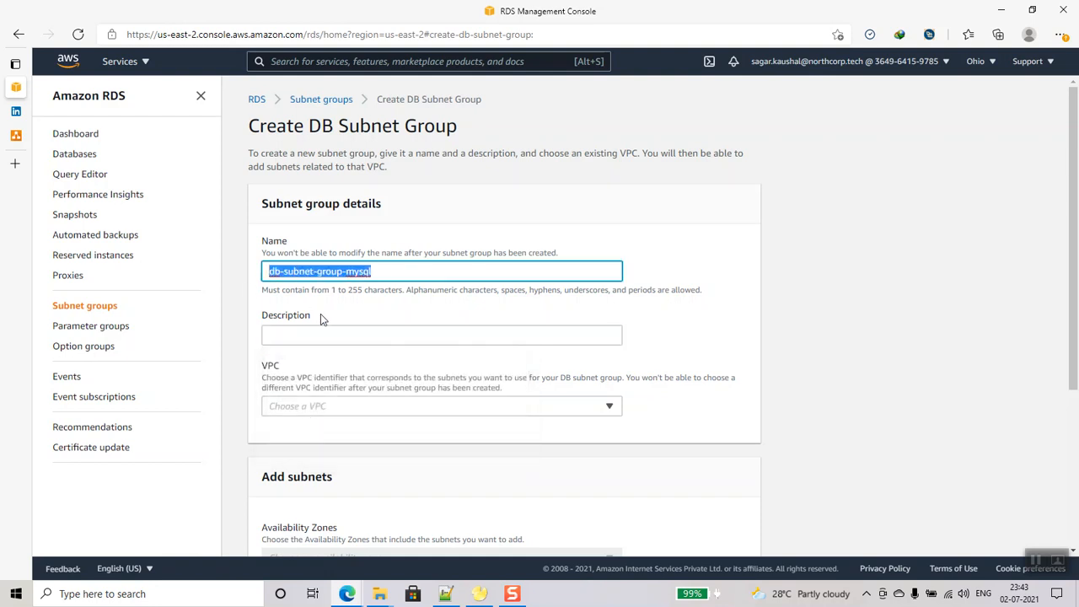
{"action": "key", "text": "ctrl+c"}
{"action": "left_click", "coordinate": [328, 335]}
{"action": "key", "text": "ctrl+v"}
- Choose db-vpc with availability zones us-east-2a and us-east-2b
{"action": "scroll", "coordinate": [494, 376], "scroll_direction": "down", "scroll_amount": 2}
{"action": "left_click", "coordinate": [498, 262]}
{"action": "left_click", "coordinate": [366, 284]}
{"action": "left_click", "coordinate": [441, 414]}
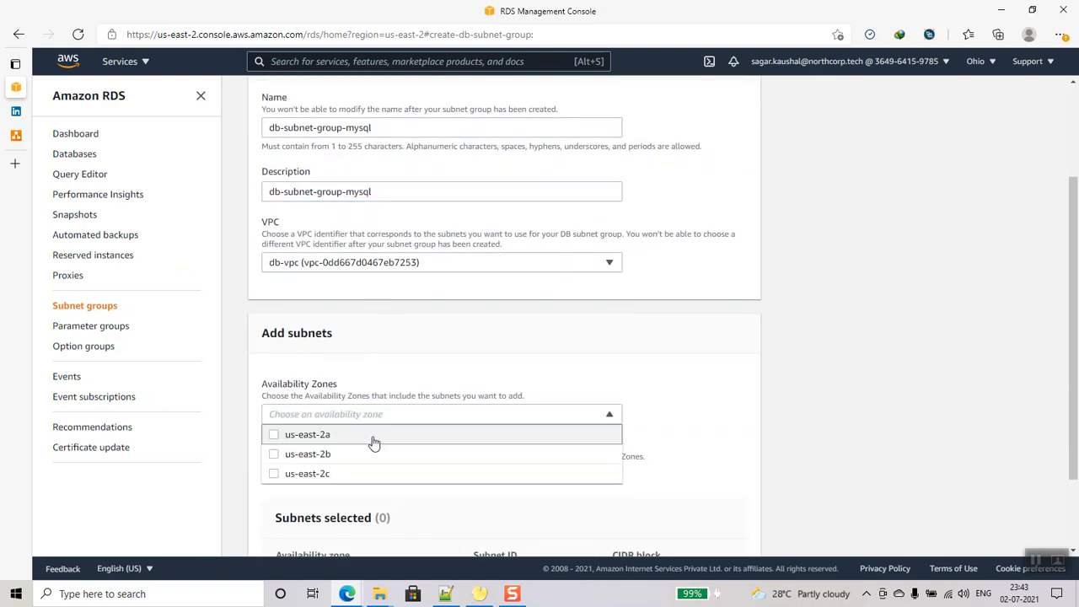
{"action": "left_click", "coordinate": [375, 443]}
{"action": "scroll", "coordinate": [410, 441], "scroll_direction": "down", "scroll_amount": 2}
{"action": "left_click", "coordinate": [302, 323]}
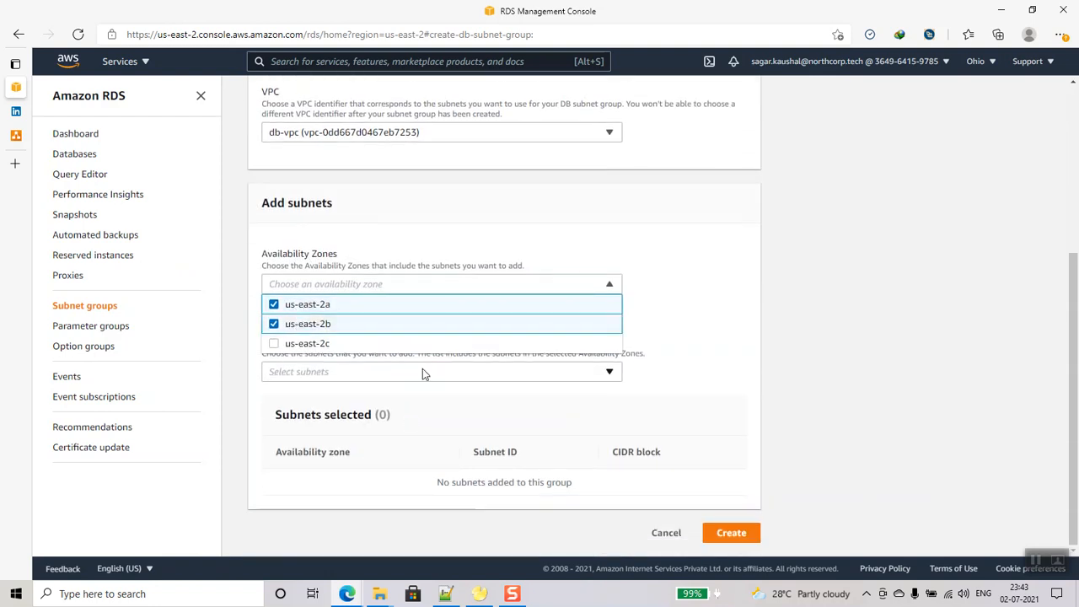
{"action": "left_click", "coordinate": [704, 353]}
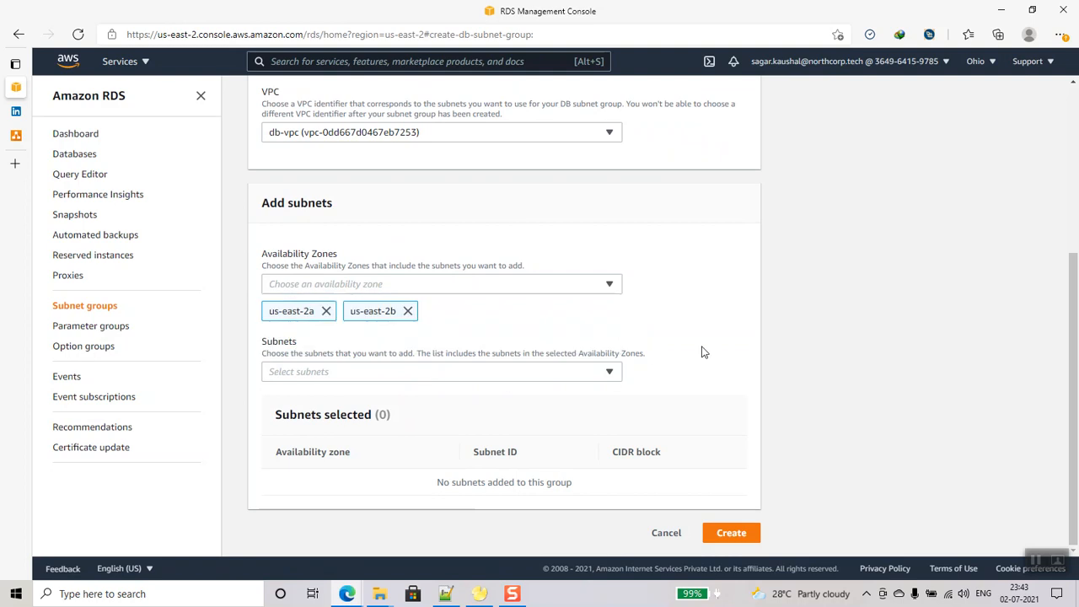
{"action": "left_click", "coordinate": [407, 311]}
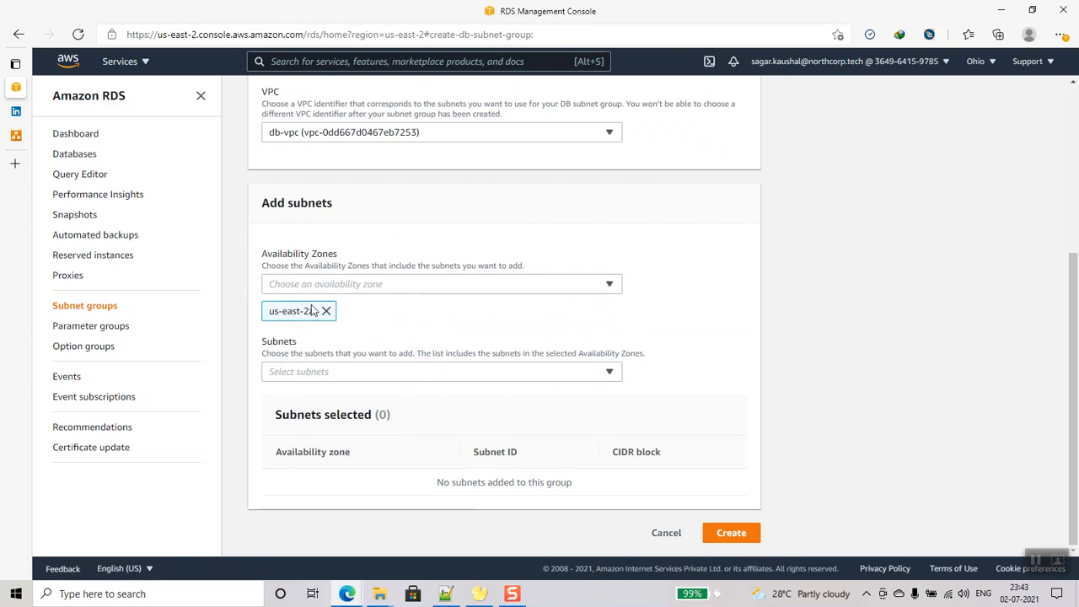
{"action": "left_click", "coordinate": [382, 290]}
{"action": "left_click", "coordinate": [349, 323]}
- Add subnets 10.14.2.0/24 (us-east-2b) and 10.14.1.0/24 (us-east-2a) to the group
{"action": "left_click", "coordinate": [384, 372]}
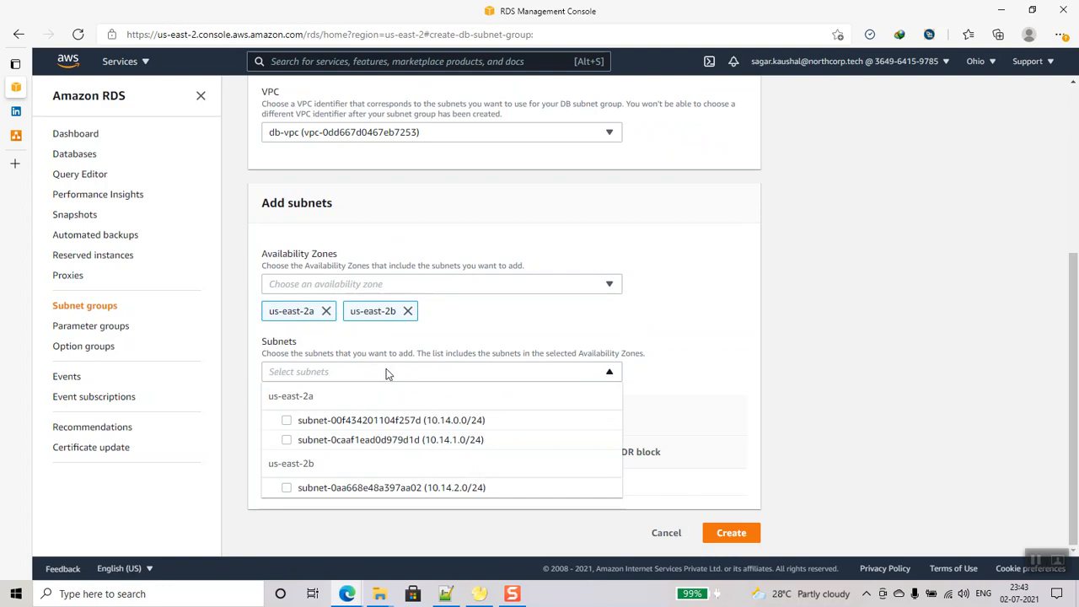
{"action": "left_click", "coordinate": [285, 491]}
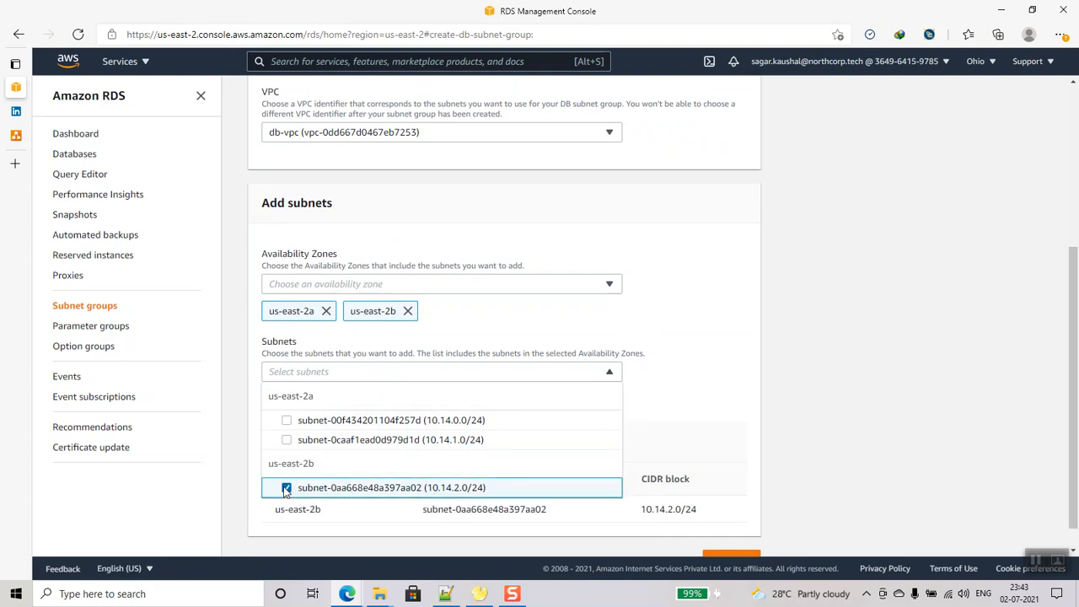
{"action": "left_click", "coordinate": [293, 443]}
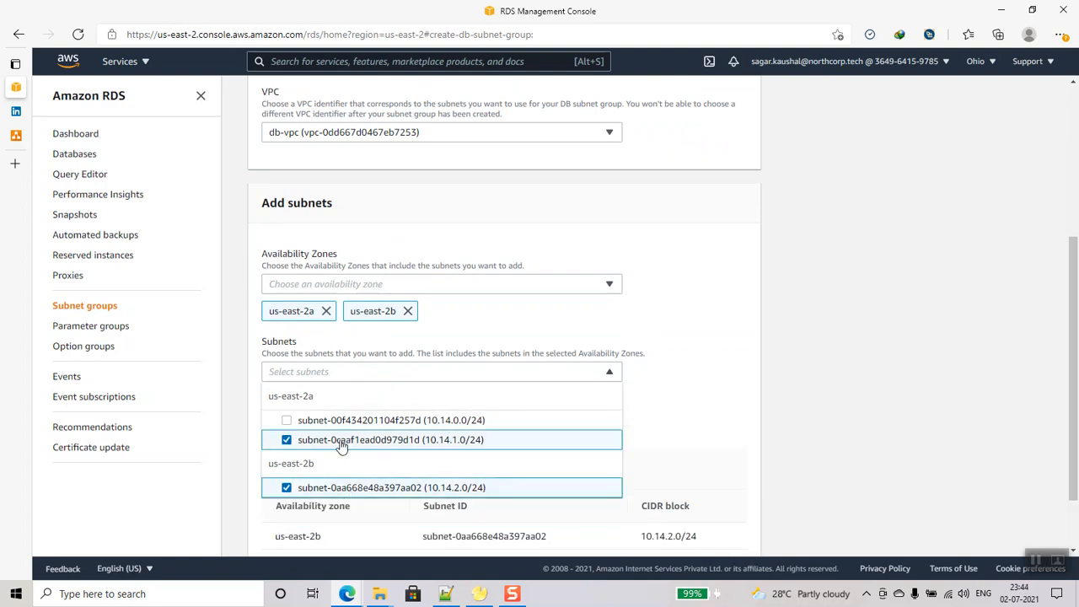
{"action": "scroll", "coordinate": [607, 439], "scroll_direction": "down", "scroll_amount": 2}
- Create db-subnet-group-mysql and open one of its subnets in a new tab
{"action": "left_click", "coordinate": [741, 535]}
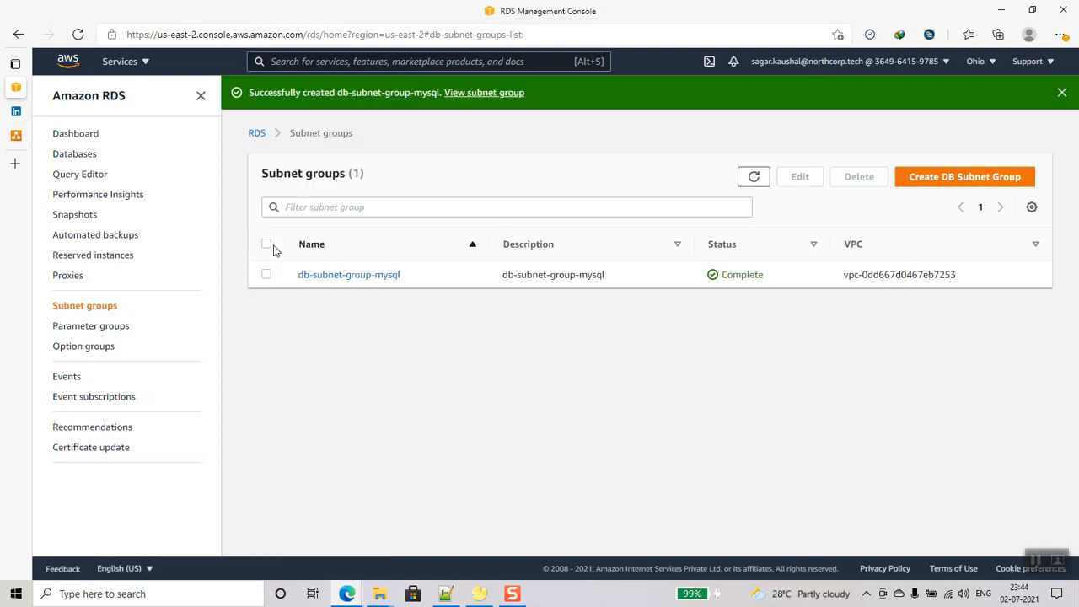
{"action": "left_click", "coordinate": [350, 277]}
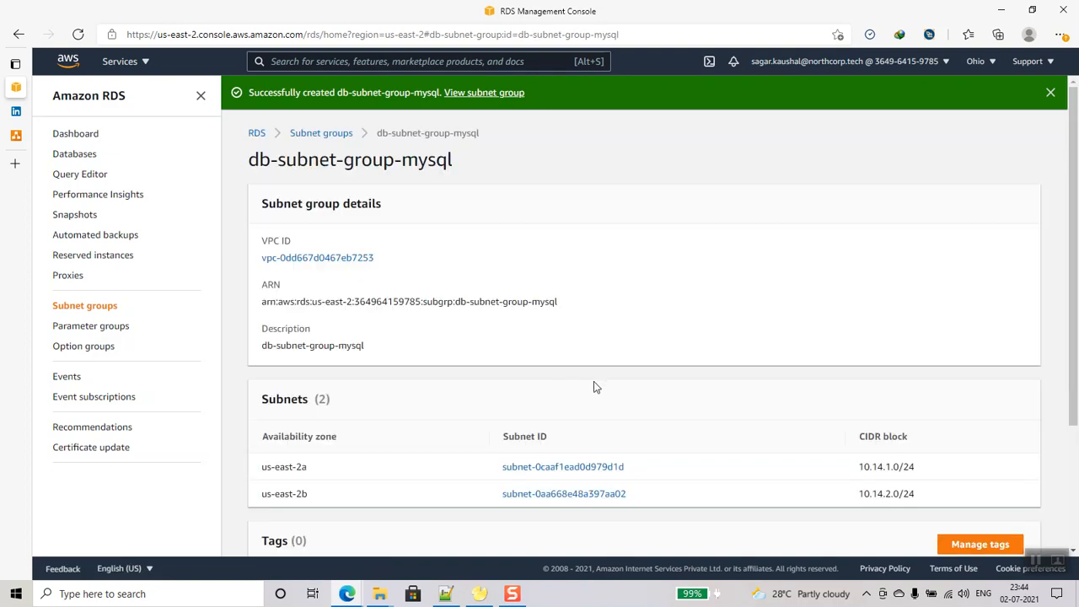
{"action": "scroll", "coordinate": [624, 398], "scroll_direction": "down", "scroll_amount": 3}
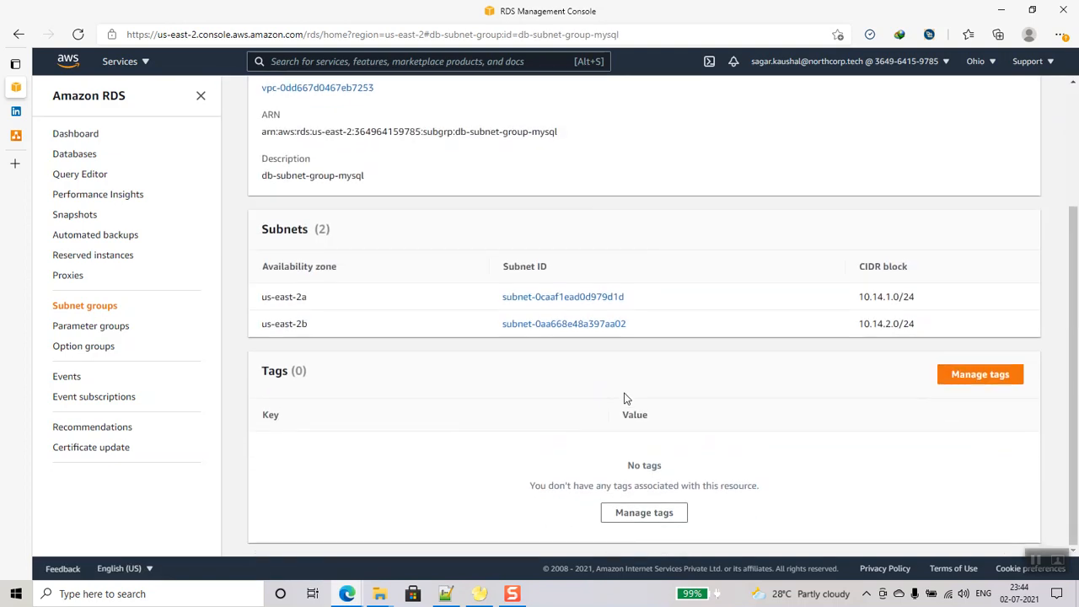
{"action": "right_click", "coordinate": [544, 304]}
{"action": "left_click", "coordinate": [582, 312]}
- Check the VPC subnets sorted by name, then open the RDS Databases list
{"action": "mouse_move", "coordinate": [17, 135]}
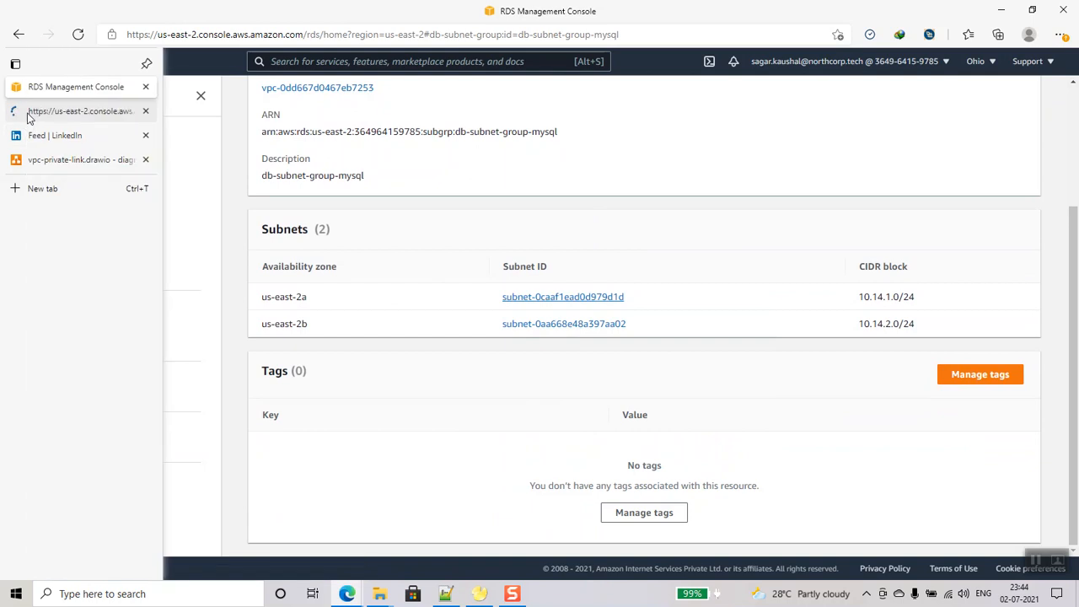
{"action": "left_click", "coordinate": [40, 112]}
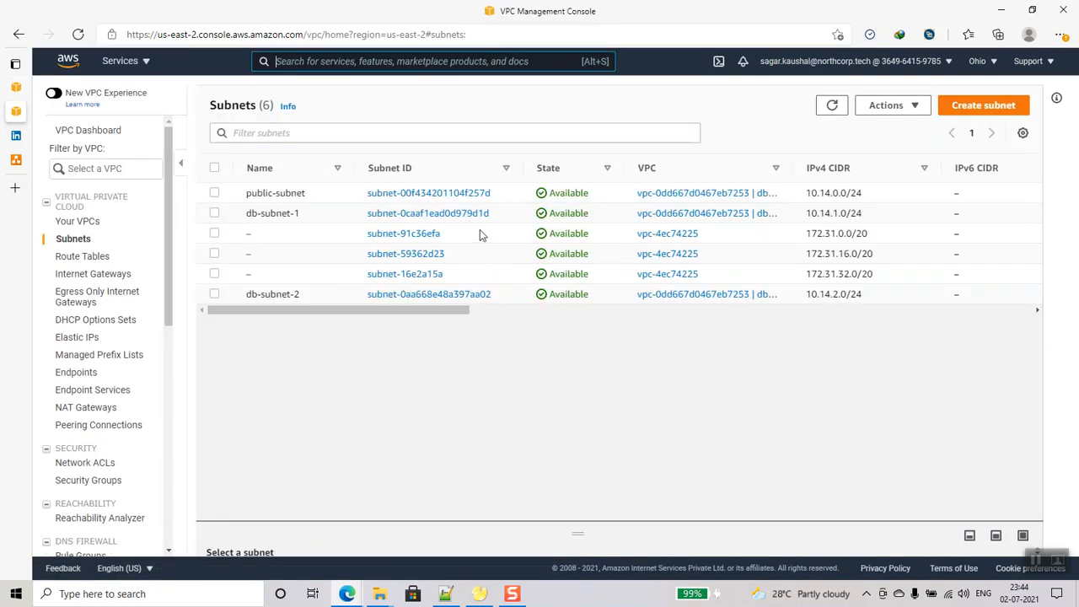
{"action": "left_click", "coordinate": [262, 168]}
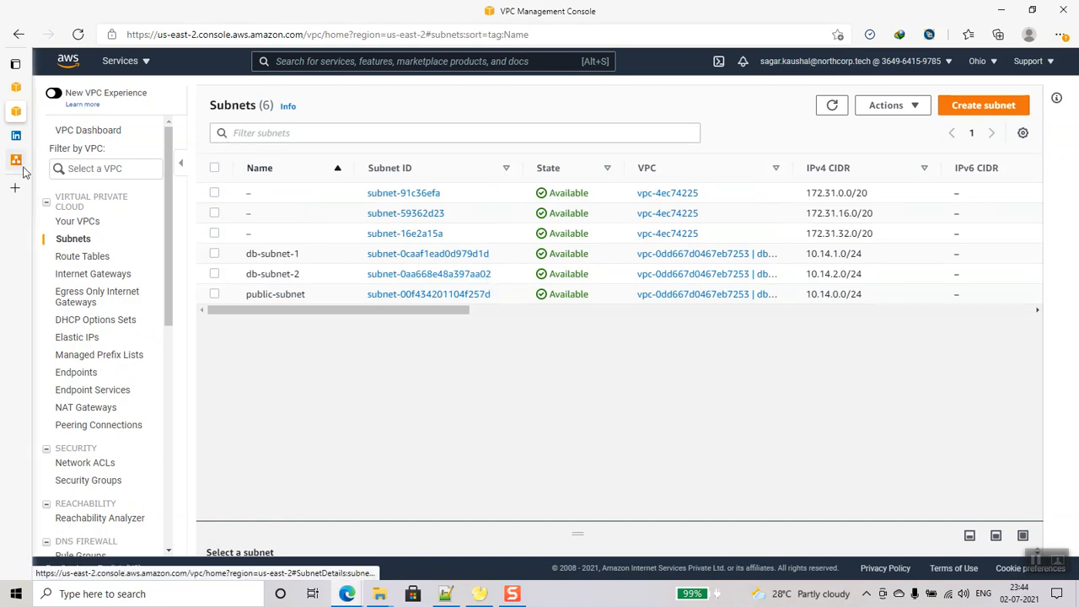
{"action": "left_click", "coordinate": [25, 87]}
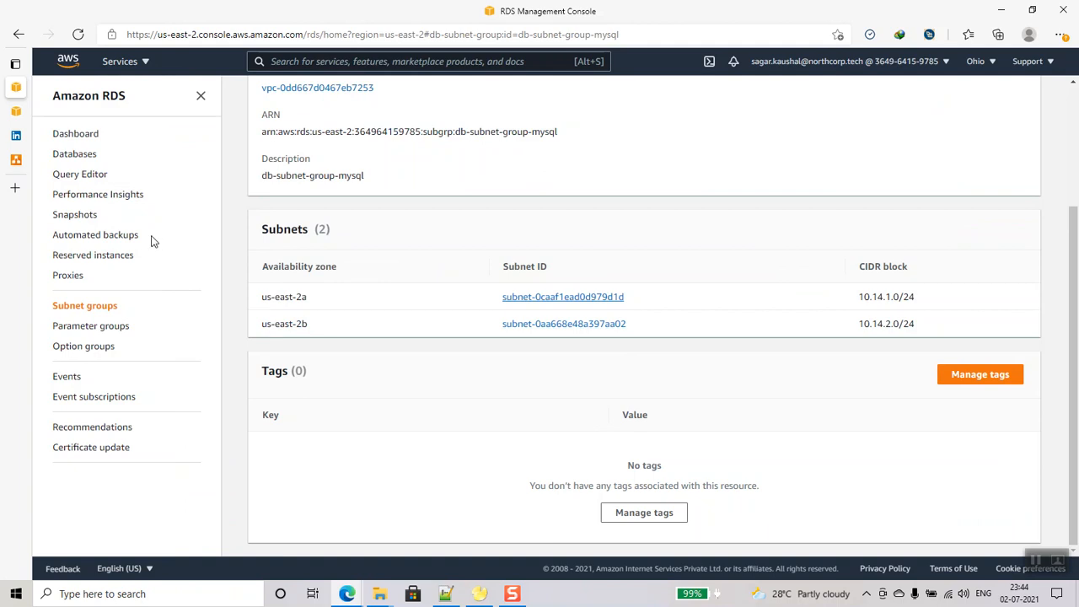
{"action": "left_click", "coordinate": [81, 154]}
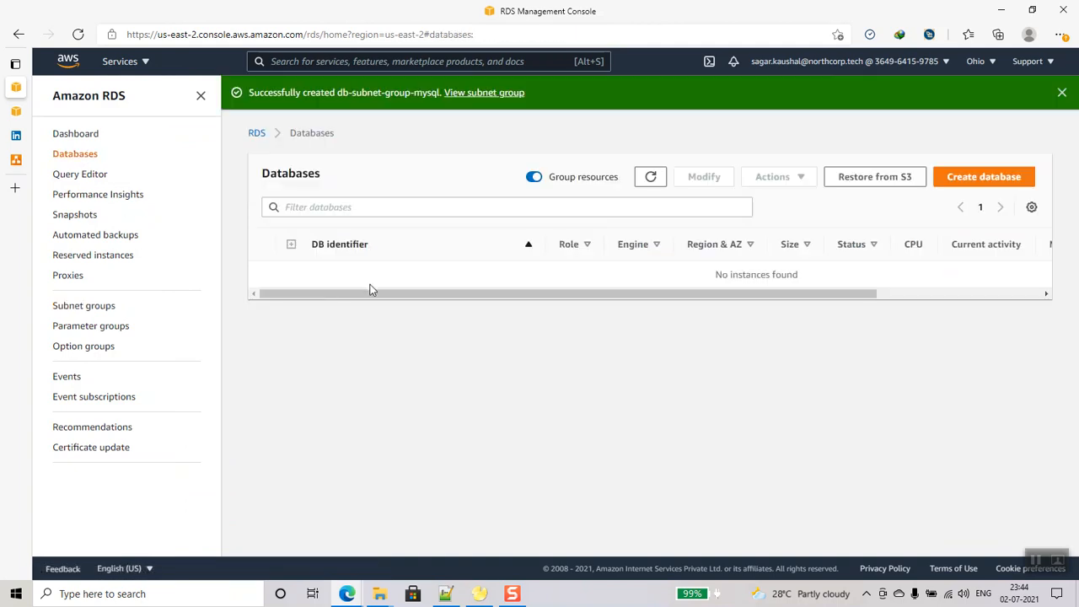
- Start a new MySQL 5.7.34 database using the Dev/Test template
{"action": "left_click", "coordinate": [995, 178]}
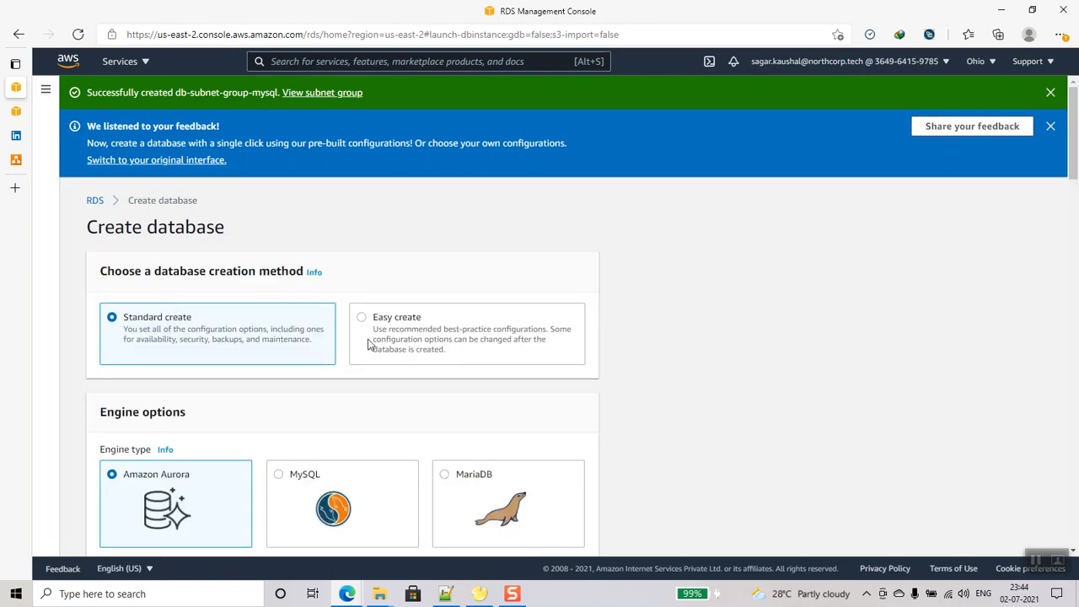
{"action": "scroll", "coordinate": [368, 344], "scroll_direction": "down", "scroll_amount": 4}
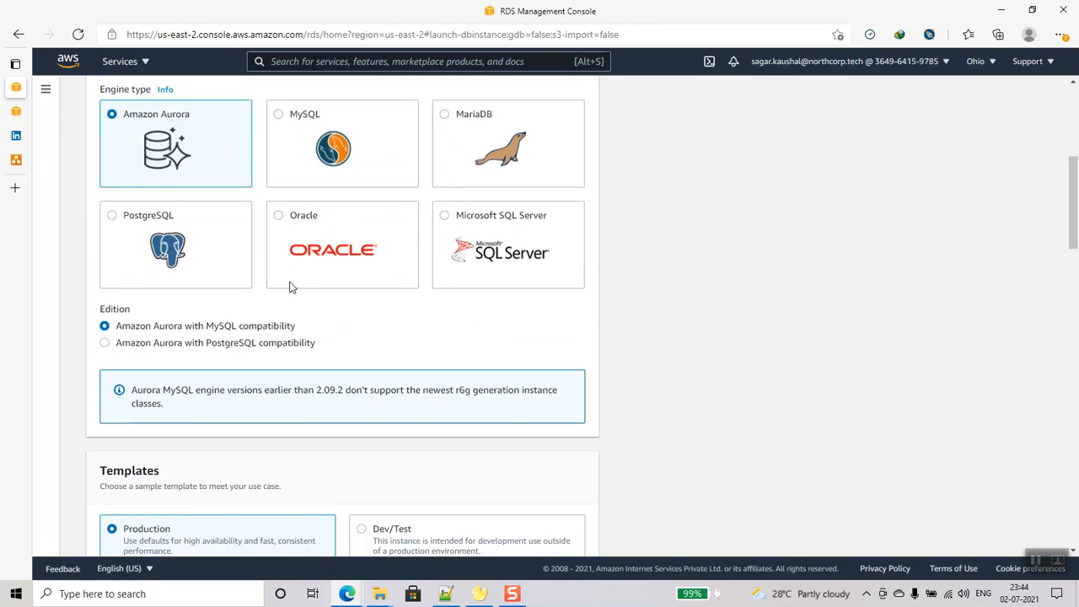
{"action": "left_click", "coordinate": [290, 117]}
{"action": "scroll", "coordinate": [270, 344], "scroll_direction": "down", "scroll_amount": 3}
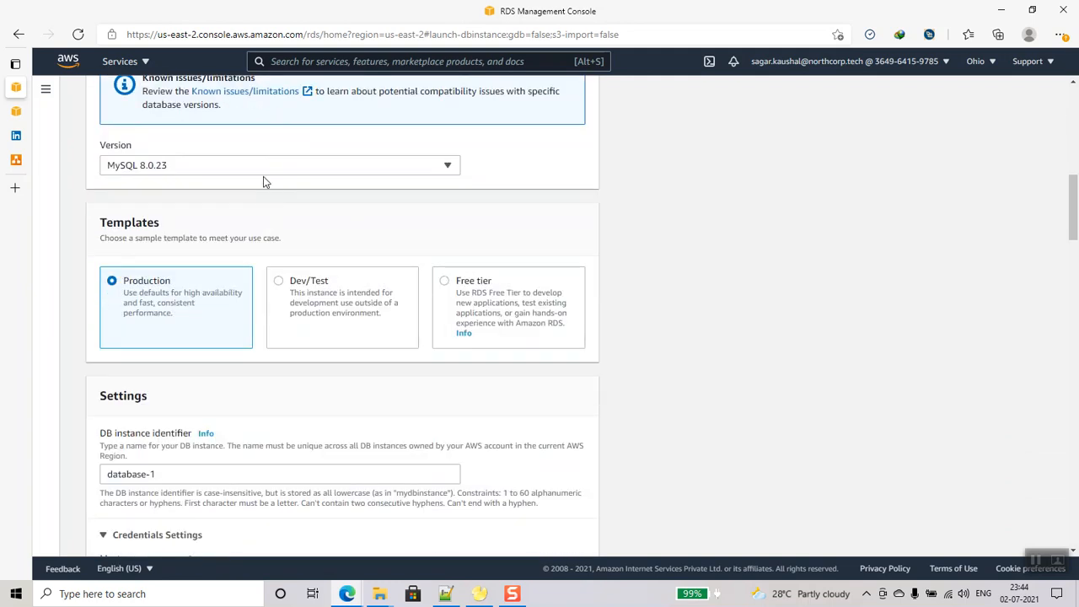
{"action": "left_click", "coordinate": [266, 167]}
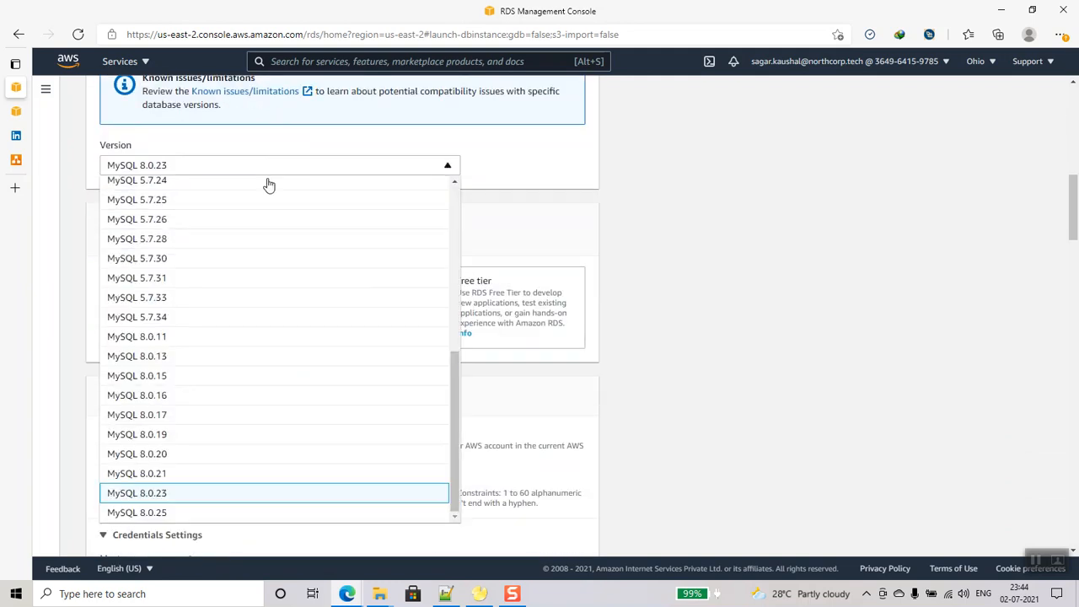
{"action": "left_click", "coordinate": [170, 317]}
{"action": "scroll", "coordinate": [301, 364], "scroll_direction": "down", "scroll_amount": 2}
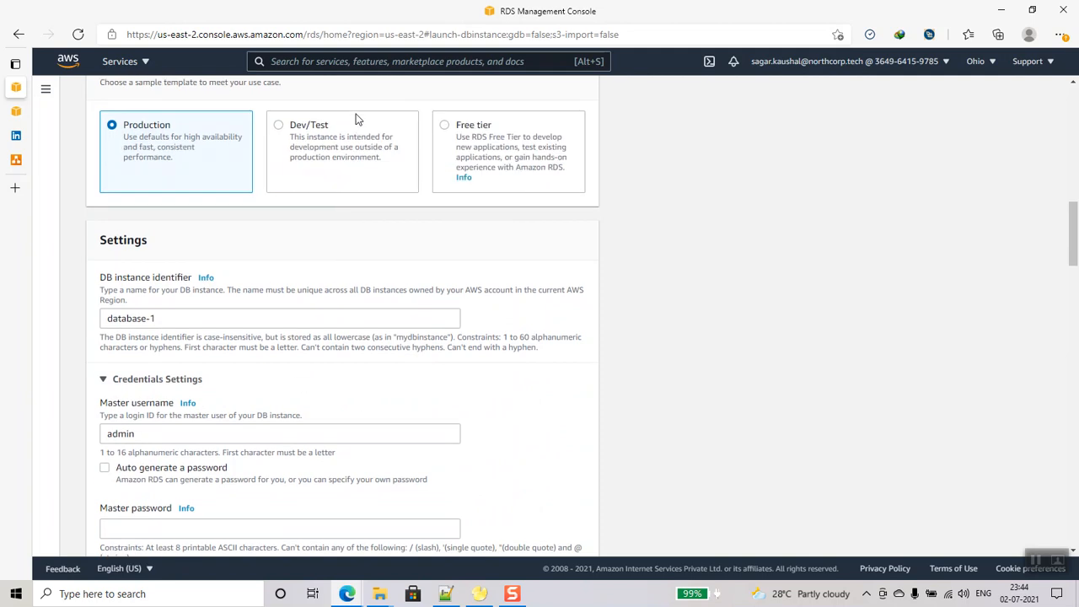
{"action": "left_click", "coordinate": [279, 126]}
- Replace the database-1 identifier and enter and confirm the master password
{"action": "left_click_drag", "start_coordinate": [206, 313], "coordinate": [28, 314]}
{"action": "mouse_move", "coordinate": [28, 312]}
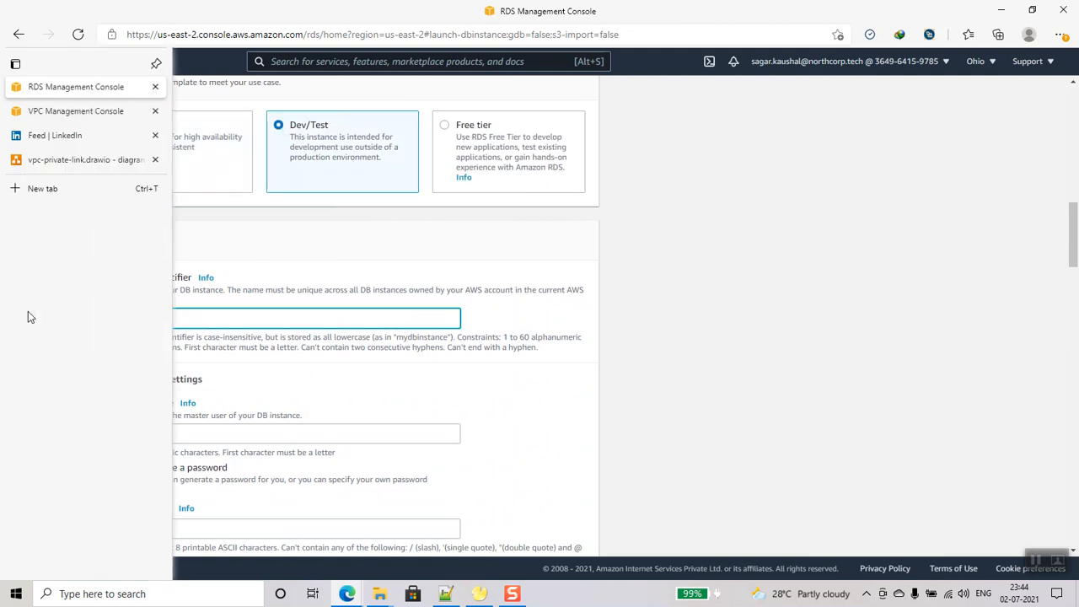
{"action": "type", "text": "db-server-test"}
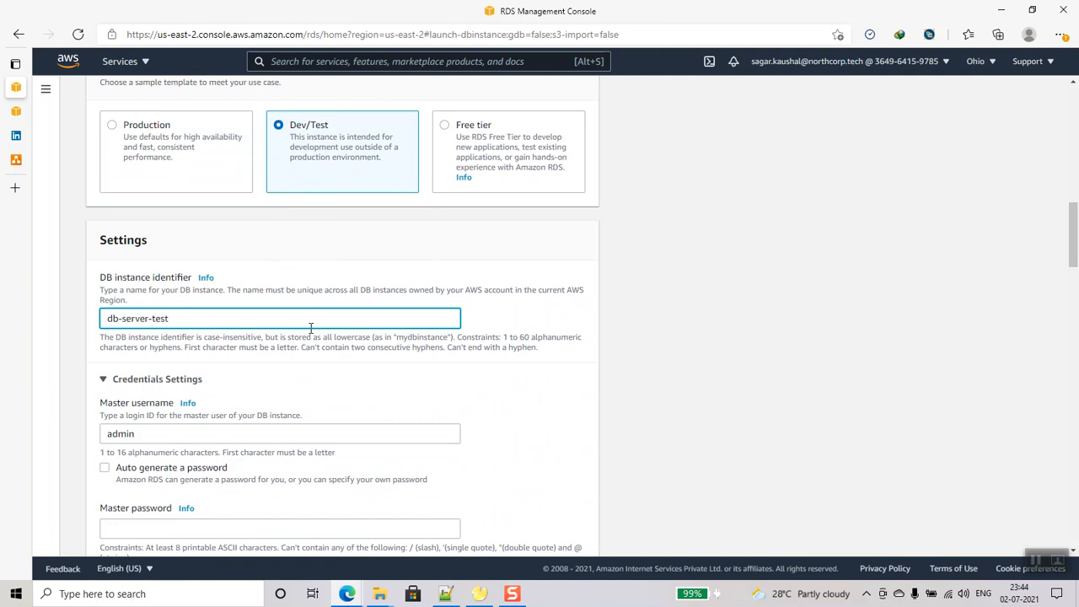
{"action": "scroll", "coordinate": [145, 271], "scroll_direction": "down", "scroll_amount": 2}
{"action": "left_click", "coordinate": [156, 381]}
{"action": "type", "text": "****"}
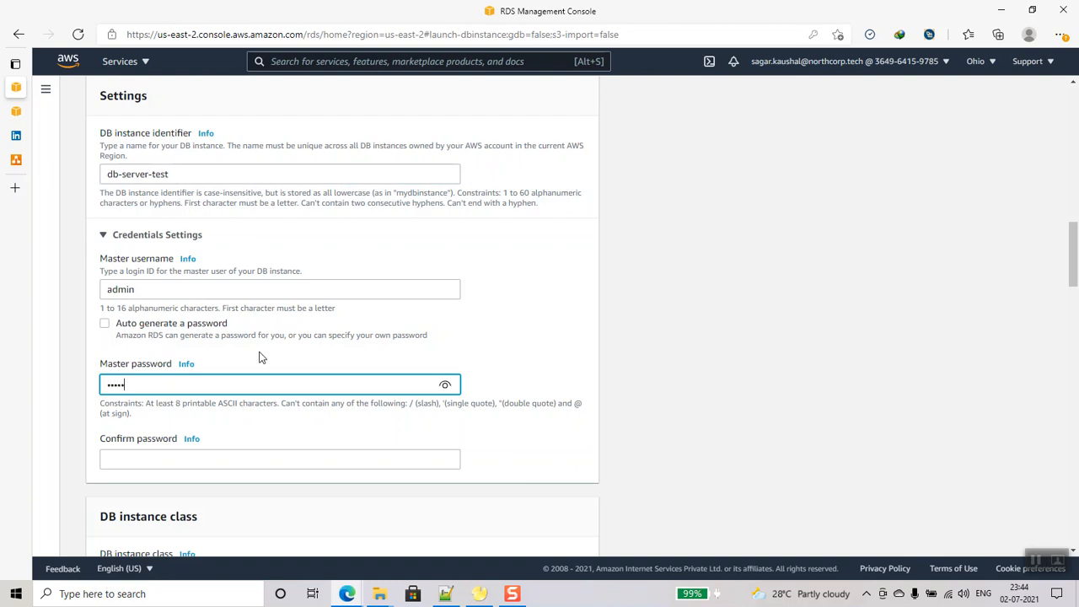
{"action": "scroll", "coordinate": [223, 289], "scroll_direction": "down", "scroll_amount": 3}
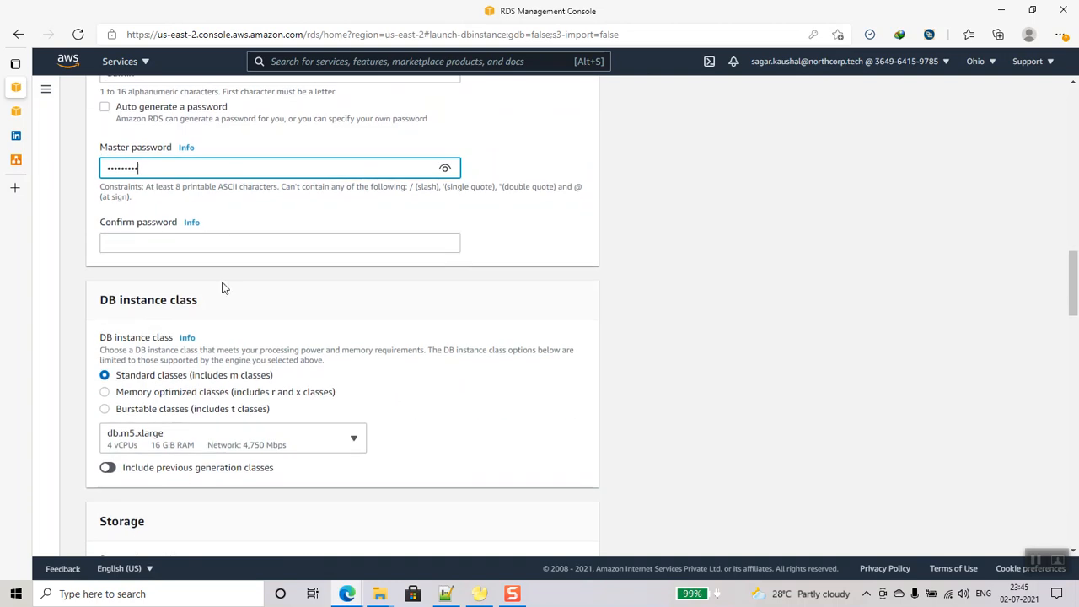
{"action": "left_click", "coordinate": [215, 237]}
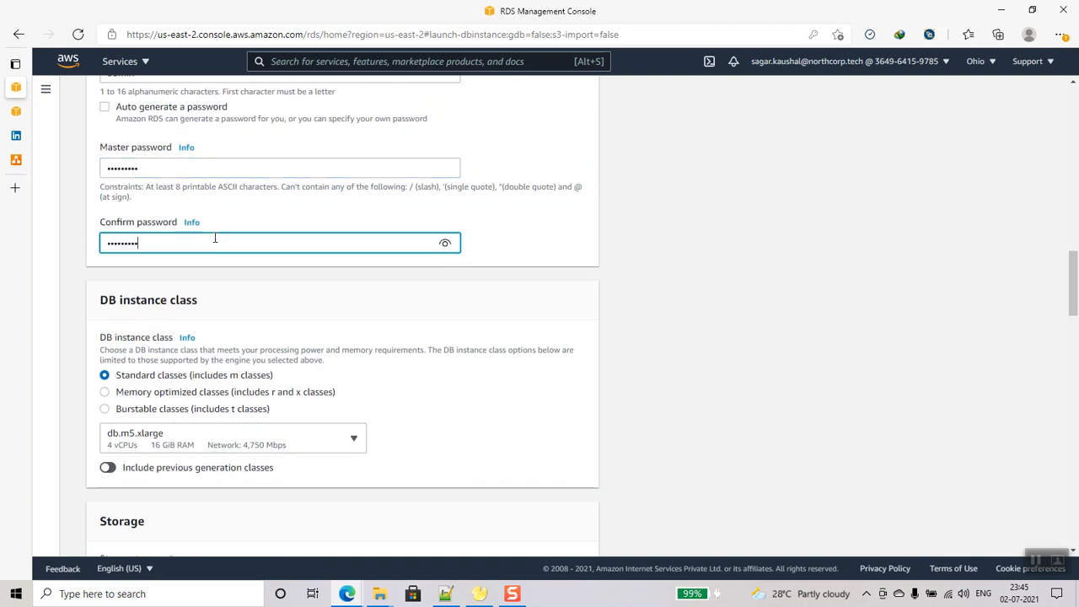
- Use the burstable db.t3.medium instance class and disable storage autoscaling
{"action": "scroll", "coordinate": [215, 238], "scroll_direction": "down", "scroll_amount": 1}
{"action": "left_click", "coordinate": [104, 338]}
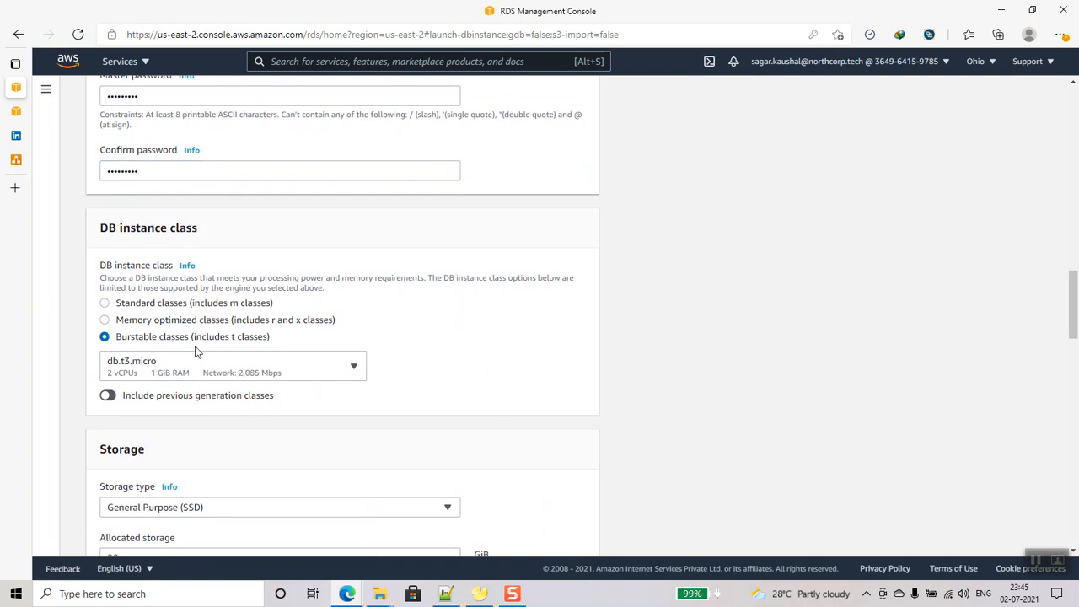
{"action": "scroll", "coordinate": [194, 349], "scroll_direction": "down", "scroll_amount": 3}
{"action": "left_click", "coordinate": [195, 152]}
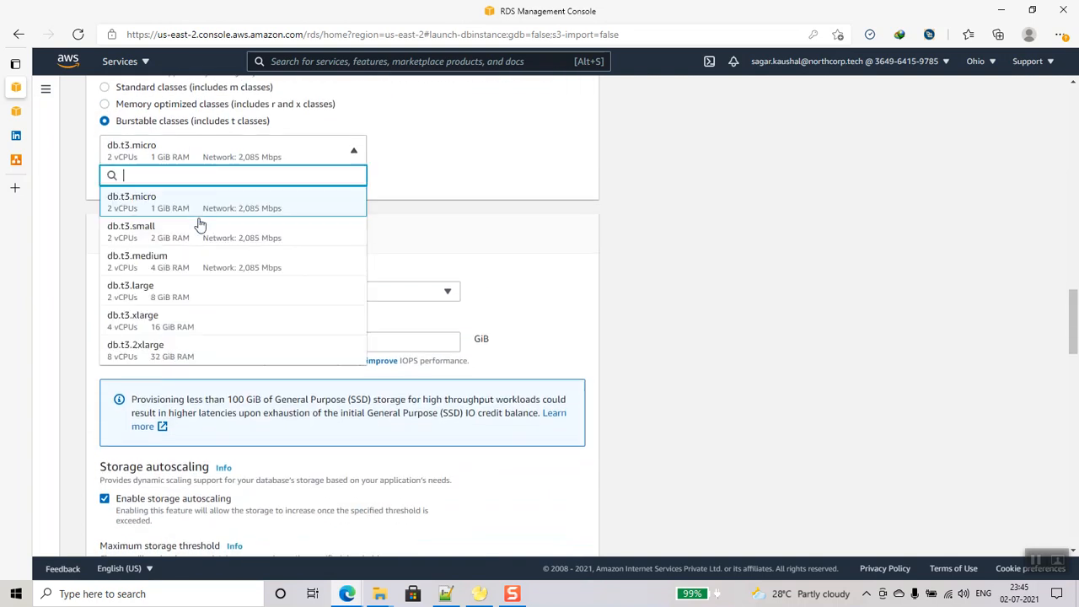
{"action": "left_click", "coordinate": [194, 270]}
{"action": "scroll", "coordinate": [336, 277], "scroll_direction": "down", "scroll_amount": 8}
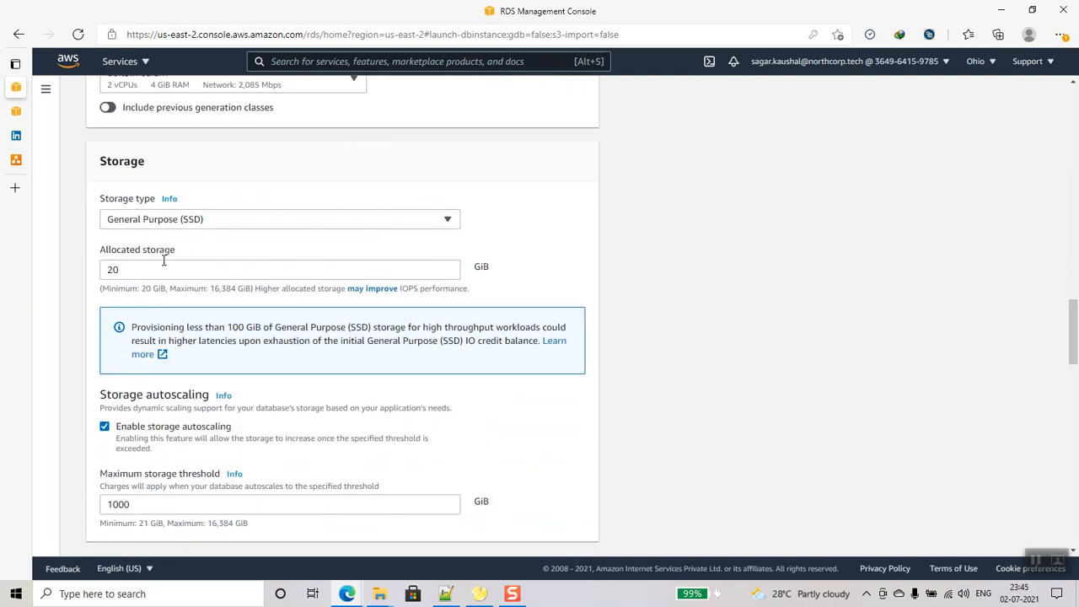
{"action": "scroll", "coordinate": [193, 217], "scroll_direction": "up", "scroll_amount": 4}
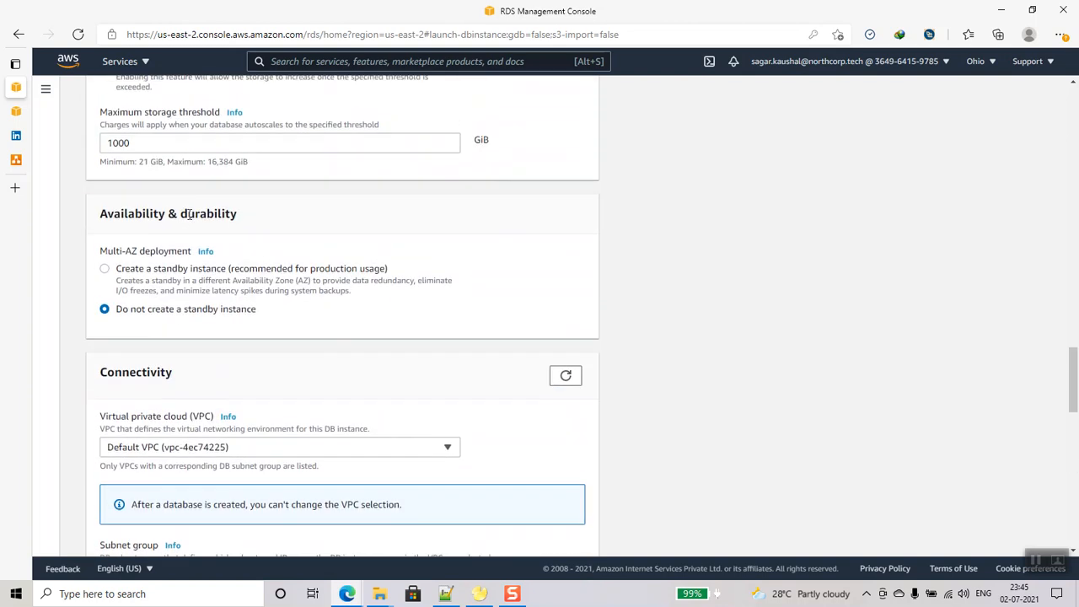
{"action": "left_click", "coordinate": [105, 211]}
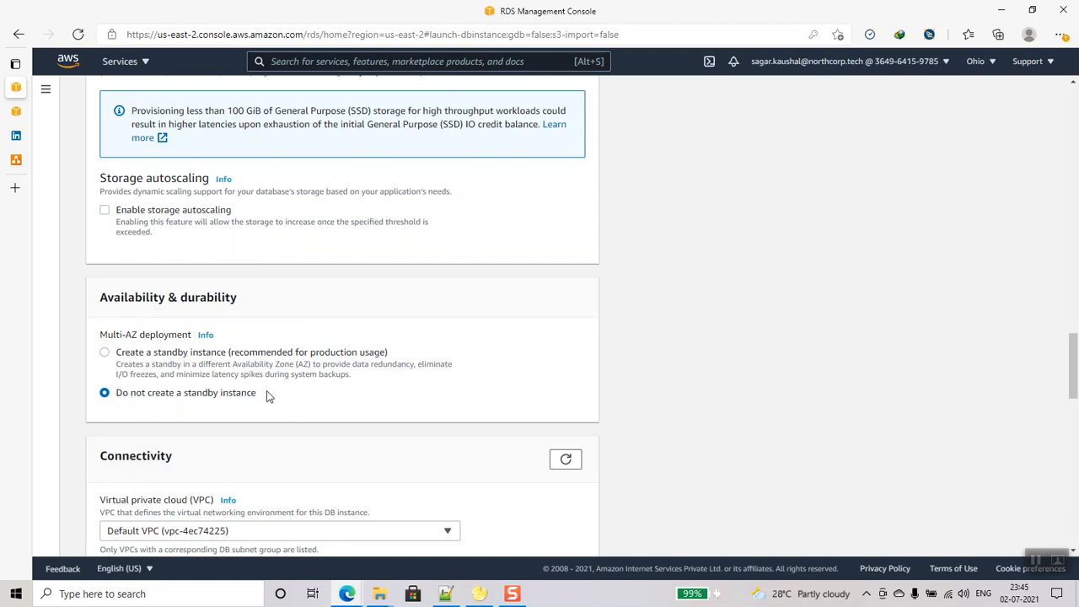
{"action": "scroll", "coordinate": [300, 371], "scroll_direction": "down", "scroll_amount": 1}
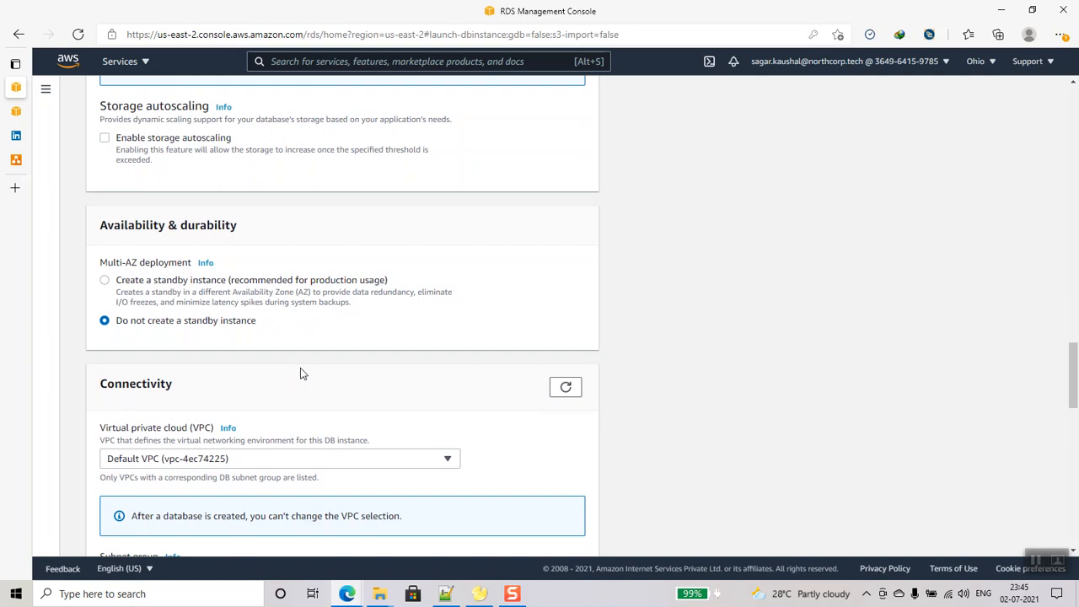
- Put the database in db-vpc with subnet group db-subnet-group-mysql
{"action": "scroll", "coordinate": [301, 371], "scroll_direction": "down", "scroll_amount": 1}
{"action": "left_click", "coordinate": [277, 387]}
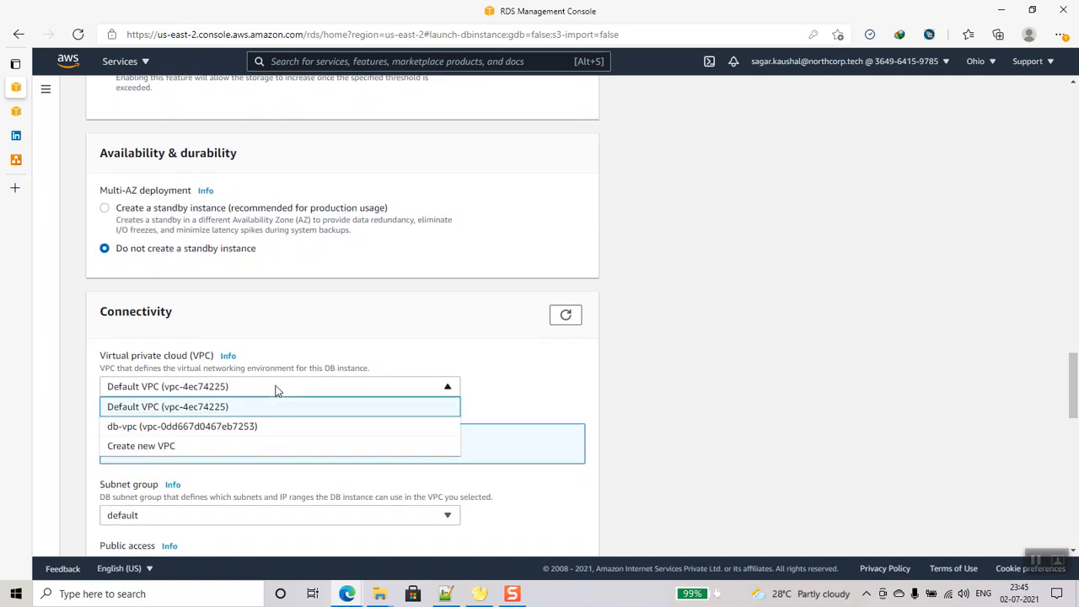
{"action": "left_click", "coordinate": [218, 428]}
{"action": "scroll", "coordinate": [327, 412], "scroll_direction": "down", "scroll_amount": 1}
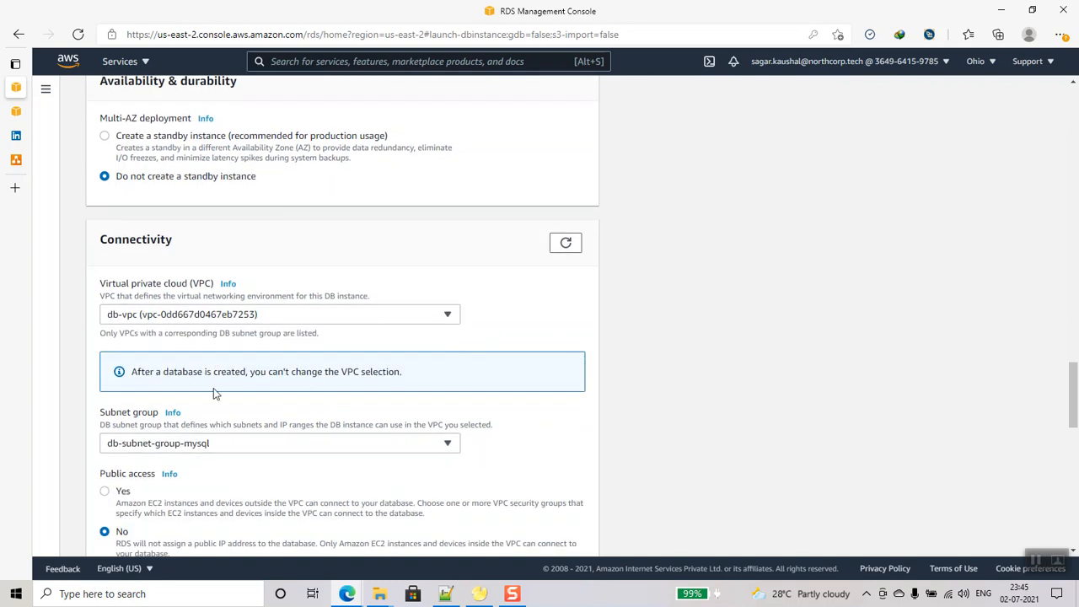
{"action": "scroll", "coordinate": [270, 396], "scroll_direction": "up", "scroll_amount": 1}
{"action": "scroll", "coordinate": [266, 394], "scroll_direction": "down", "scroll_amount": 4}
{"action": "left_click", "coordinate": [248, 228]}
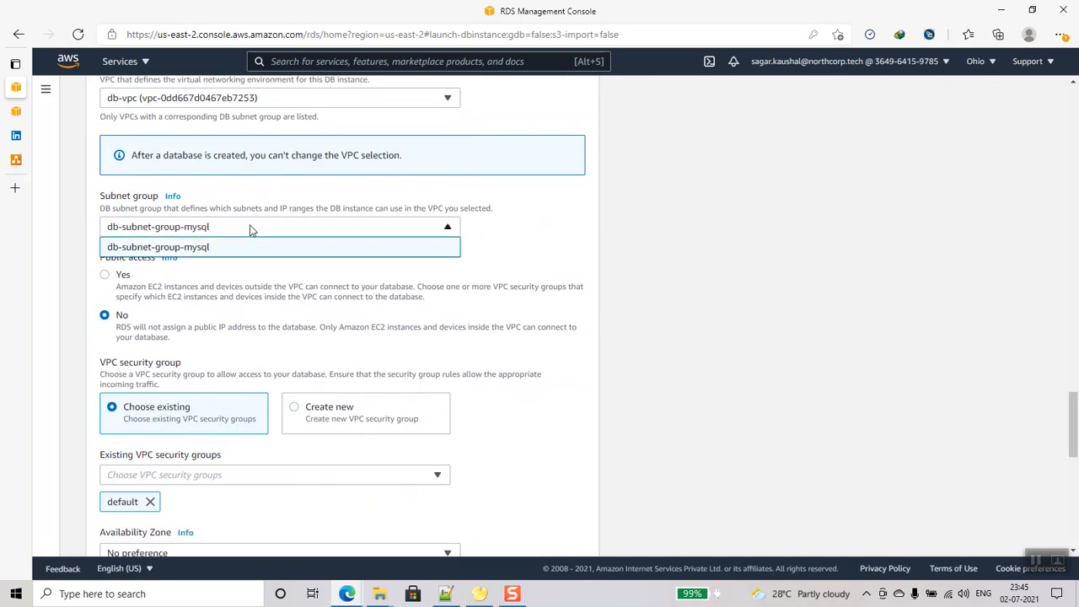
{"action": "left_click", "coordinate": [221, 225]}
{"action": "left_click", "coordinate": [239, 226]}
{"action": "left_click", "coordinate": [238, 248]}
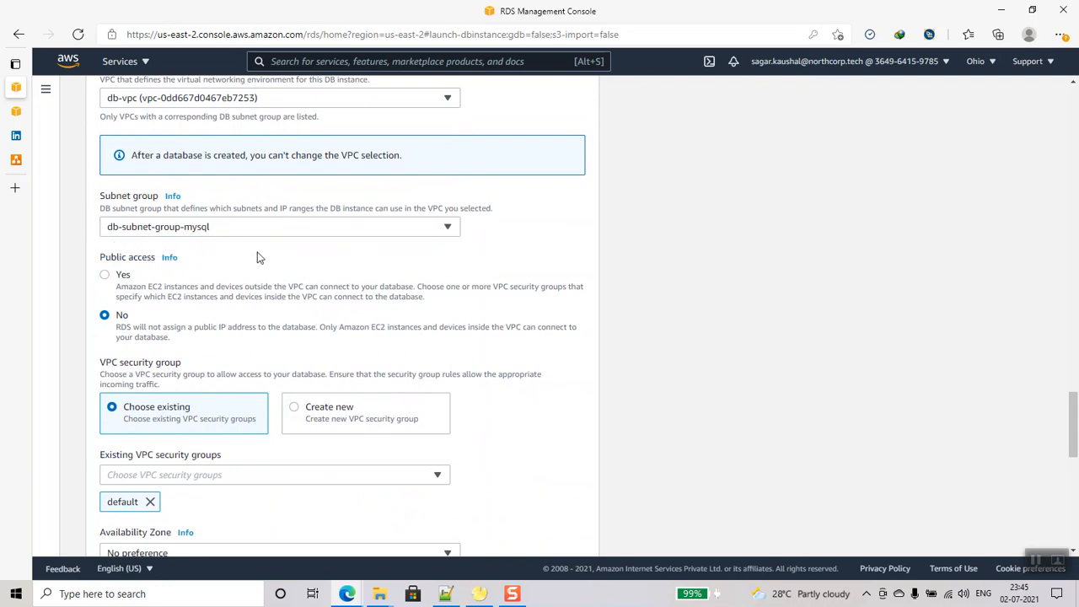
{"action": "scroll", "coordinate": [260, 310], "scroll_direction": "down", "scroll_amount": 2}
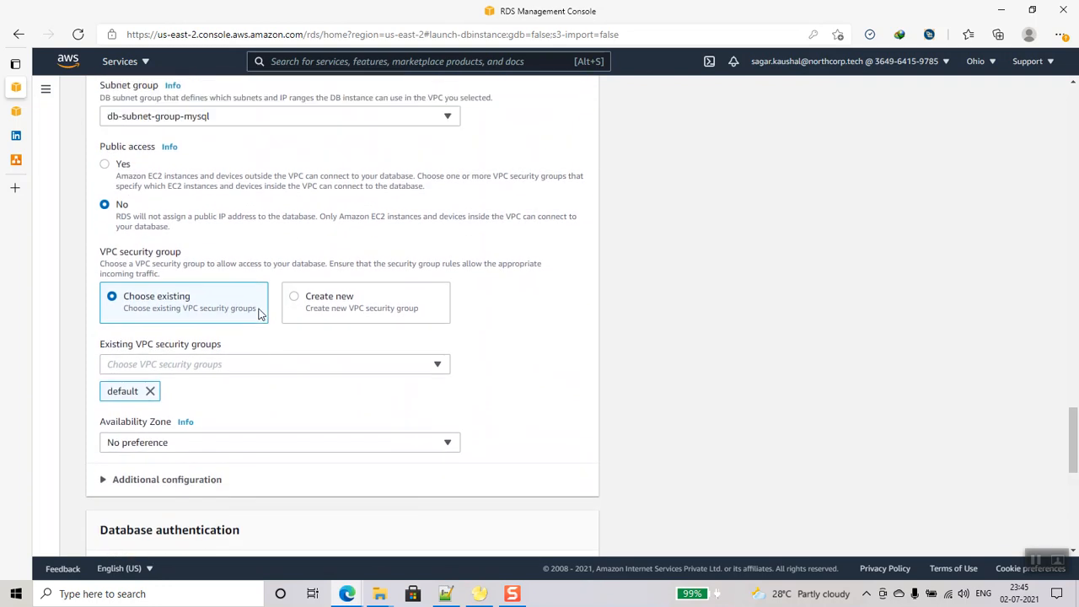
{"action": "scroll", "coordinate": [261, 313], "scroll_direction": "up", "scroll_amount": 1}
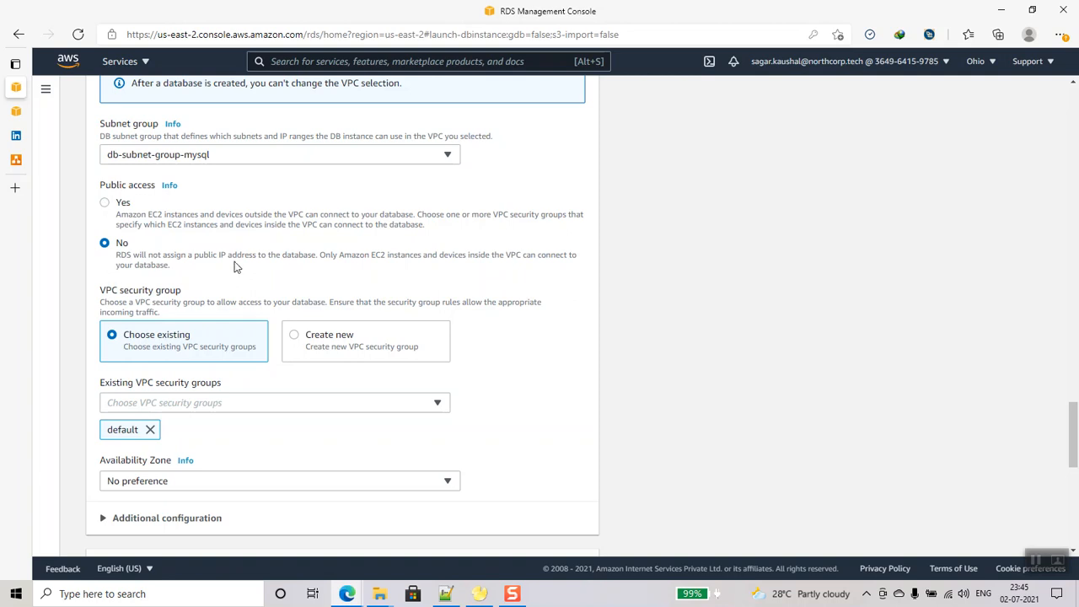
- Create new security group db-security-group and set availability zone us-east-2a
{"action": "left_click", "coordinate": [294, 336]}
{"action": "left_click", "coordinate": [239, 404]}
{"action": "type", "text": "d"}
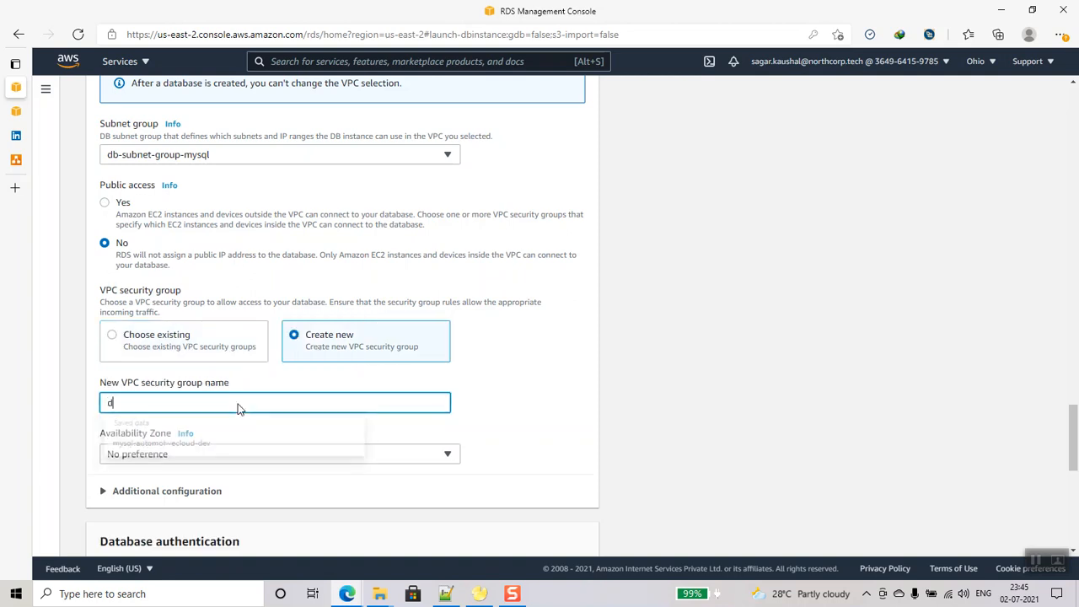
{"action": "type", "text": "b-security-group"}
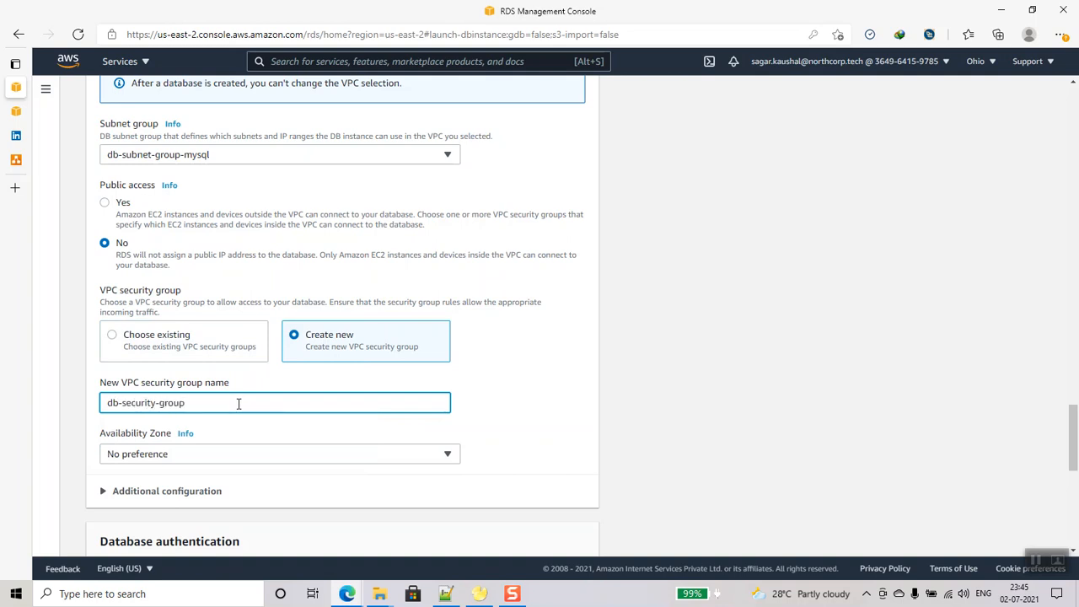
{"action": "scroll", "coordinate": [238, 403], "scroll_direction": "down", "scroll_amount": 3}
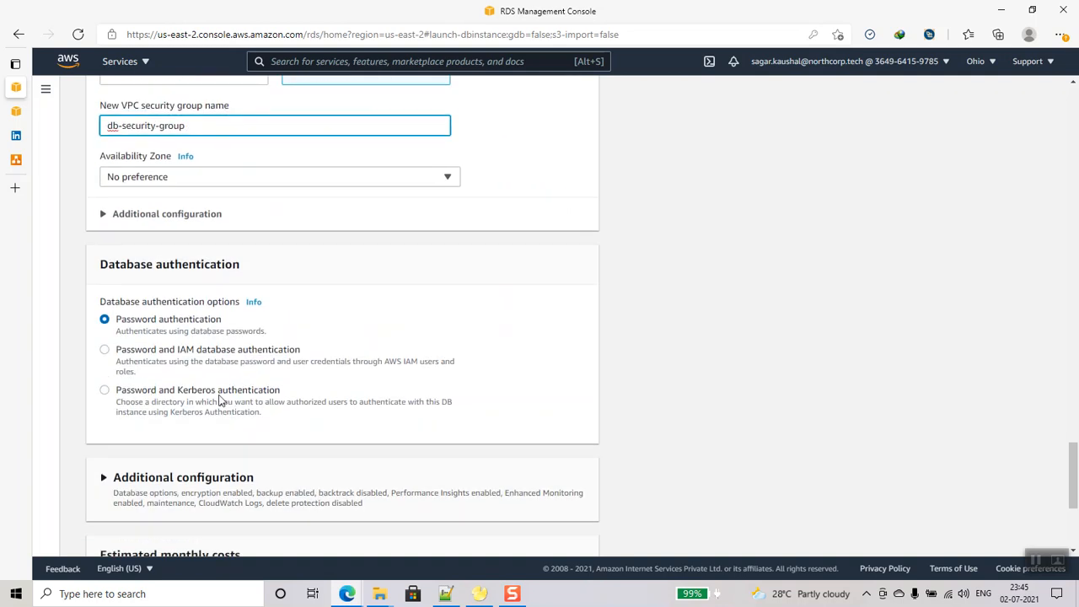
{"action": "left_click", "coordinate": [230, 172]}
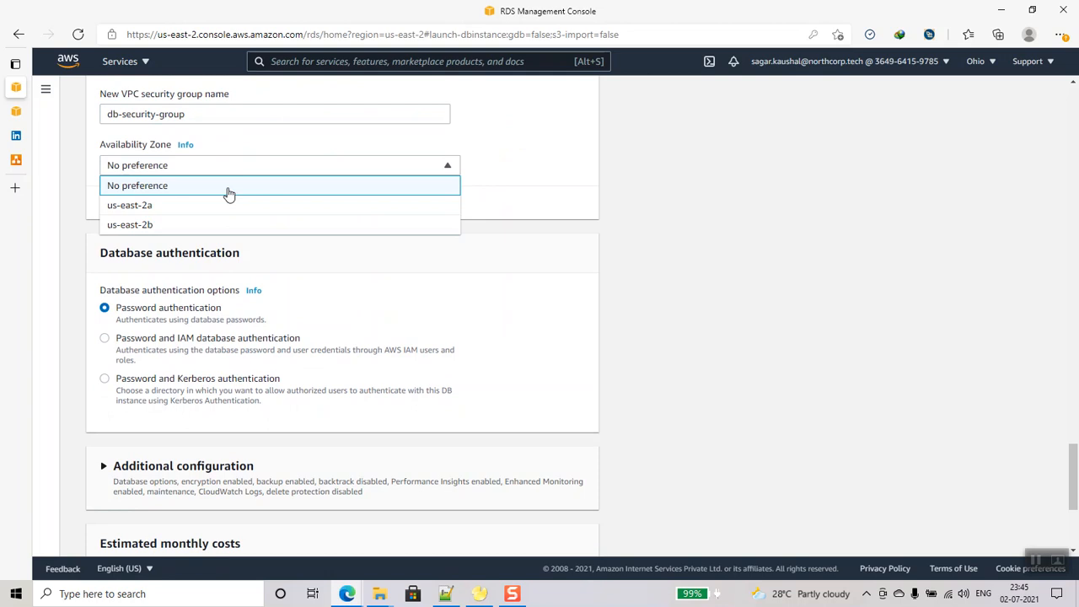
{"action": "left_click", "coordinate": [185, 207]}
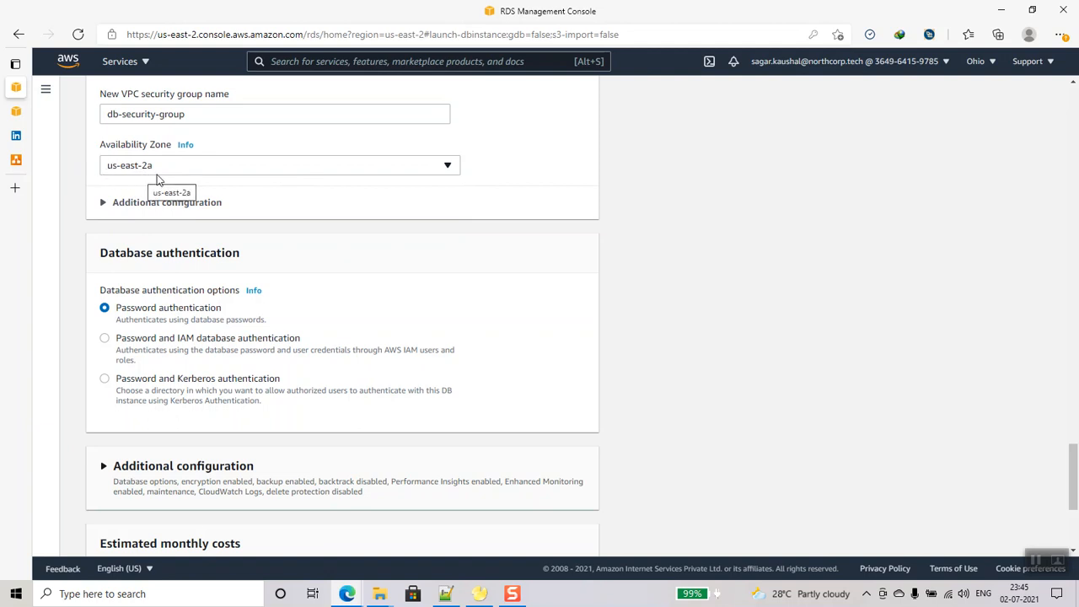
{"action": "left_click", "coordinate": [109, 204]}
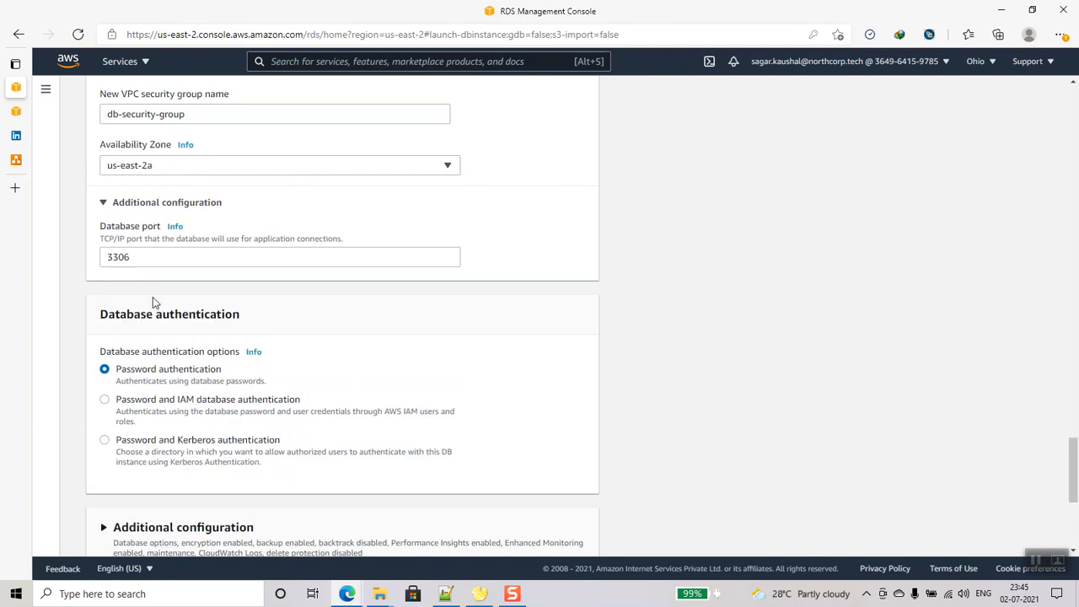
{"action": "scroll", "coordinate": [107, 393], "scroll_direction": "down", "scroll_amount": 3}
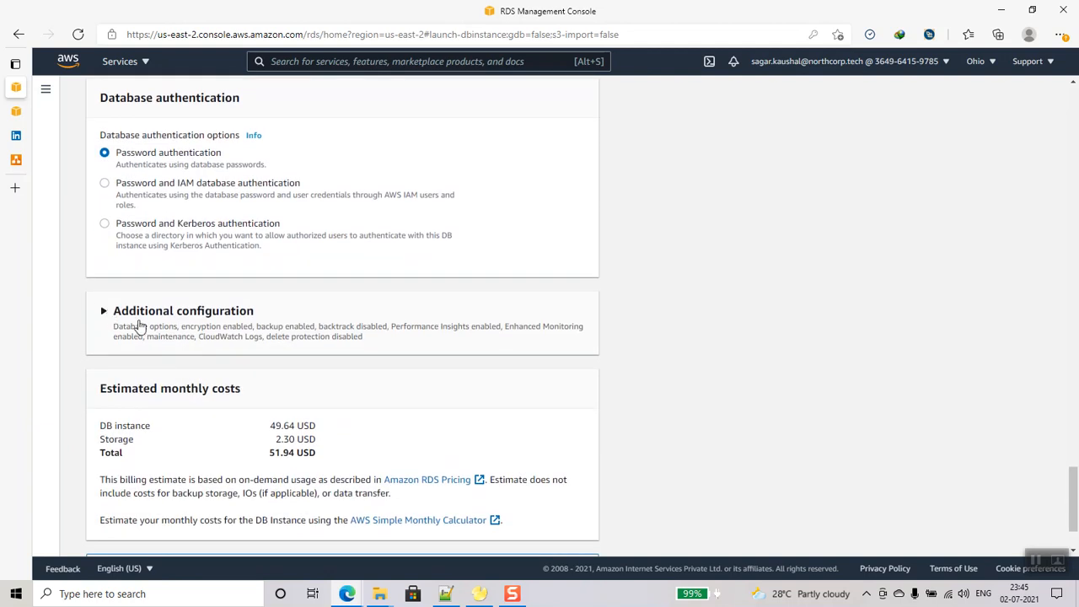
- Set initial database name firstdb, keeping default.mysql5.7 parameter group and default option group
{"action": "left_click", "coordinate": [107, 310]}
{"action": "scroll", "coordinate": [216, 364], "scroll_direction": "down", "scroll_amount": 1}
{"action": "scroll", "coordinate": [217, 364], "scroll_direction": "down", "scroll_amount": 1}
{"action": "left_click", "coordinate": [181, 275]}
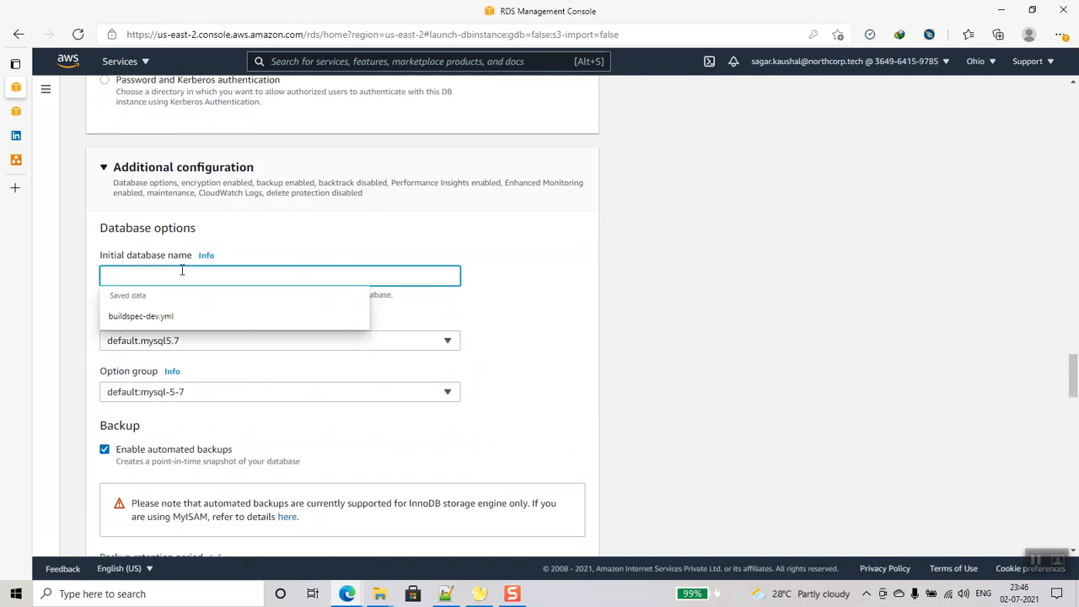
{"action": "type", "text": "firstdb"}
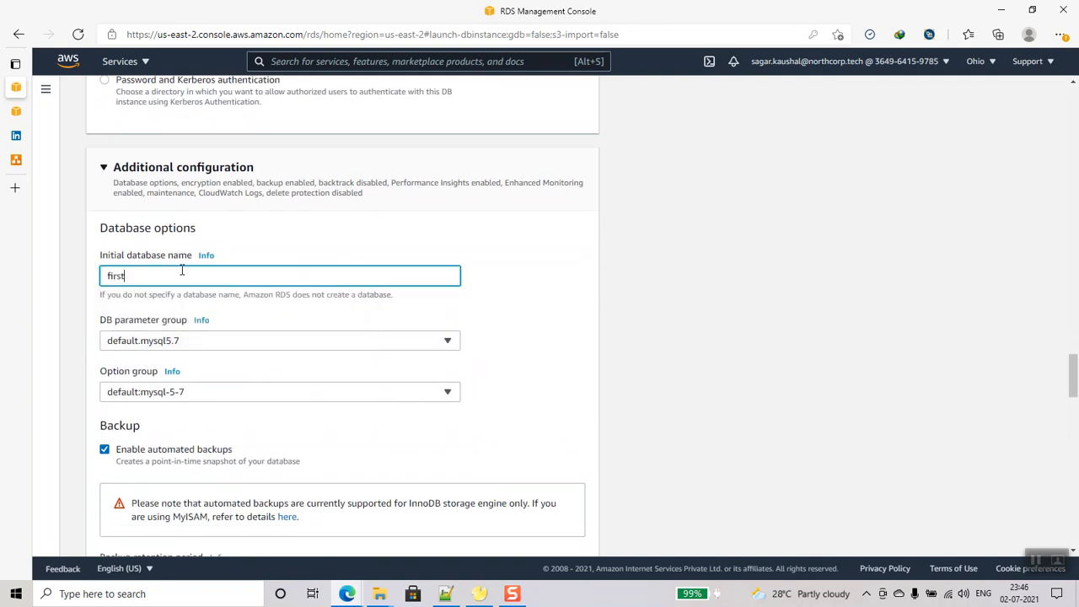
{"action": "left_click", "coordinate": [219, 345]}
{"action": "left_click", "coordinate": [244, 340]}
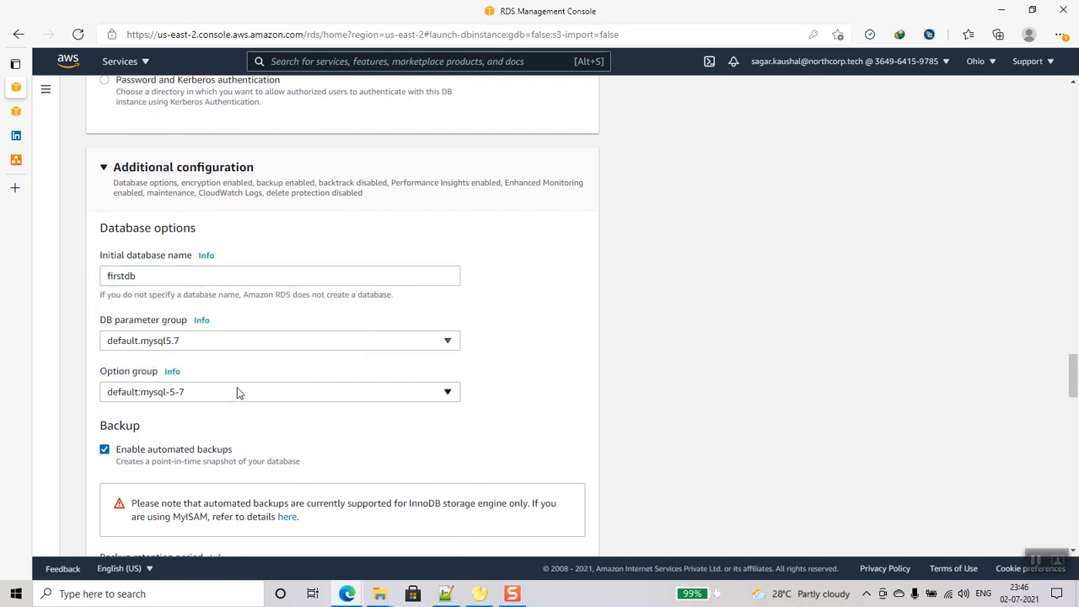
{"action": "left_click", "coordinate": [236, 393]}
{"action": "left_click", "coordinate": [236, 396]}
{"action": "scroll", "coordinate": [234, 397], "scroll_direction": "down", "scroll_amount": 1}
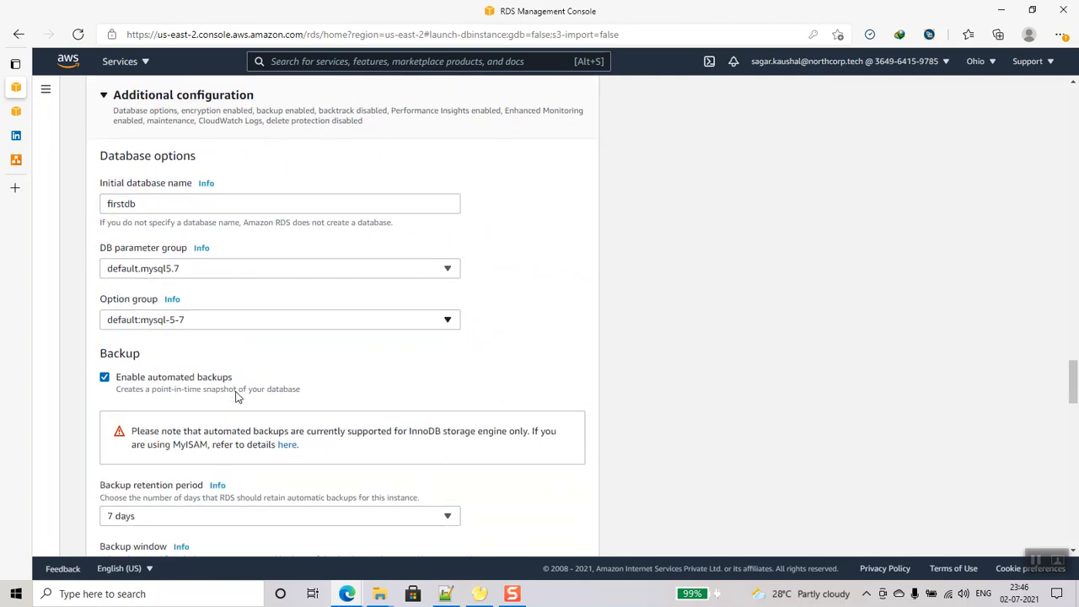
{"action": "scroll", "coordinate": [236, 398], "scroll_direction": "up", "scroll_amount": 2}
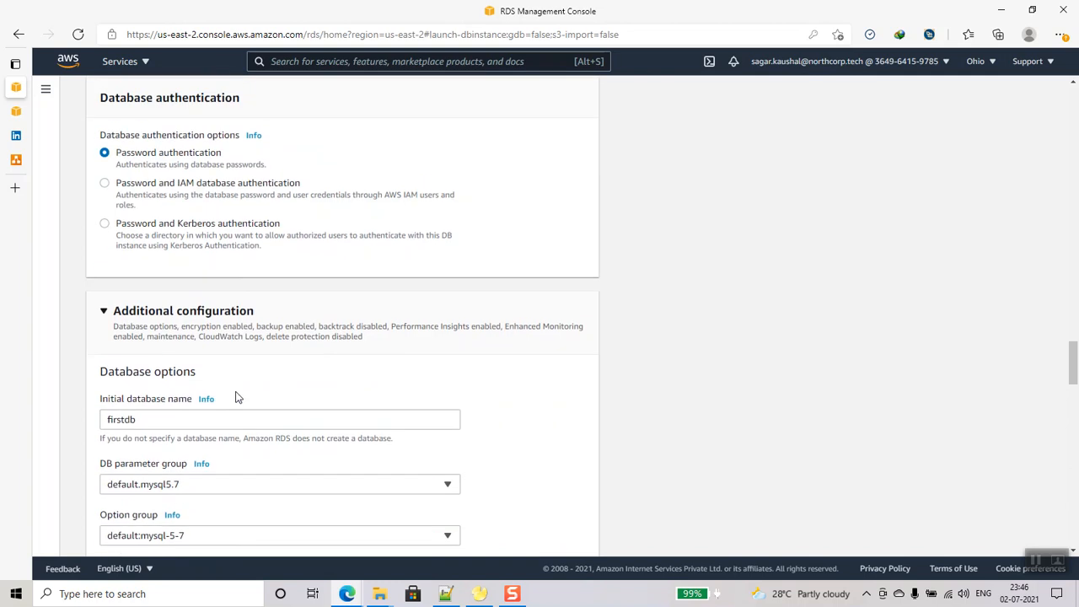
{"action": "scroll", "coordinate": [237, 397], "scroll_direction": "down", "scroll_amount": 1}
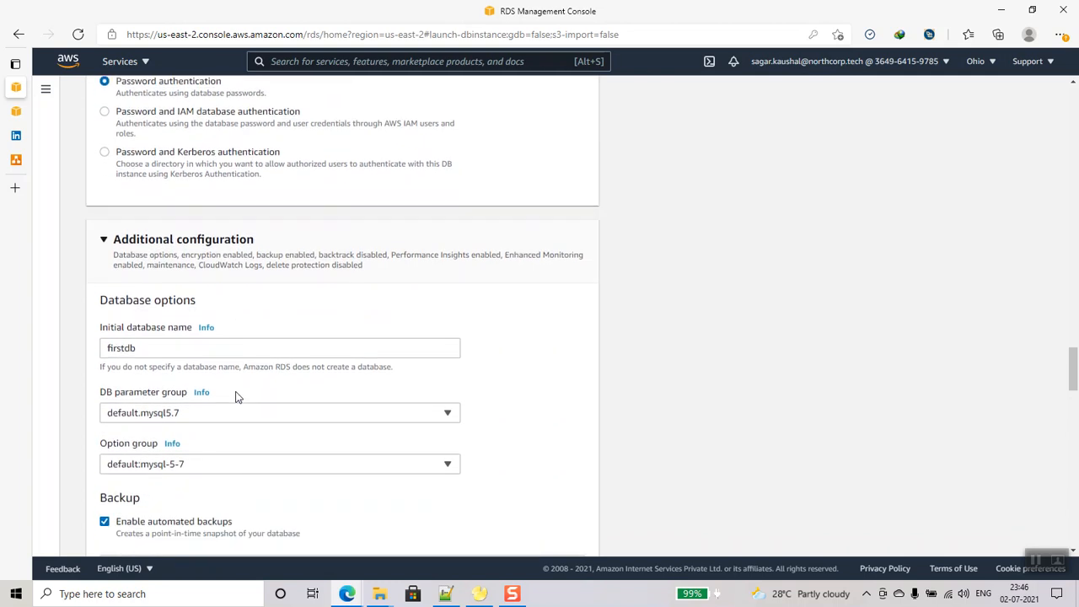
{"action": "left_click", "coordinate": [287, 413]}
{"action": "left_click", "coordinate": [287, 413]}
- Disable backups, encryption, Performance Insights, Enhanced monitoring and auto minor version upgrades
{"action": "scroll", "coordinate": [288, 415], "scroll_direction": "down", "scroll_amount": 5}
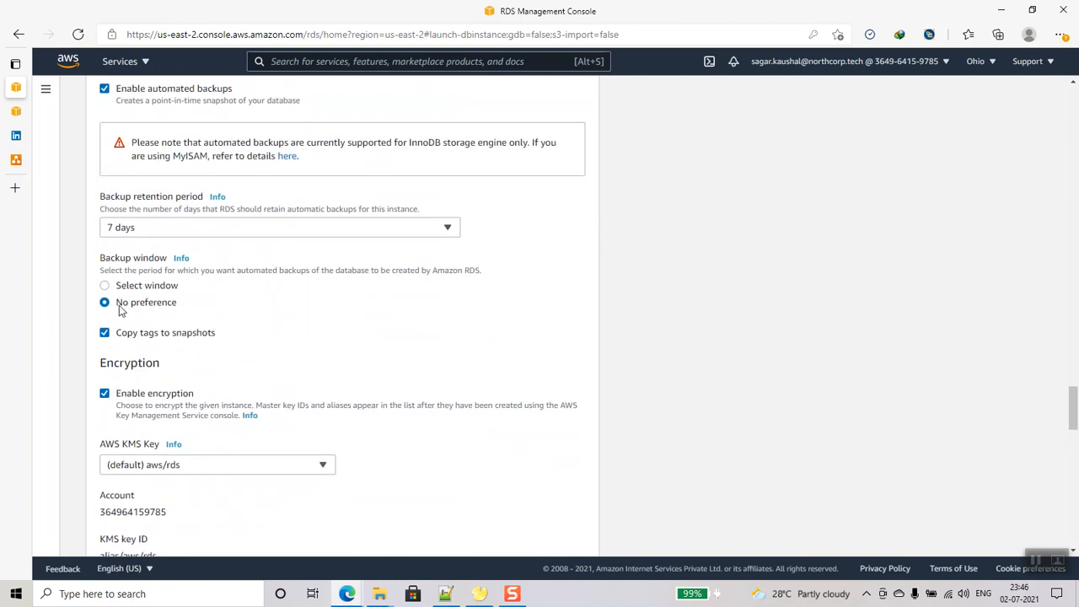
{"action": "scroll", "coordinate": [168, 226], "scroll_direction": "up", "scroll_amount": 1}
{"action": "left_click", "coordinate": [105, 161]}
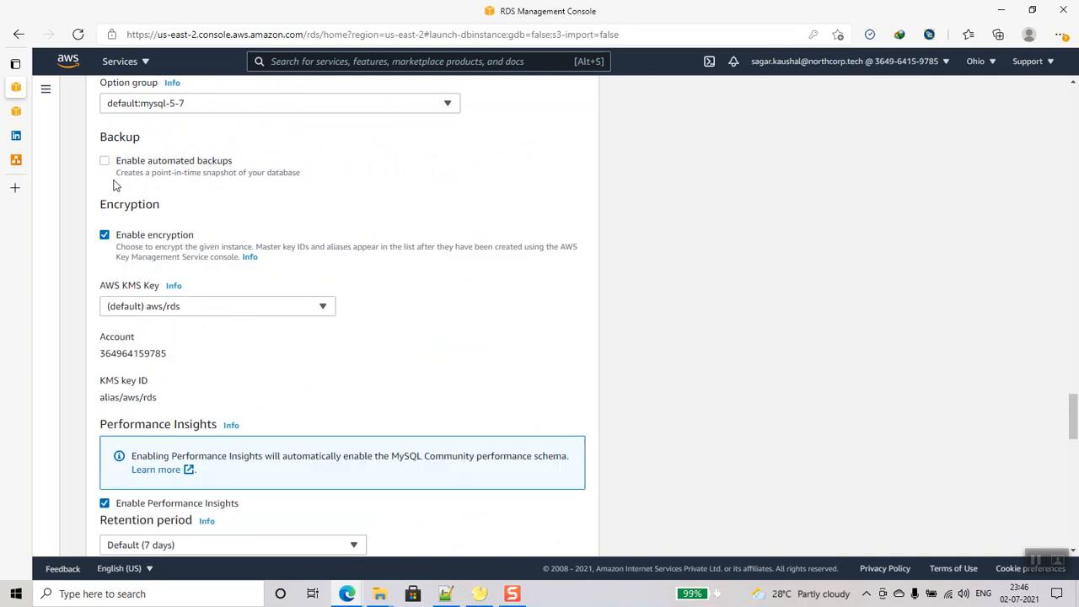
{"action": "left_click", "coordinate": [104, 236]}
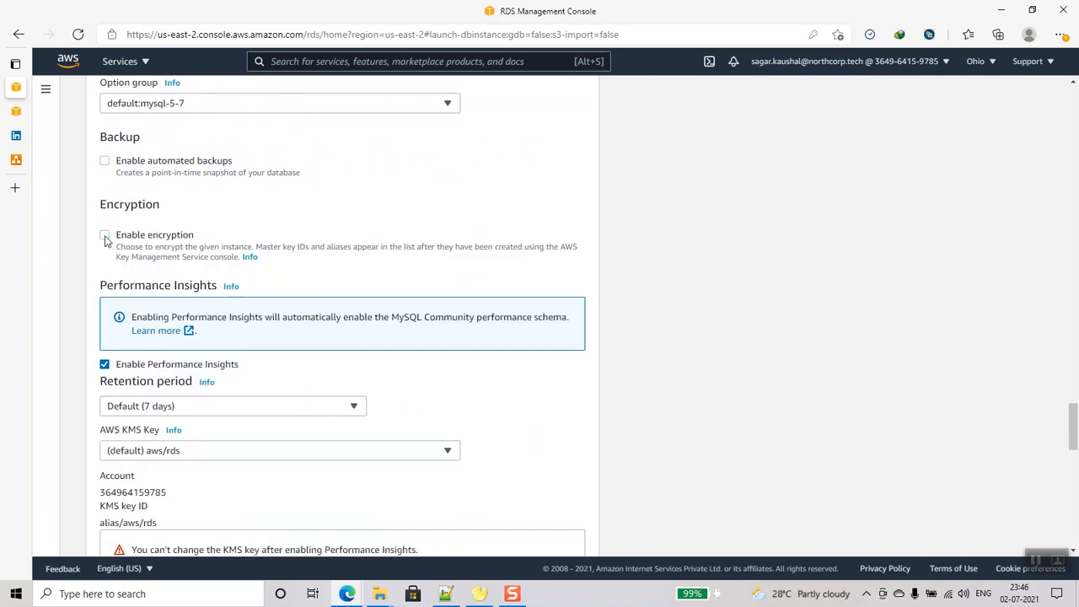
{"action": "left_click", "coordinate": [104, 364]}
{"action": "scroll", "coordinate": [210, 379], "scroll_direction": "down", "scroll_amount": 2}
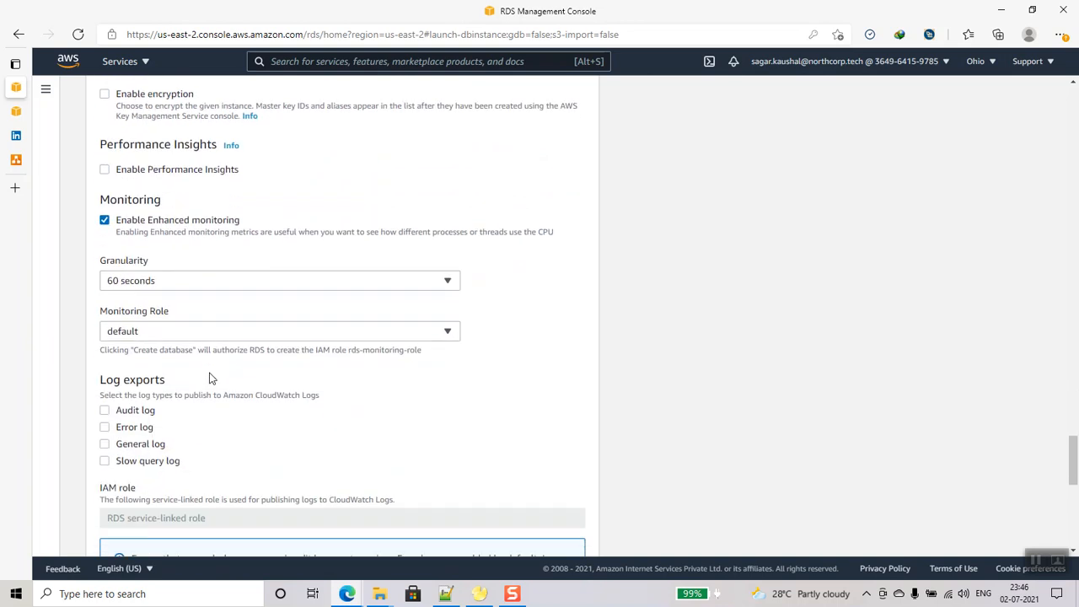
{"action": "left_click", "coordinate": [106, 217]}
{"action": "scroll", "coordinate": [227, 374], "scroll_direction": "down", "scroll_amount": 1}
{"action": "scroll", "coordinate": [227, 373], "scroll_direction": "down", "scroll_amount": 3}
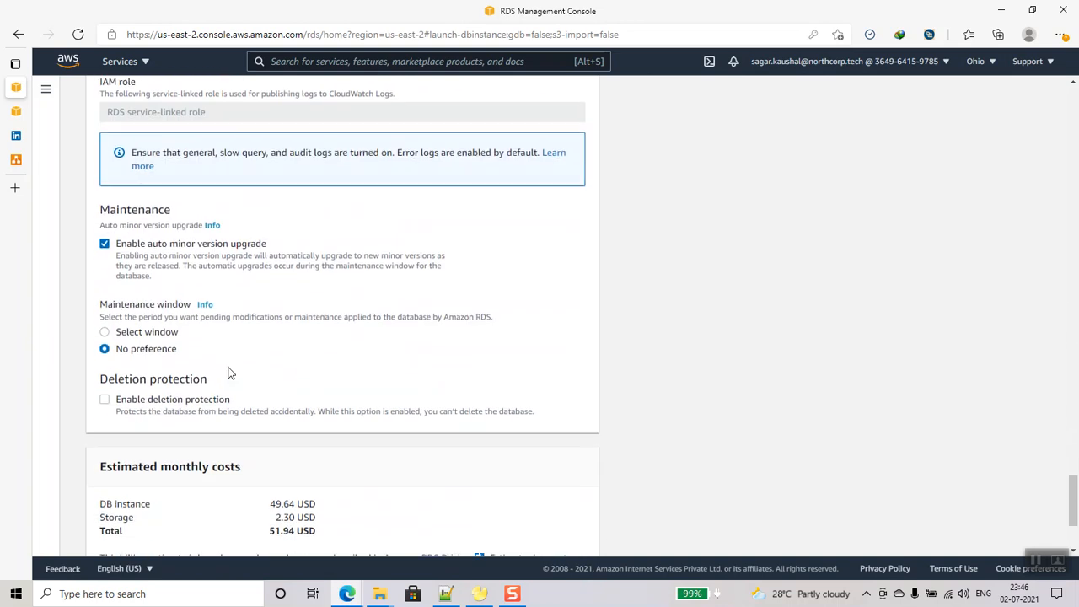
{"action": "left_click", "coordinate": [104, 244]}
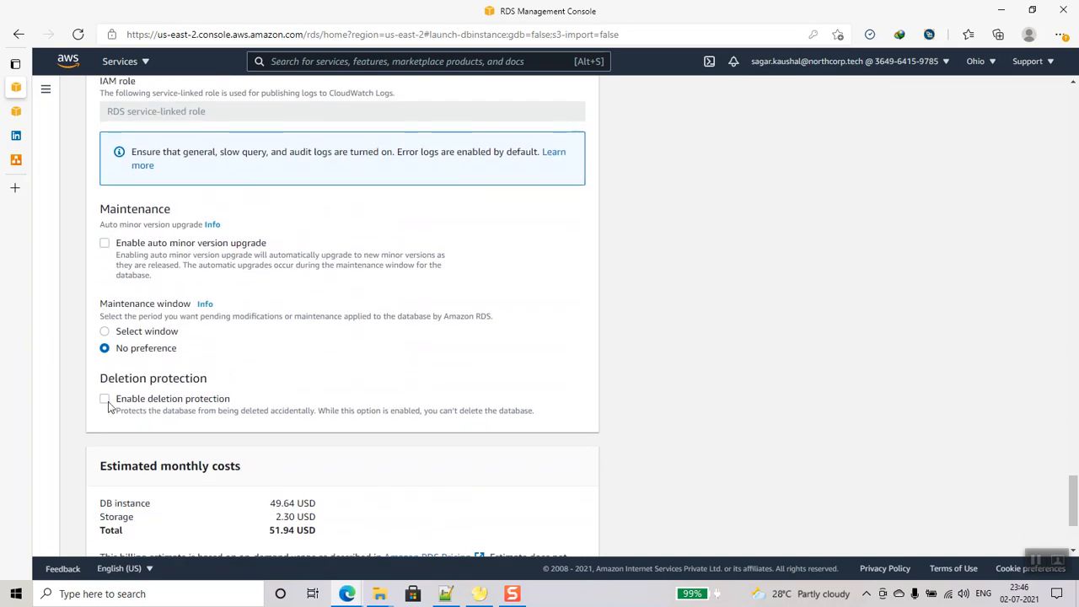
- Review the connectivity subnet group choice unchanged and reach the Create database button
{"action": "scroll", "coordinate": [272, 354], "scroll_direction": "down", "scroll_amount": 2}
{"action": "scroll", "coordinate": [271, 349], "scroll_direction": "up", "scroll_amount": 15}
{"action": "scroll", "coordinate": [271, 353], "scroll_direction": "up", "scroll_amount": 5}
{"action": "scroll", "coordinate": [271, 352], "scroll_direction": "up", "scroll_amount": 4}
{"action": "scroll", "coordinate": [270, 352], "scroll_direction": "down", "scroll_amount": 2}
{"action": "left_click", "coordinate": [258, 342]}
{"action": "left_click", "coordinate": [257, 342]}
{"action": "scroll", "coordinate": [374, 352], "scroll_direction": "down", "scroll_amount": 6}
{"action": "scroll", "coordinate": [373, 352], "scroll_direction": "down", "scroll_amount": 15}
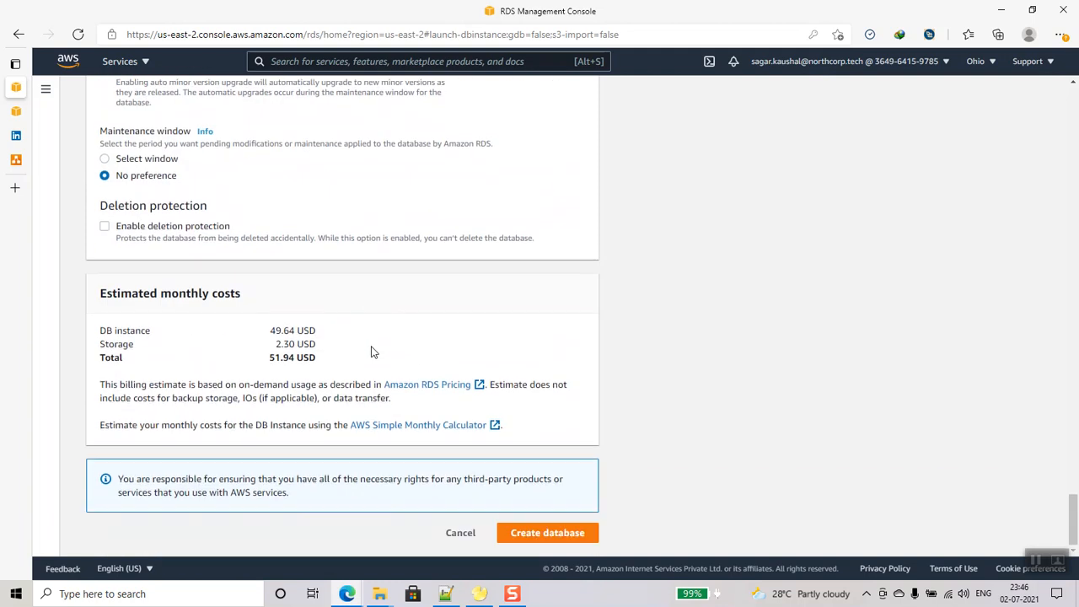
- Create the db-server-test MySQL database with the configured settings
{"action": "left_click", "coordinate": [521, 533]}
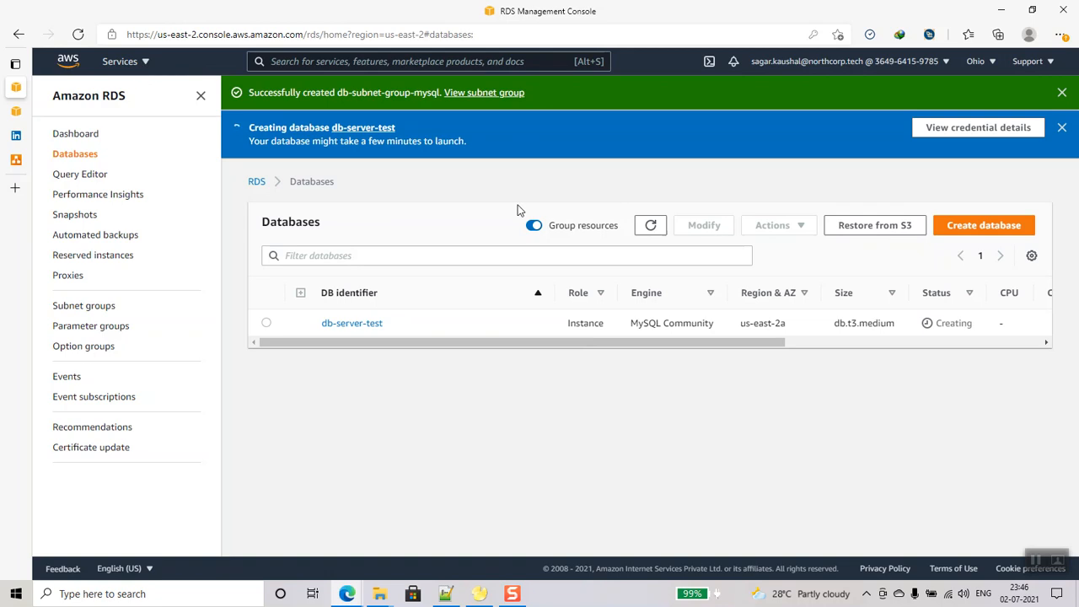
{"action": "scroll", "coordinate": [719, 340], "scroll_direction": "right", "scroll_amount": 5}
{"action": "scroll", "coordinate": [720, 340], "scroll_direction": "left", "scroll_amount": 5}
- Show EC2's running instances and select db-server-admin
{"action": "left_click", "coordinate": [122, 62]}
{"action": "left_click", "coordinate": [101, 214]}
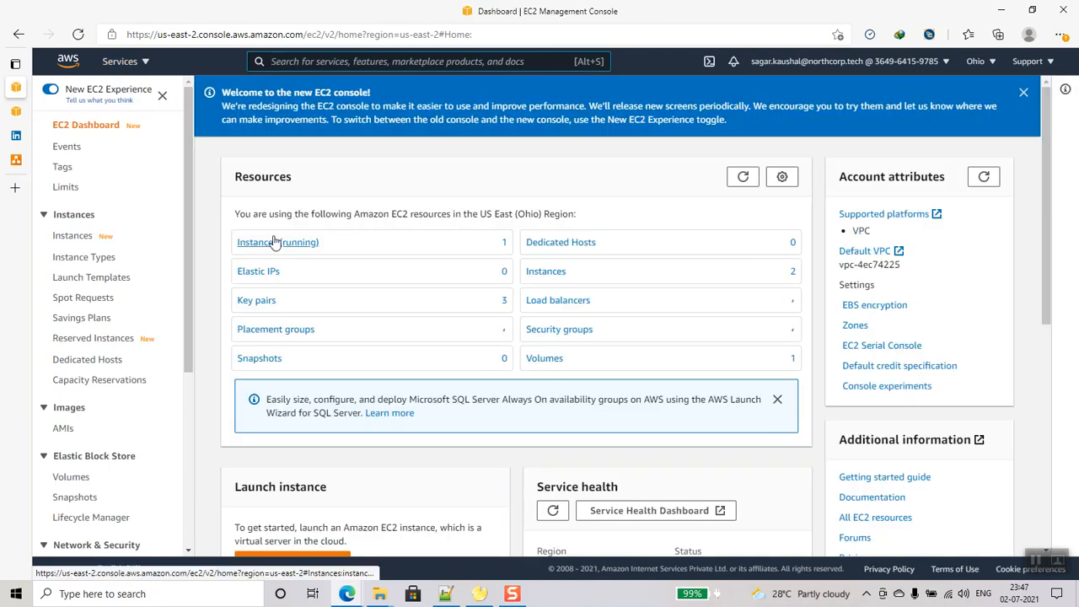
{"action": "left_click", "coordinate": [285, 243]}
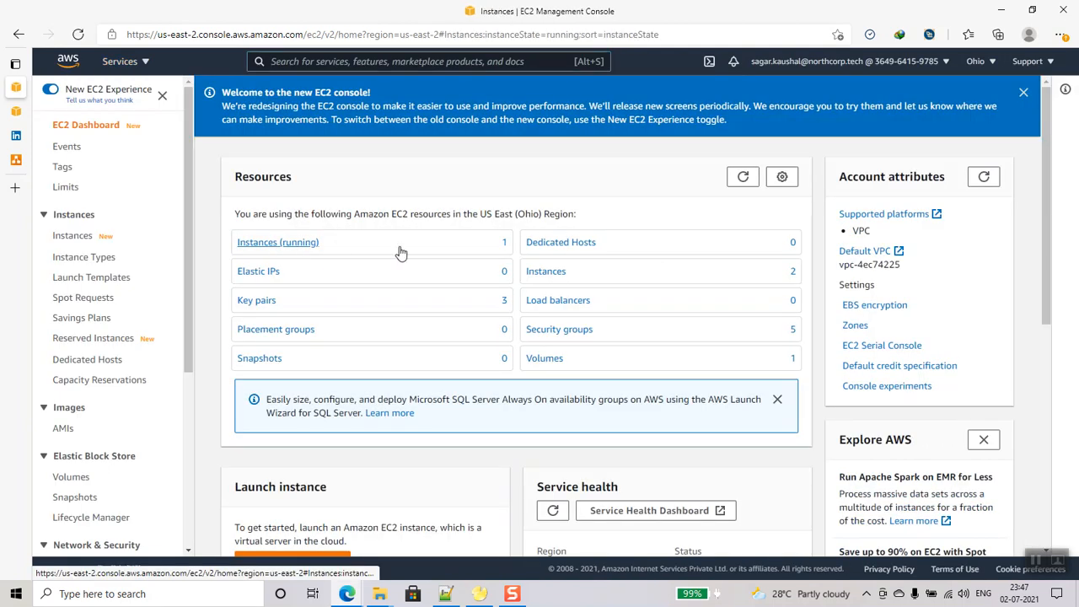
{"action": "left_click", "coordinate": [213, 253]}
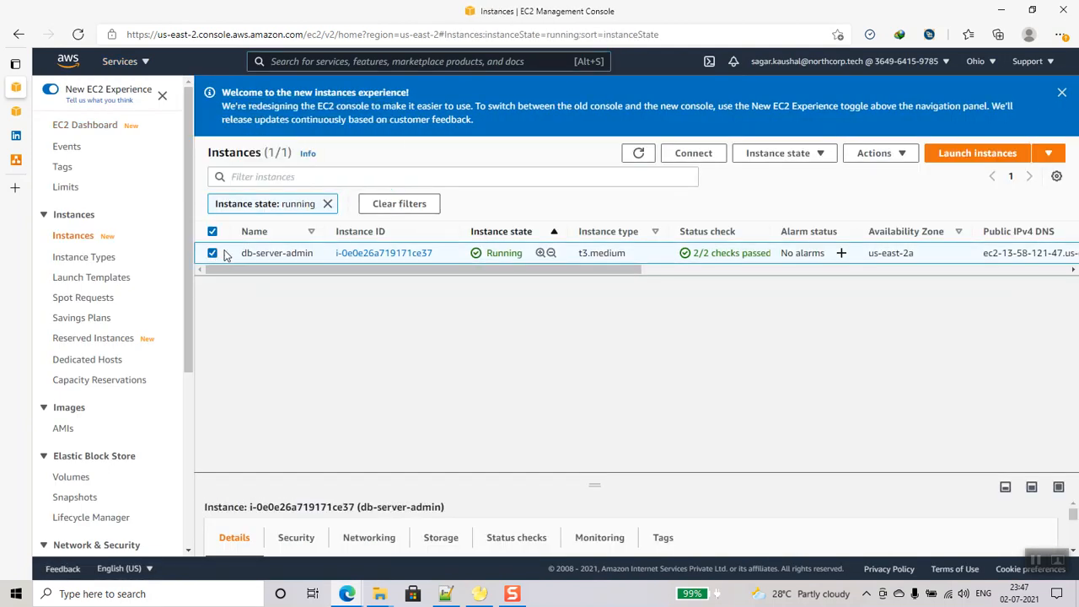
- Download the remote desktop (RDP) file for the db-server-admin instance
{"action": "left_click", "coordinate": [693, 154]}
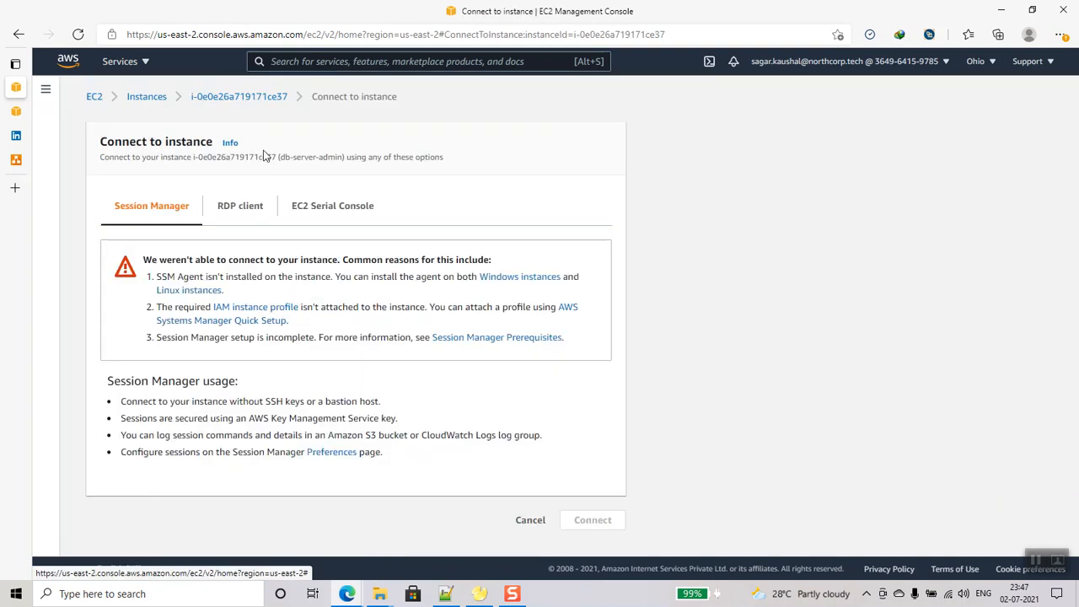
{"action": "left_click", "coordinate": [236, 210]}
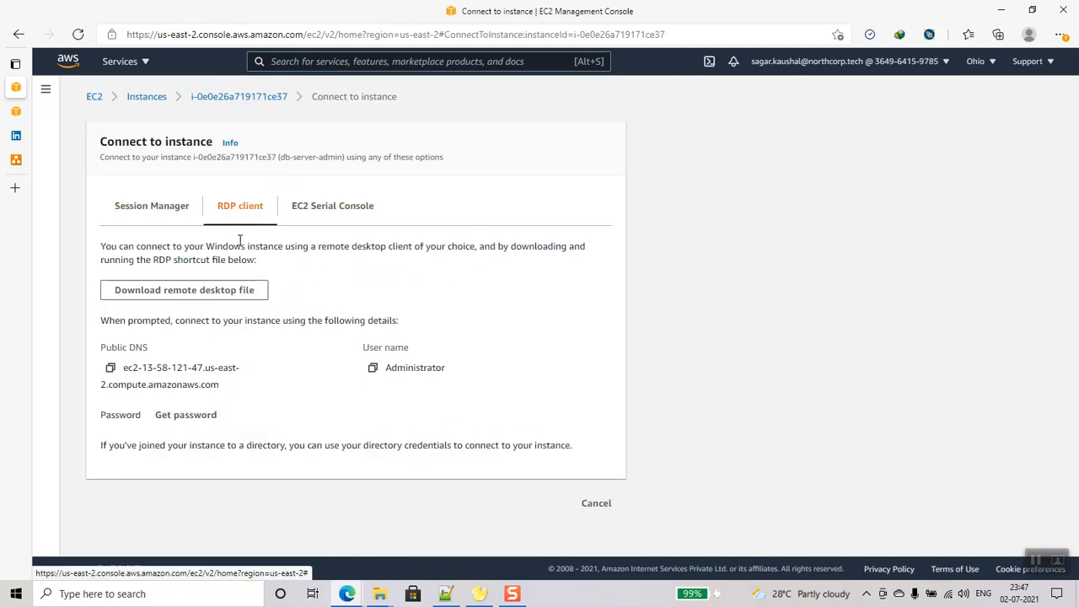
{"action": "left_click", "coordinate": [242, 295]}
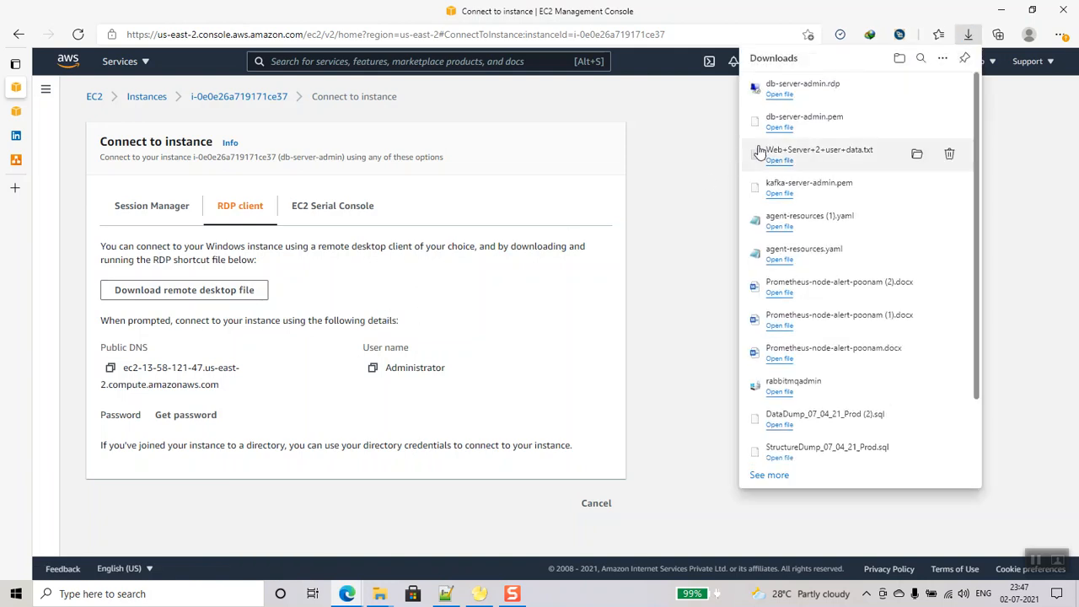
- Start Get Windows password and try dragging db-server-admin.pem in from the mysql software folder
{"action": "left_click", "coordinate": [201, 412]}
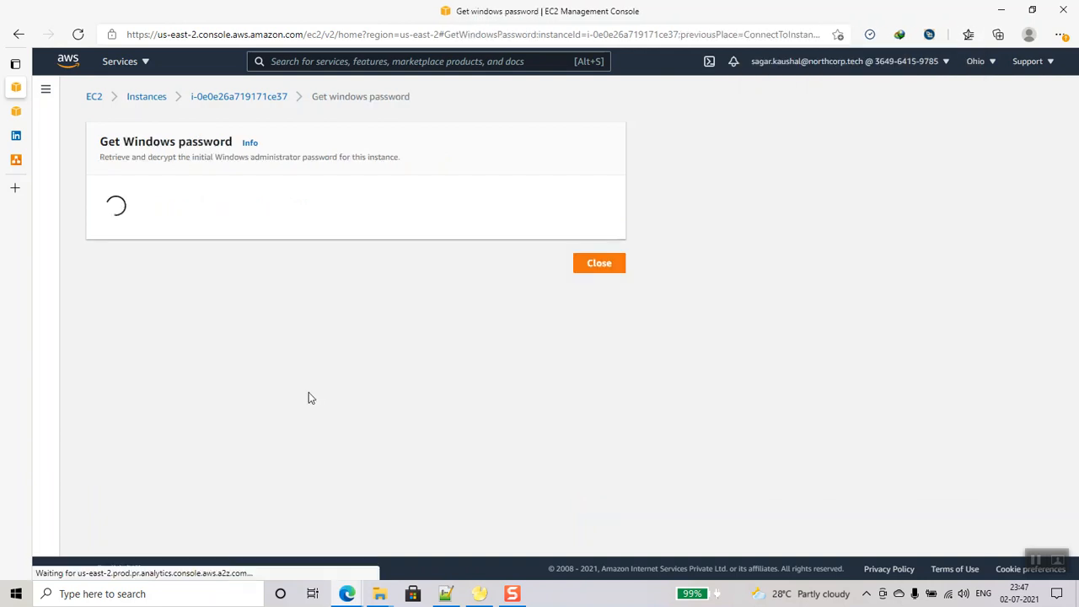
{"action": "left_click", "coordinate": [275, 402]}
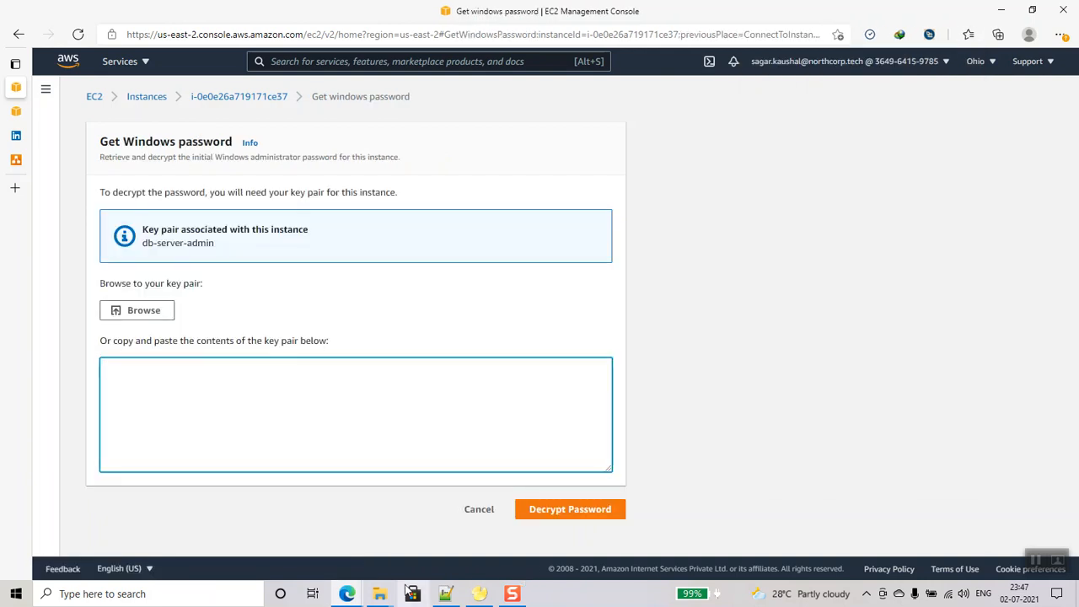
{"action": "left_click", "coordinate": [379, 593]}
{"action": "left_click", "coordinate": [500, 544]}
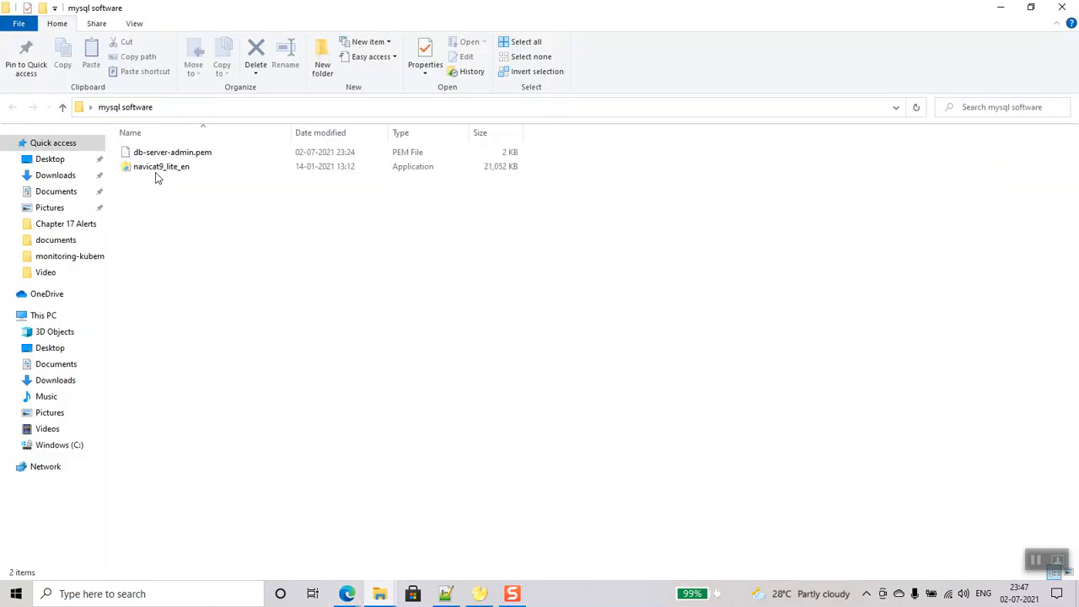
{"action": "left_click", "coordinate": [163, 160]}
{"action": "left_click_drag", "start_coordinate": [162, 160], "coordinate": [318, 423]}
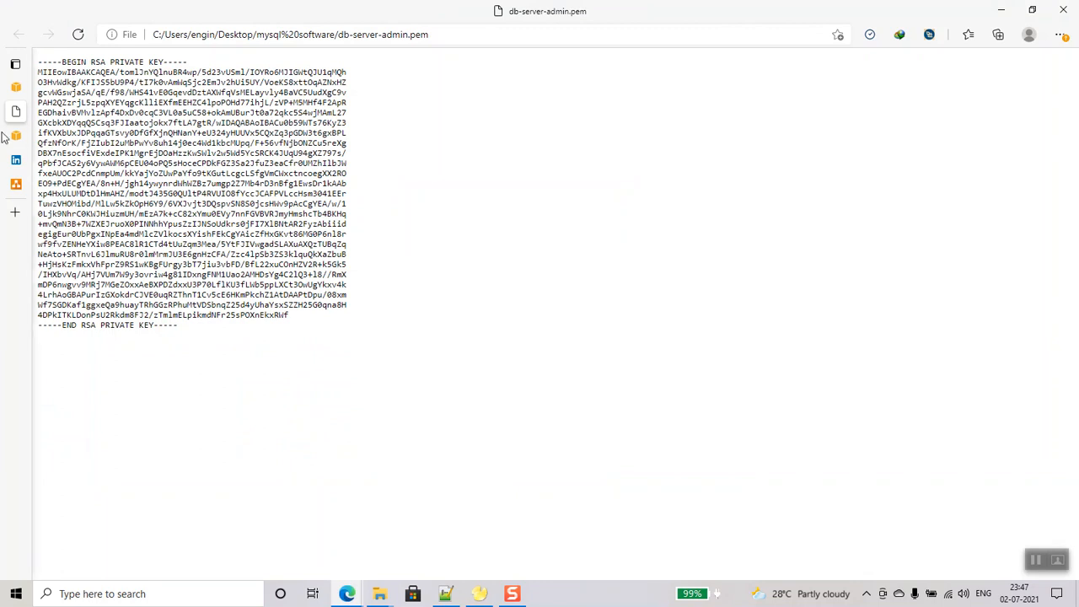
- Browse to db-server-admin.pem in the mysql software folder and load it as the key pair
{"action": "mouse_move", "coordinate": [15, 133]}
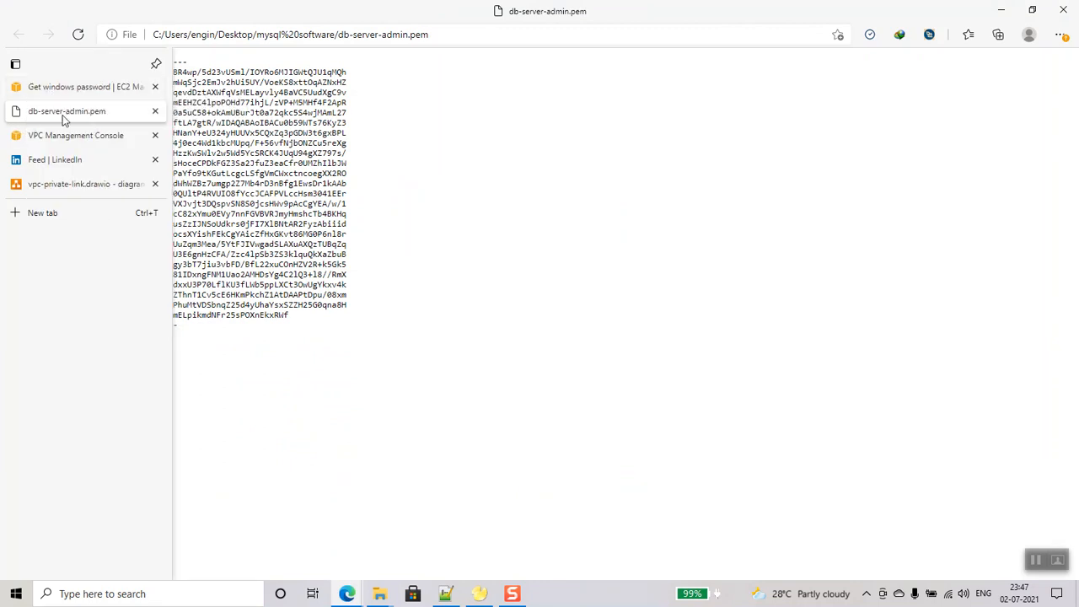
{"action": "left_click", "coordinate": [61, 86]}
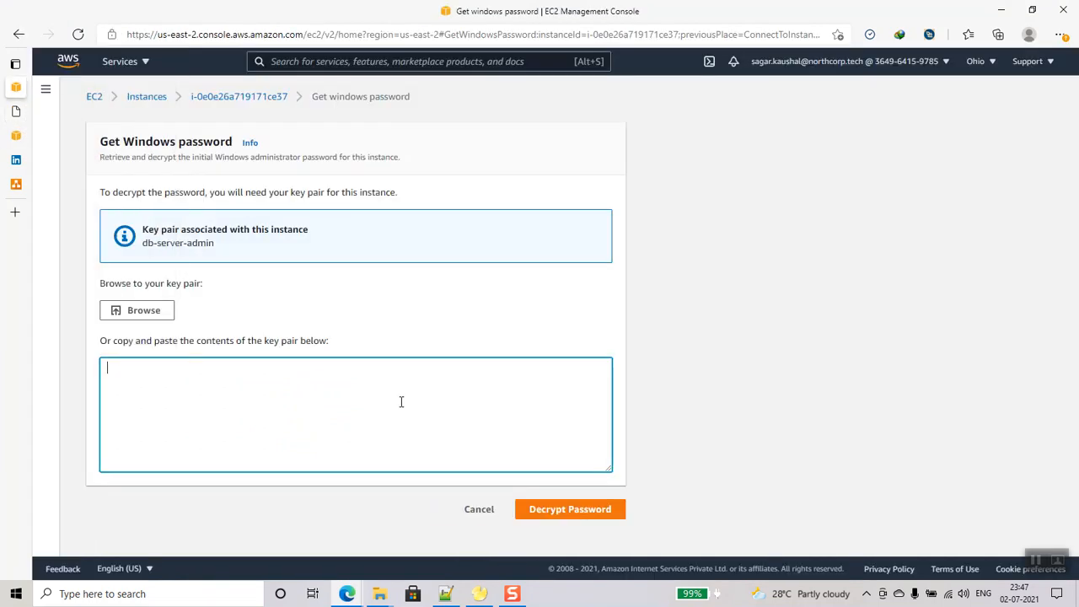
{"action": "left_click", "coordinate": [143, 312]}
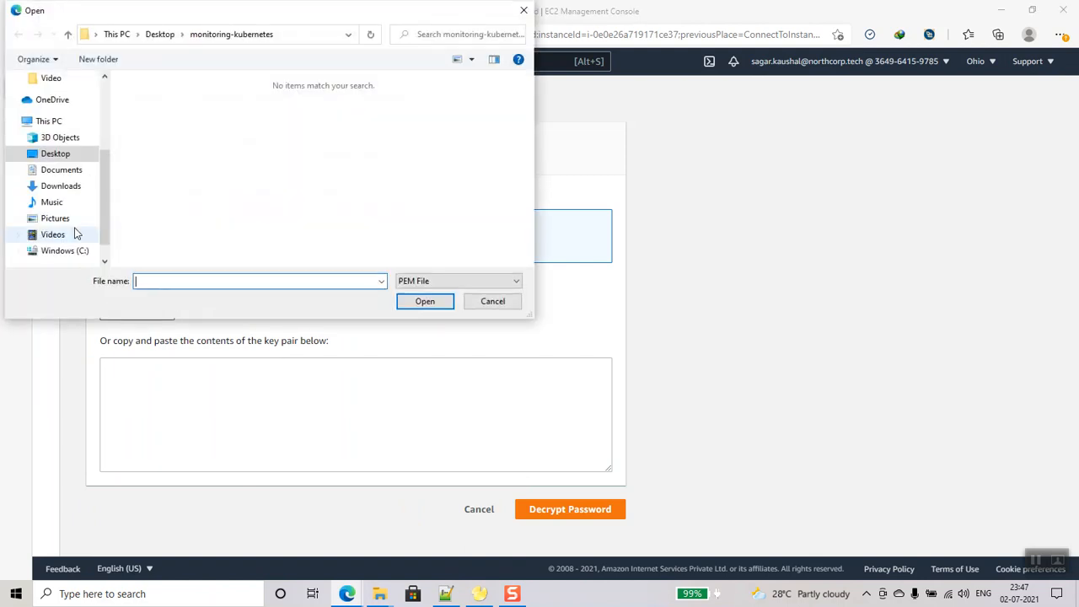
{"action": "left_click", "coordinate": [171, 35]}
{"action": "scroll", "coordinate": [227, 198], "scroll_direction": "down", "scroll_amount": 4}
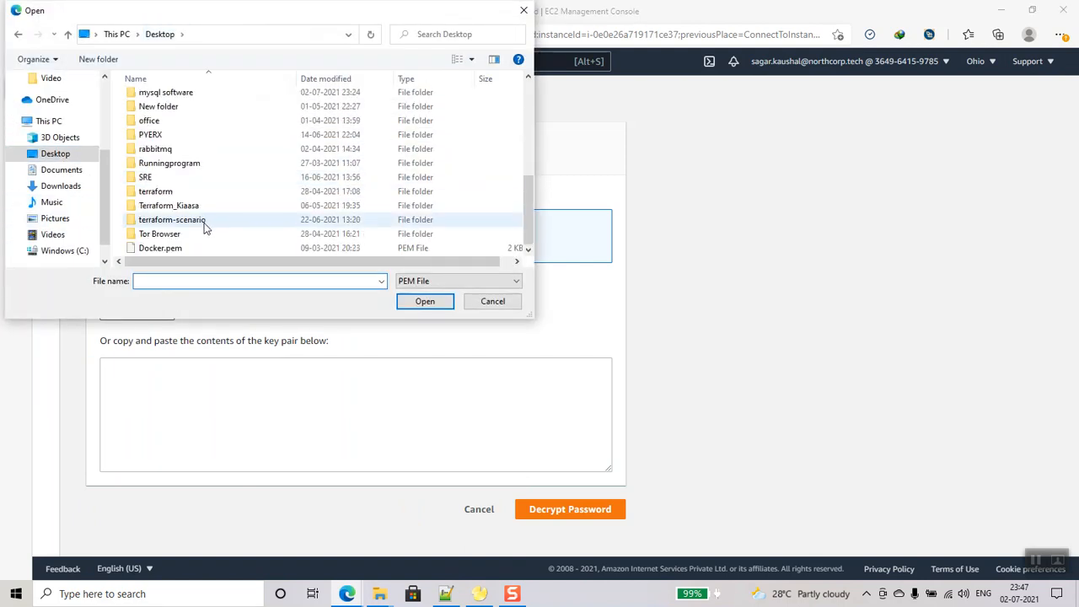
{"action": "scroll", "coordinate": [224, 205], "scroll_direction": "up", "scroll_amount": 4}
{"action": "scroll", "coordinate": [205, 226], "scroll_direction": "down", "scroll_amount": 2}
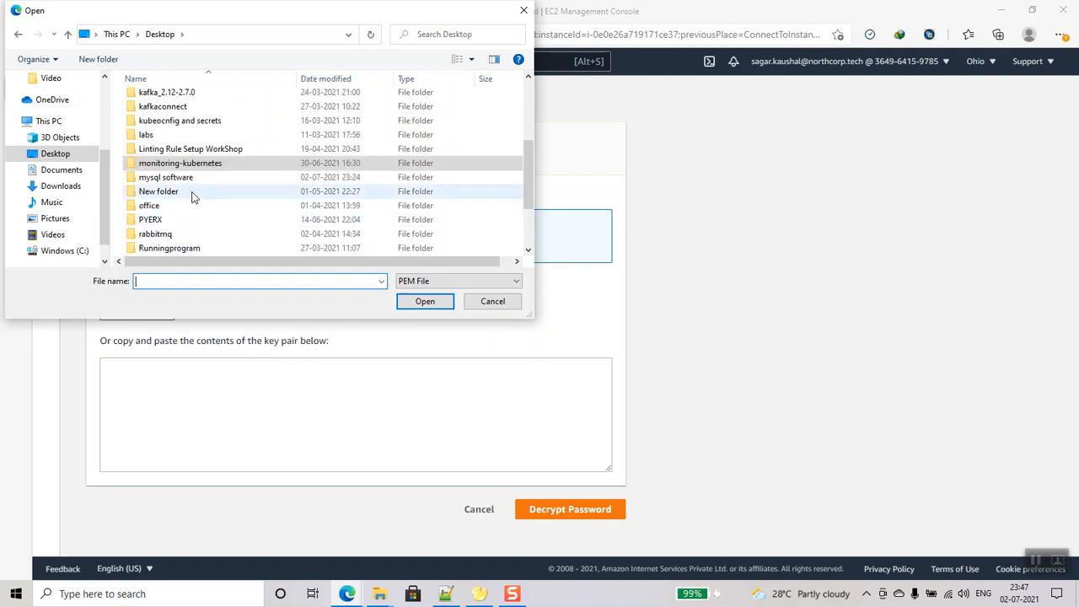
{"action": "double_click", "coordinate": [185, 192]}
{"action": "left_click", "coordinate": [159, 36]}
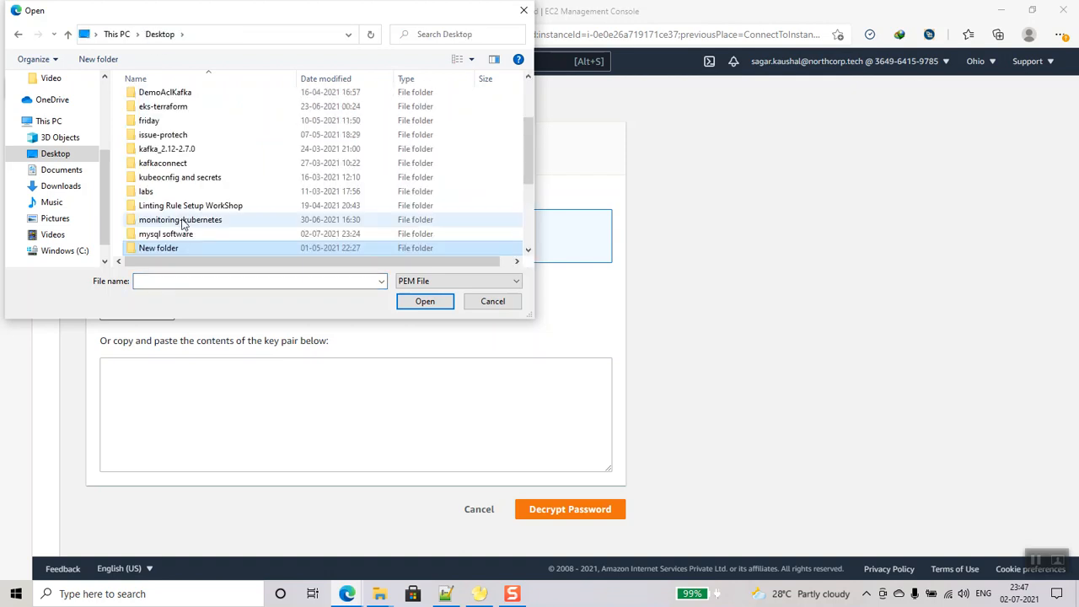
{"action": "double_click", "coordinate": [183, 233]}
{"action": "left_click", "coordinate": [173, 99]}
{"action": "left_click", "coordinate": [400, 299]}
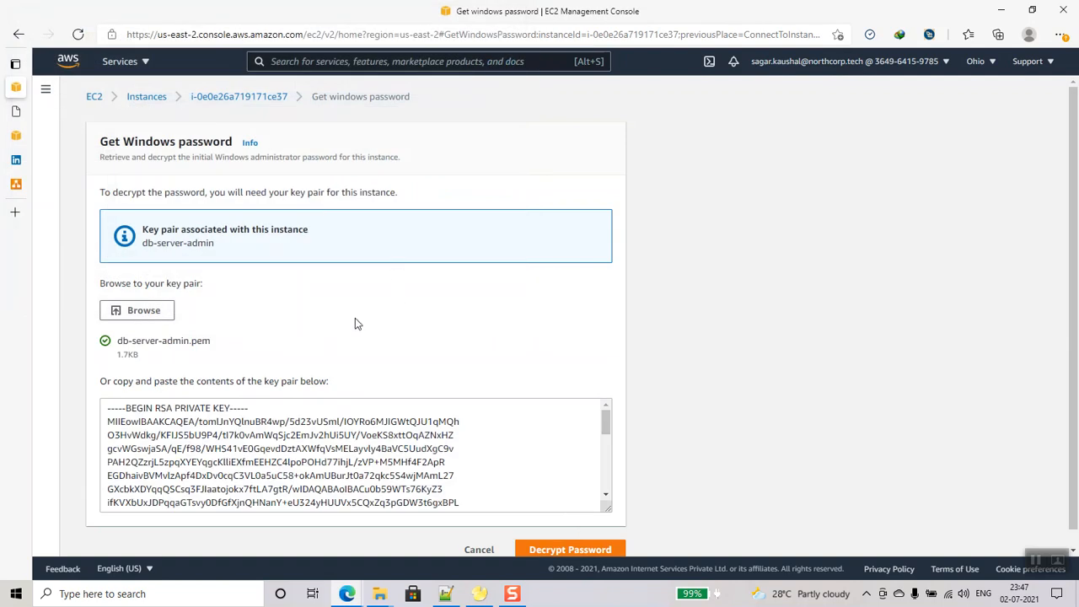
- Decrypt the Windows administrator password and select the revealed password
{"action": "scroll", "coordinate": [299, 411], "scroll_direction": "down", "scroll_amount": 2}
{"action": "scroll", "coordinate": [466, 363], "scroll_direction": "down", "scroll_amount": 1}
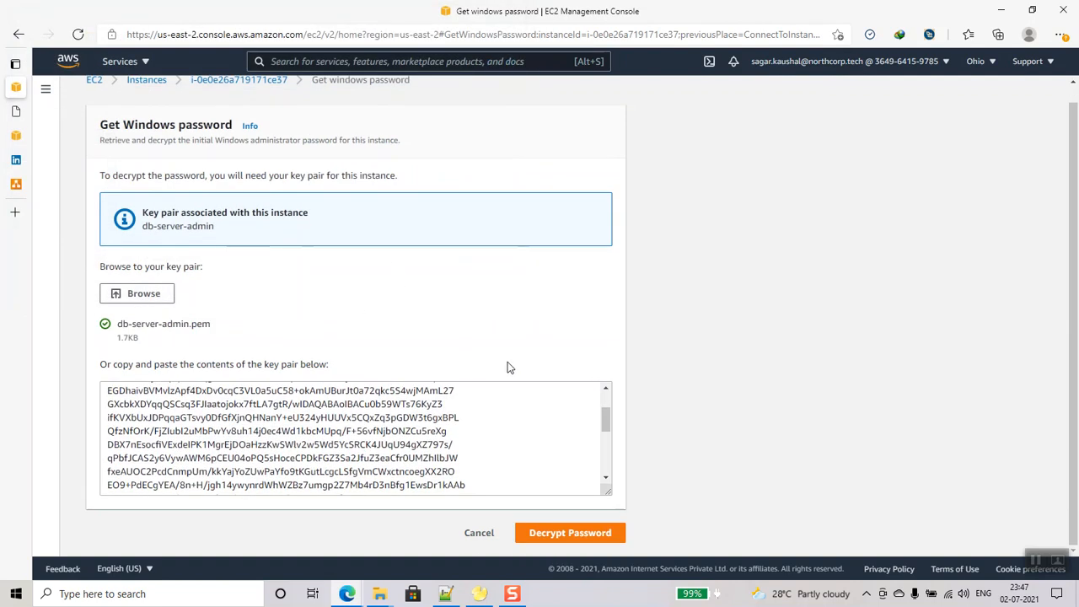
{"action": "left_click", "coordinate": [544, 531]}
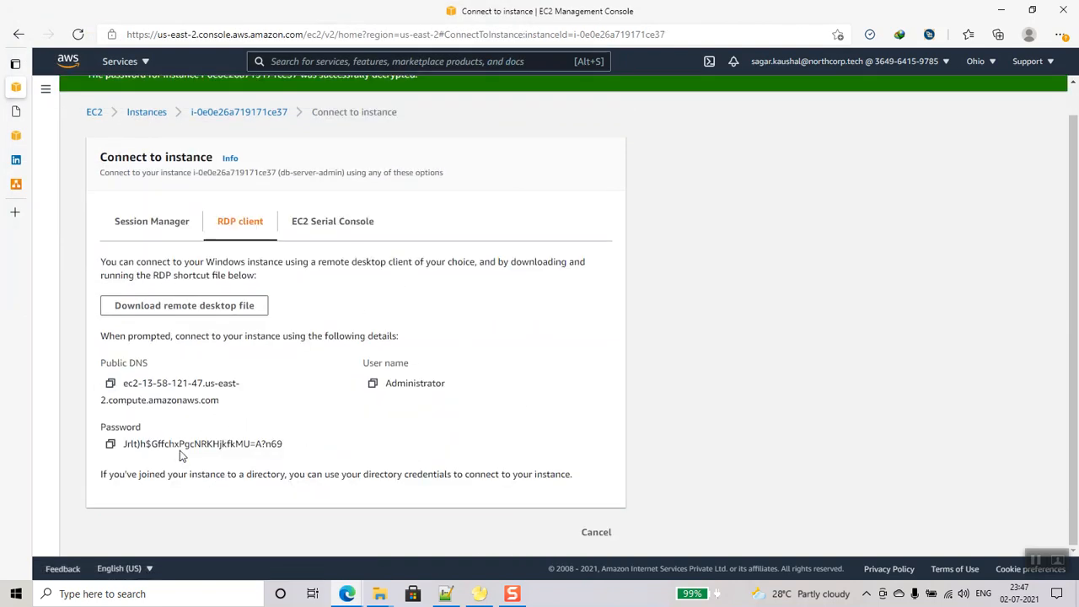
{"action": "triple_click", "coordinate": [153, 442]}
- Label line 2 of the Notepad++ notes with root/admin
{"action": "left_click", "coordinate": [445, 594]}
{"action": "left_click", "coordinate": [85, 97]}
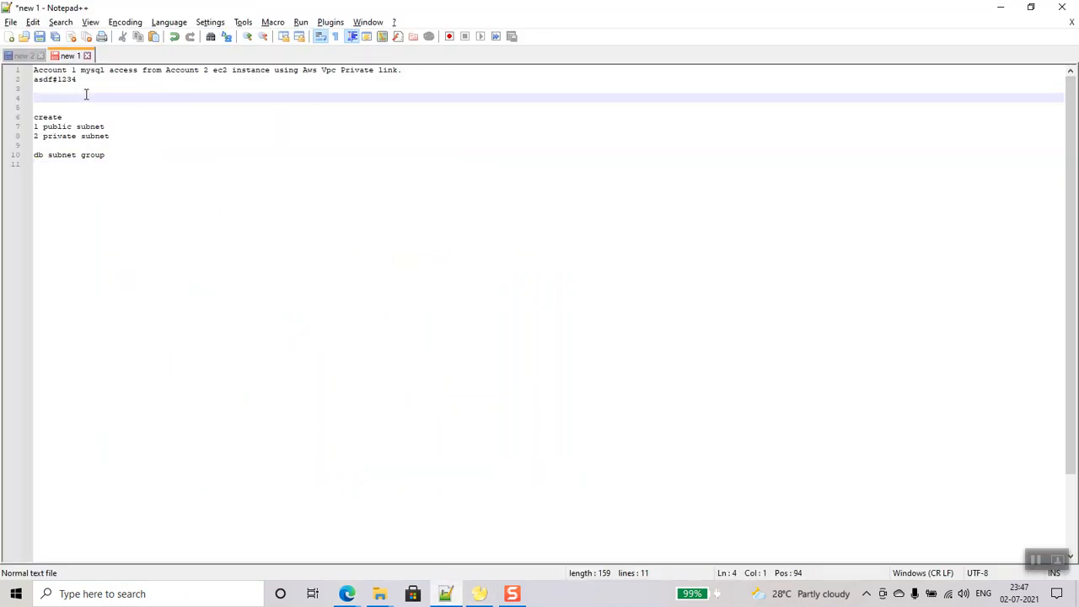
{"action": "left_click", "coordinate": [35, 80]}
{"action": "type", "text": "root"}
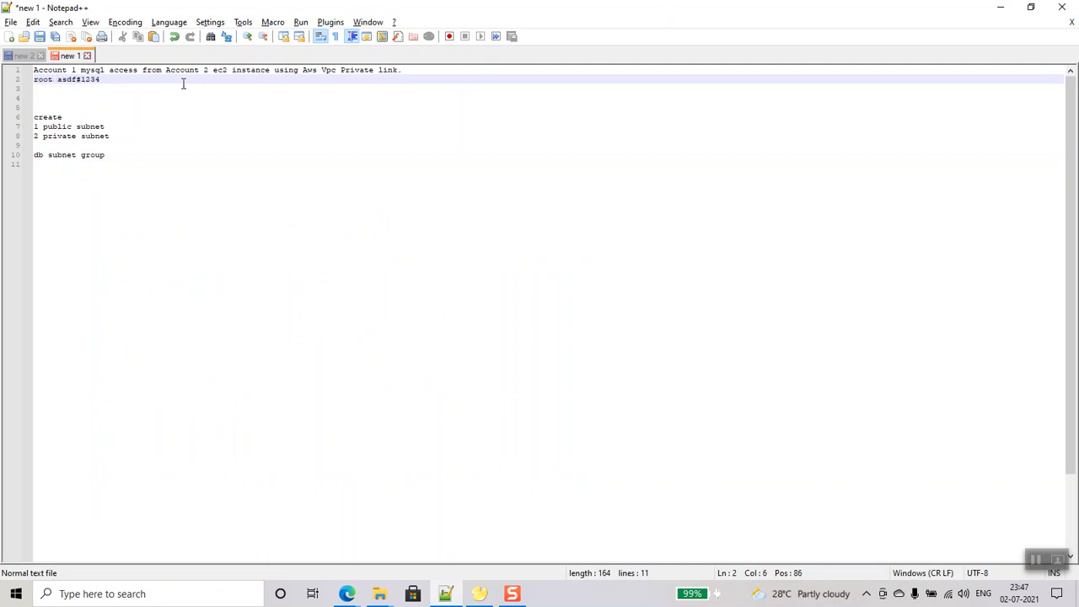
{"action": "key", "text": "End"}
{"action": "key", "text": "Left"}
{"action": "key", "text": "Left"}
{"action": "key", "text": "Left"}
{"action": "key", "text": "Left"}
{"action": "key", "text": "Left"}
{"action": "key", "text": "Left"}
{"action": "key", "text": "Left"}
{"action": "key", "text": "Left"}
{"action": "type", "text": "/admin"}
- Add a db-admin-server line followed by the pasted Windows password
{"action": "key", "text": "Return"}
{"action": "key", "text": "Return"}
{"action": "type", "text": "db"}
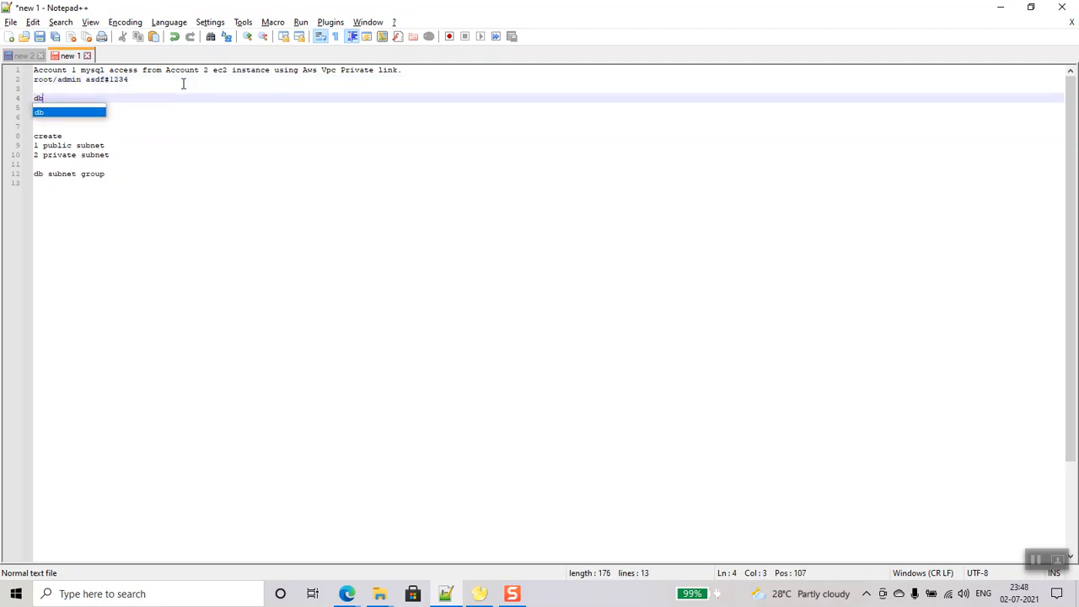
{"action": "type", "text": "-admin-serve"}
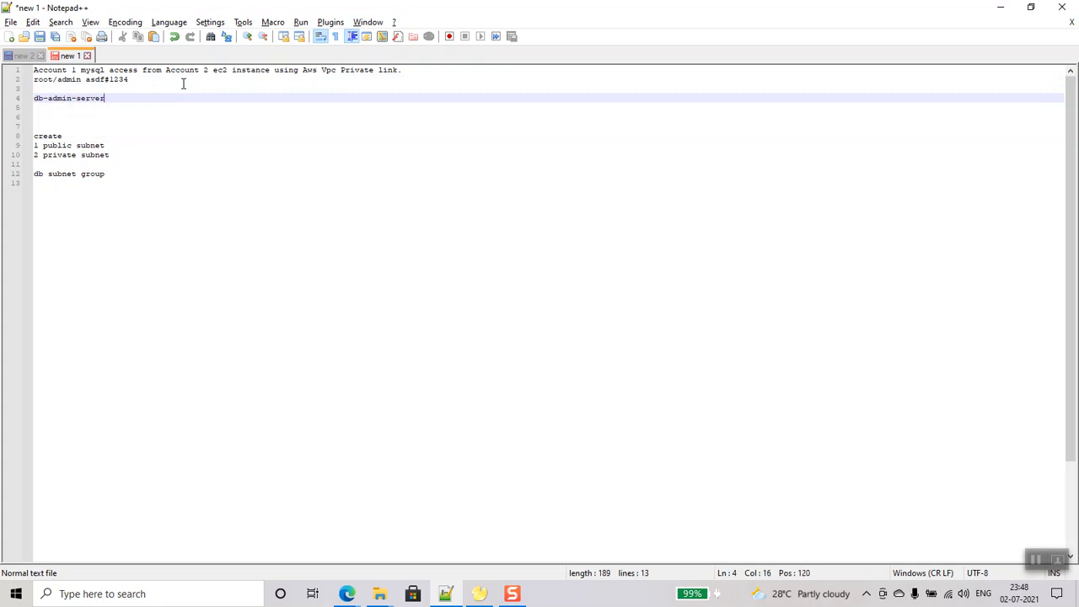
{"action": "type", "text": "r"}
{"action": "key", "text": "ctrl+v"}
{"action": "key", "text": "Return"}
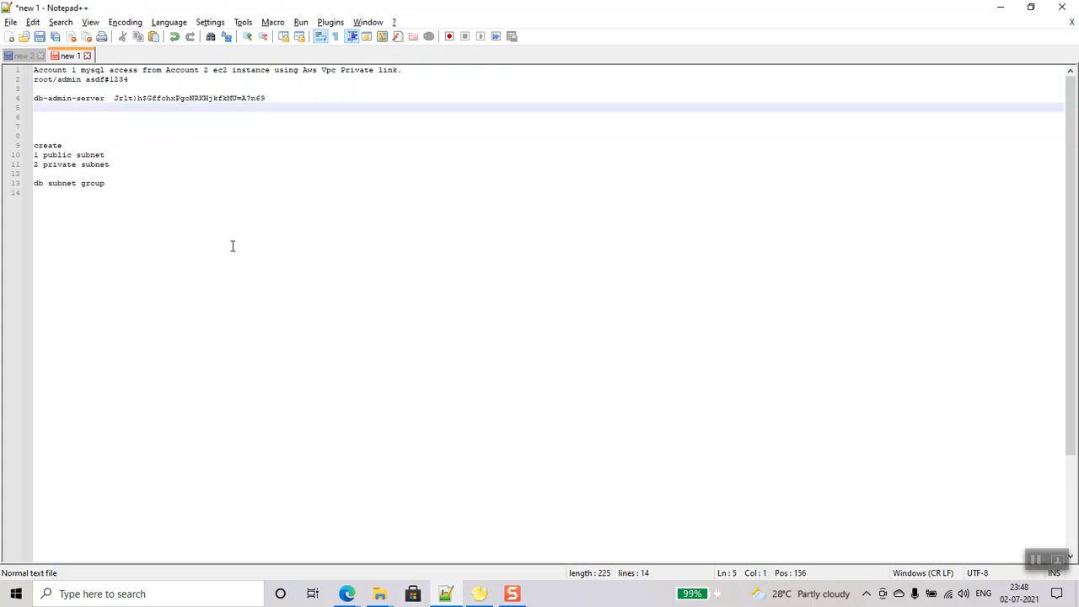
{"action": "mouse_move", "coordinate": [346, 593]}
{"action": "left_click", "coordinate": [272, 531]}
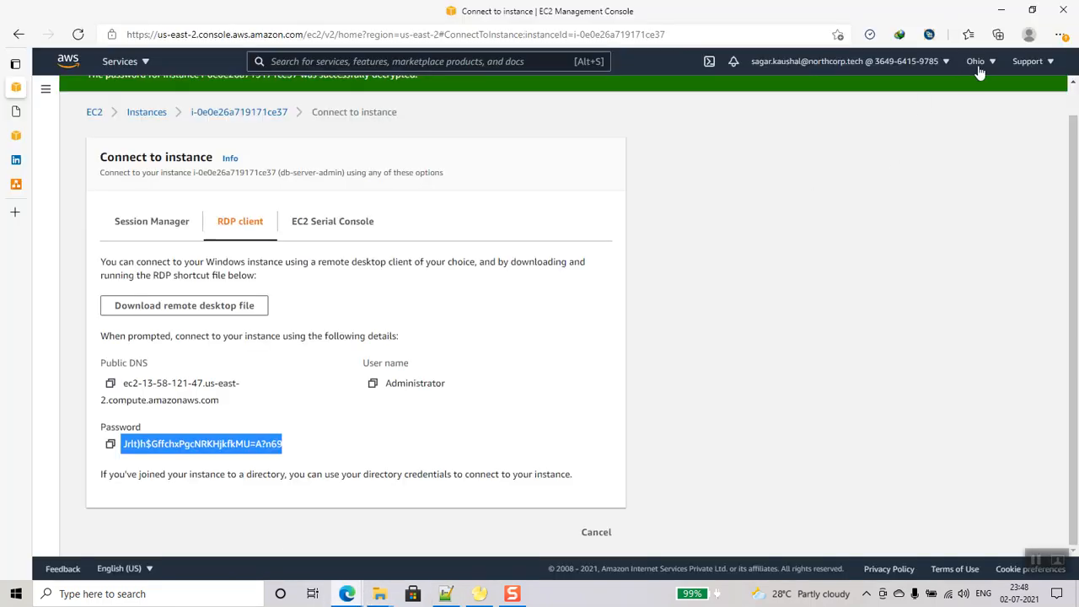
- Open and close the Edge menu, then dismiss the support options panel
{"action": "left_click", "coordinate": [1060, 35]}
{"action": "left_click", "coordinate": [836, 164]}
{"action": "scroll", "coordinate": [835, 164], "scroll_direction": "up", "scroll_amount": 1}
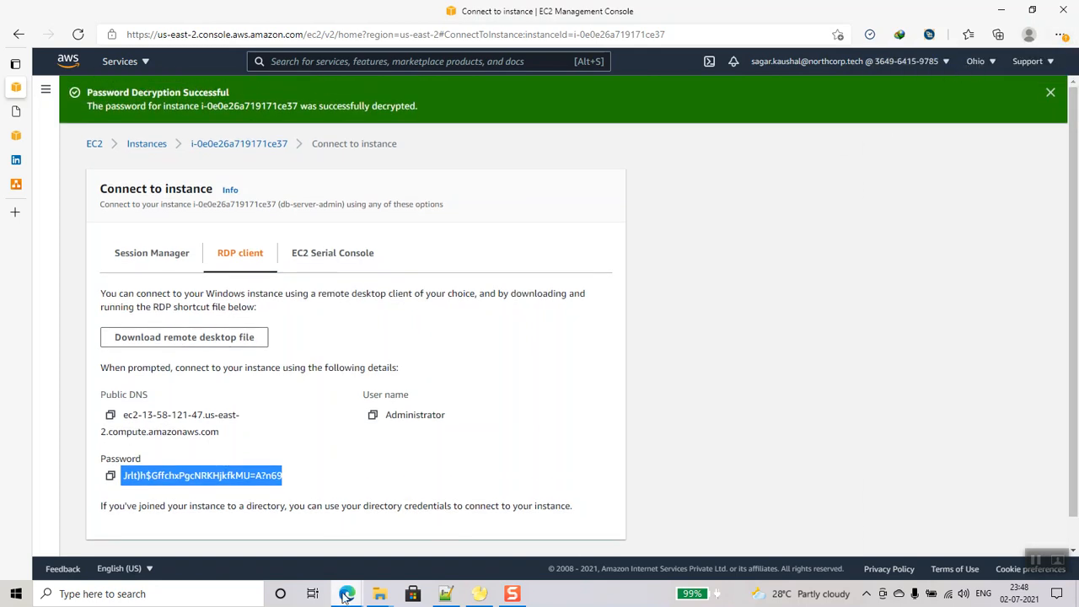
{"action": "left_click", "coordinate": [1047, 62]}
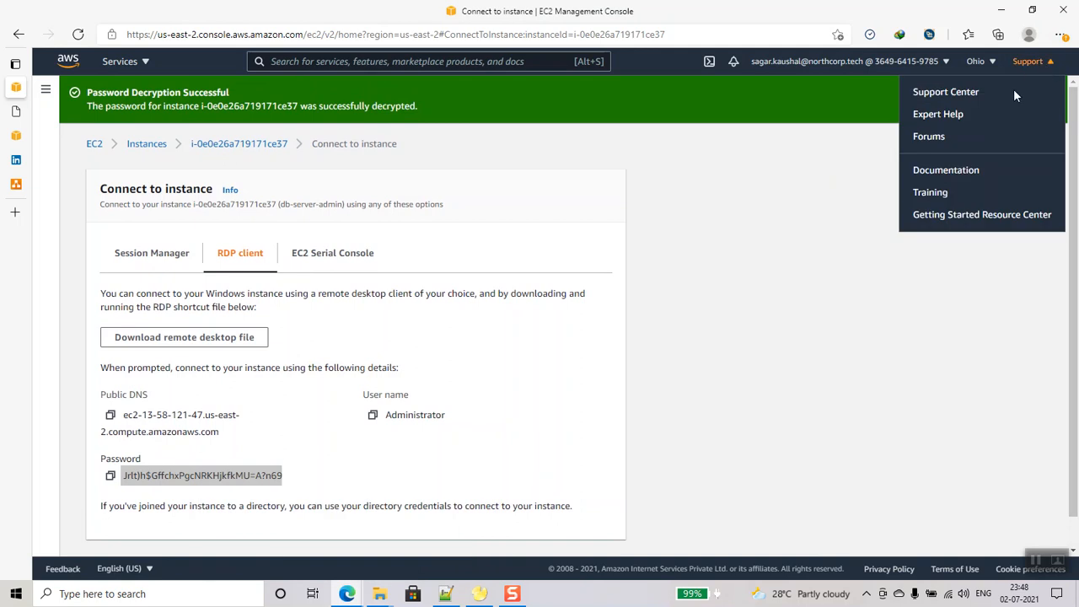
{"action": "left_click", "coordinate": [745, 244]}
- From Edge's downloads, open the mysql software folder holding db-server-admin.pem and its RDP file
{"action": "mouse_move", "coordinate": [361, 595]}
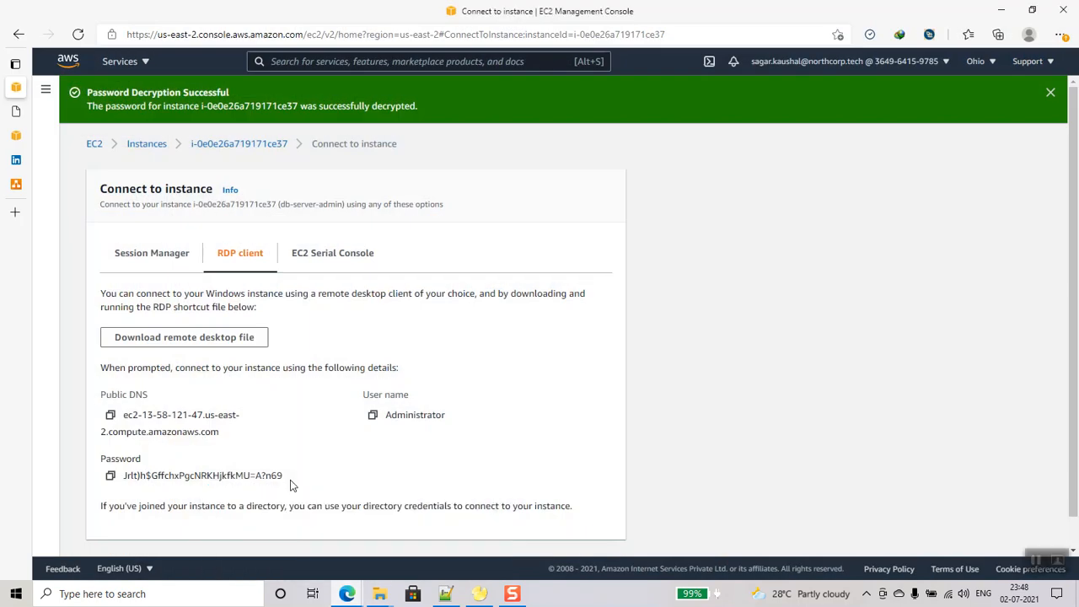
{"action": "left_click", "coordinate": [1060, 35]}
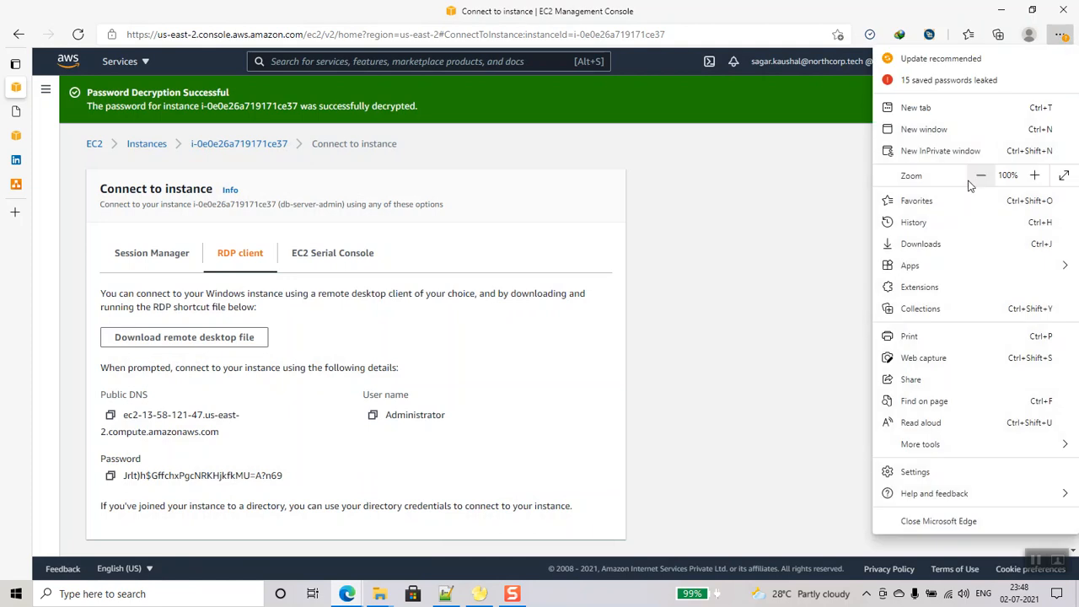
{"action": "left_click", "coordinate": [948, 243]}
{"action": "left_click", "coordinate": [790, 100]}
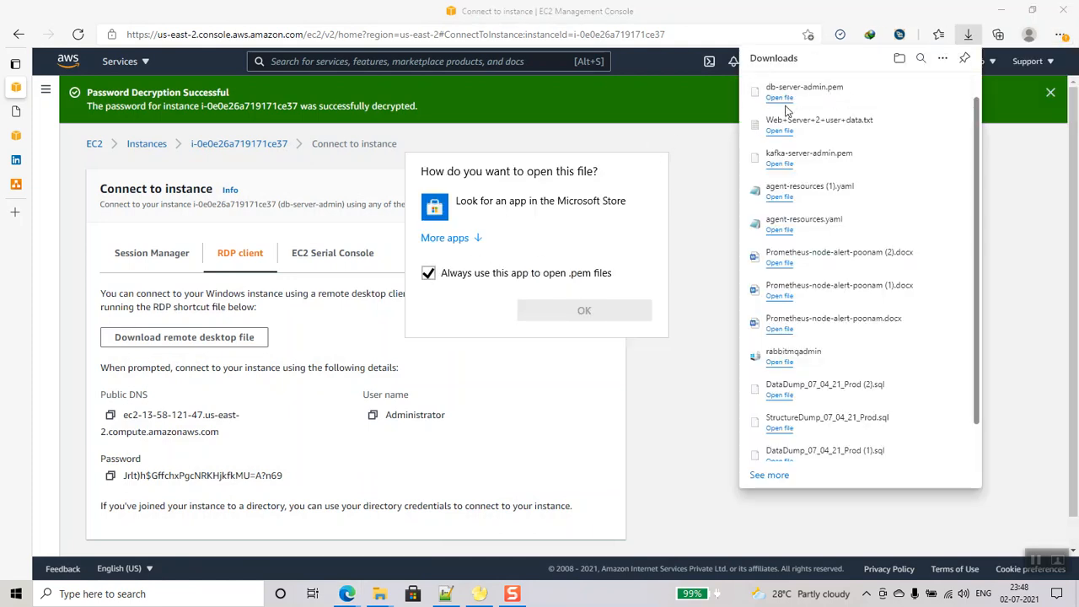
{"action": "key", "text": "Escape"}
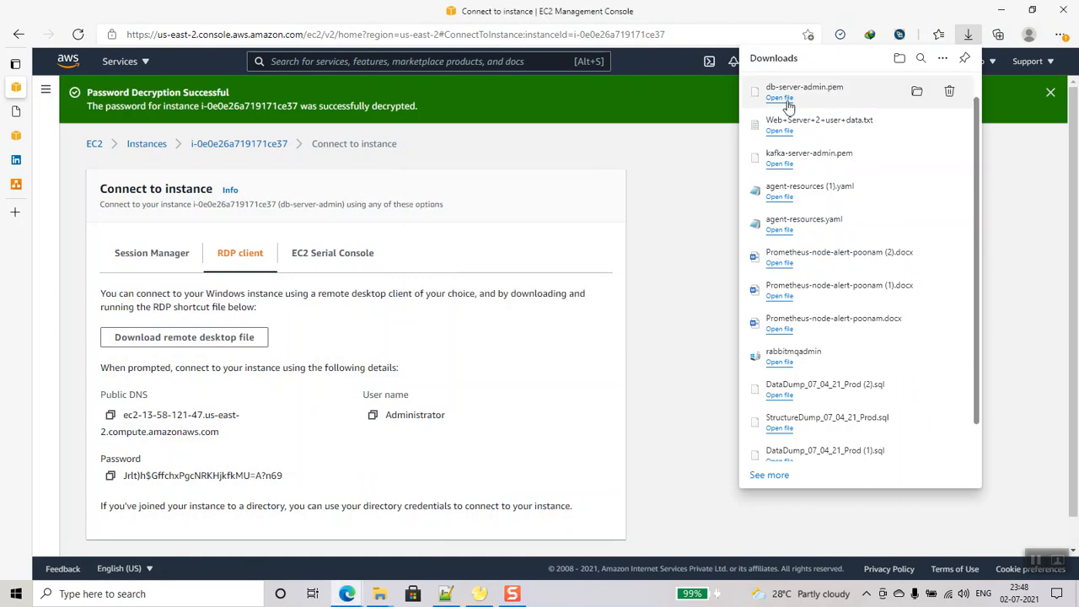
{"action": "left_click", "coordinate": [1037, 561]}
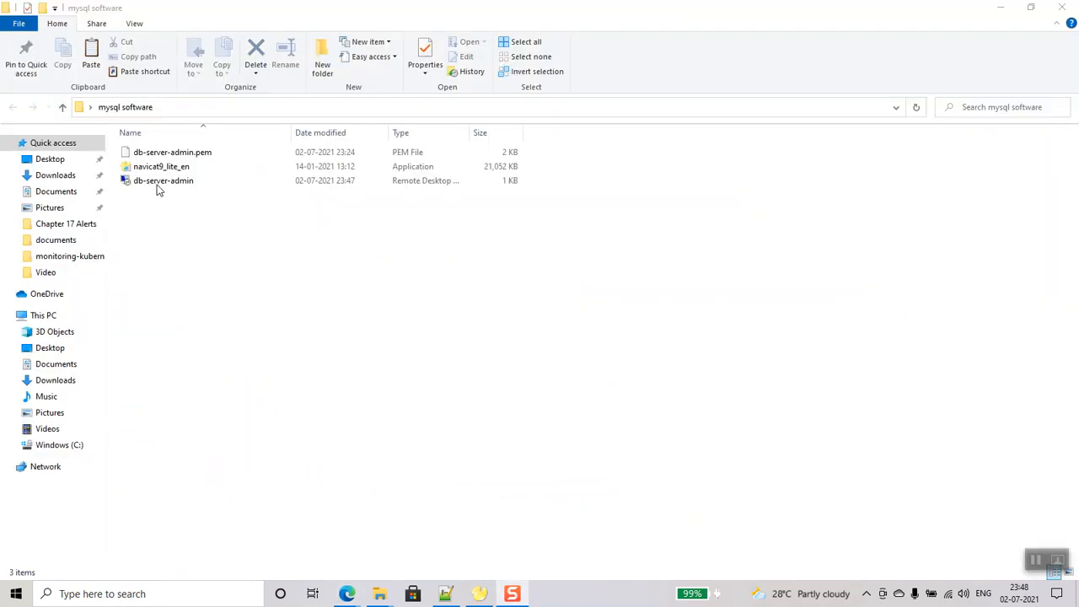
- Launch the db-server-admin RDP file and connect past the unknown publisher warning
{"action": "left_click", "coordinate": [158, 185]}
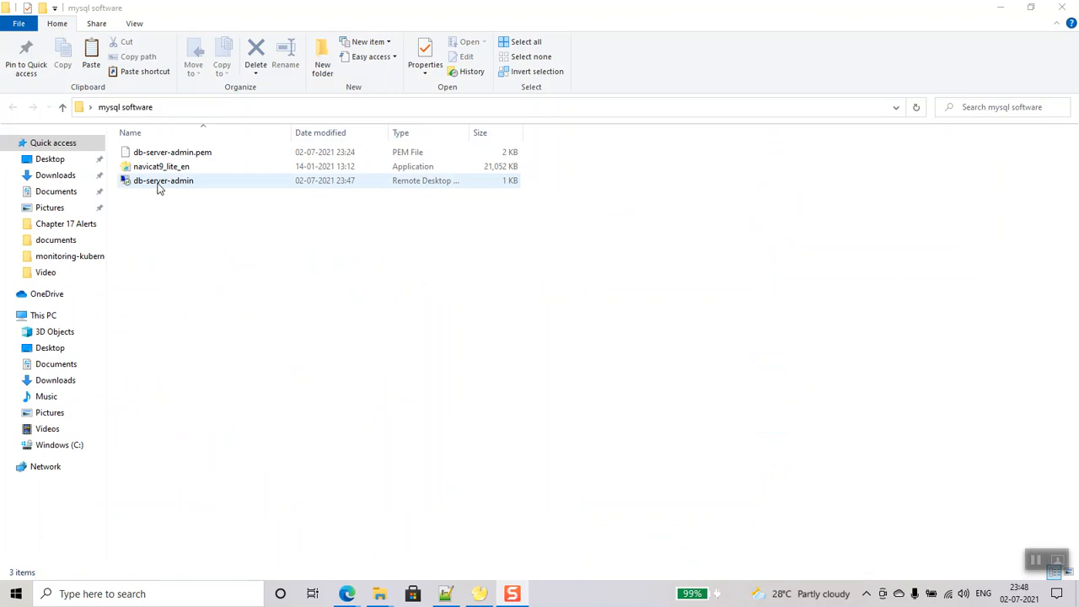
{"action": "double_click", "coordinate": [158, 182]}
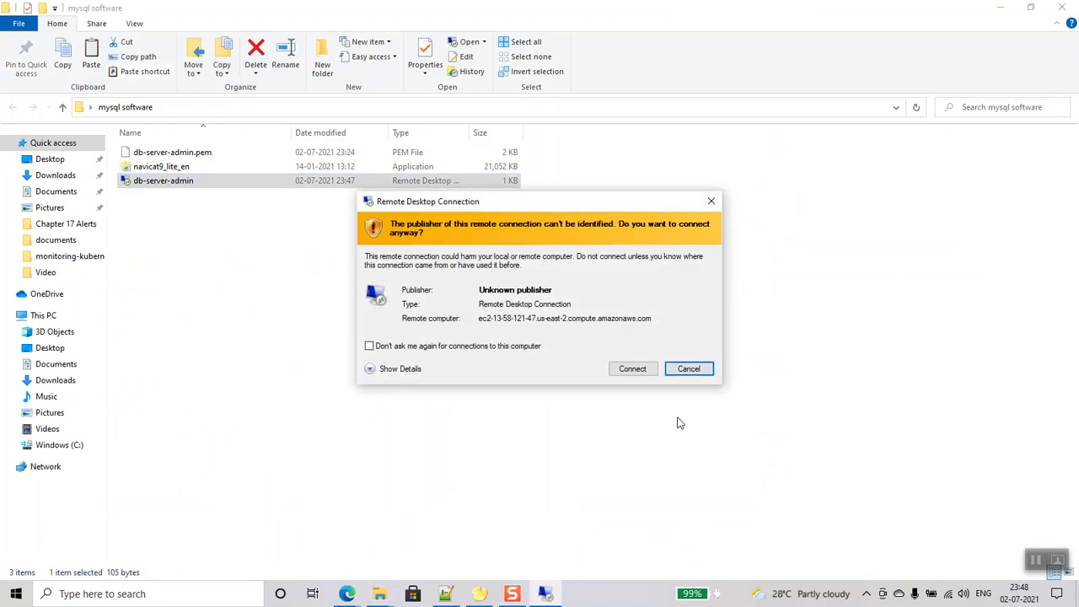
{"action": "left_click", "coordinate": [618, 369]}
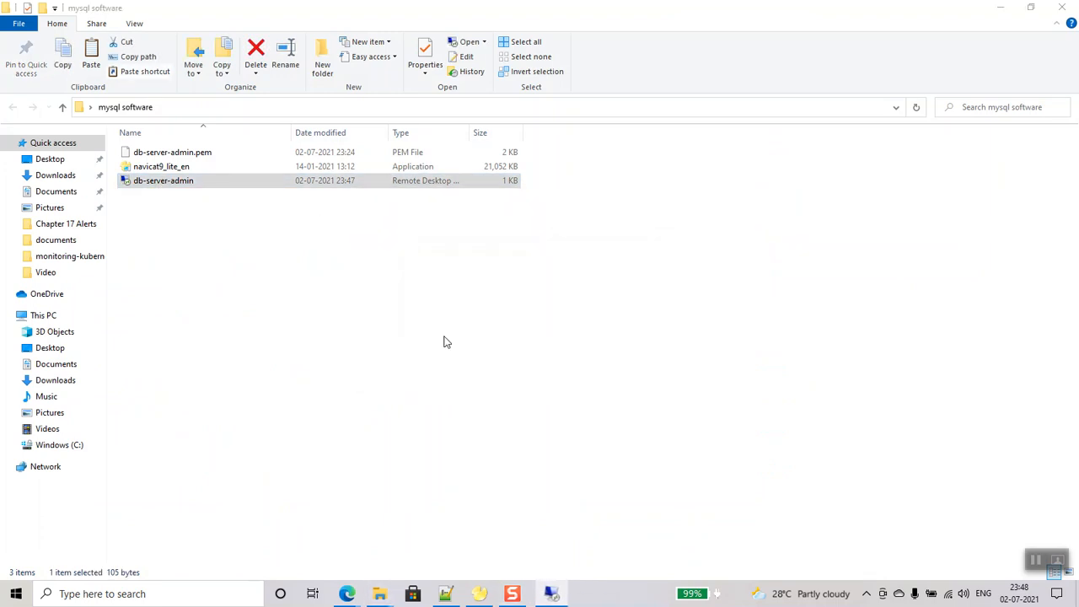
- Sign in as Administrator with the password copied from the notes and accept the certificate
{"action": "left_click", "coordinate": [445, 592]}
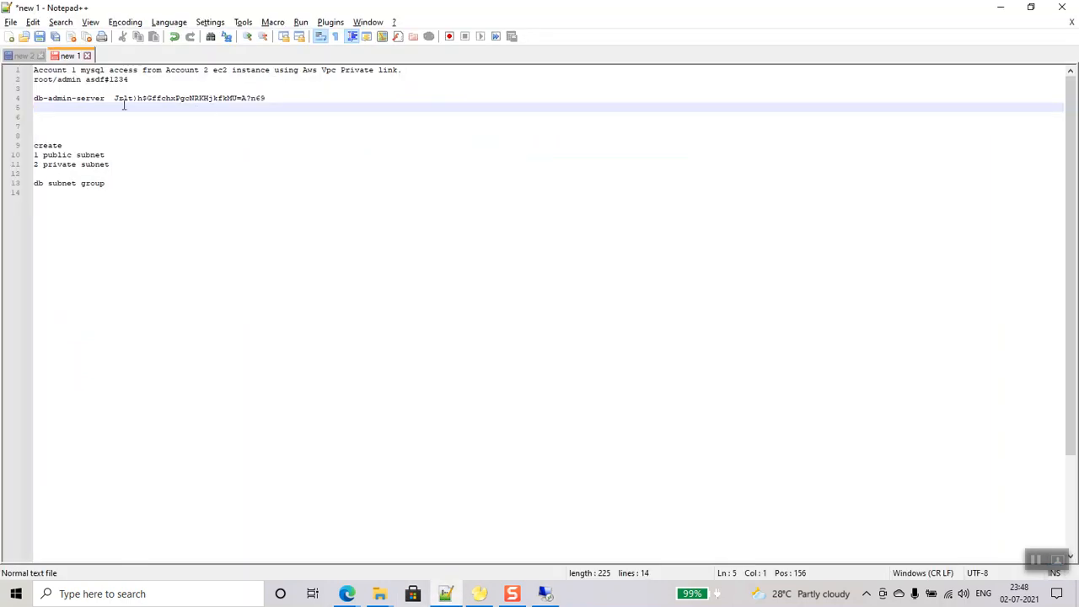
{"action": "left_click_drag", "start_coordinate": [116, 99], "coordinate": [304, 100]}
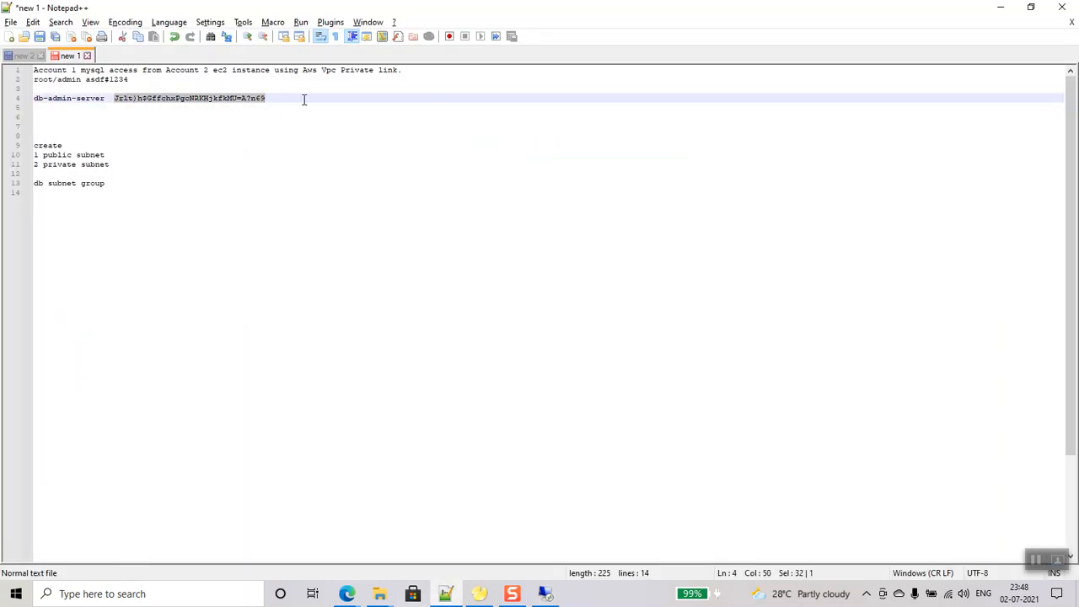
{"action": "key", "text": "alt+Tab"}
{"action": "key", "text": "ctrl+v"}
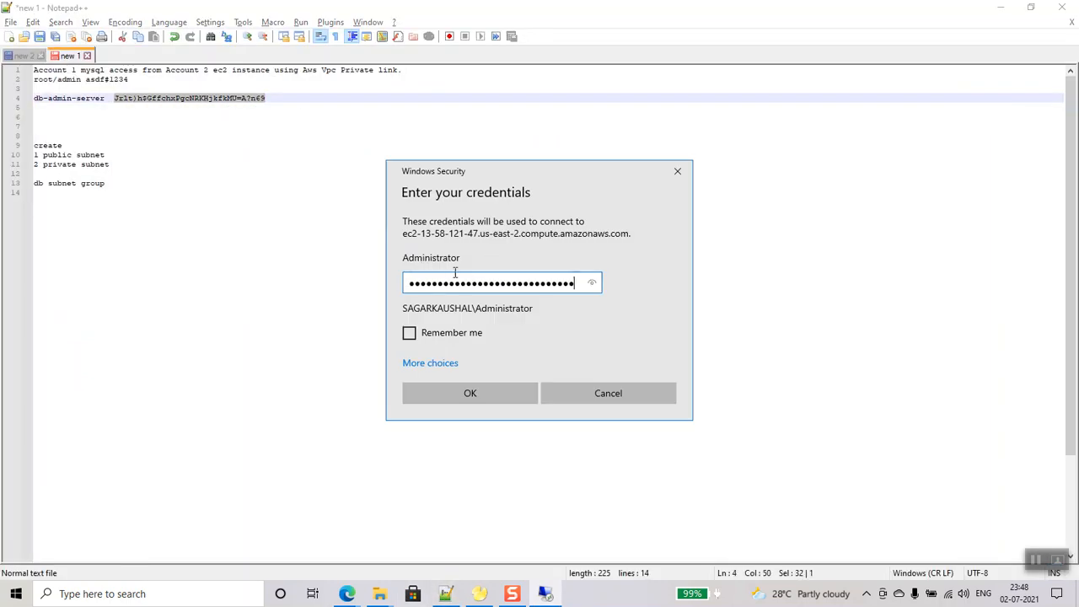
{"action": "left_click", "coordinate": [468, 395]}
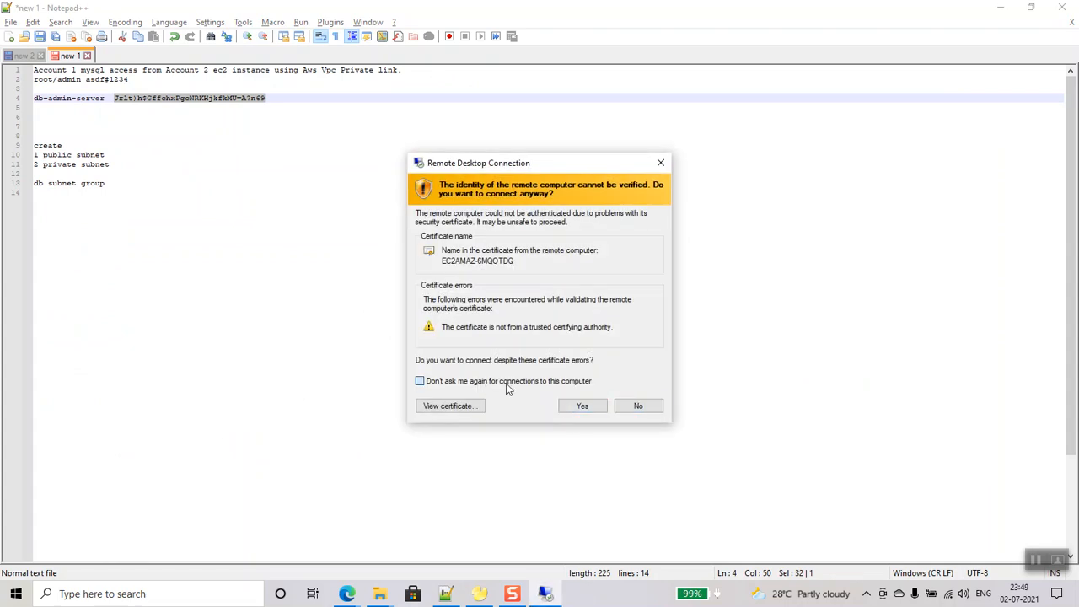
{"action": "left_click", "coordinate": [567, 409]}
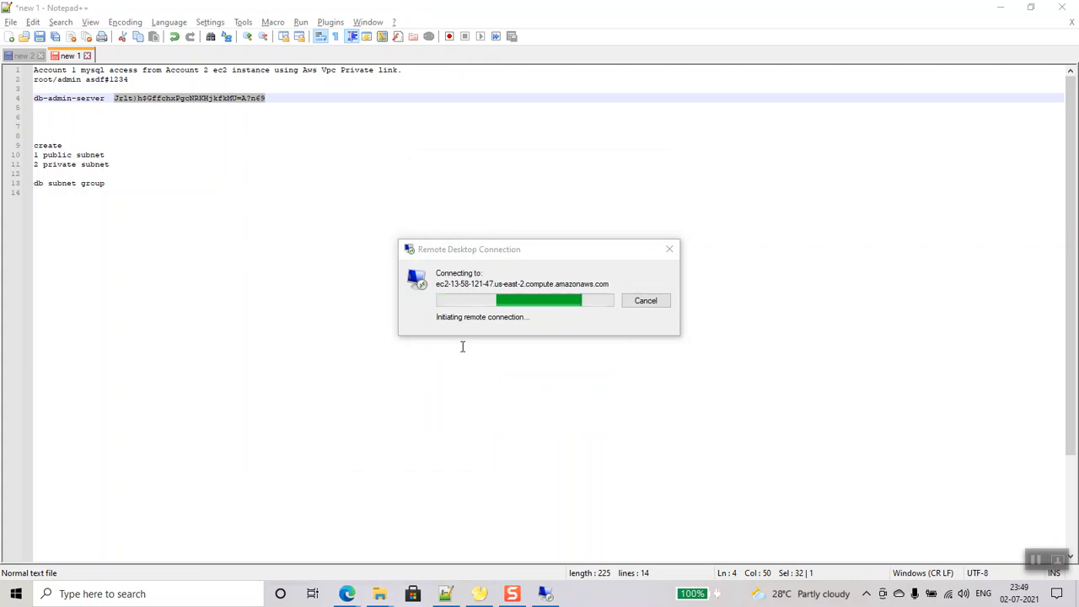
{"action": "left_click_drag", "start_coordinate": [540, 250], "coordinate": [496, 262]}
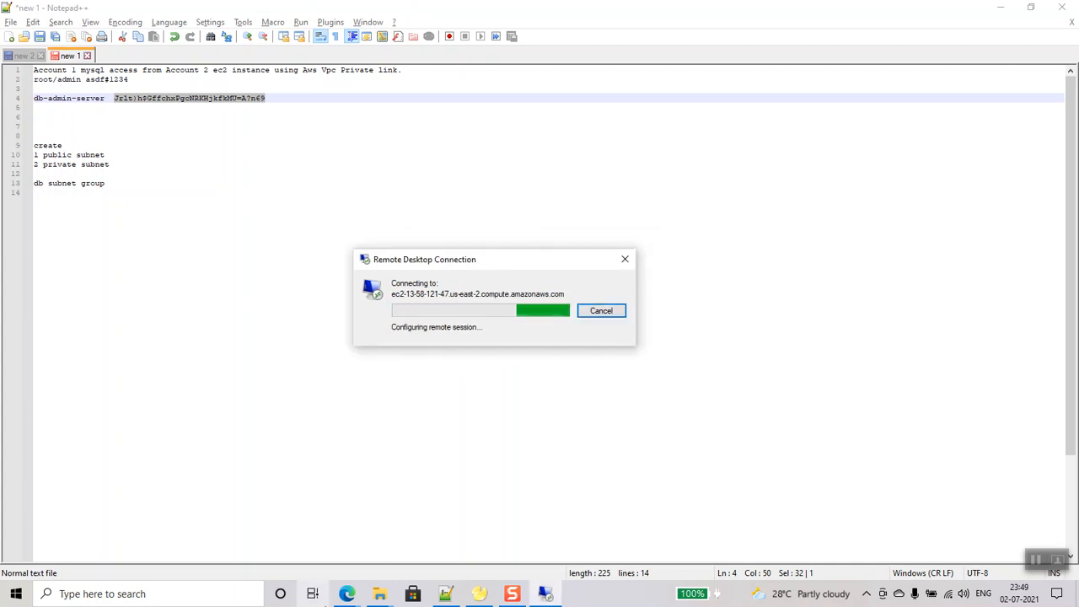
{"action": "mouse_move", "coordinate": [348, 593]}
{"action": "left_click", "coordinate": [397, 526]}
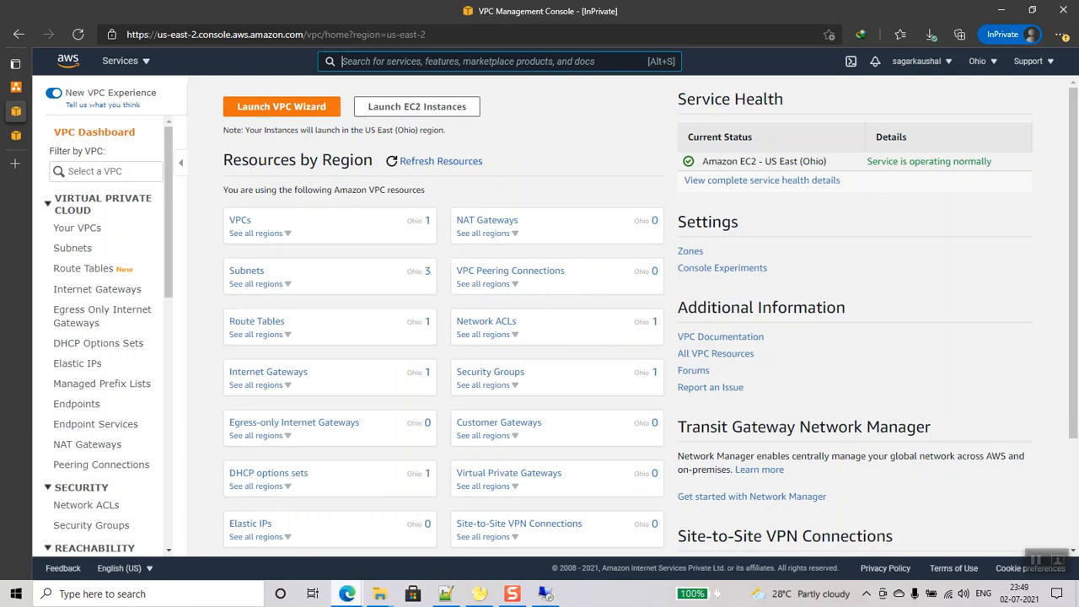
- Check that the remote Windows desktop session is up
{"action": "left_click", "coordinate": [294, 537]}
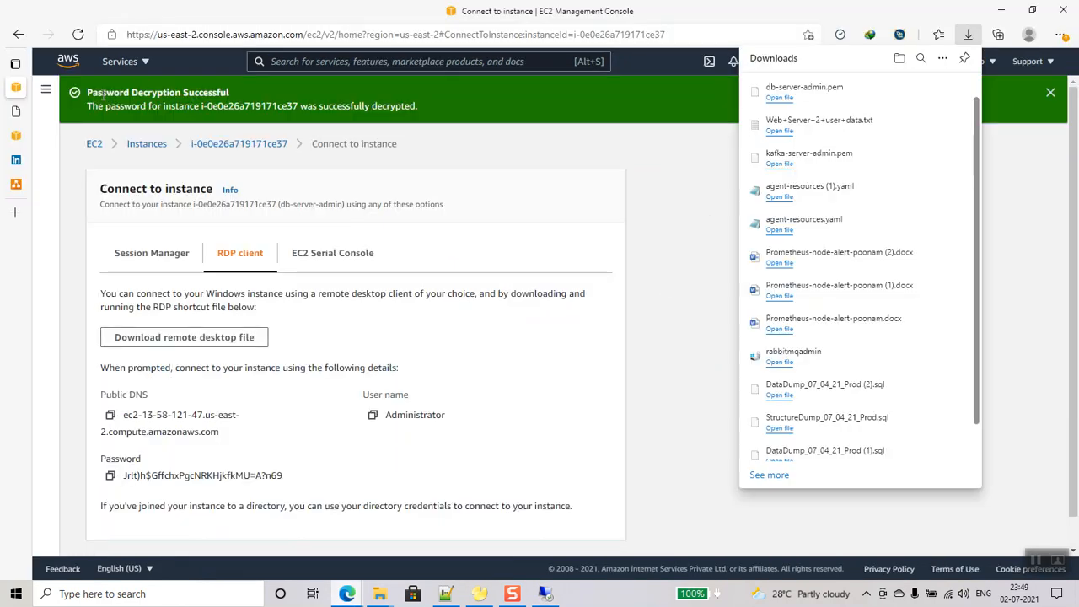
{"action": "left_click", "coordinate": [145, 63]}
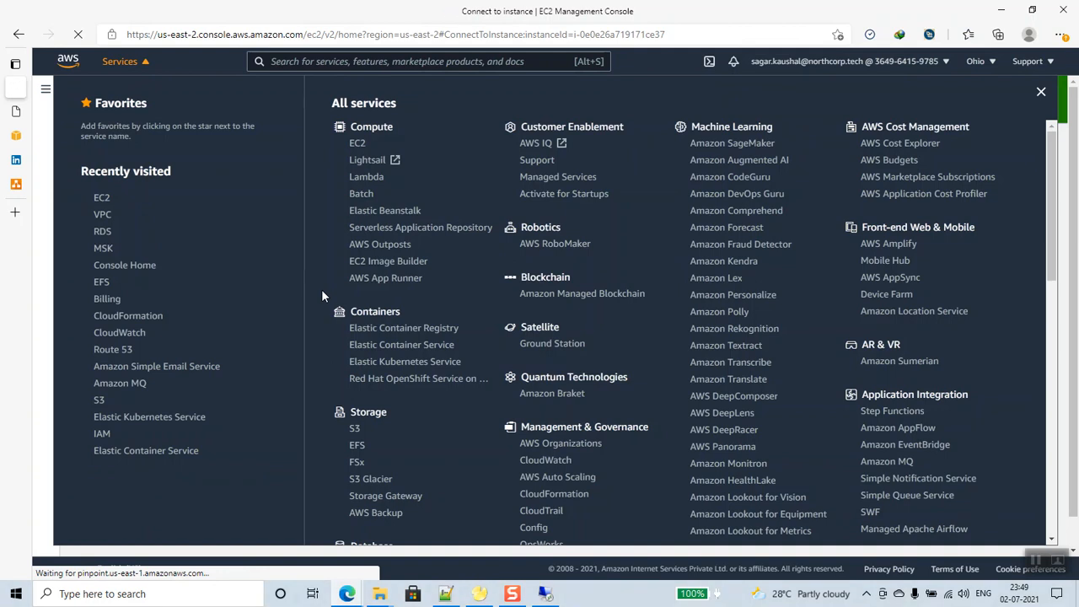
{"action": "key", "text": "alt+Tab"}
{"action": "key", "text": "alt+Tab"}
{"action": "key", "text": "alt+Tab"}
{"action": "left_click", "coordinate": [559, 594]}
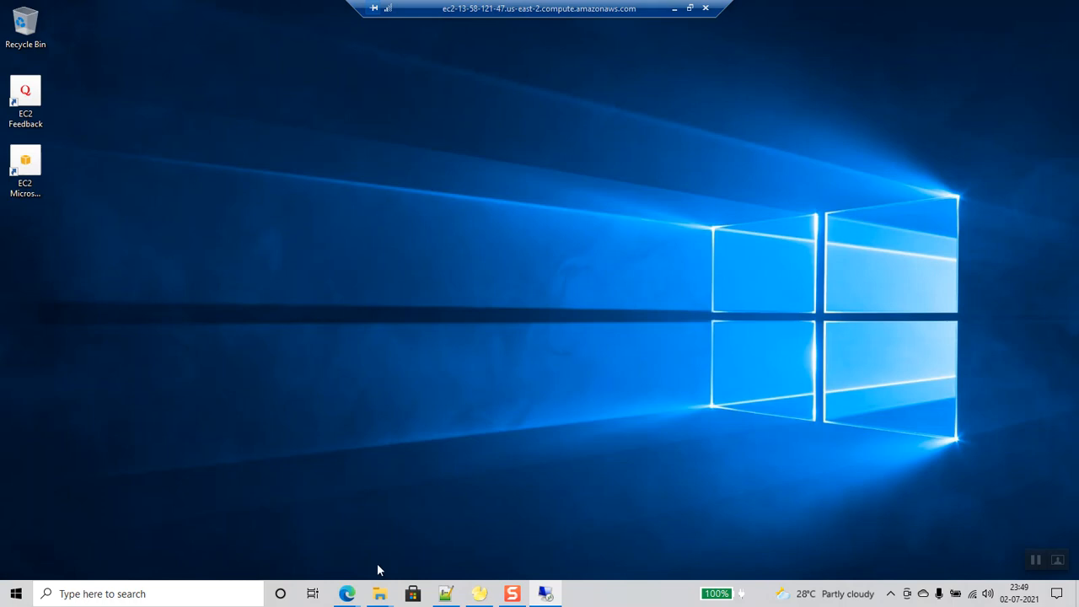
- Open db-server-test's details from the RDS DB instances list
{"action": "mouse_move", "coordinate": [347, 591]}
{"action": "left_click", "coordinate": [312, 559]}
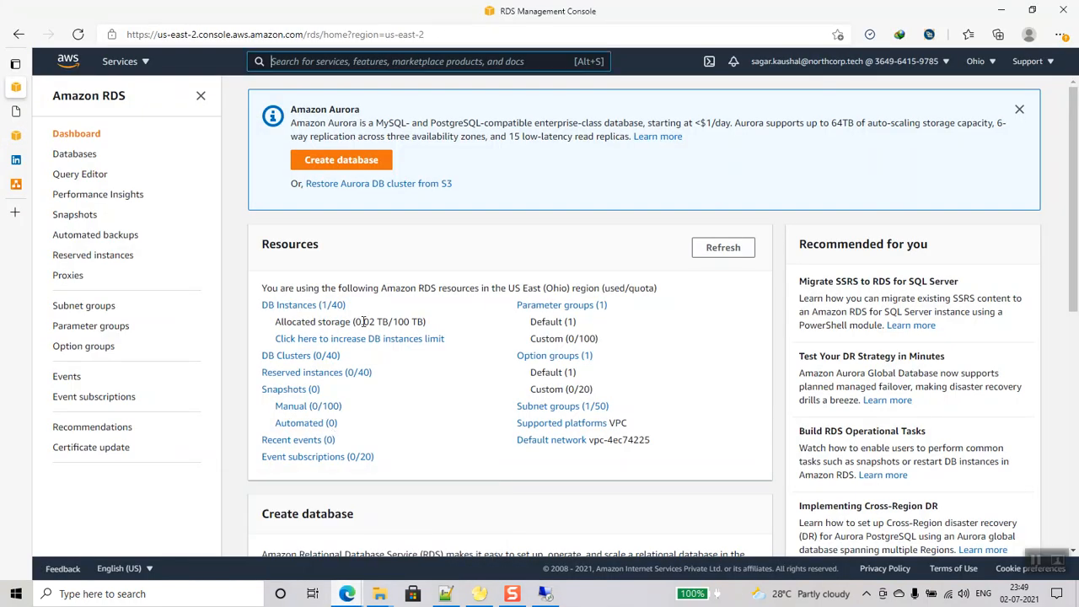
{"action": "left_click", "coordinate": [329, 306]}
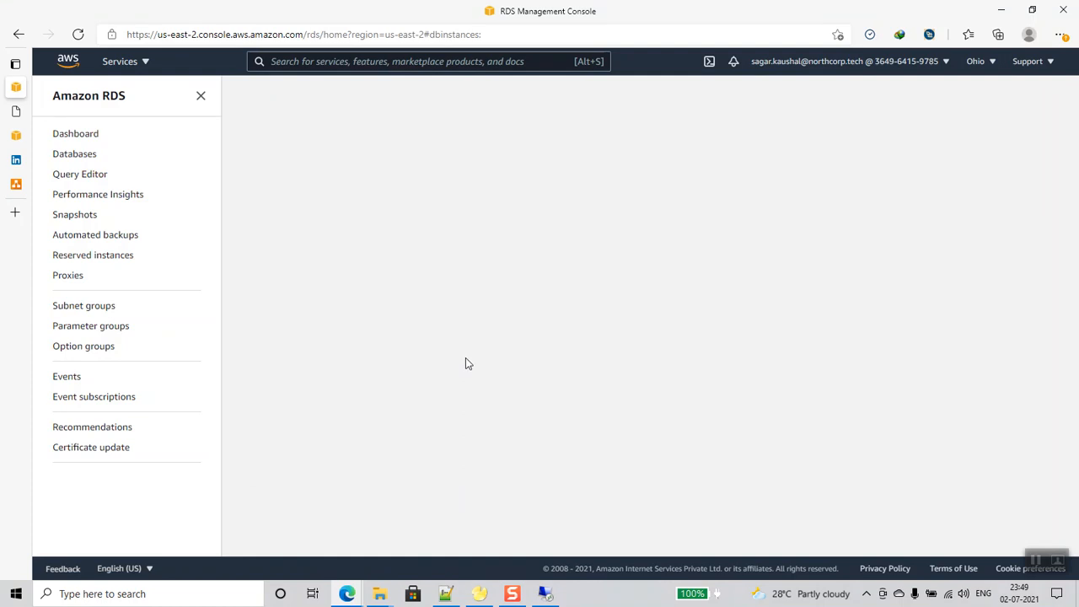
{"action": "left_click", "coordinate": [344, 243]}
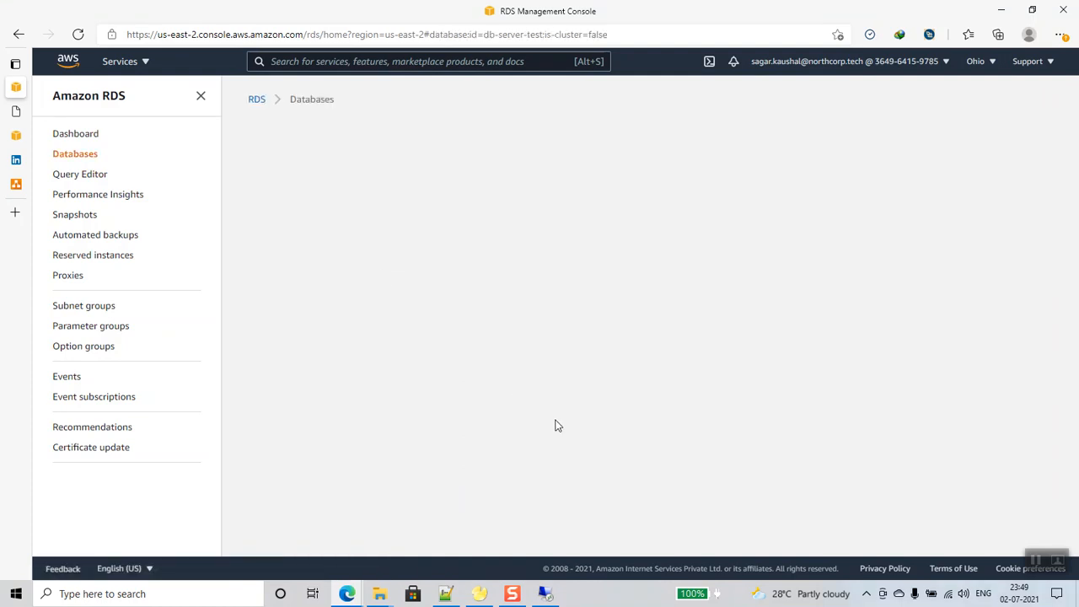
{"action": "left_click", "coordinate": [256, 100]}
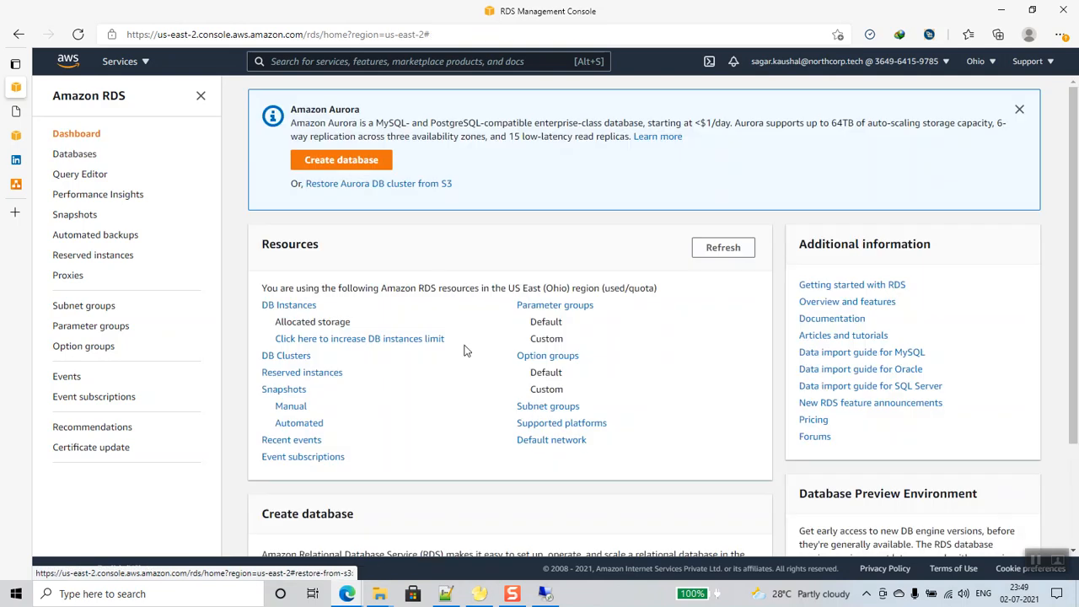
{"action": "left_click", "coordinate": [317, 309]}
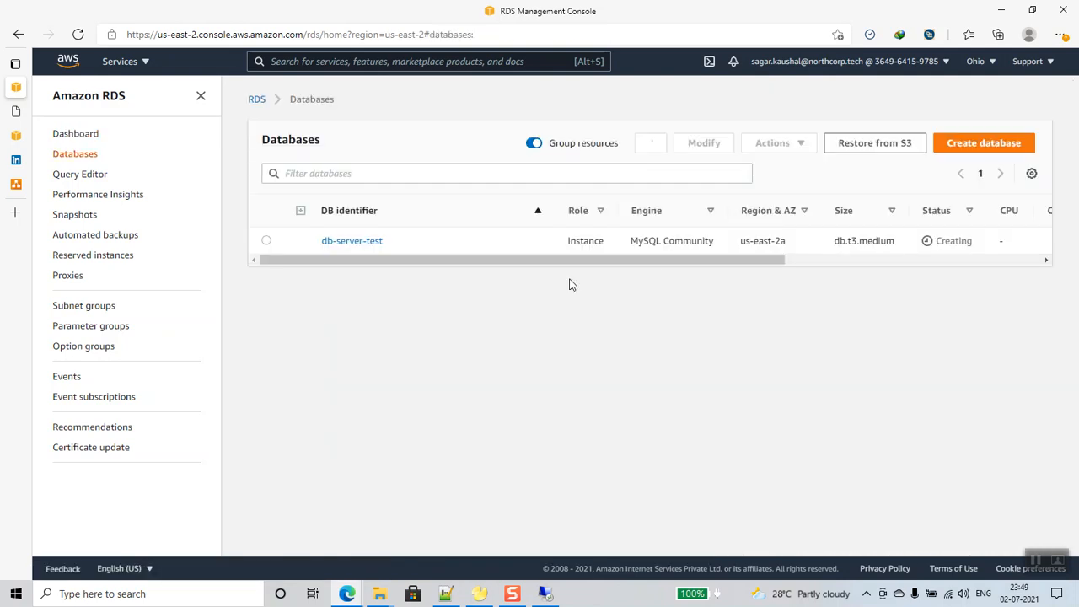
{"action": "left_click", "coordinate": [335, 243]}
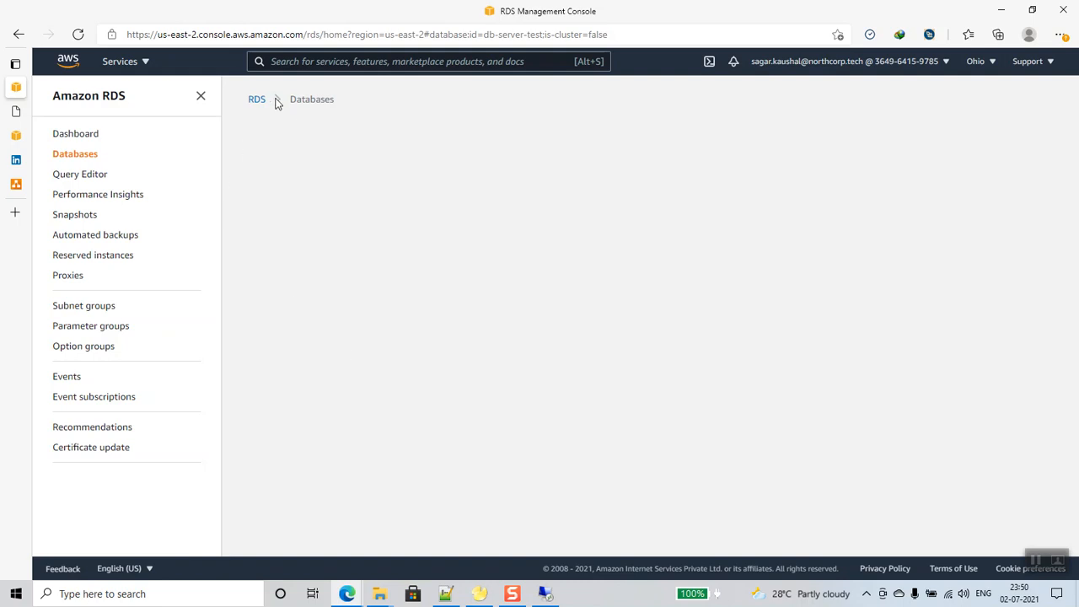
- Reload the db-server-test page and open its db-security-group under Connectivity & security
{"action": "left_click", "coordinate": [78, 35]}
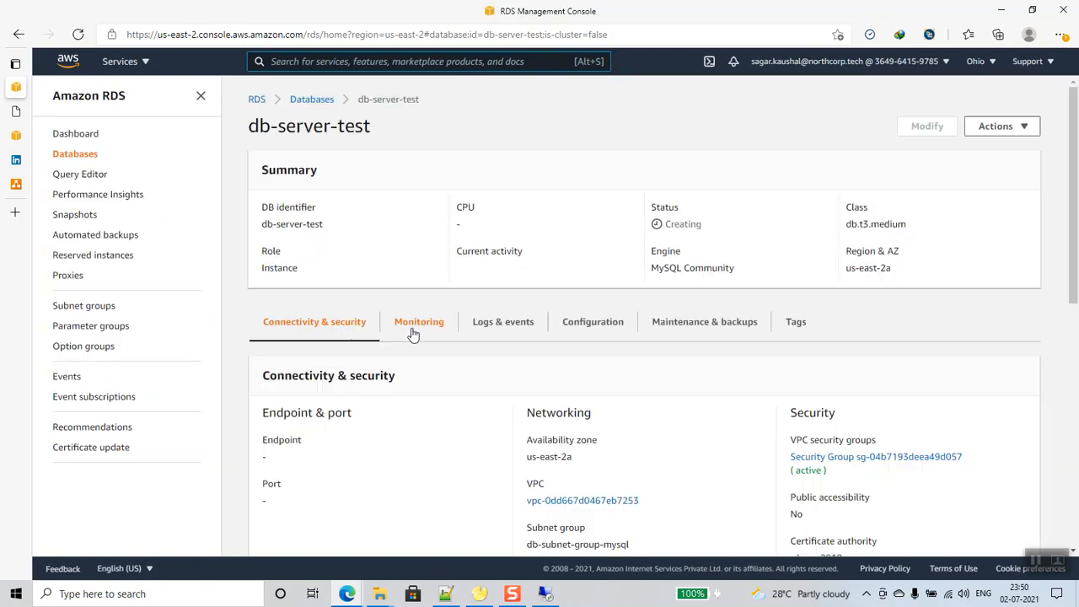
{"action": "scroll", "coordinate": [594, 374], "scroll_direction": "down", "scroll_amount": 5}
{"action": "scroll", "coordinate": [594, 374], "scroll_direction": "up", "scroll_amount": 5}
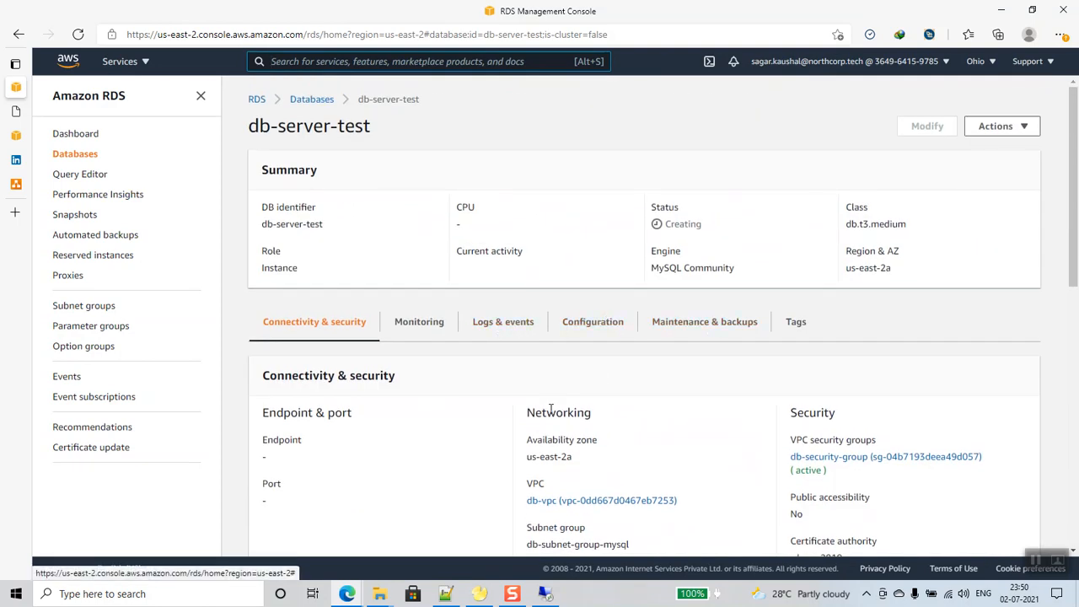
{"action": "left_click", "coordinate": [837, 460]}
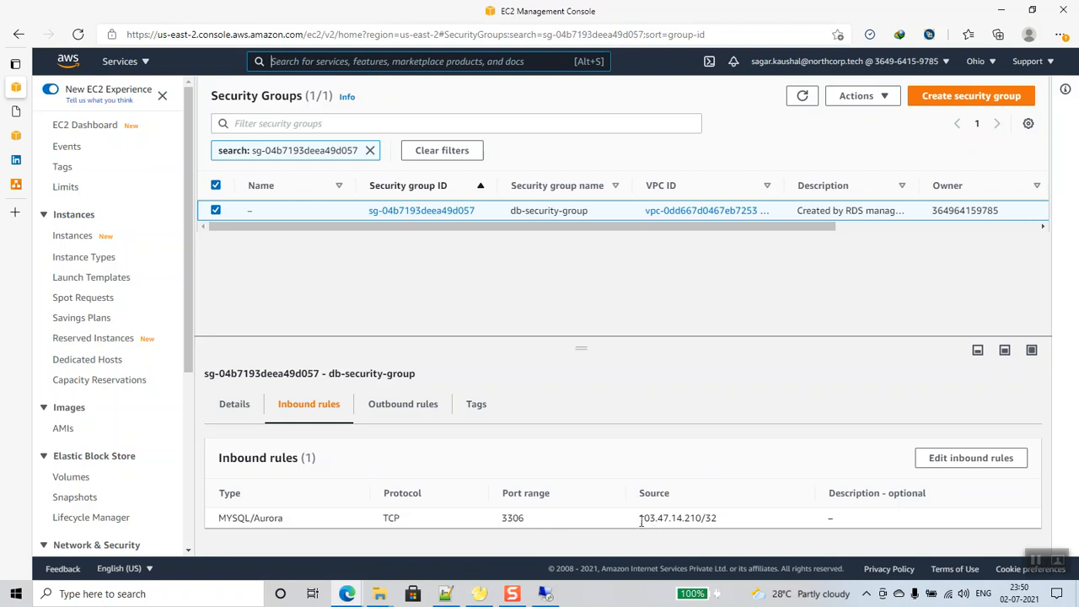
- Edit the inbound rules and add a new rule of type MYSQL/Aurora
{"action": "left_click_drag", "start_coordinate": [639, 520], "coordinate": [727, 524]}
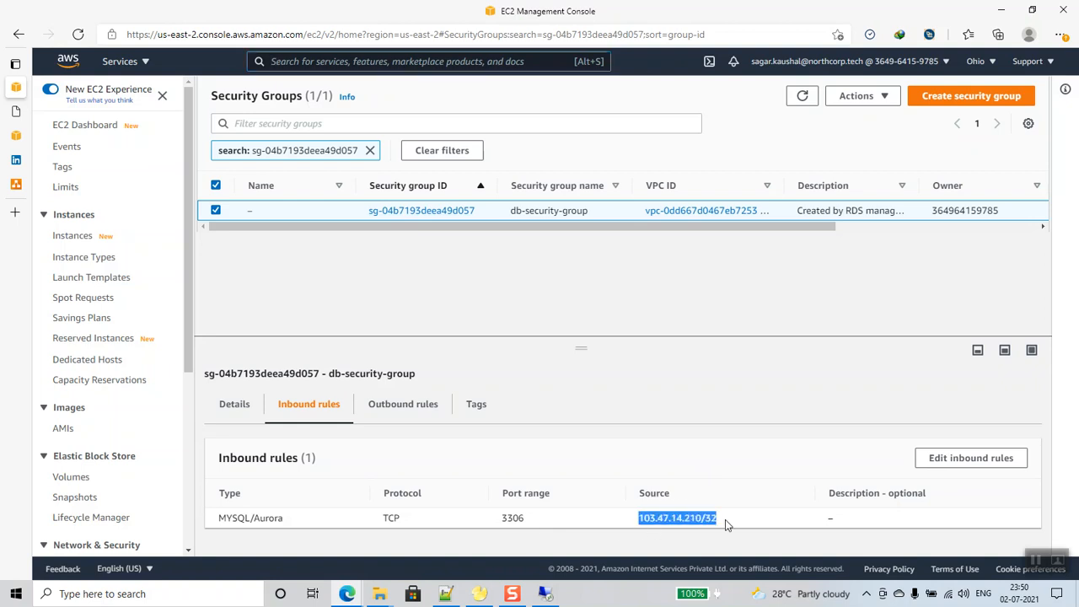
{"action": "left_click", "coordinate": [947, 458]}
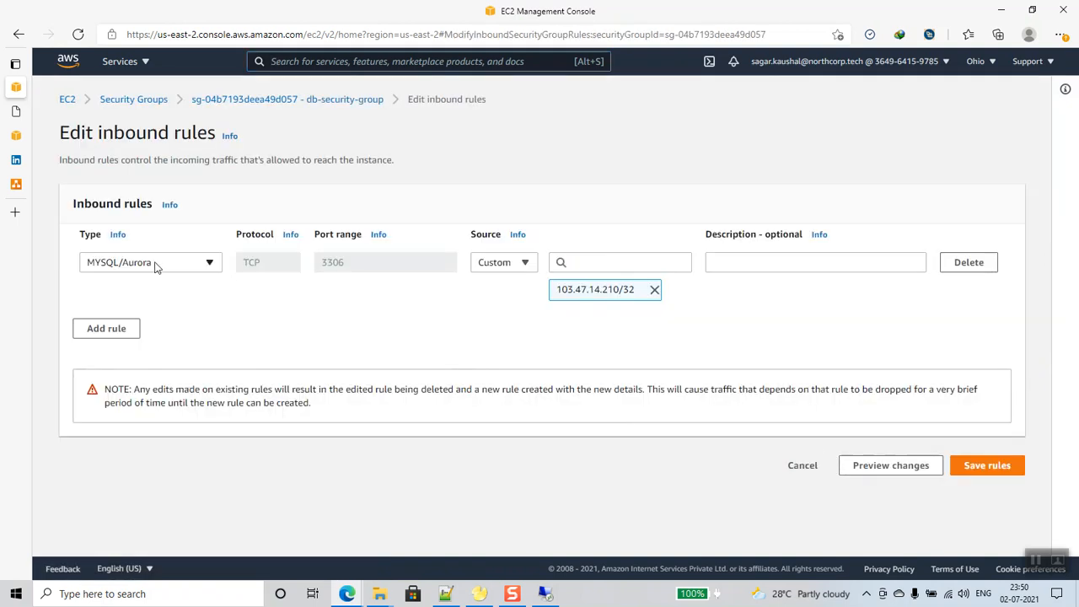
{"action": "left_click", "coordinate": [130, 328]}
{"action": "left_click", "coordinate": [208, 319]}
{"action": "left_click", "coordinate": [344, 321]}
{"action": "left_click", "coordinate": [196, 322]}
{"action": "scroll", "coordinate": [114, 257], "scroll_direction": "down", "scroll_amount": 3}
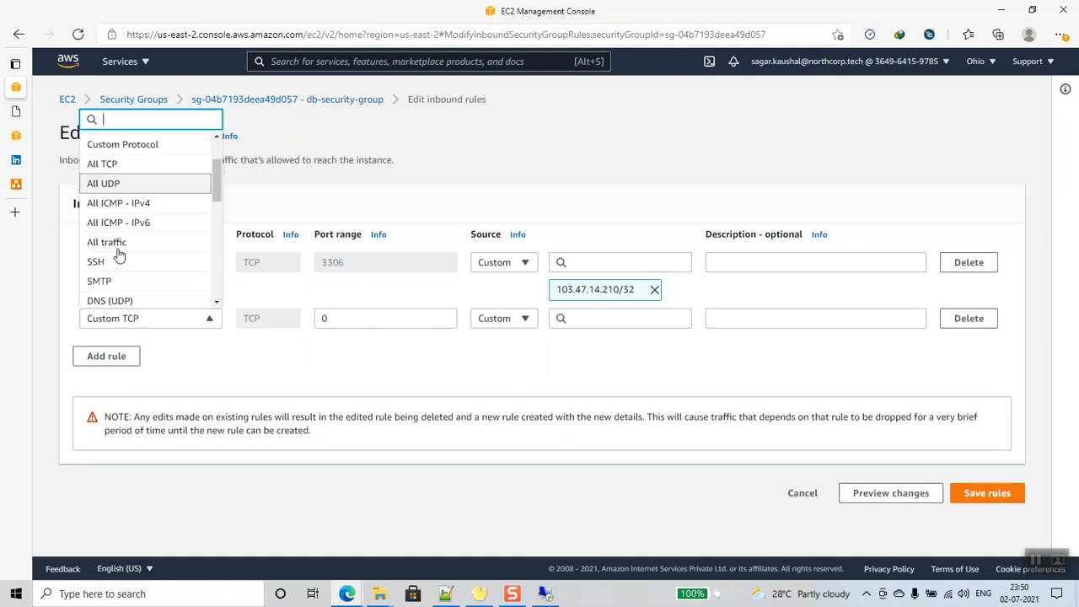
{"action": "scroll", "coordinate": [119, 257], "scroll_direction": "down", "scroll_amount": 2}
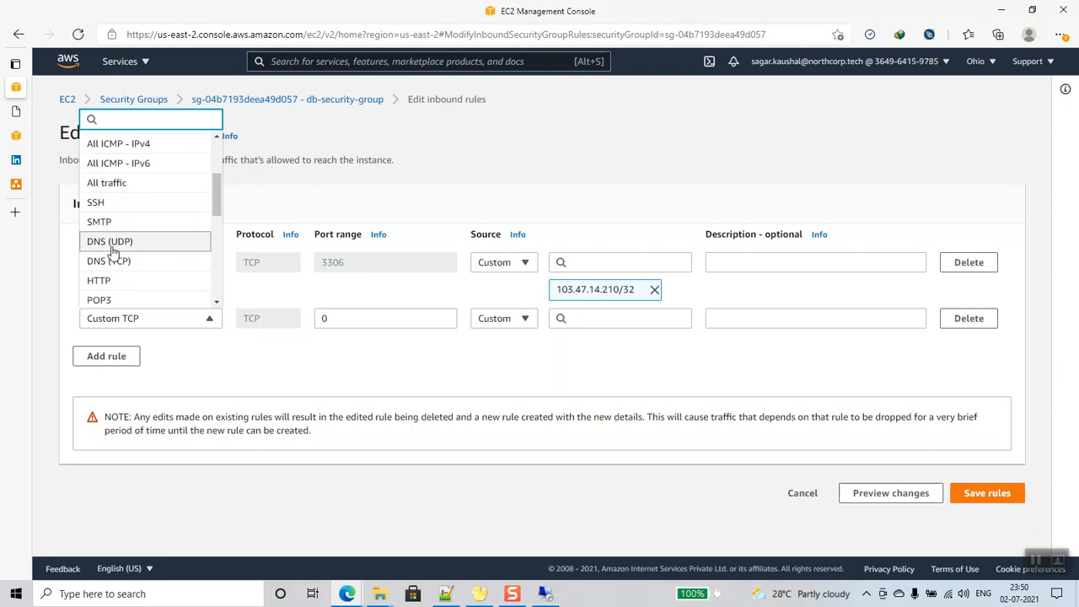
{"action": "scroll", "coordinate": [137, 281], "scroll_direction": "down", "scroll_amount": 4}
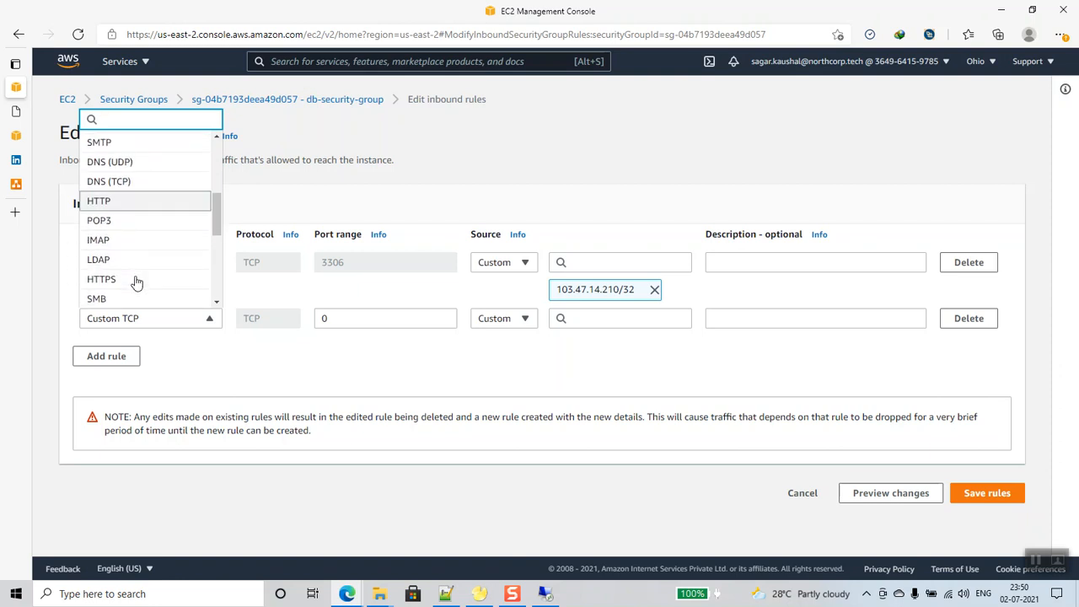
{"action": "scroll", "coordinate": [135, 282], "scroll_direction": "down", "scroll_amount": 3}
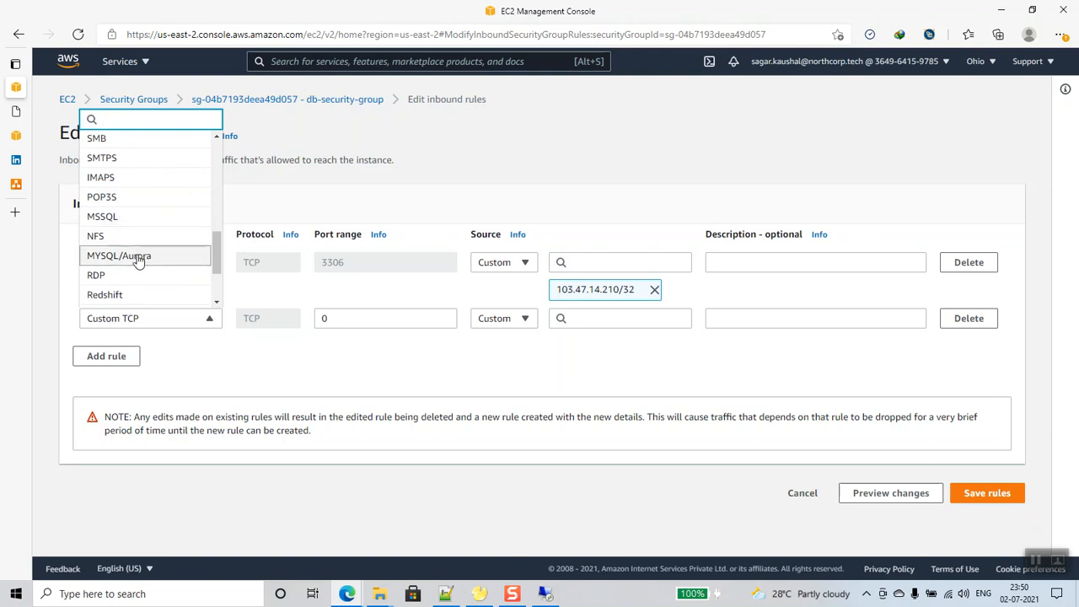
{"action": "left_click", "coordinate": [127, 255]}
- Set its source to custom 10.14.0.0/16, describe it 'Allow access from VPC', and save
{"action": "left_click", "coordinate": [524, 324]}
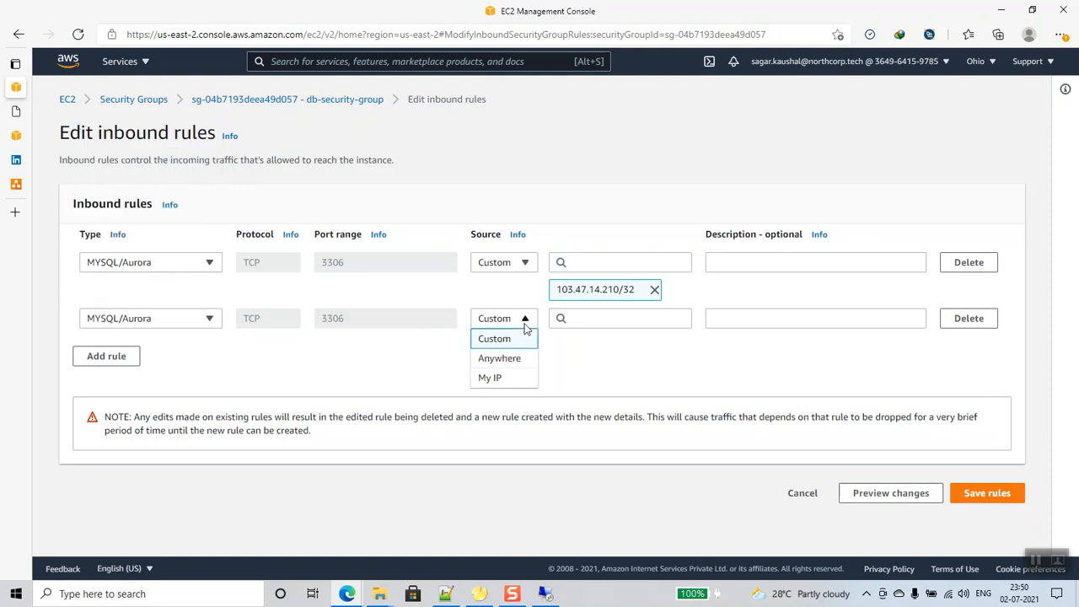
{"action": "left_click", "coordinate": [590, 320]}
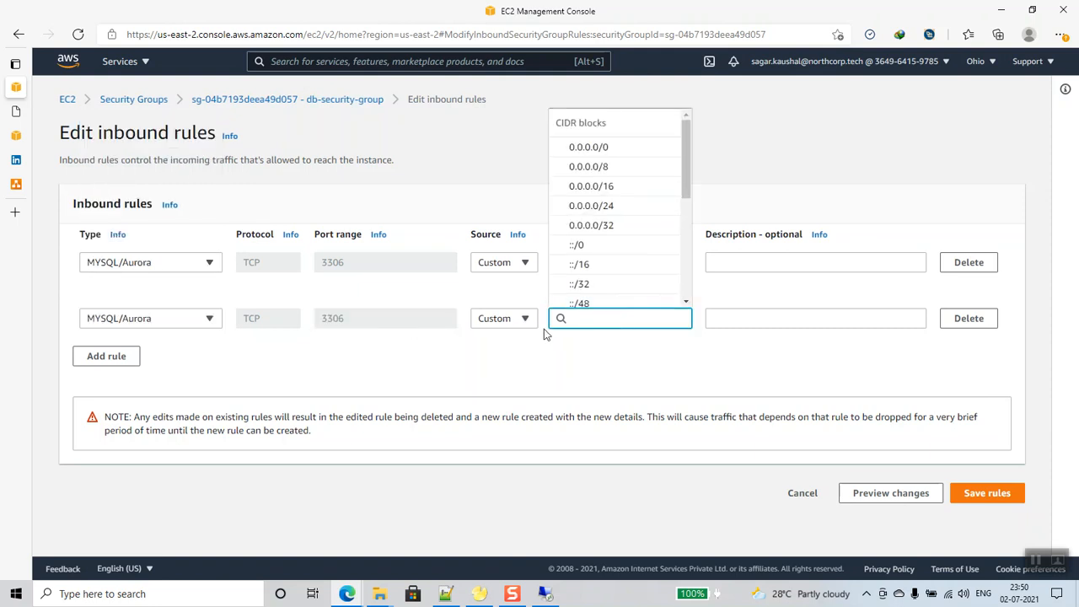
{"action": "type", "text": "10.14.0.0"}
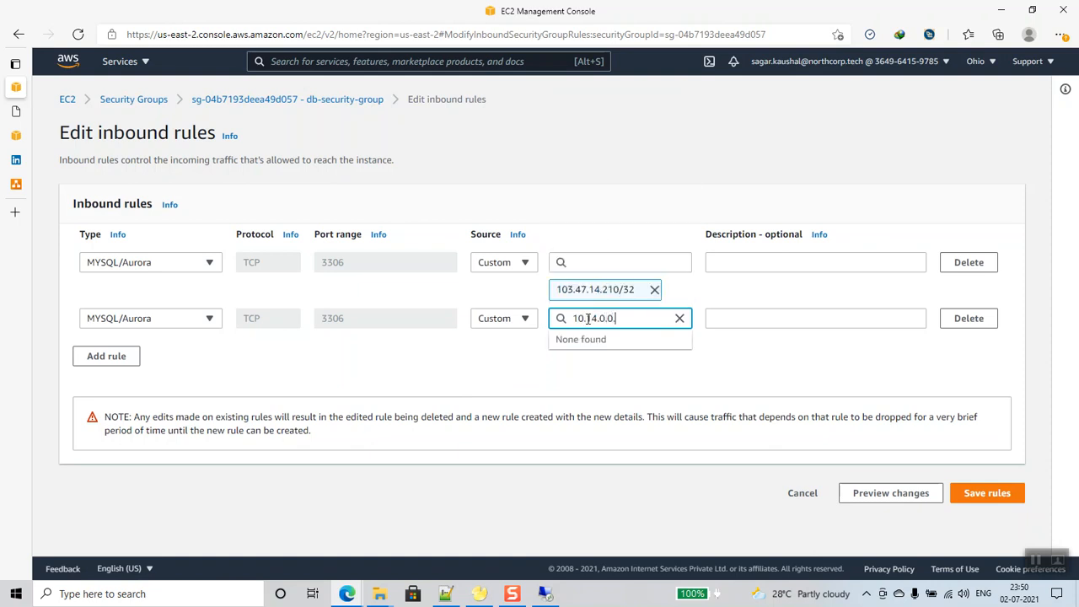
{"action": "type", "text": "/16"}
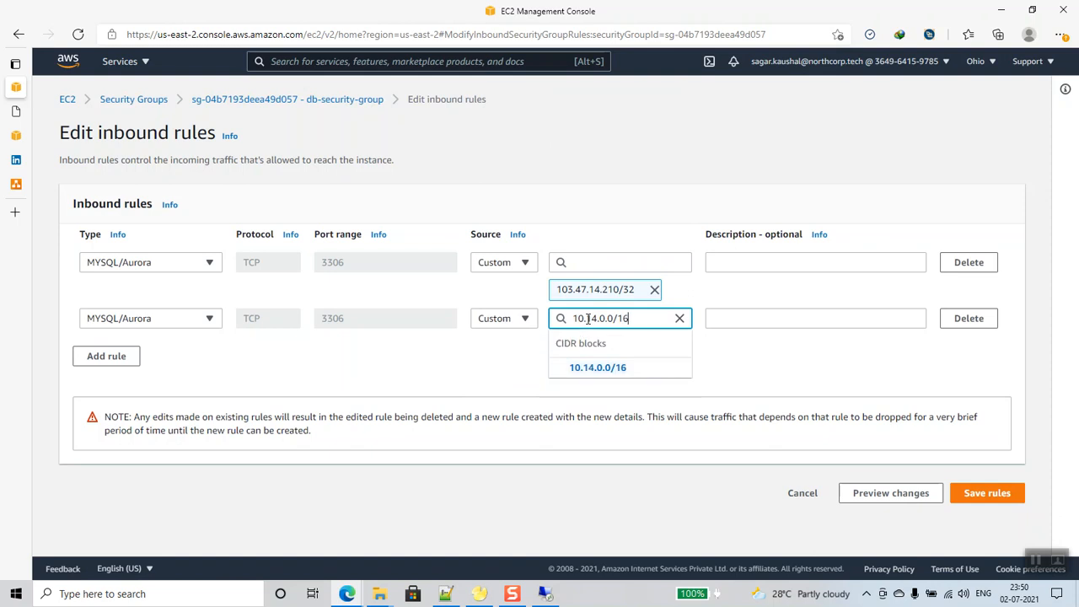
{"action": "key", "text": "Return"}
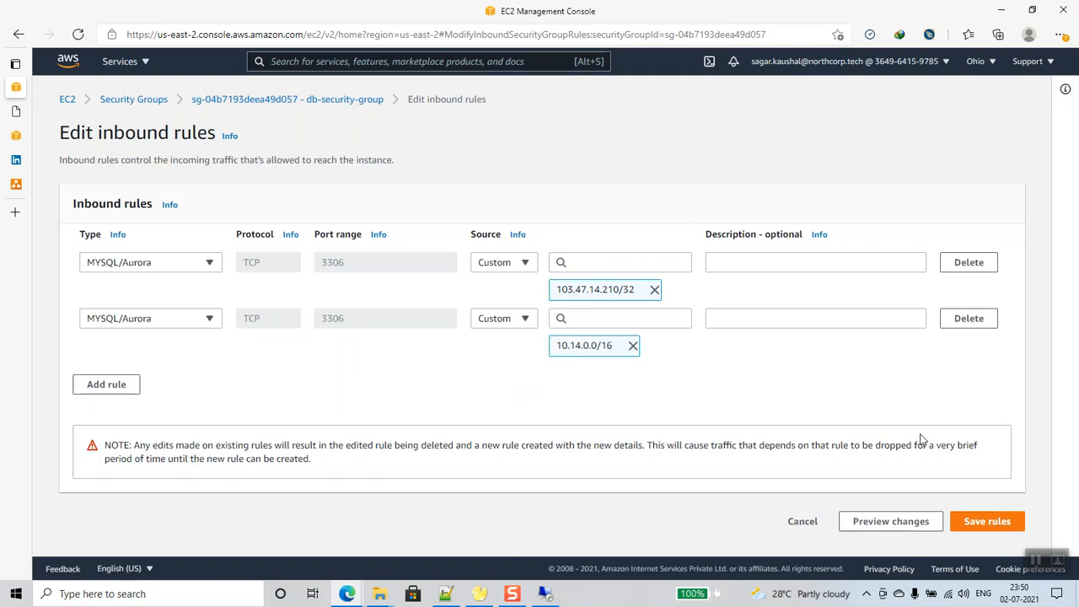
{"action": "left_click", "coordinate": [763, 318]}
{"action": "type", "text": "Allow access from V"}
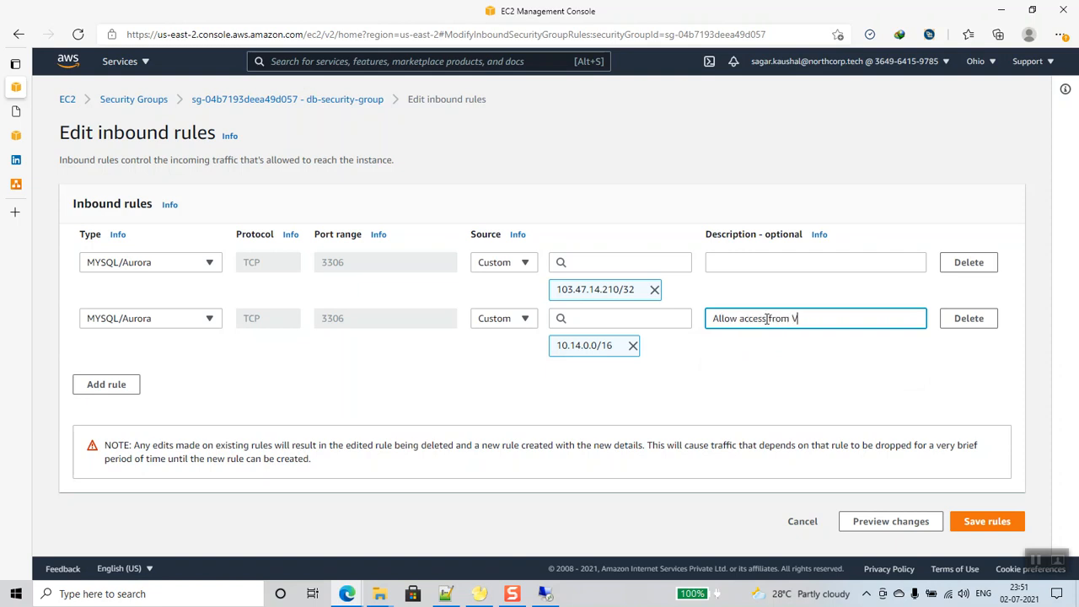
{"action": "type", "text": "PC"}
{"action": "left_click", "coordinate": [986, 521]}
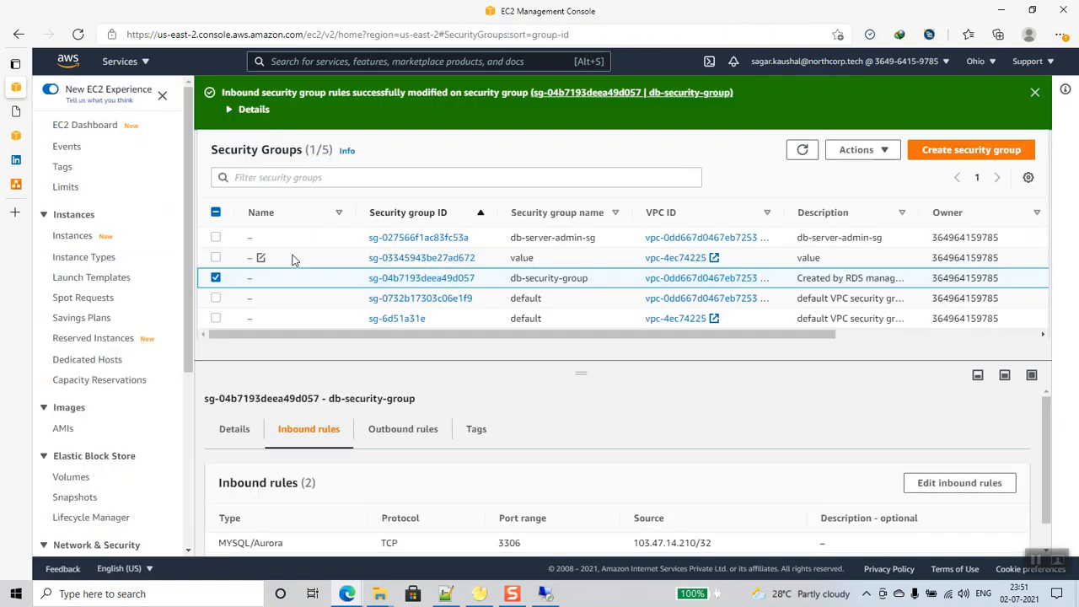
- Go to RDS from the Services menu and open the DB instances list
{"action": "left_click", "coordinate": [125, 61]}
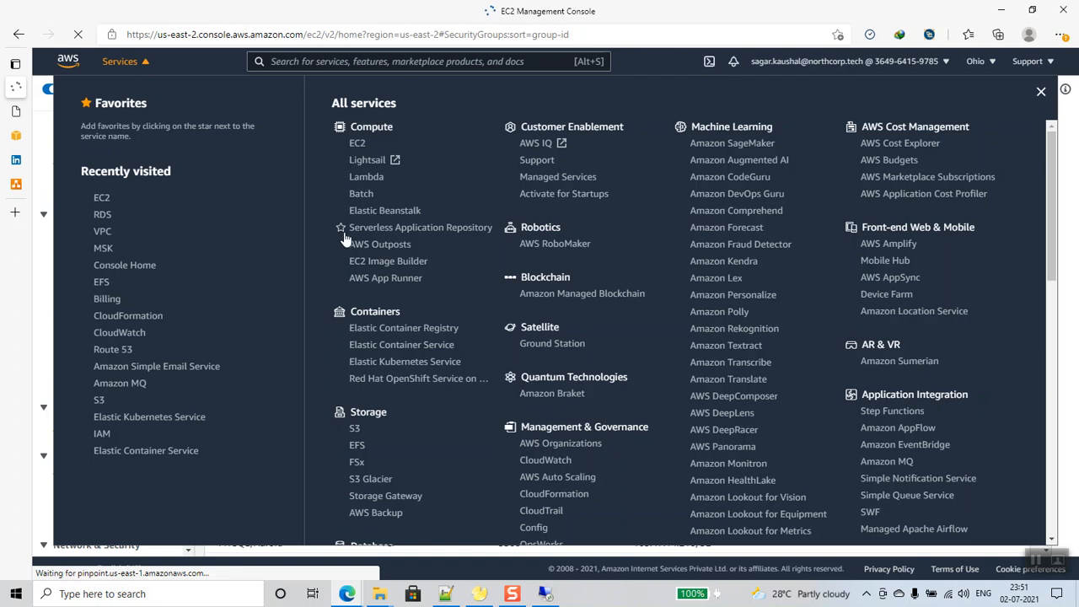
{"action": "left_click", "coordinate": [115, 73]}
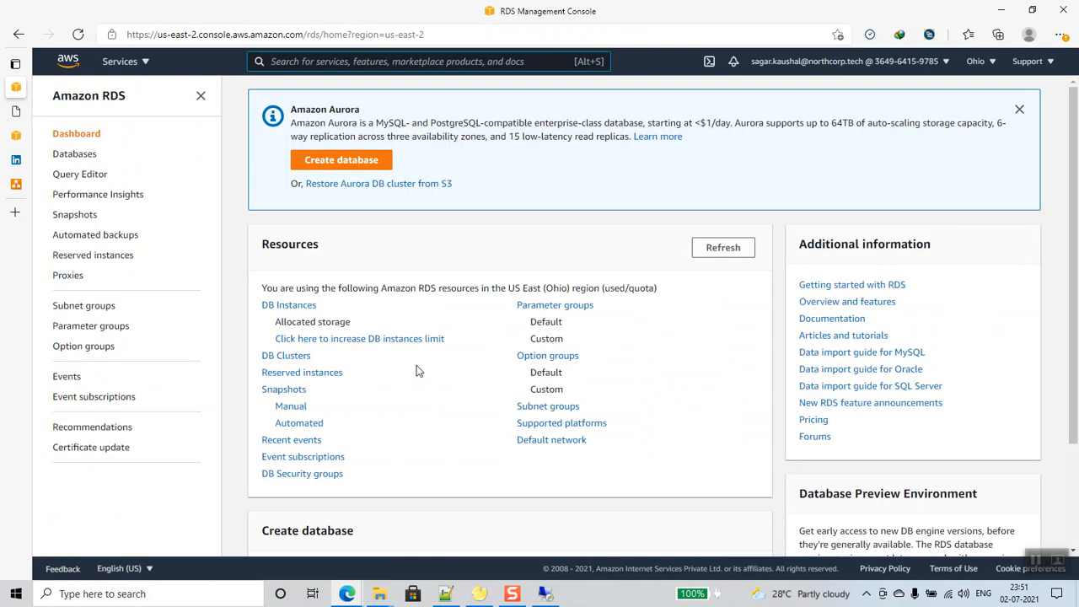
{"action": "left_click", "coordinate": [314, 308]}
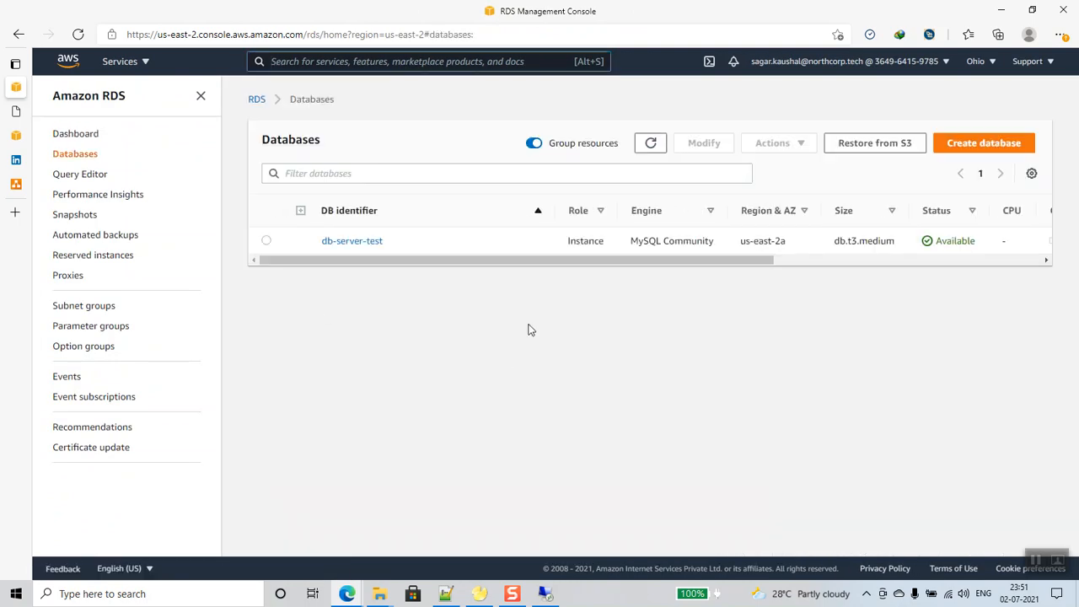
{"action": "left_click", "coordinate": [545, 593]}
- Dismiss the remote networks prompt and try dragging navicat9_lite_en onto the remote desktop
{"action": "left_click", "coordinate": [412, 226]}
{"action": "right_click", "coordinate": [414, 208]}
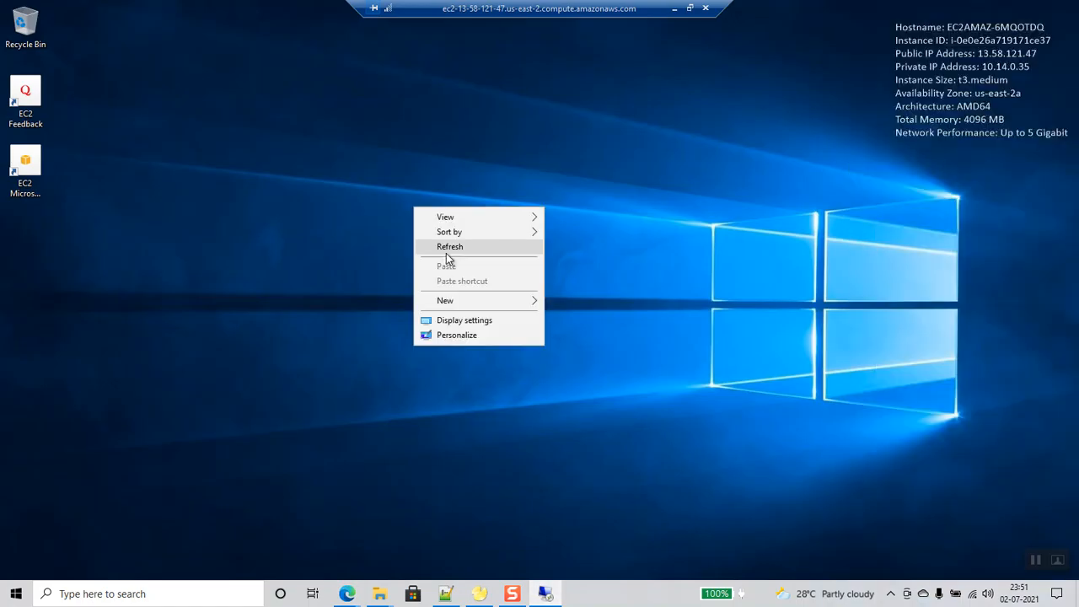
{"action": "left_click", "coordinate": [449, 246]}
{"action": "mouse_move", "coordinate": [379, 594]}
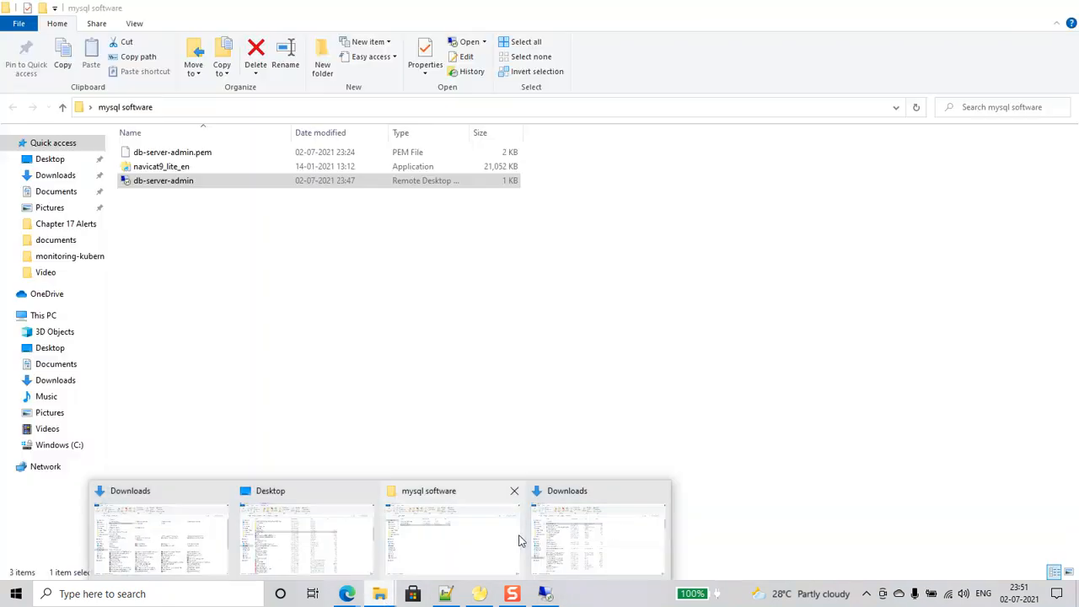
{"action": "left_click", "coordinate": [518, 540]}
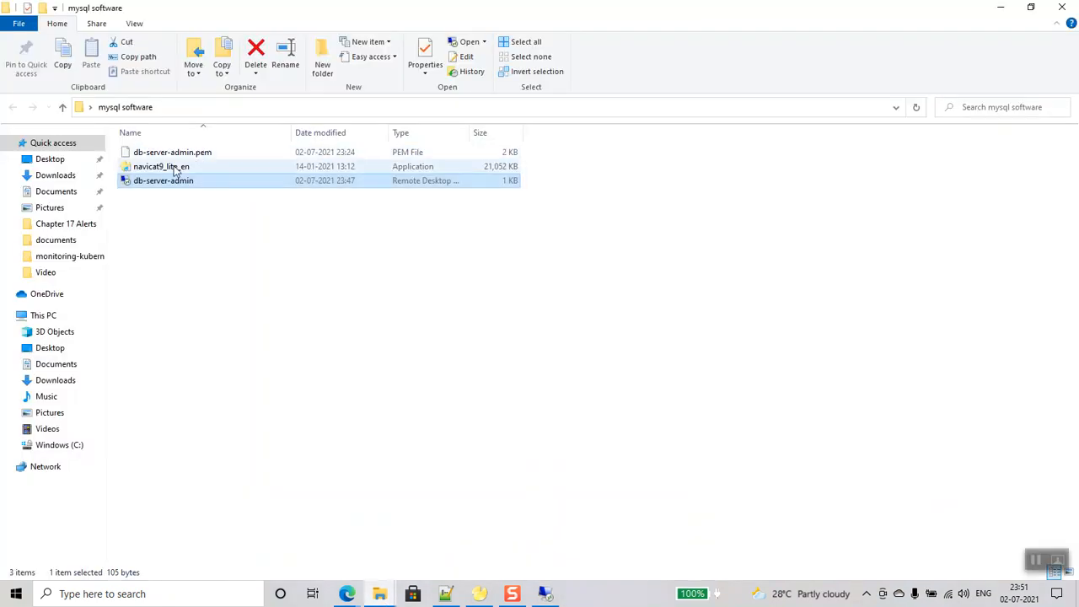
{"action": "left_click_drag", "start_coordinate": [176, 171], "coordinate": [541, 302]}
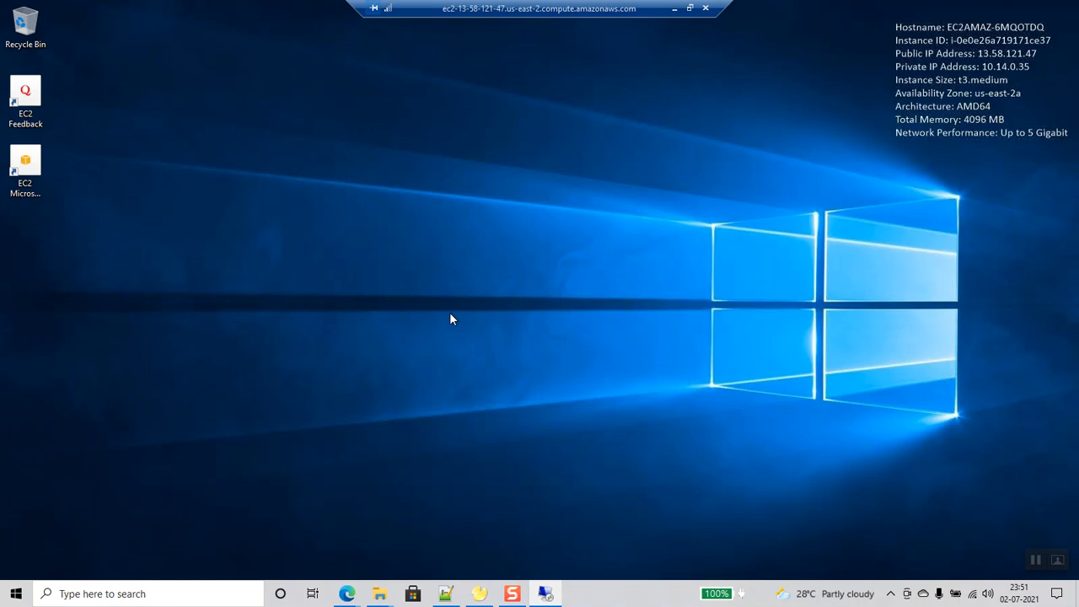
{"action": "right_click", "coordinate": [457, 251]}
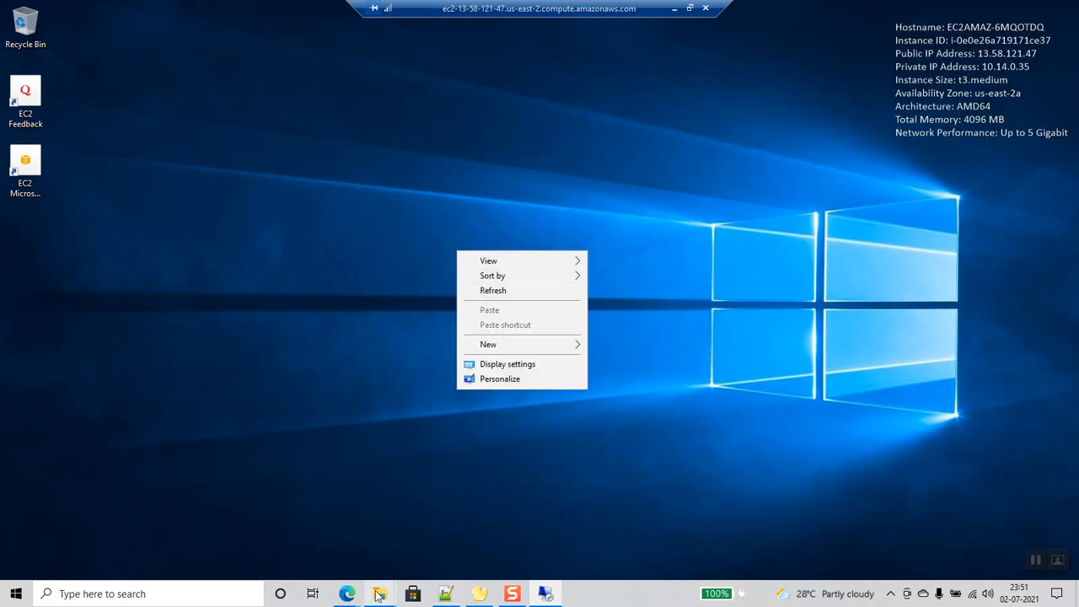
- Copy navicat9_lite_en from the local mysql software folder and paste it onto the remote desktop
{"action": "mouse_move", "coordinate": [371, 595]}
{"action": "left_click", "coordinate": [453, 545]}
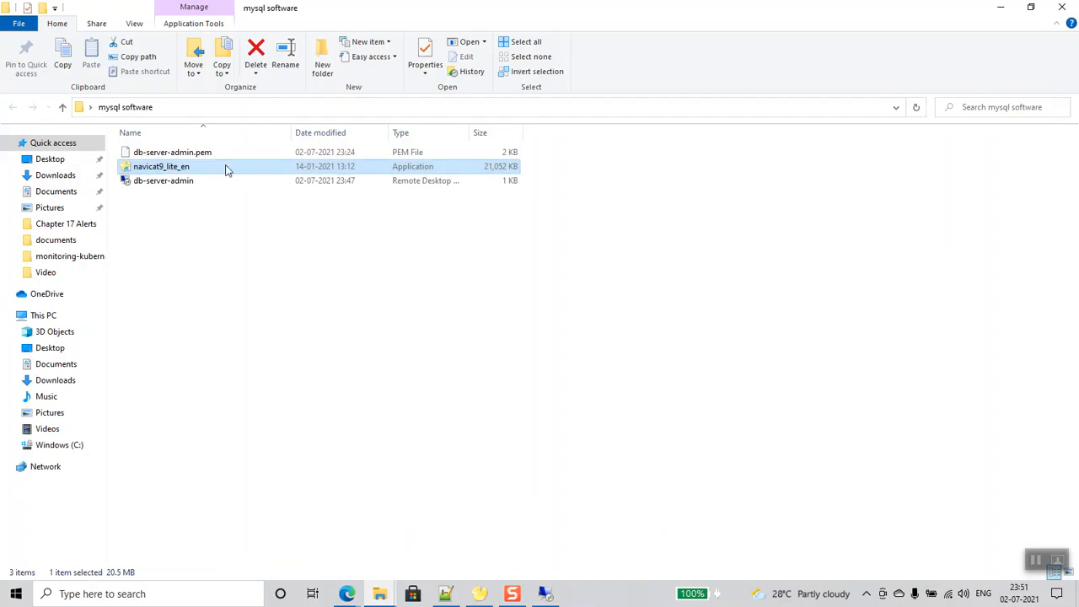
{"action": "right_click", "coordinate": [225, 169]}
{"action": "left_click", "coordinate": [257, 480]}
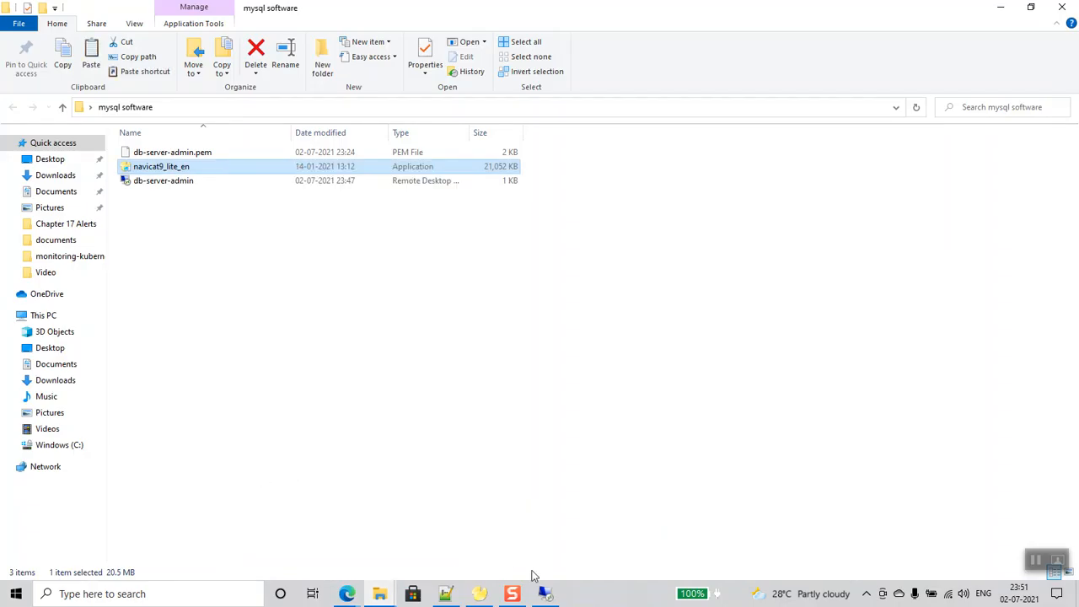
{"action": "left_click", "coordinate": [545, 594]}
{"action": "right_click", "coordinate": [352, 189]}
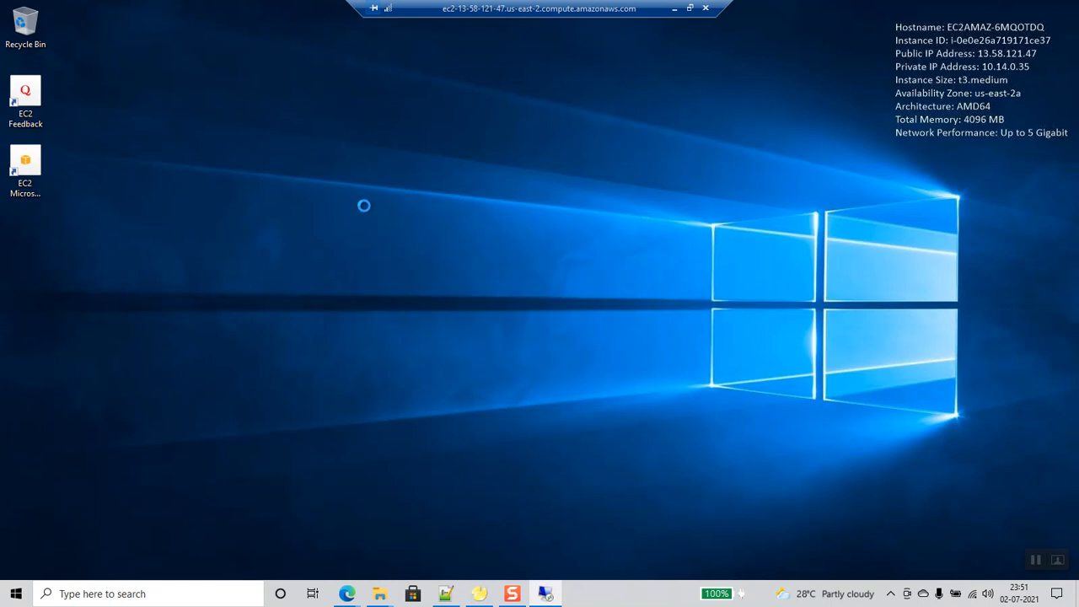
{"action": "left_click", "coordinate": [384, 248]}
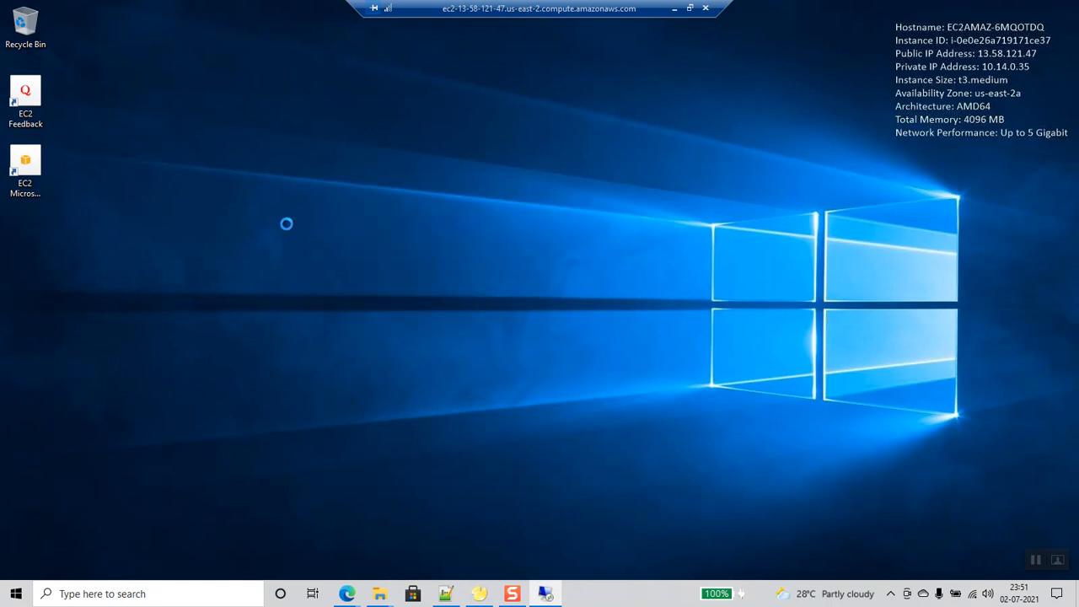
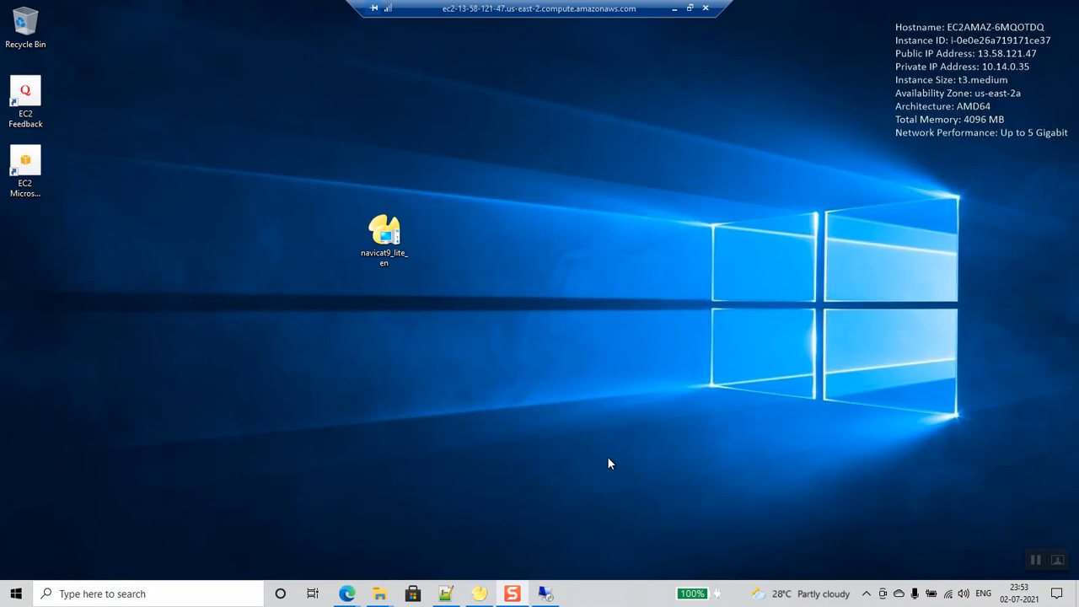
- Install Navicat Lite 9.0 from navicat9_lite_en with the default folder, Start menu folder and desktop icon
{"action": "left_click", "coordinate": [393, 238]}
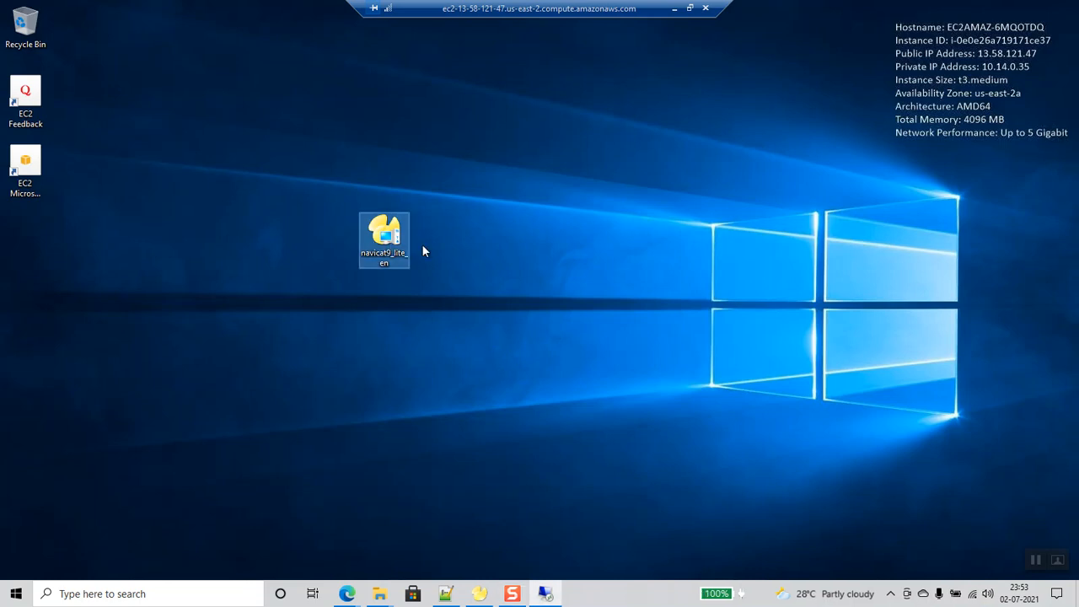
{"action": "left_click", "coordinate": [491, 264]}
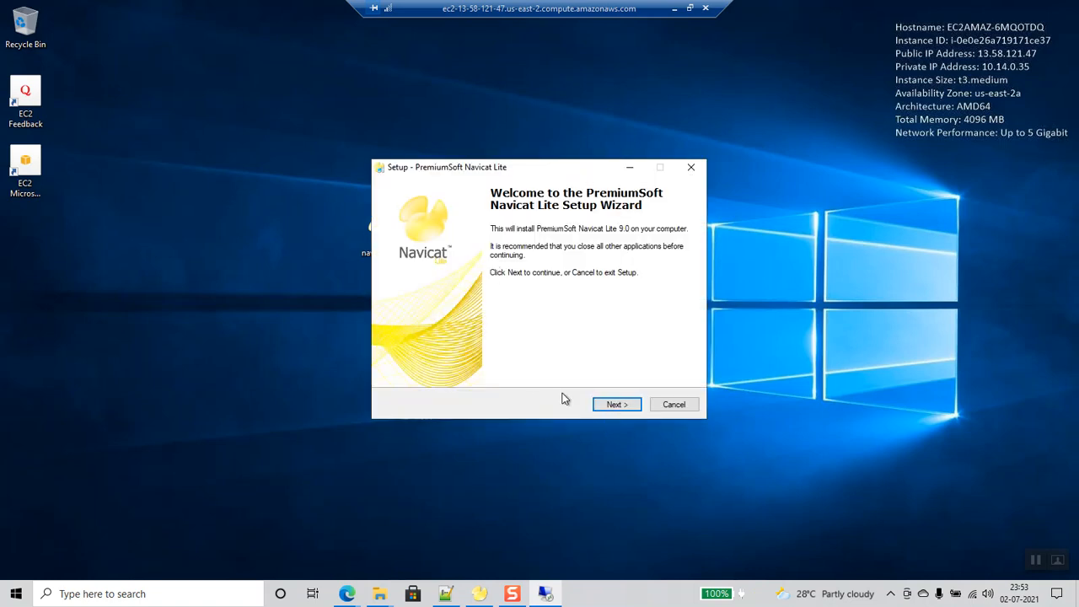
{"action": "left_click", "coordinate": [614, 405]}
{"action": "left_click", "coordinate": [468, 364]}
{"action": "left_click", "coordinate": [628, 405]}
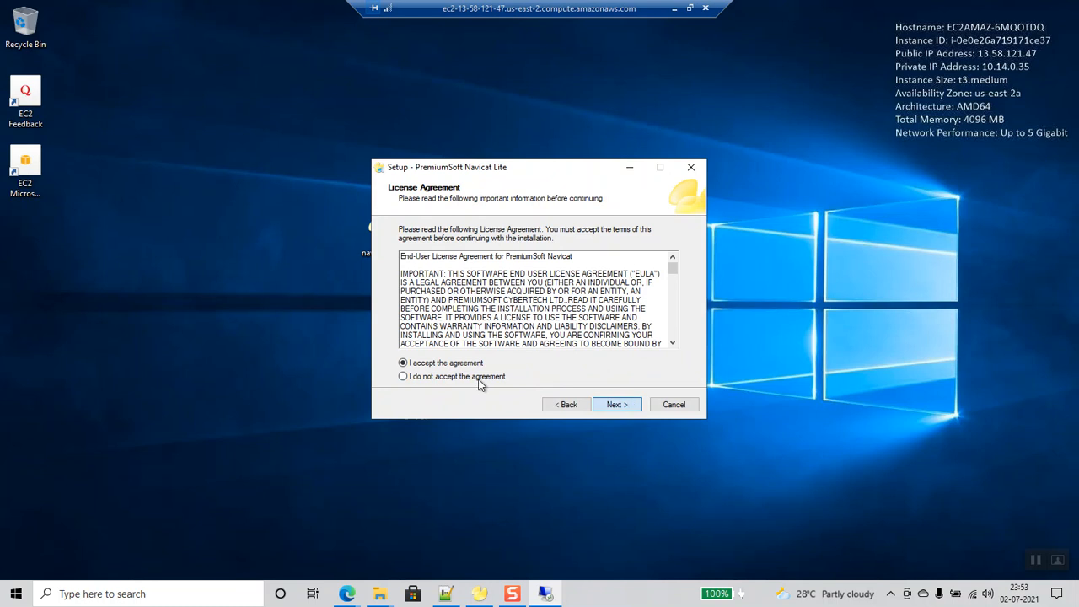
{"action": "left_click", "coordinate": [619, 407]}
{"action": "left_click", "coordinate": [615, 407]}
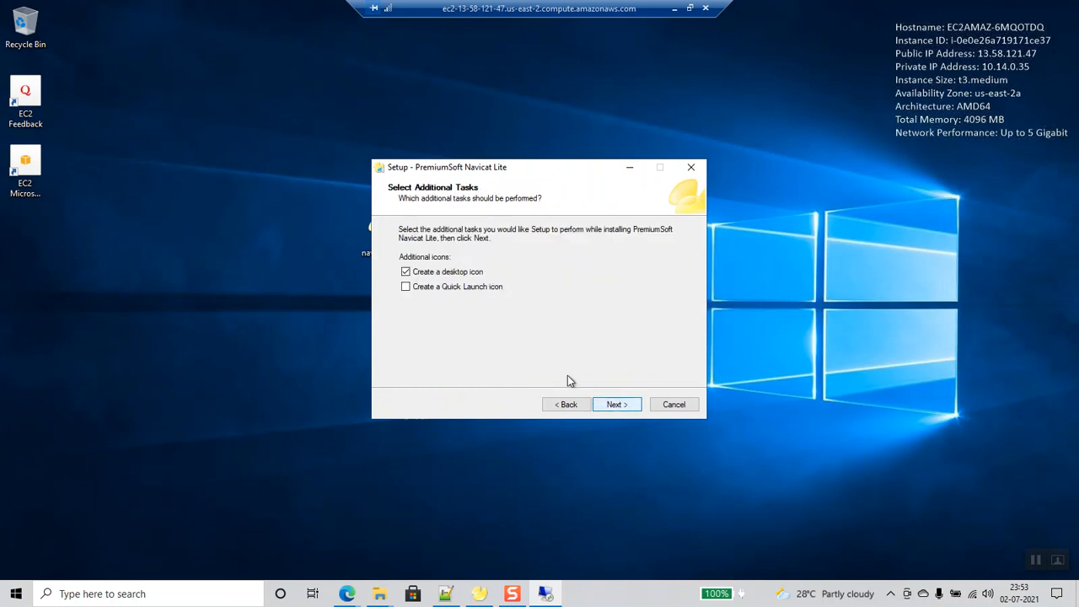
{"action": "left_click", "coordinate": [616, 405]}
{"action": "left_click", "coordinate": [616, 405]}
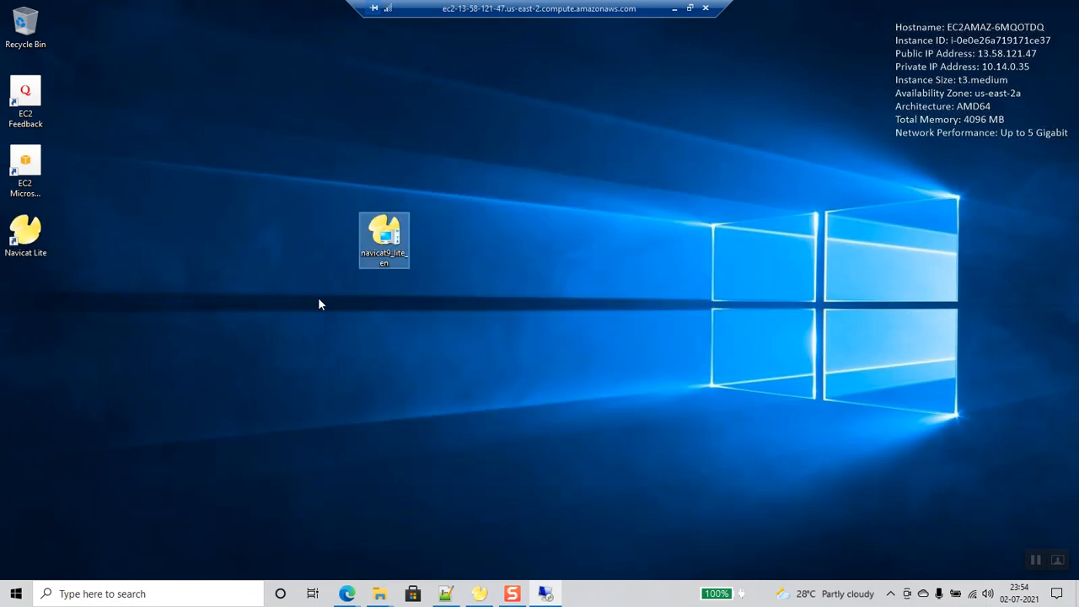
- Launch Navicat Lite, begin a new MySQL connection, and bring up the RDS databases page
{"action": "double_click", "coordinate": [17, 246]}
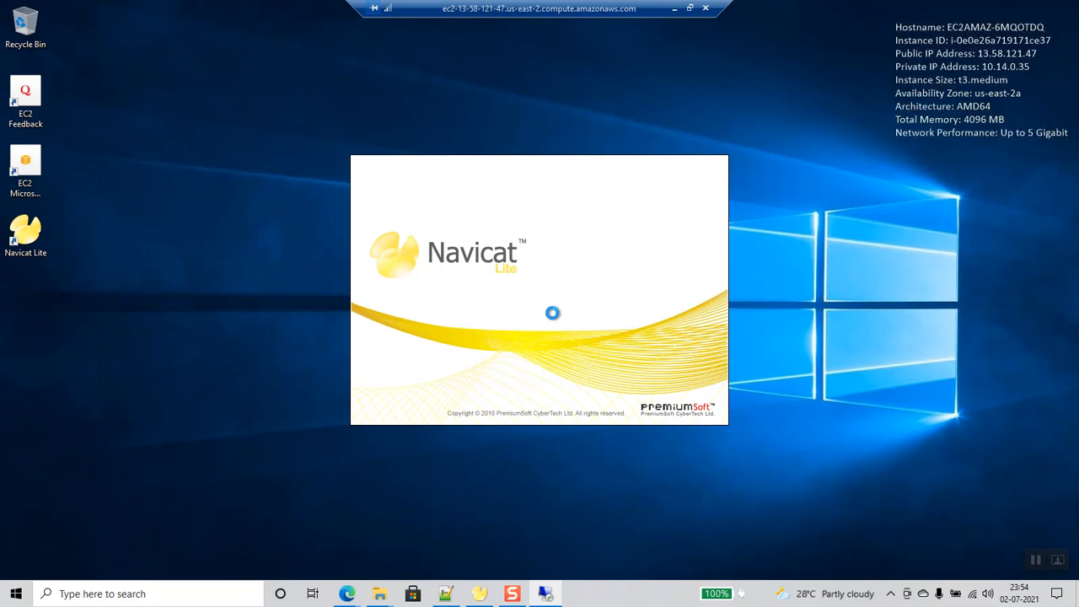
{"action": "left_click", "coordinate": [166, 179]}
{"action": "left_click", "coordinate": [173, 213]}
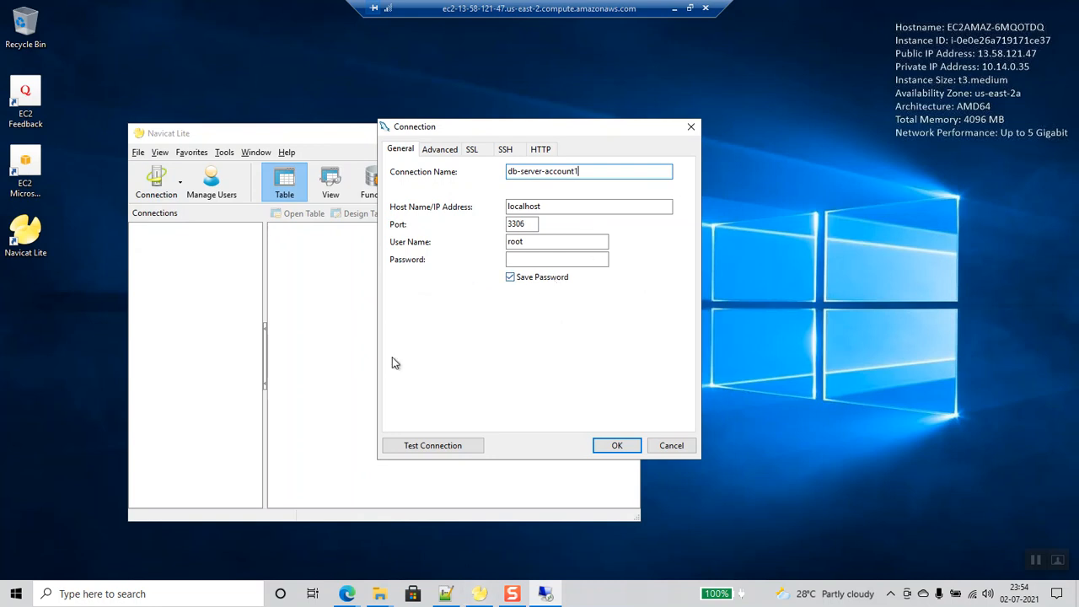
{"action": "mouse_move", "coordinate": [347, 592]}
{"action": "left_click", "coordinate": [271, 559]}
- Copy the db-server-test endpoint from RDS and make it the connection's Host
{"action": "left_click", "coordinate": [355, 241]}
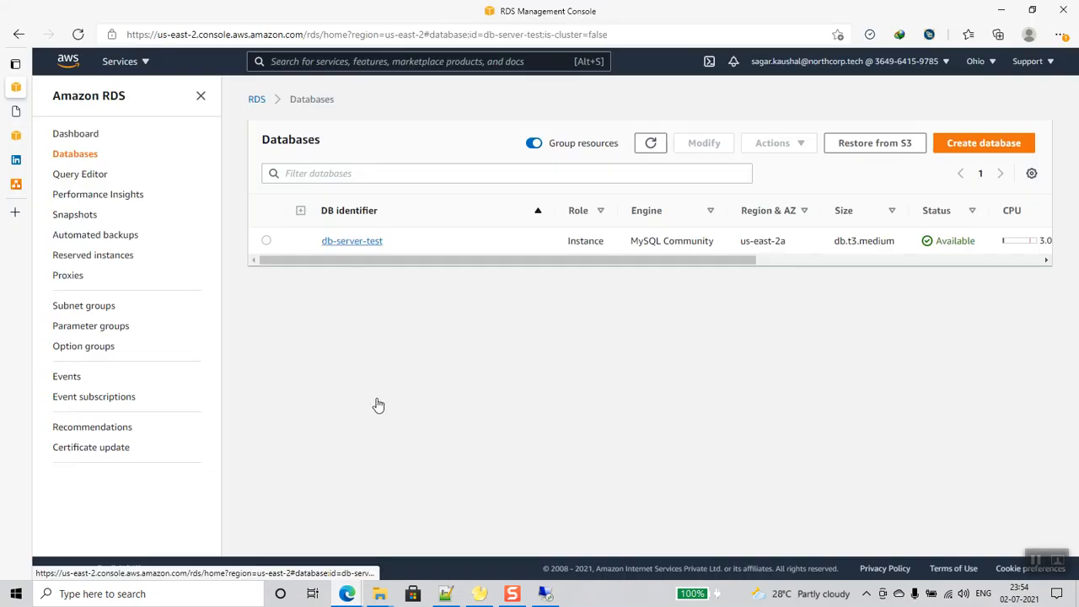
{"action": "left_click_drag", "start_coordinate": [264, 463], "coordinate": [358, 474]}
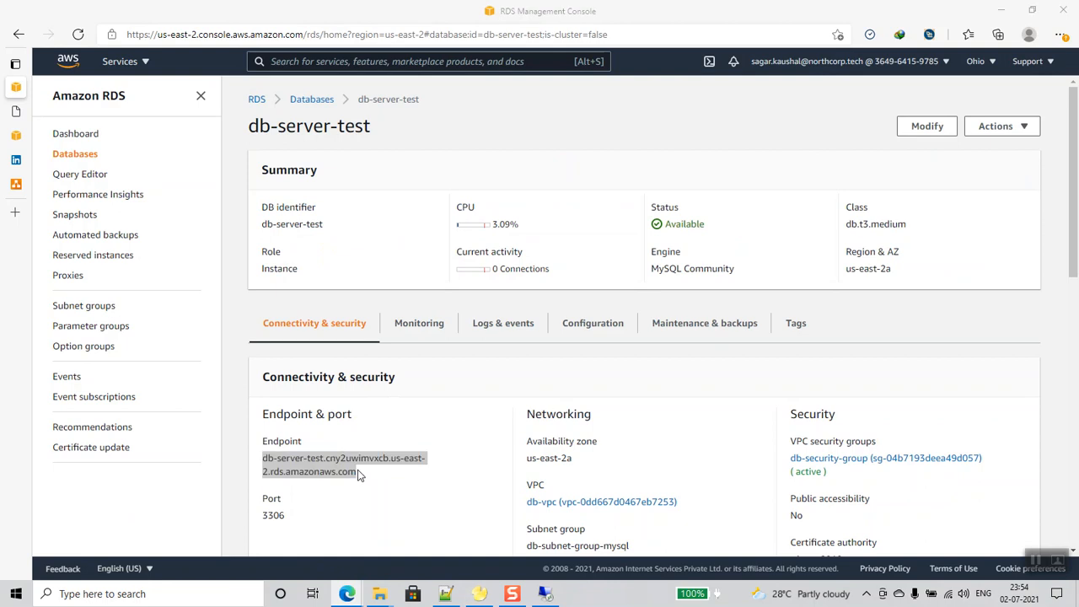
{"action": "key", "text": "alt+Tab"}
{"action": "double_click", "coordinate": [549, 207]}
{"action": "left_click", "coordinate": [549, 206]}
{"action": "key", "text": "ctrl+v"}
{"action": "left_click_drag", "start_coordinate": [543, 206], "coordinate": [499, 211]}
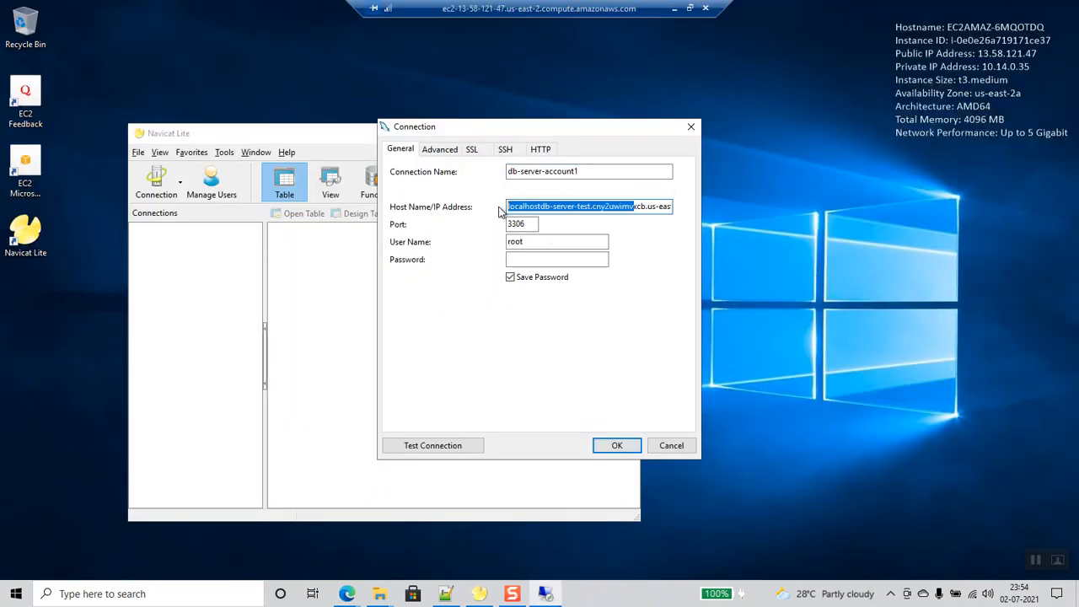
{"action": "key", "text": "End"}
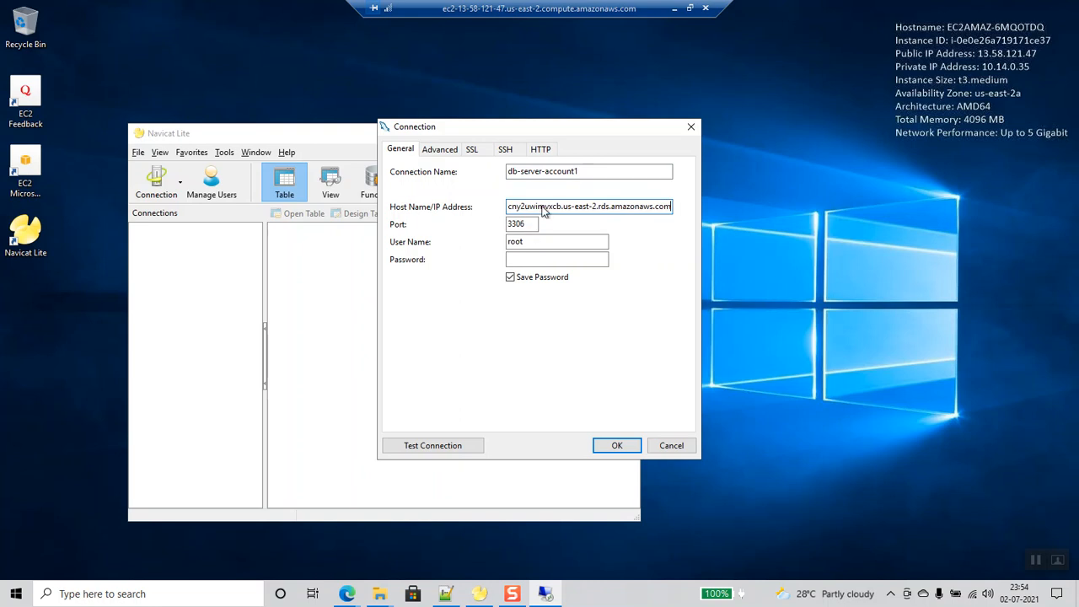
{"action": "key", "text": "ctrl+a"}
{"action": "key", "text": "Delete"}
{"action": "key", "text": "ctrl+v"}
- Set user name admin and the password, test successfully, and save db-server-account1
{"action": "double_click", "coordinate": [517, 243]}
{"action": "type", "text": "admin"}
{"action": "key", "text": "Tab"}
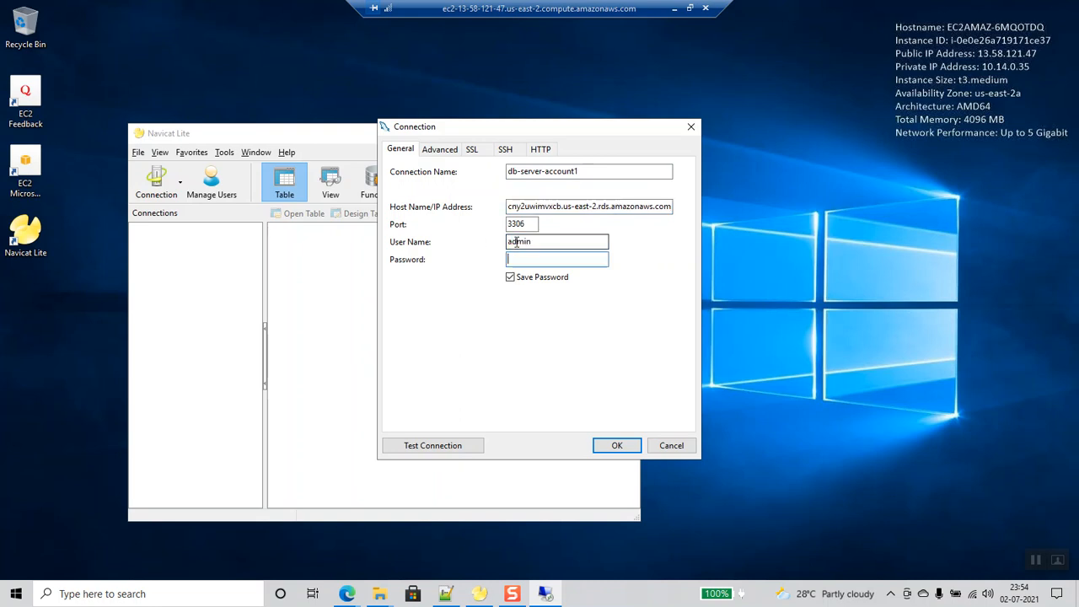
{"action": "type", "text": "•••••••••"}
{"action": "left_click", "coordinate": [463, 448]}
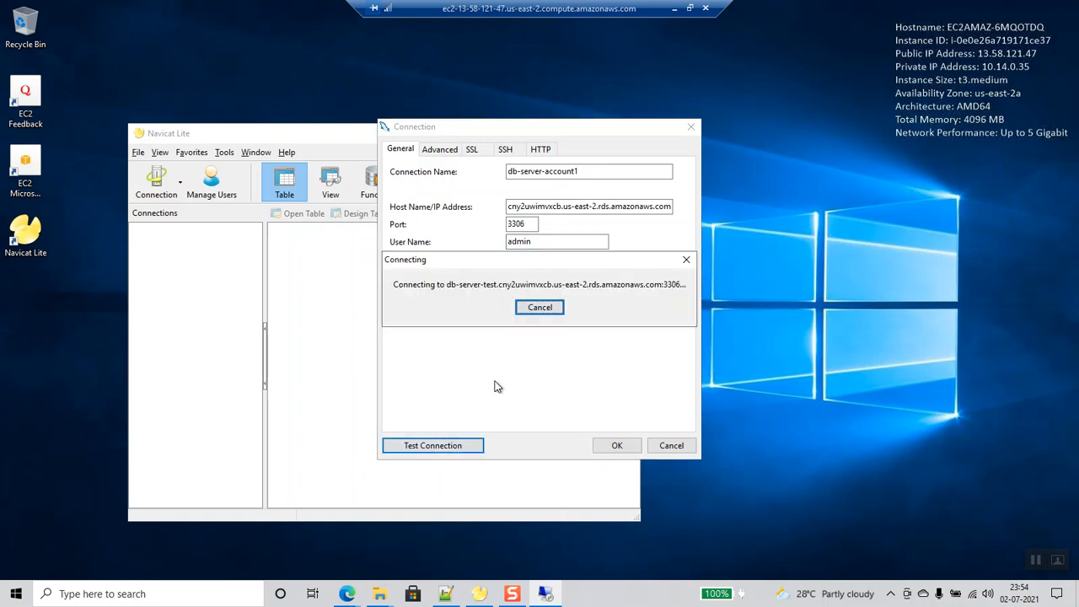
{"action": "left_click", "coordinate": [552, 317]}
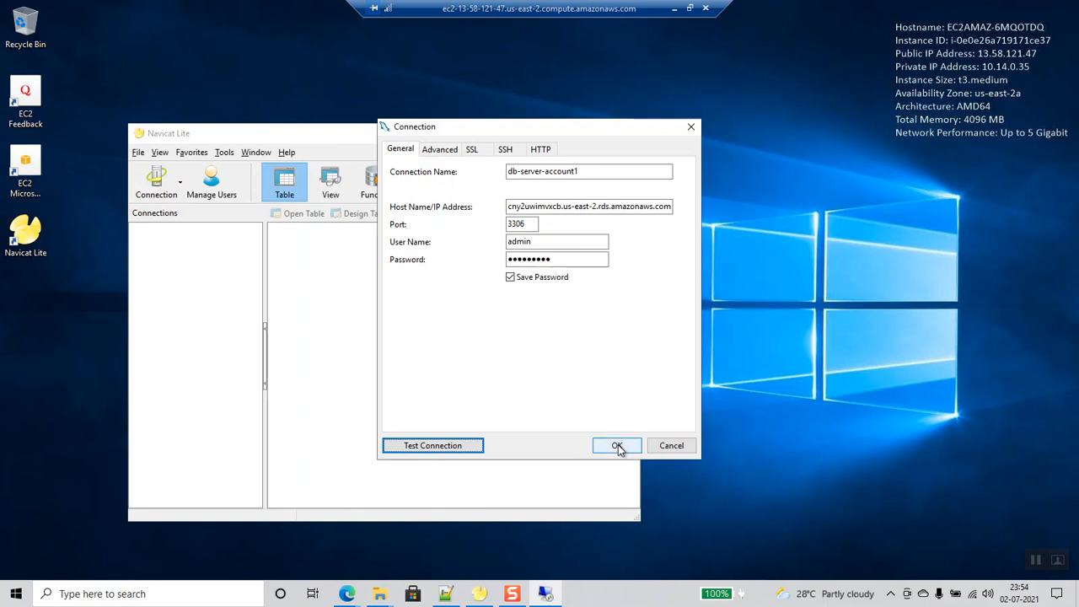
{"action": "left_click", "coordinate": [617, 445]}
- Open db-server-account1 and its firstdb database, then minimize Navicat and the remote session
{"action": "double_click", "coordinate": [206, 231]}
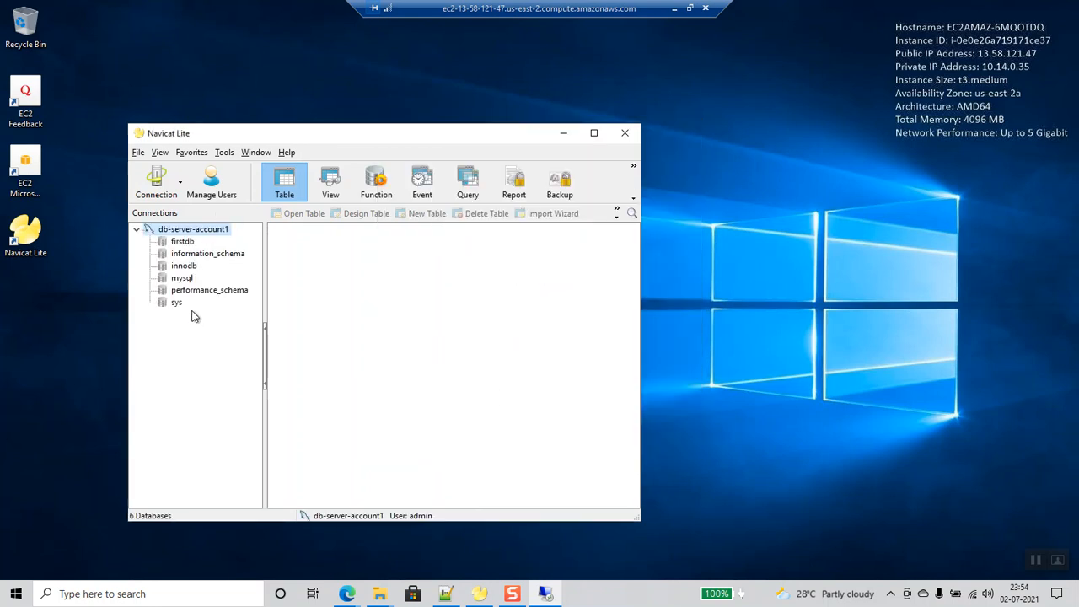
{"action": "double_click", "coordinate": [184, 244]}
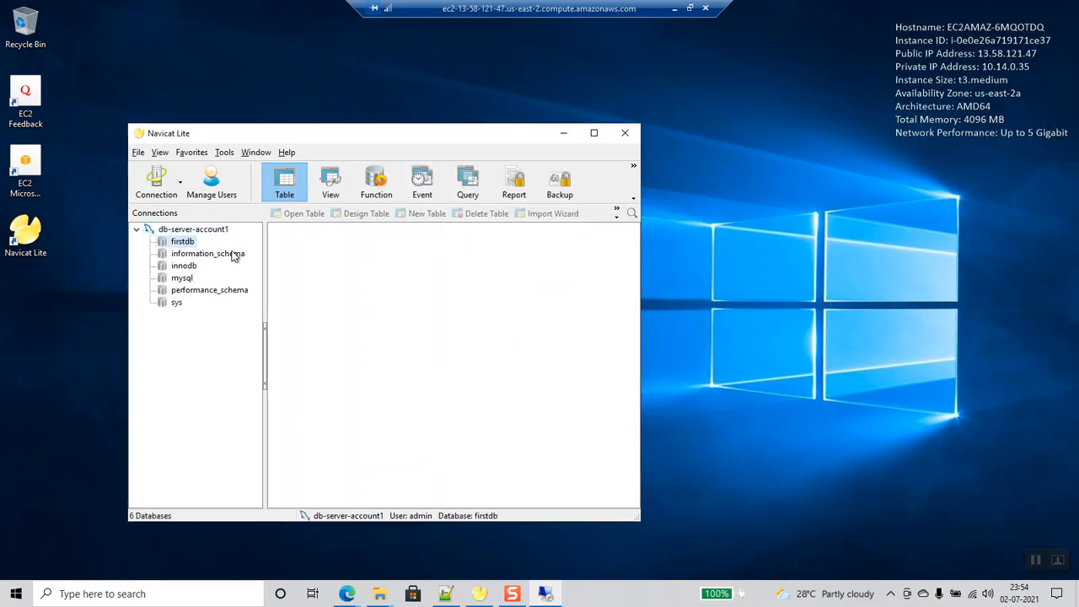
{"action": "left_click", "coordinate": [565, 135]}
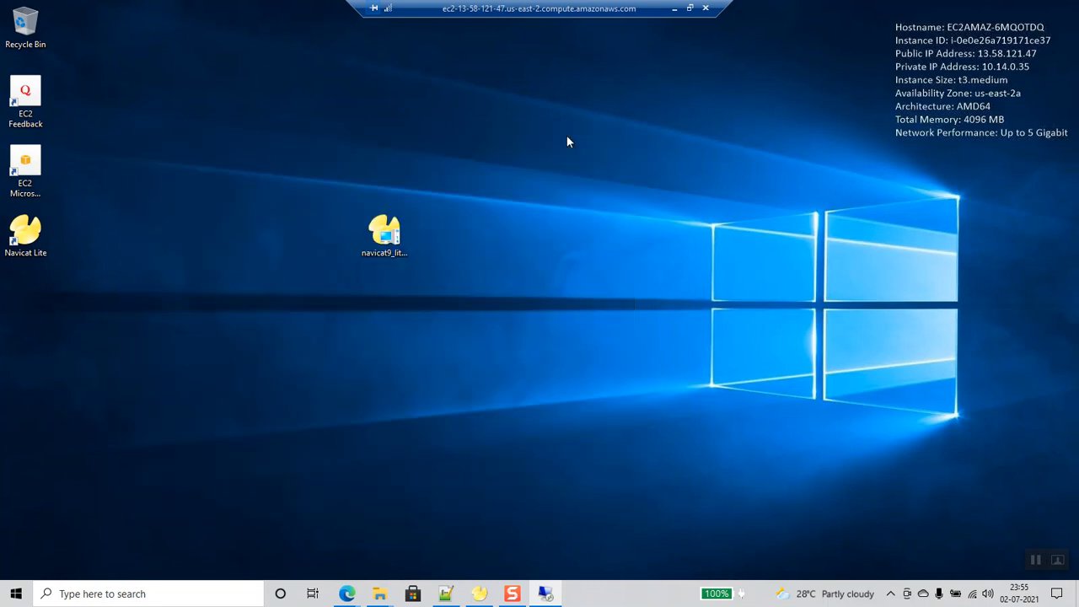
{"action": "left_click", "coordinate": [674, 9]}
- Leave the db-server-test RDS details for the EC2 Network interfaces list via Services
{"action": "left_click", "coordinate": [443, 376]}
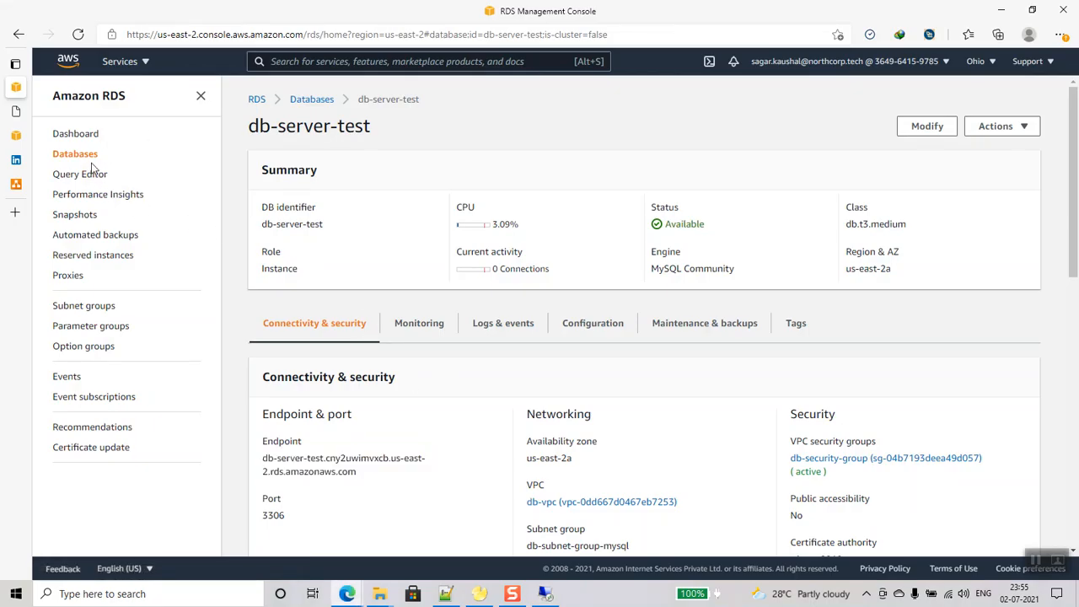
{"action": "scroll", "coordinate": [452, 359], "scroll_direction": "down", "scroll_amount": 4}
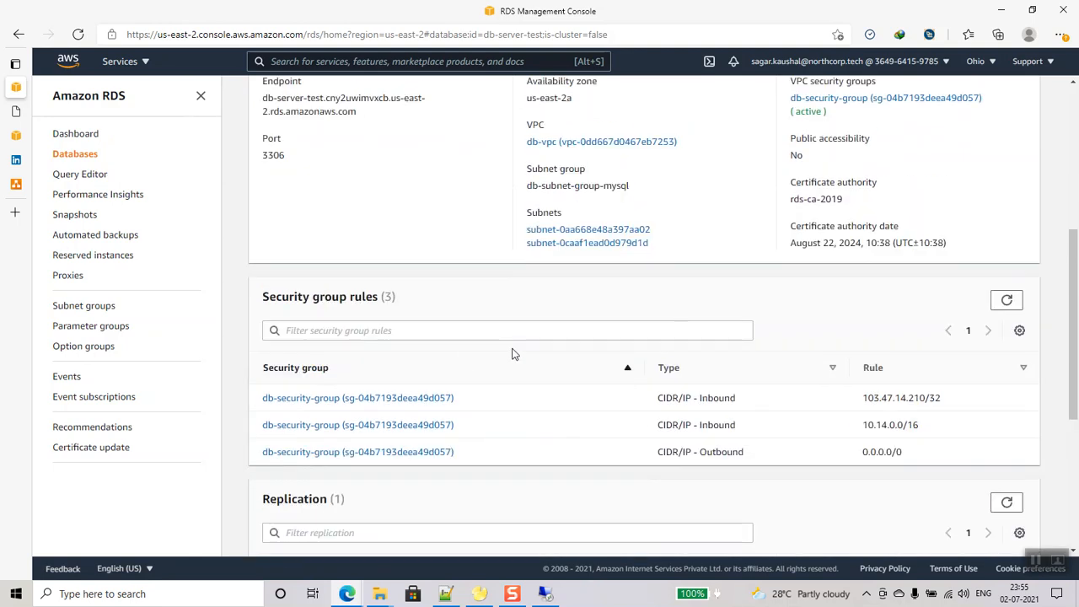
{"action": "scroll", "coordinate": [511, 354], "scroll_direction": "up", "scroll_amount": 2}
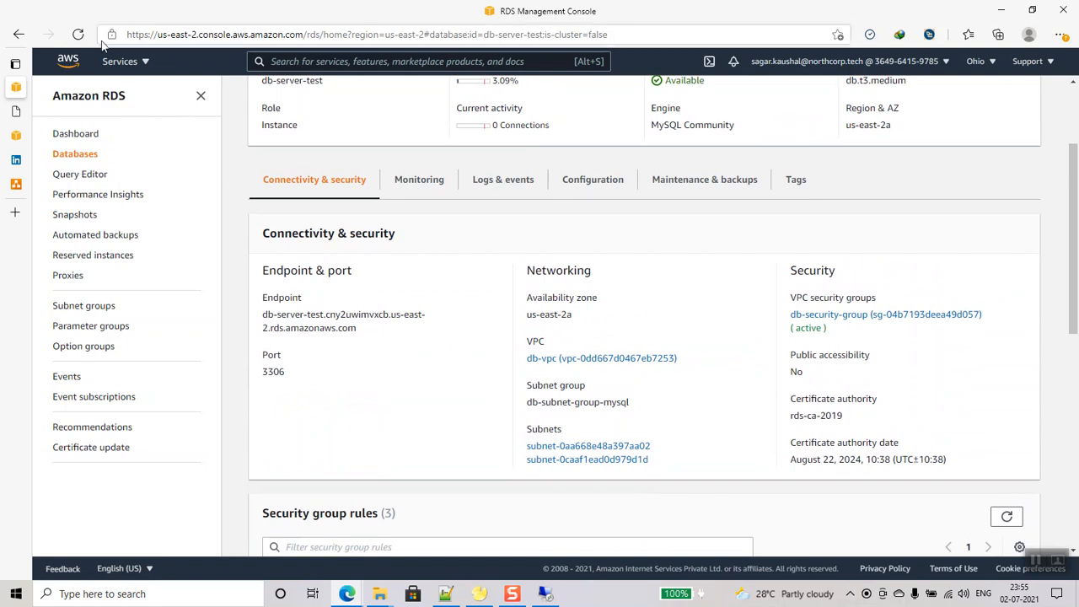
{"action": "left_click", "coordinate": [140, 66]}
{"action": "left_click", "coordinate": [100, 216]}
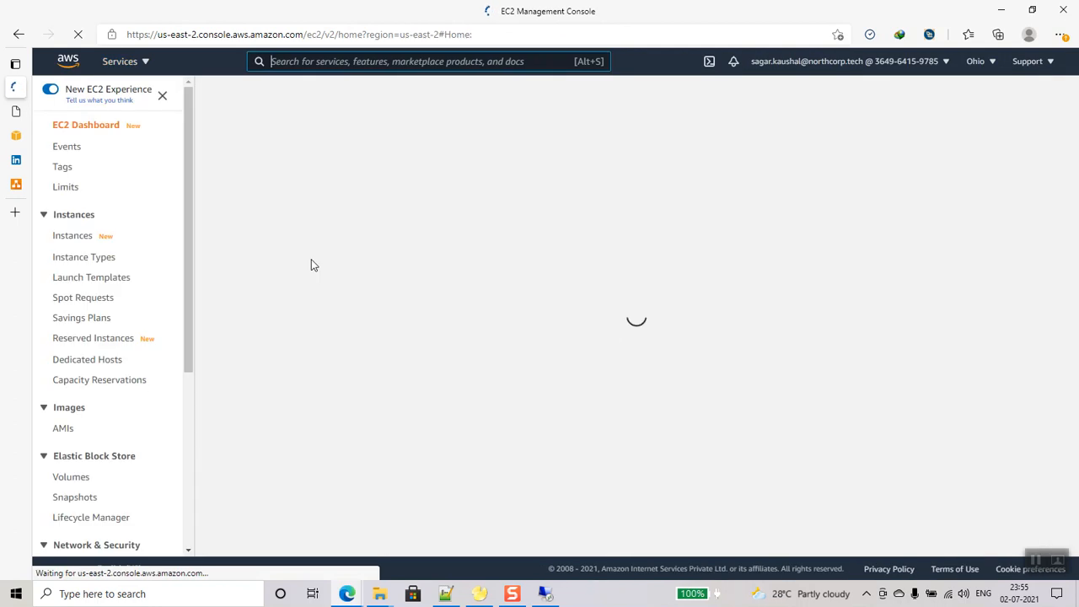
{"action": "scroll", "coordinate": [97, 354], "scroll_direction": "down", "scroll_amount": 3}
{"action": "scroll", "coordinate": [105, 401], "scroll_direction": "down", "scroll_amount": 1}
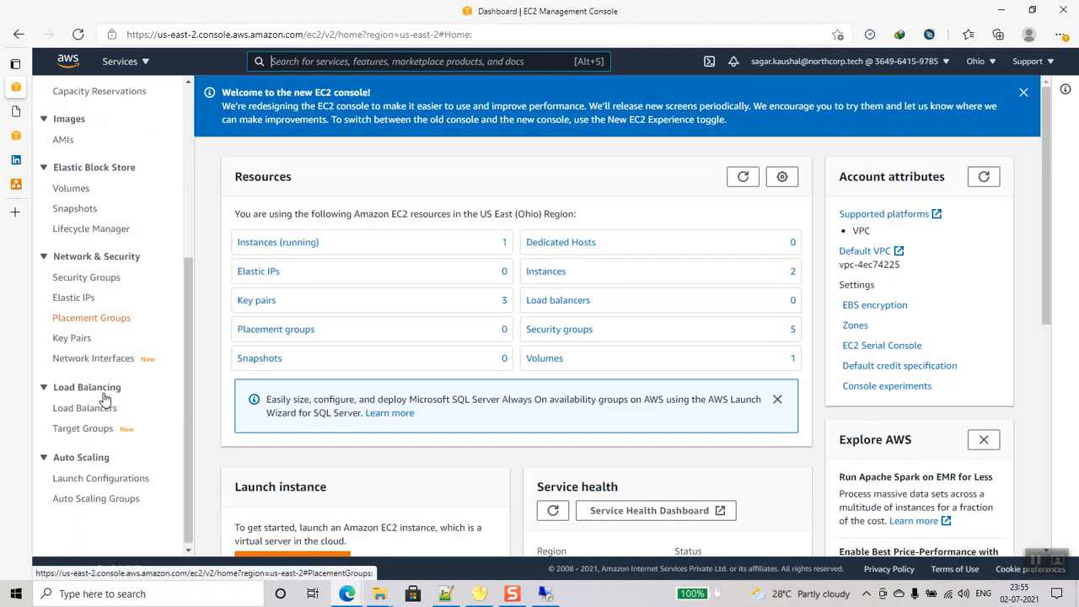
{"action": "left_click", "coordinate": [103, 358]}
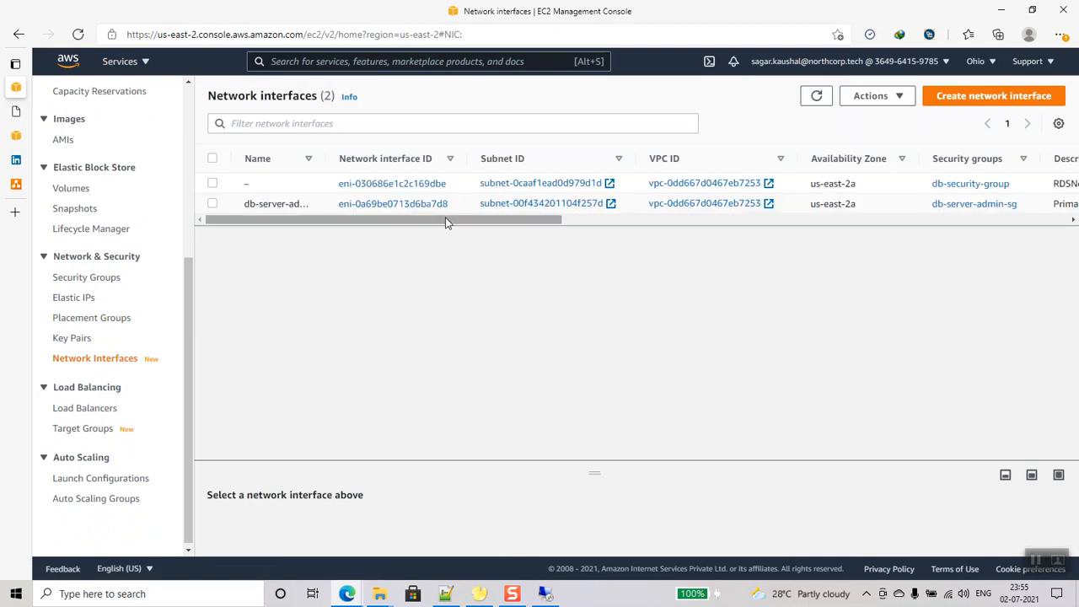
- Compare the interfaces' IPs and copy the RDS interface's private IP 10.14.1.218
{"action": "left_click_drag", "start_coordinate": [449, 220], "coordinate": [585, 223]}
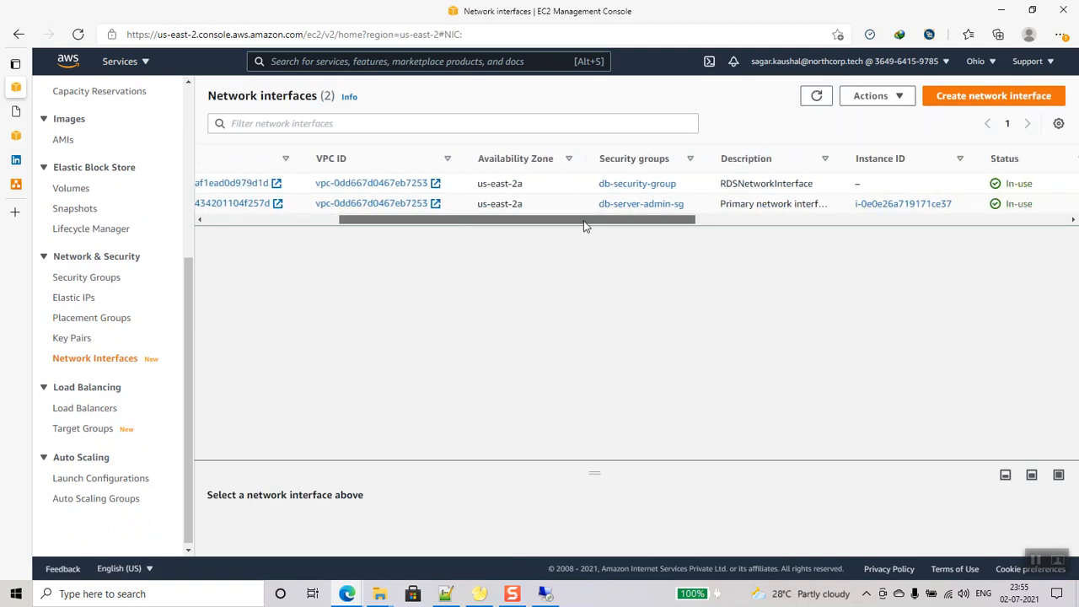
{"action": "left_click_drag", "start_coordinate": [632, 226], "coordinate": [805, 224]}
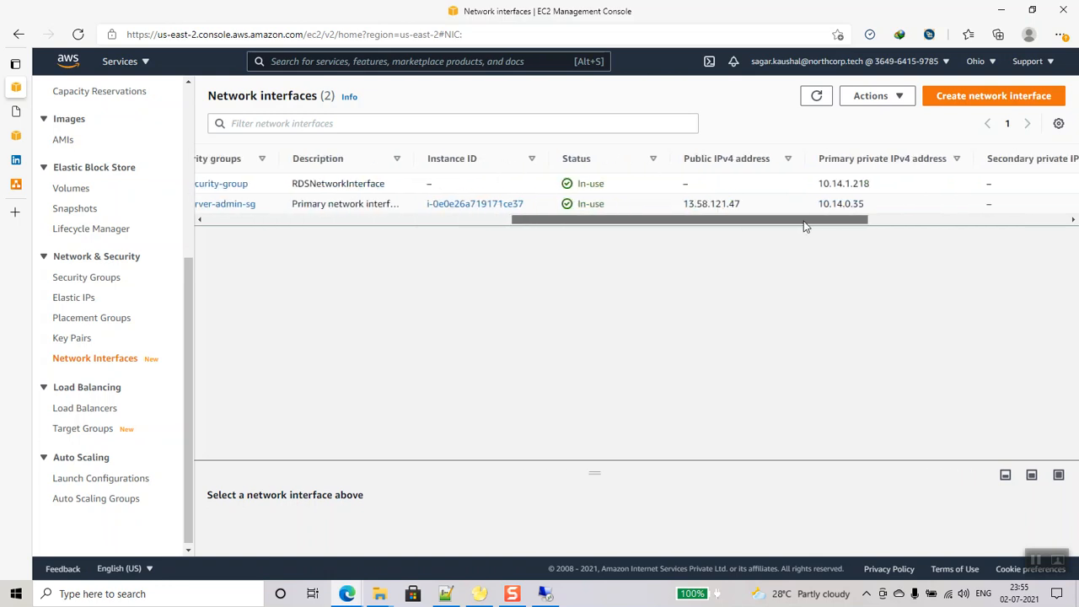
{"action": "double_click", "coordinate": [730, 204]}
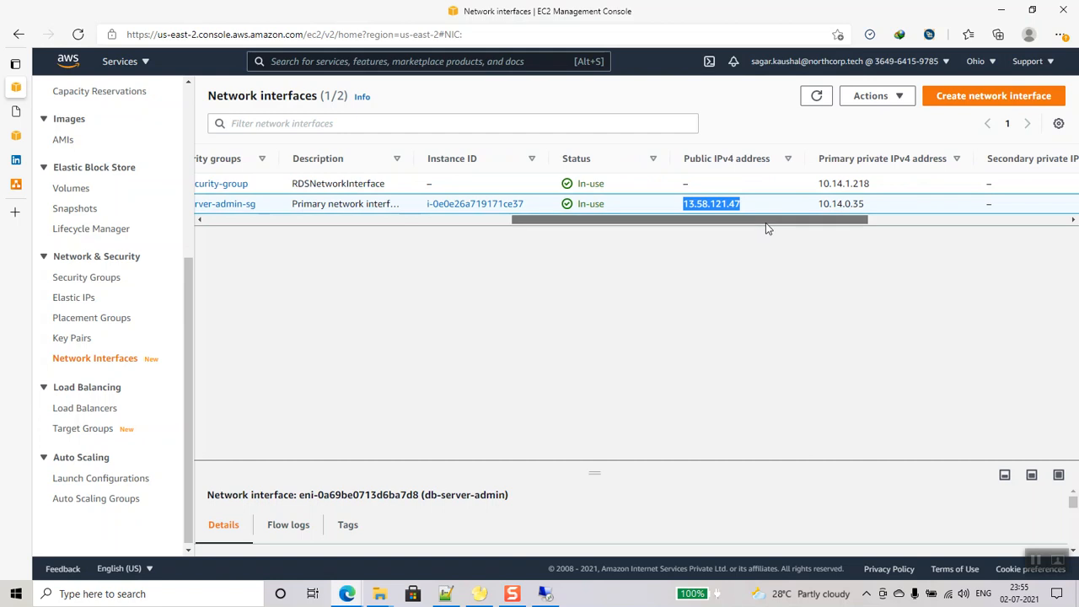
{"action": "left_click_drag", "start_coordinate": [766, 222], "coordinate": [793, 223]}
{"action": "double_click", "coordinate": [769, 203]}
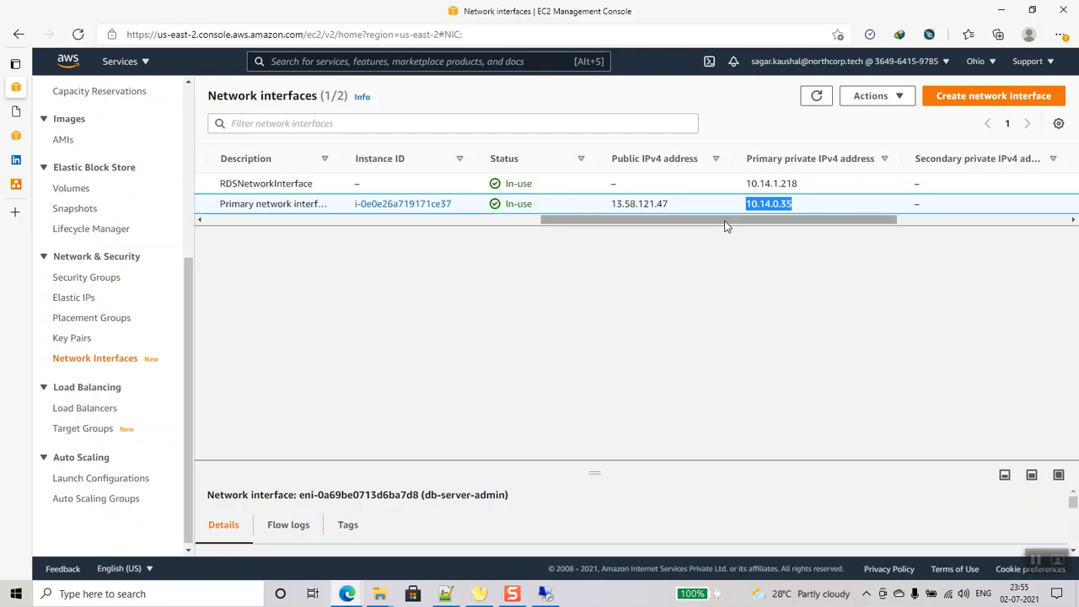
{"action": "left_click_drag", "start_coordinate": [725, 226], "coordinate": [344, 229]}
{"action": "left_click", "coordinate": [213, 204]}
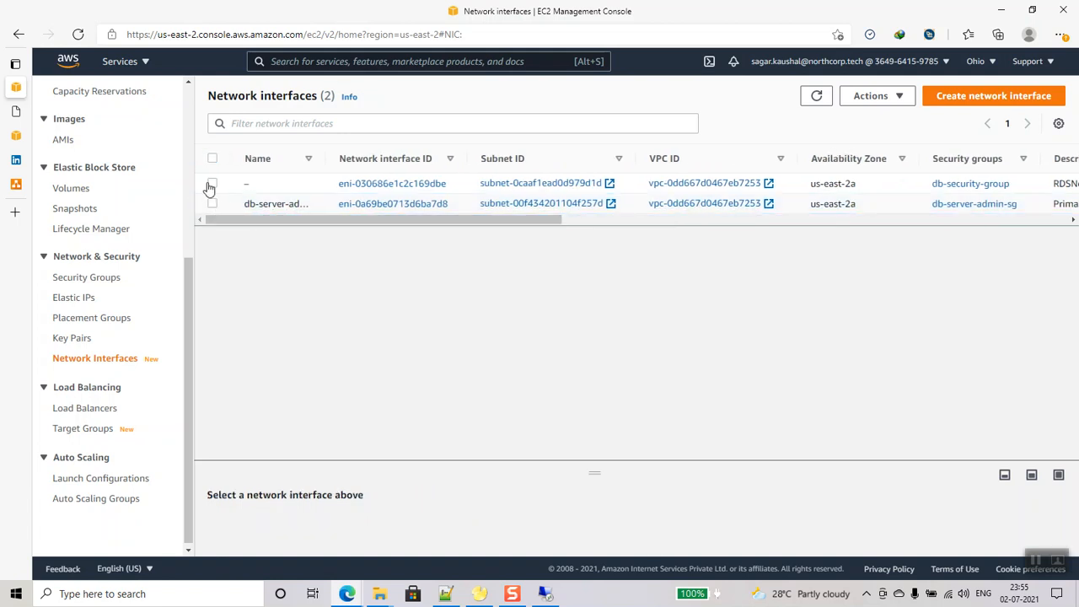
{"action": "left_click", "coordinate": [212, 185]}
{"action": "left_click_drag", "start_coordinate": [388, 224], "coordinate": [759, 227]}
{"action": "double_click", "coordinate": [714, 182]}
{"action": "key", "text": "ctrl+c"}
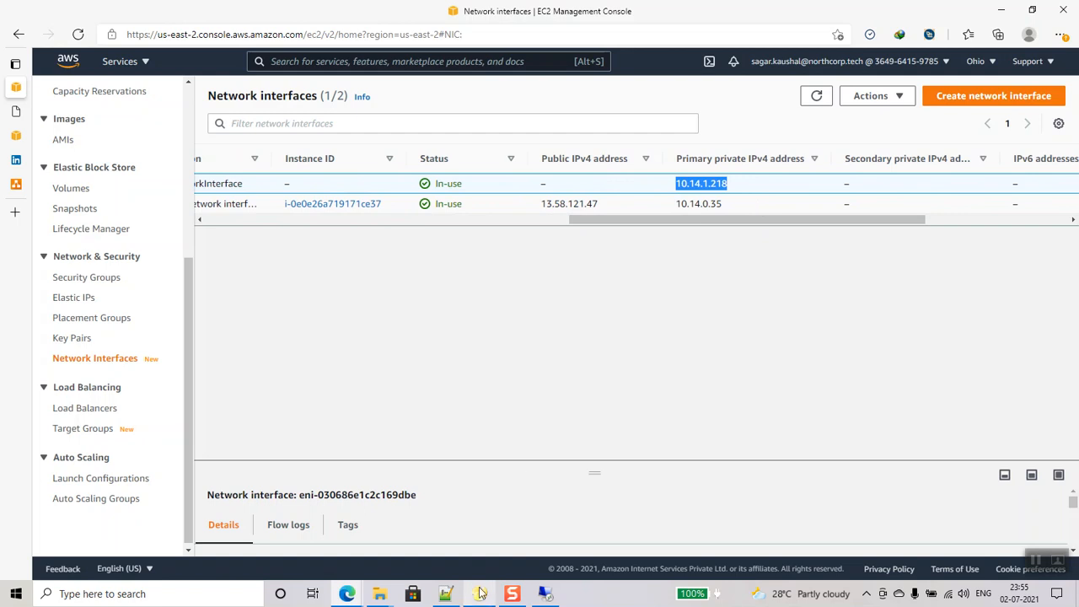
- Record 'db server private ip' with 10.14.1.218 in the Notepad++ notes, then return to EC2
{"action": "left_click", "coordinate": [445, 593]}
{"action": "left_click", "coordinate": [255, 205]}
{"action": "left_click", "coordinate": [90, 125]}
{"action": "type", "text": "db server private ip"}
{"action": "key", "text": "ctrl+v"}
{"action": "left_click", "coordinate": [346, 593]}
{"action": "left_click_drag", "start_coordinate": [657, 233], "coordinate": [274, 224]}
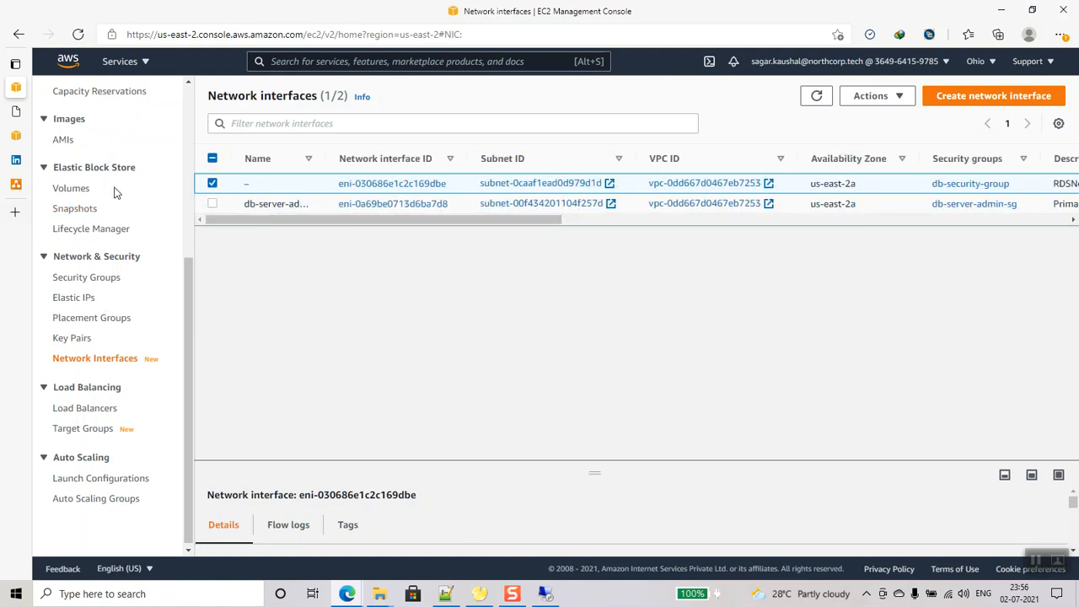
{"action": "scroll", "coordinate": [91, 279], "scroll_direction": "up", "scroll_amount": 1}
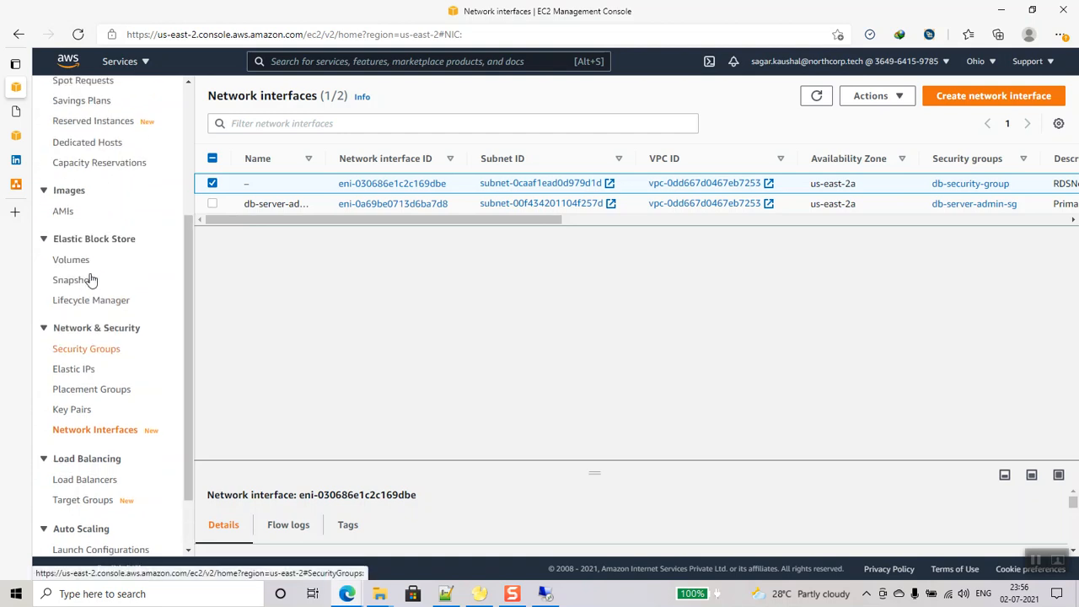
- Start a new Network Load Balancer named db-nlb
{"action": "left_click", "coordinate": [76, 476]}
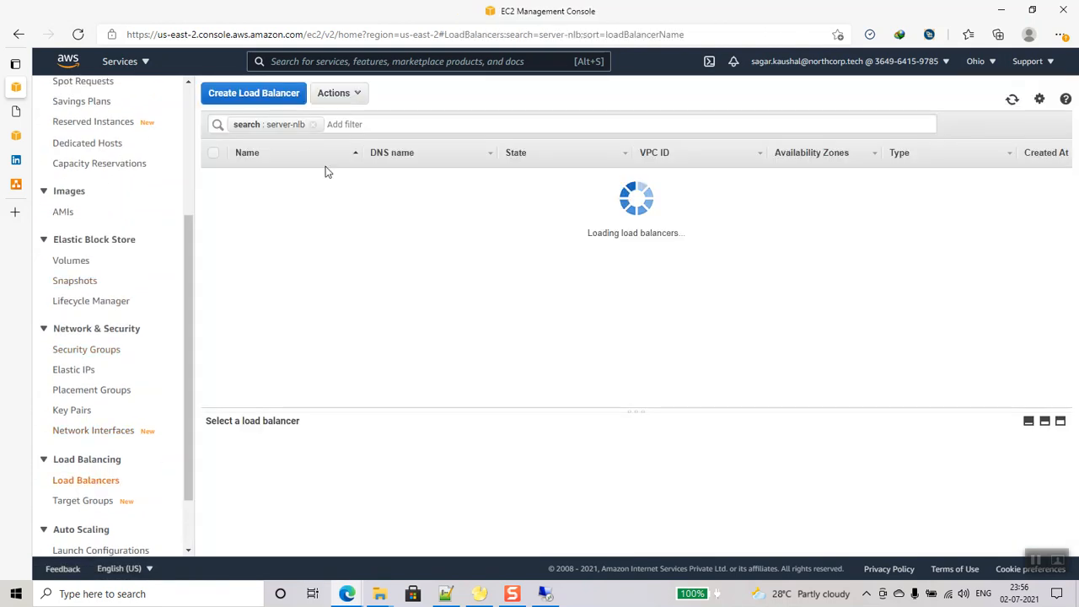
{"action": "left_click", "coordinate": [262, 95]}
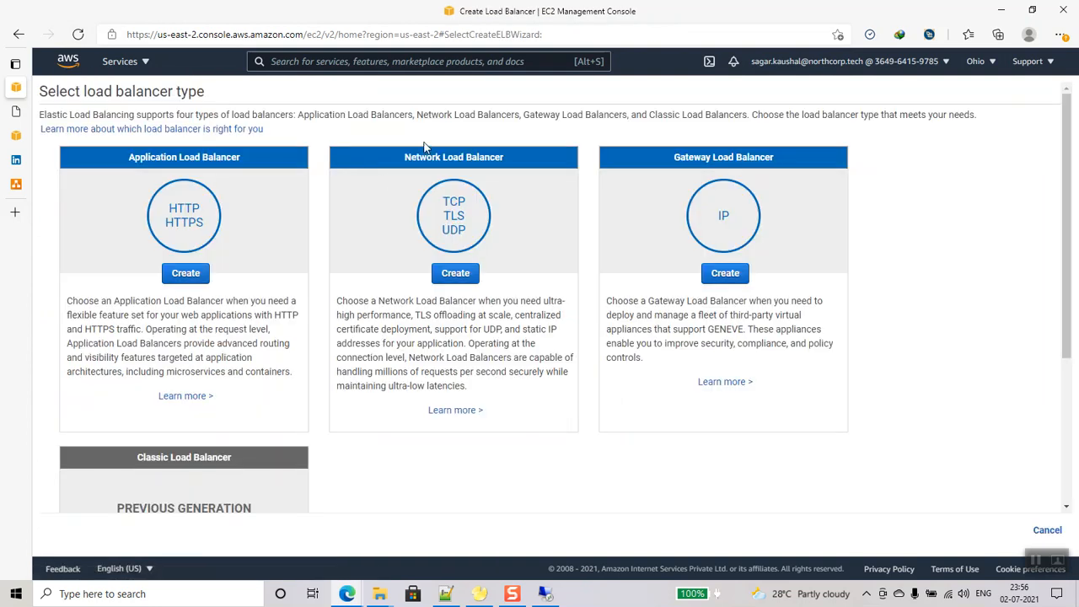
{"action": "left_click", "coordinate": [440, 275]}
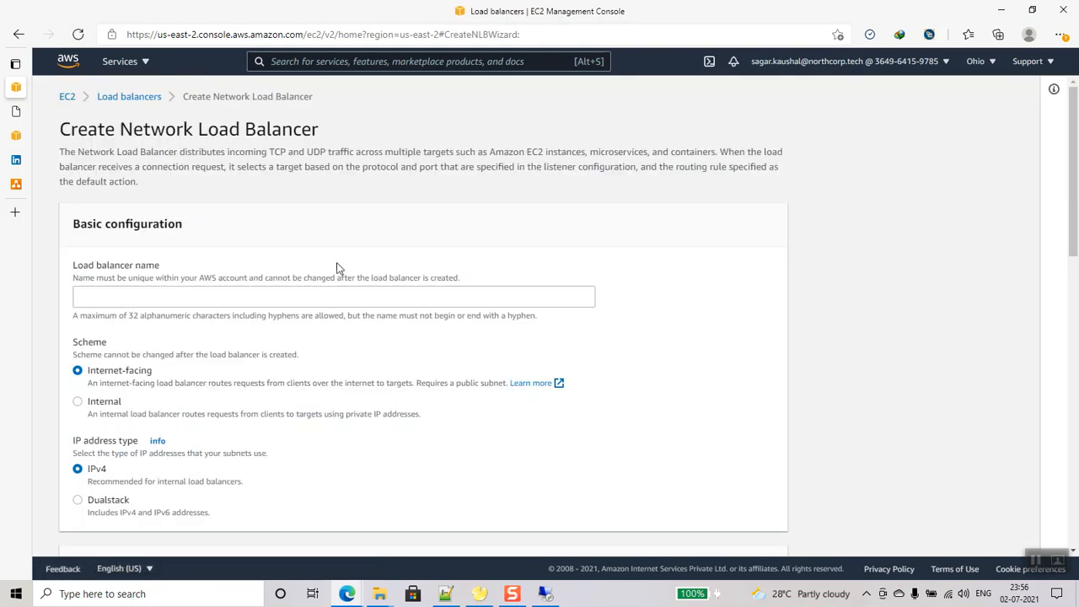
{"action": "left_click", "coordinate": [255, 299]}
{"action": "type", "text": "db-nlb"}
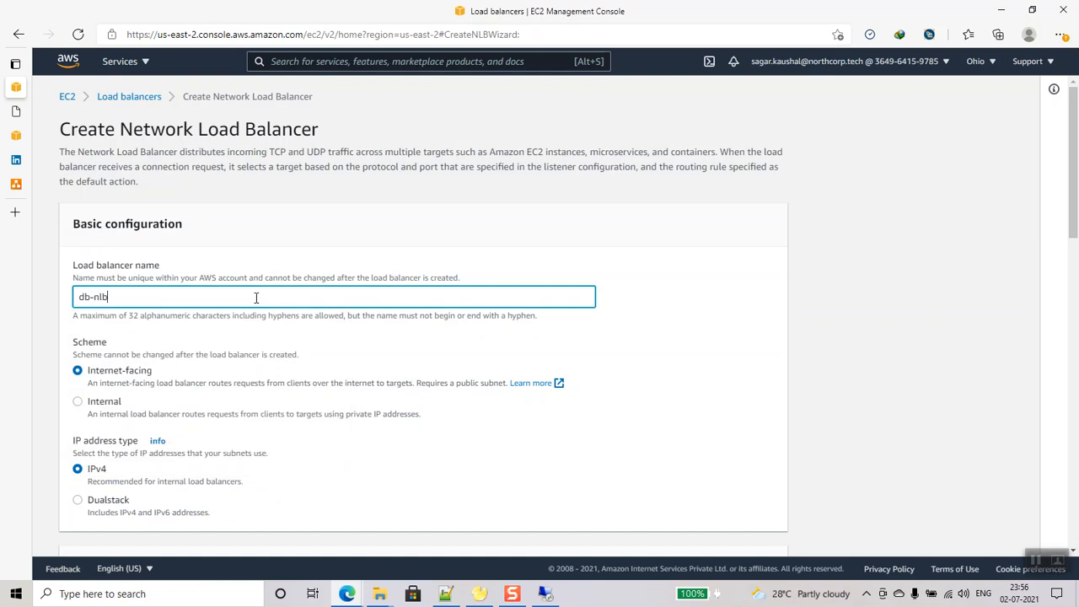
- Make db-nlb internal, in db-vpc, mapped to availability zone us-east-2a
{"action": "scroll", "coordinate": [270, 300], "scroll_direction": "down", "scroll_amount": 1}
{"action": "left_click", "coordinate": [109, 328]}
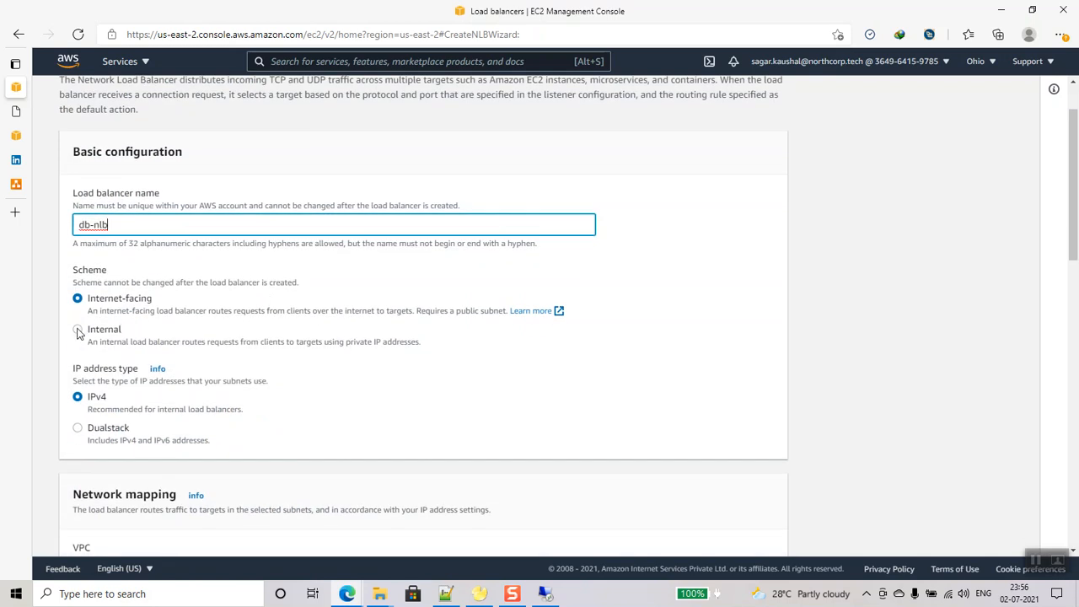
{"action": "scroll", "coordinate": [250, 332], "scroll_direction": "down", "scroll_amount": 3}
{"action": "left_click", "coordinate": [277, 384]}
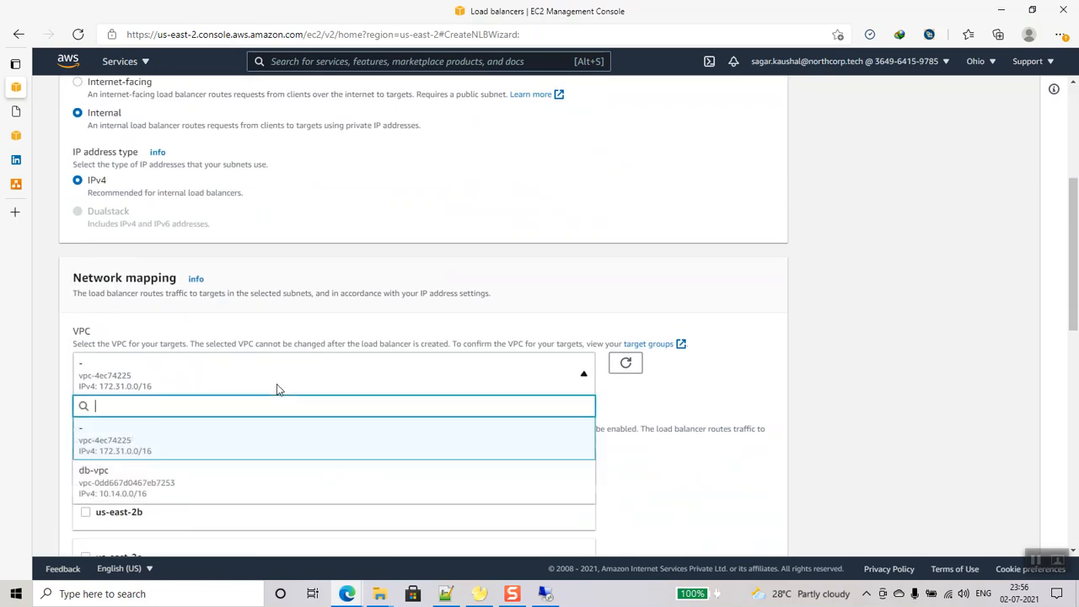
{"action": "left_click", "coordinate": [210, 486]}
{"action": "scroll", "coordinate": [290, 403], "scroll_direction": "down", "scroll_amount": 3}
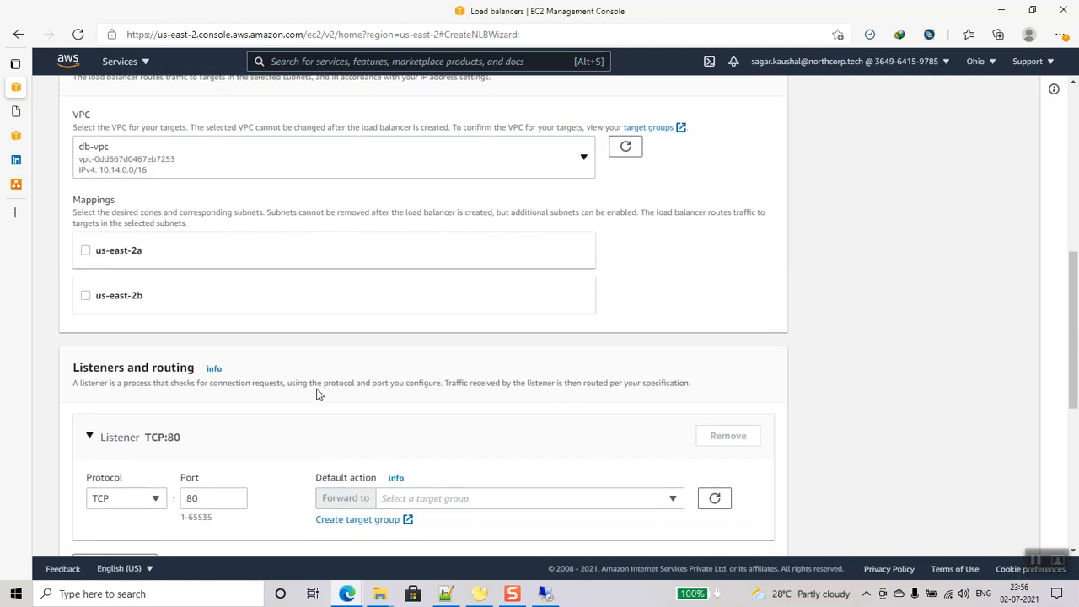
{"action": "left_click", "coordinate": [86, 250]}
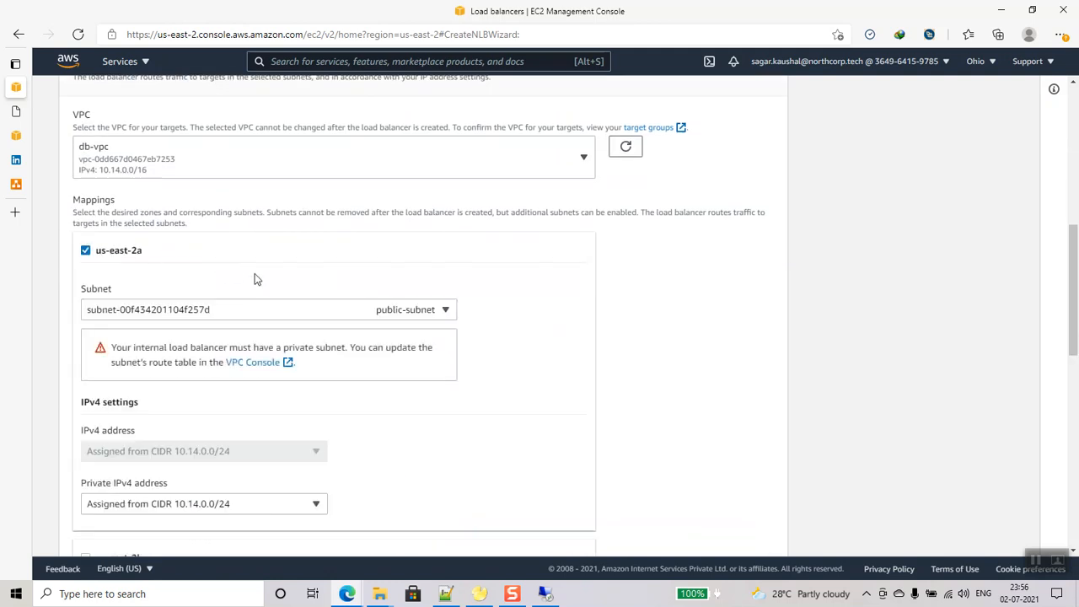
- Change the listener port from 80 to TCP 3306
{"action": "scroll", "coordinate": [464, 381], "scroll_direction": "down", "scroll_amount": 4}
{"action": "scroll", "coordinate": [444, 378], "scroll_direction": "up", "scroll_amount": 5}
{"action": "scroll", "coordinate": [443, 378], "scroll_direction": "down", "scroll_amount": 2}
{"action": "scroll", "coordinate": [366, 377], "scroll_direction": "down", "scroll_amount": 1}
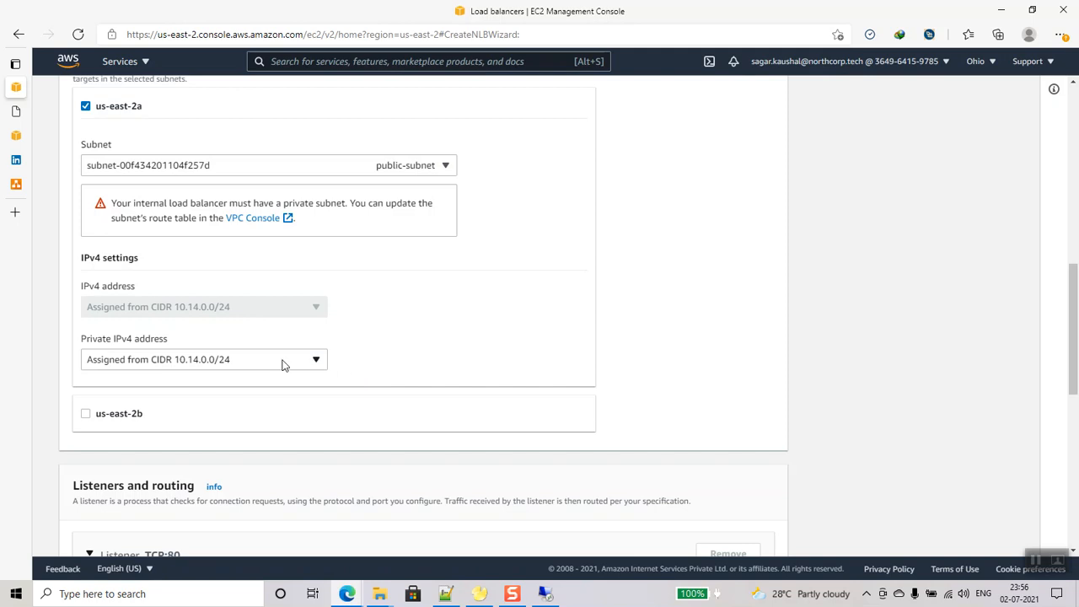
{"action": "scroll", "coordinate": [344, 366], "scroll_direction": "down", "scroll_amount": 3}
{"action": "double_click", "coordinate": [216, 399]}
{"action": "type", "text": "2"}
{"action": "key", "text": "BackSpace"}
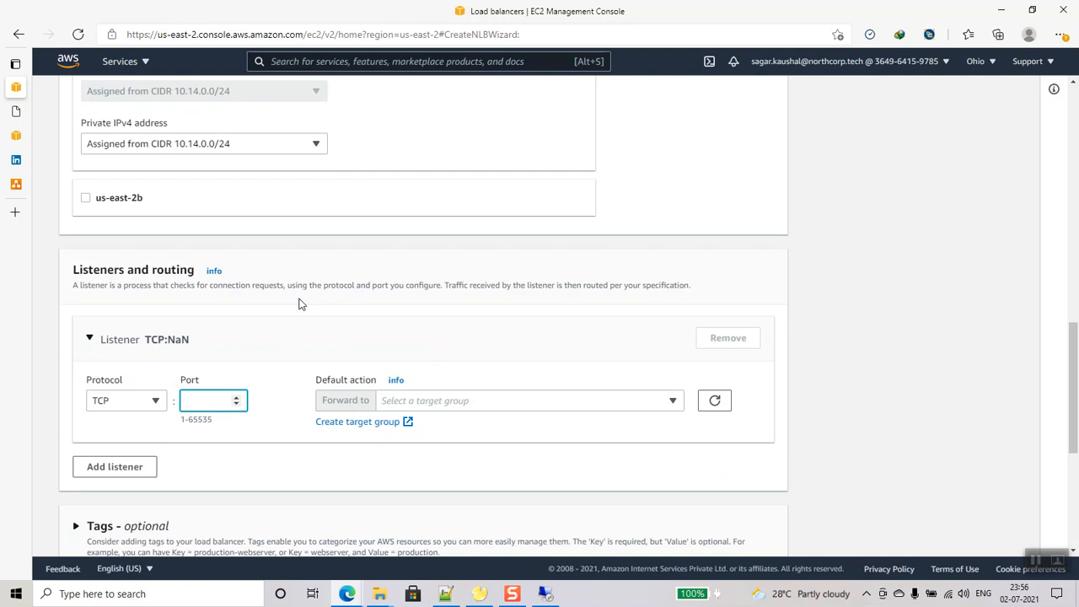
{"action": "type", "text": "3306"}
- Begin a target group using IP addresses as targets, on TCP port 3306
{"action": "left_click", "coordinate": [355, 422]}
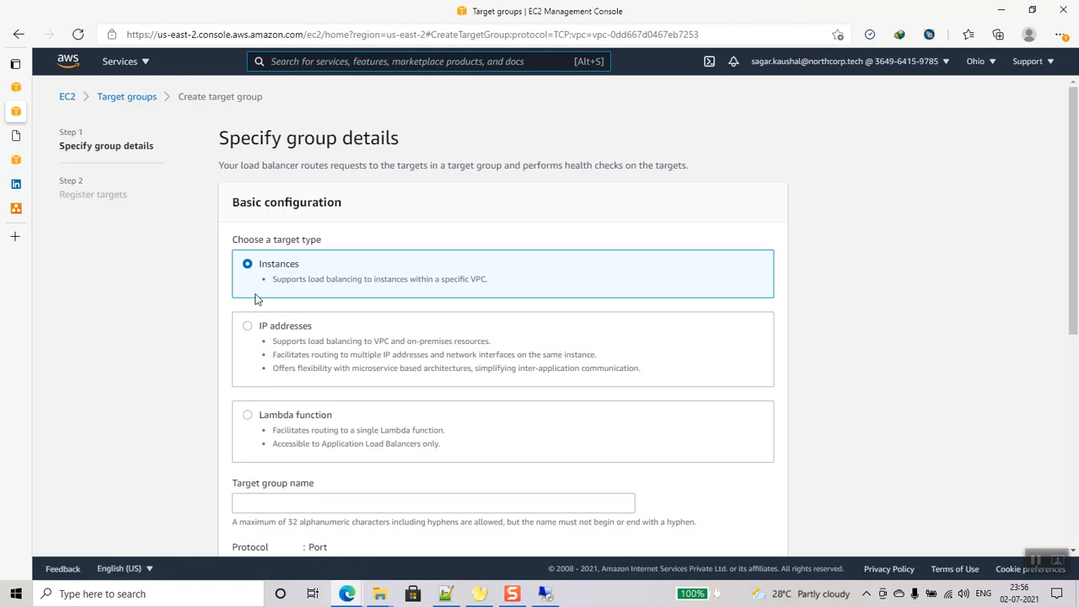
{"action": "scroll", "coordinate": [347, 289], "scroll_direction": "down", "scroll_amount": 1}
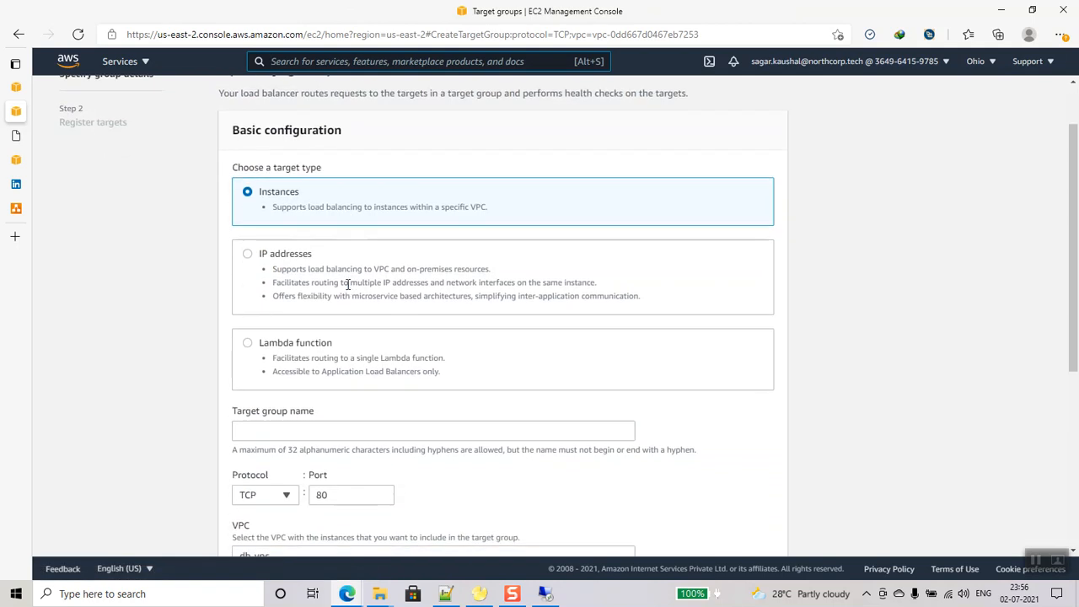
{"action": "left_click", "coordinate": [248, 255]}
{"action": "scroll", "coordinate": [191, 310], "scroll_direction": "up", "scroll_amount": 1}
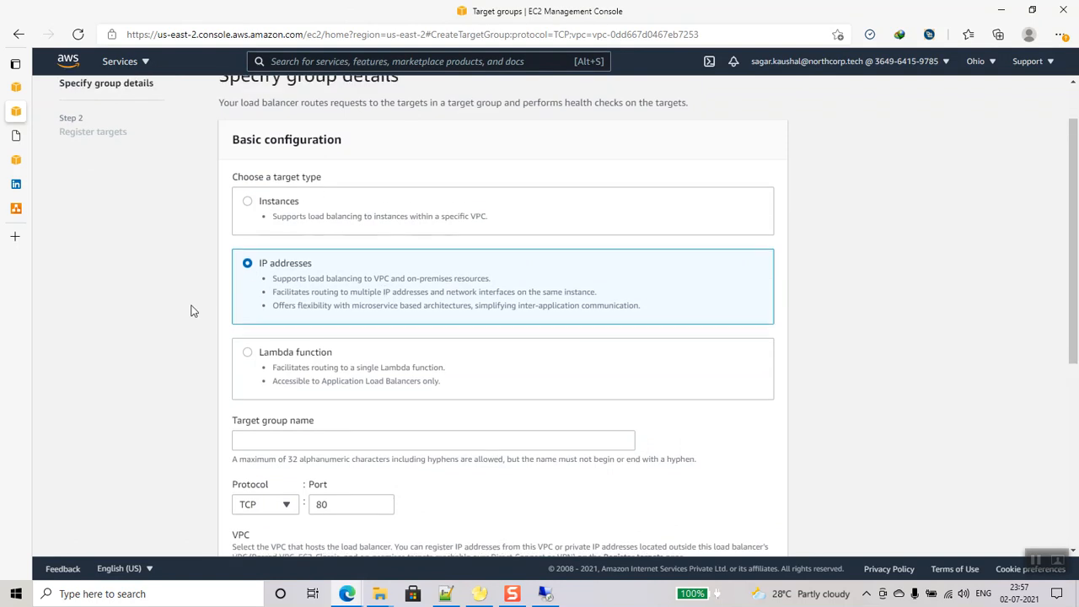
{"action": "scroll", "coordinate": [190, 310], "scroll_direction": "down", "scroll_amount": 2}
{"action": "scroll", "coordinate": [190, 311], "scroll_direction": "down", "scroll_amount": 2}
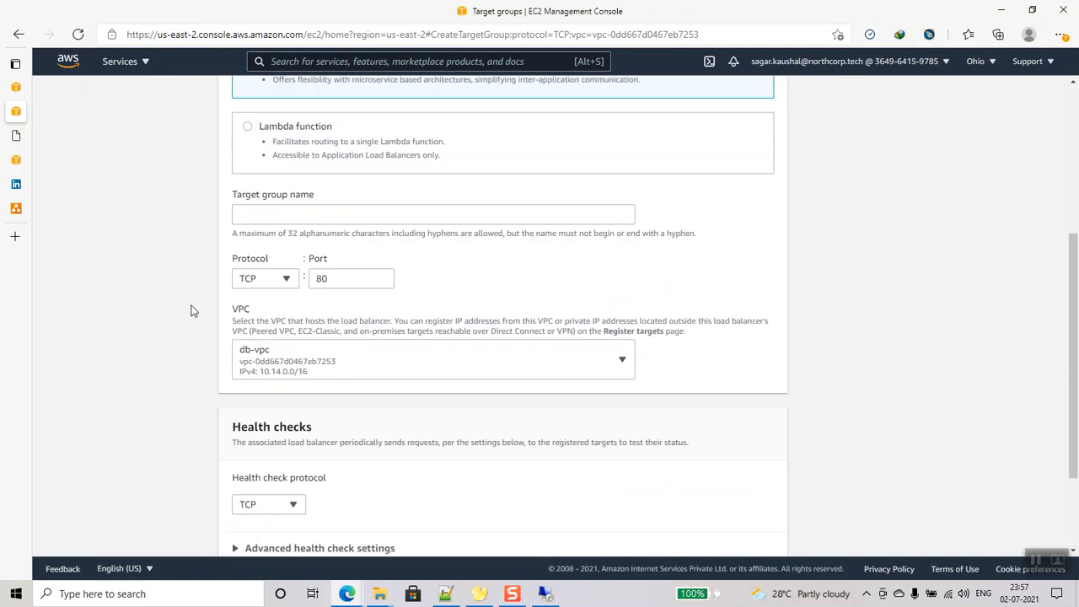
{"action": "left_click", "coordinate": [284, 279]}
{"action": "scroll", "coordinate": [273, 384], "scroll_direction": "down", "scroll_amount": 2}
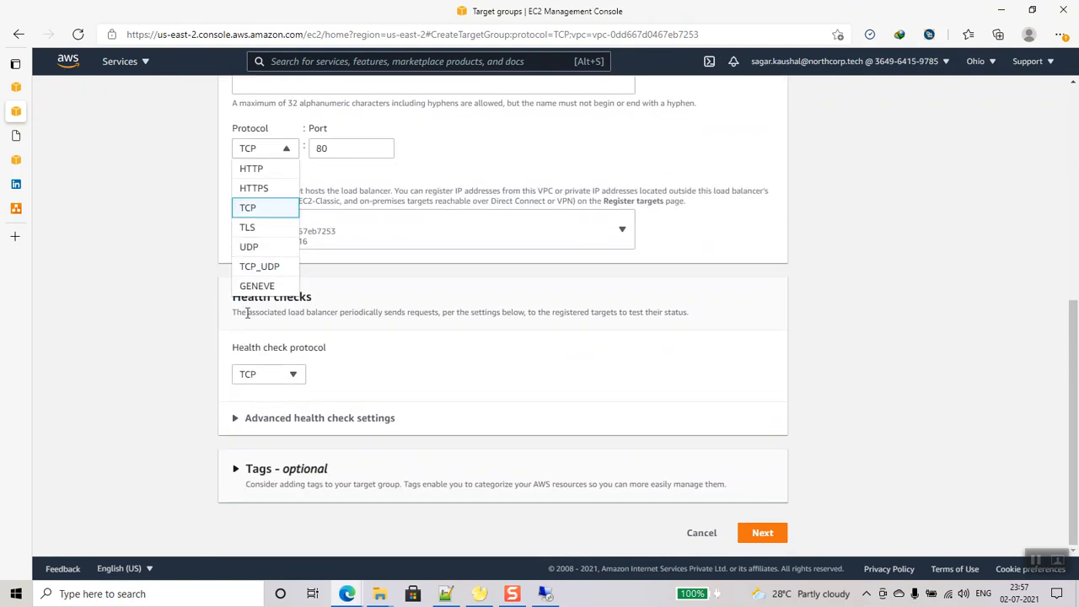
{"action": "left_click", "coordinate": [339, 152]}
{"action": "type", "text": "3306"}
- Keep VPC db-vpc, name the target group db-tg, and continue to target registration
{"action": "left_click", "coordinate": [325, 243]}
{"action": "left_click", "coordinate": [325, 235]}
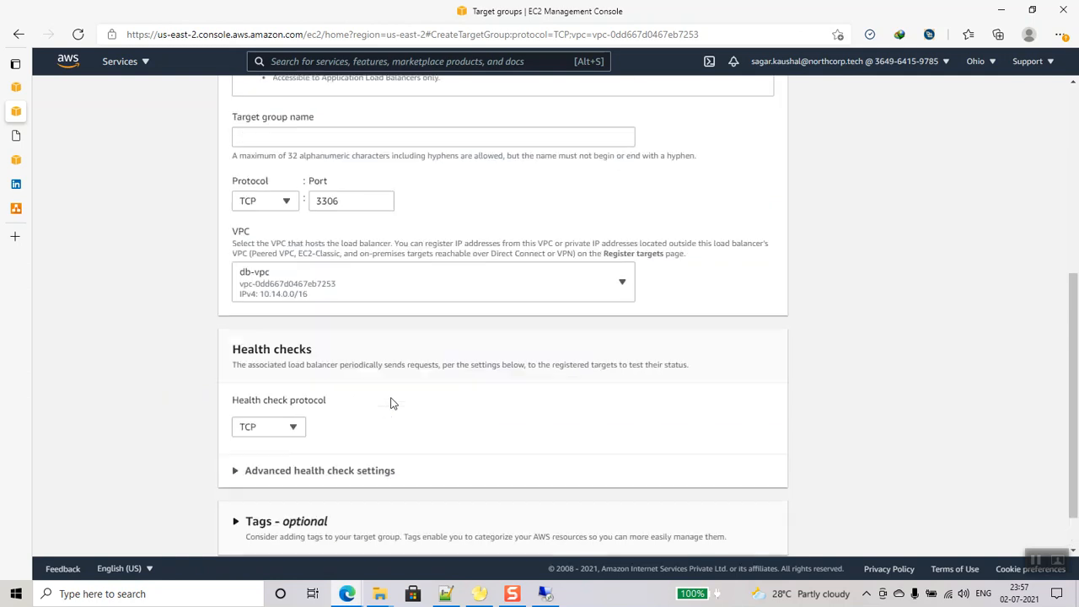
{"action": "left_click", "coordinate": [756, 536]}
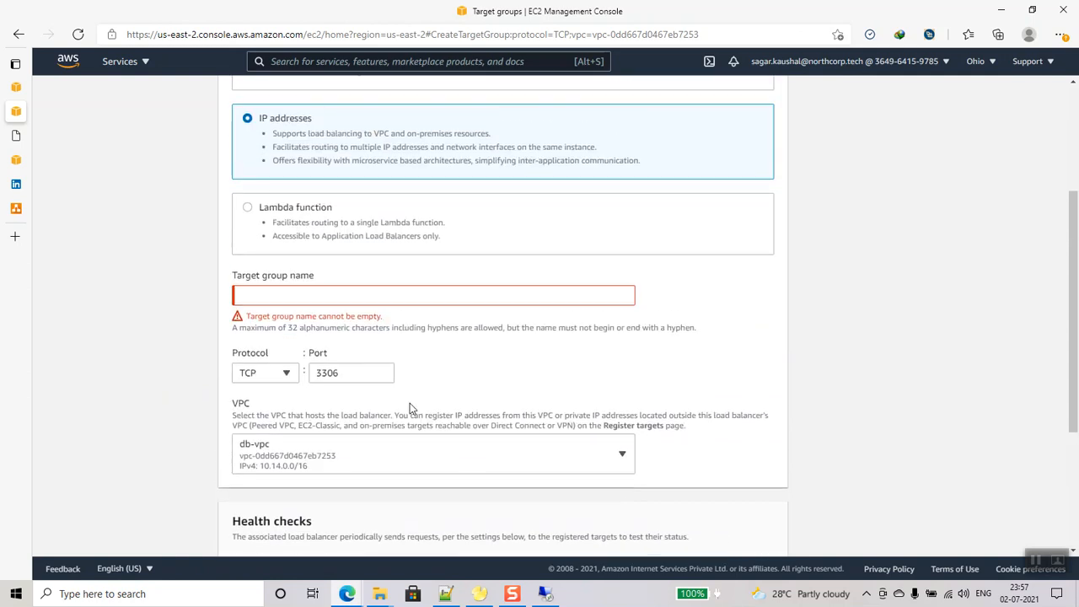
{"action": "left_click", "coordinate": [278, 295]}
{"action": "type", "text": "db "}
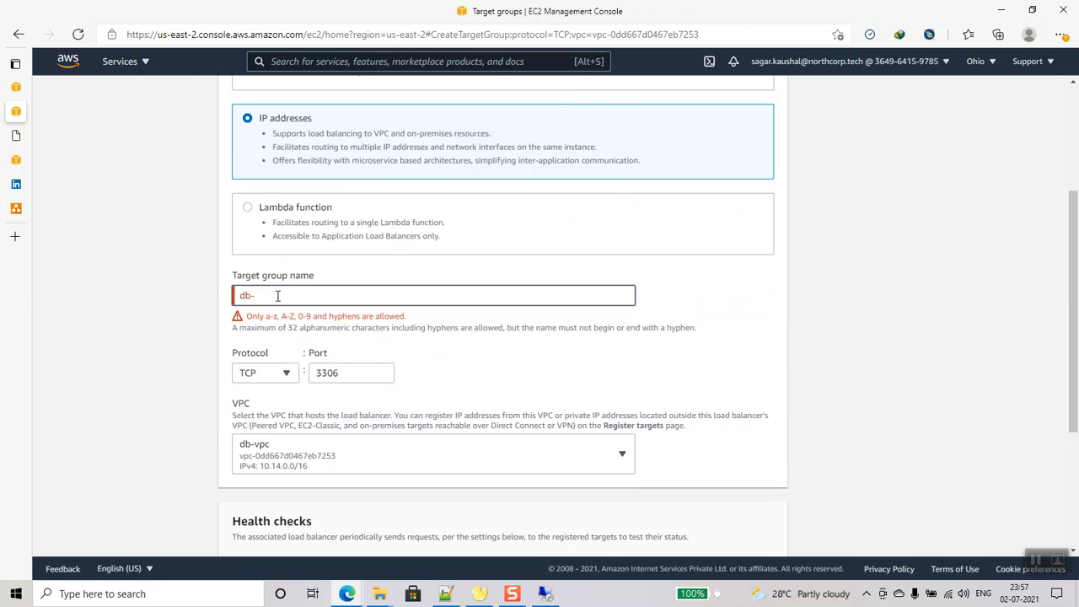
{"action": "type", "text": "tg"}
{"action": "scroll", "coordinate": [597, 403], "scroll_direction": "down", "scroll_amount": 3}
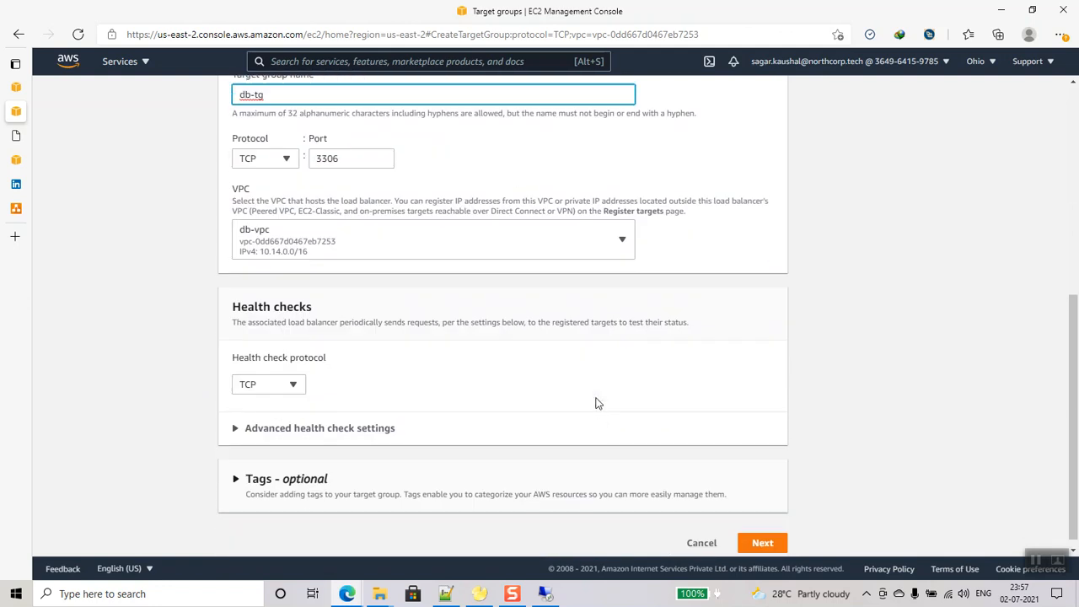
{"action": "left_click", "coordinate": [762, 531]}
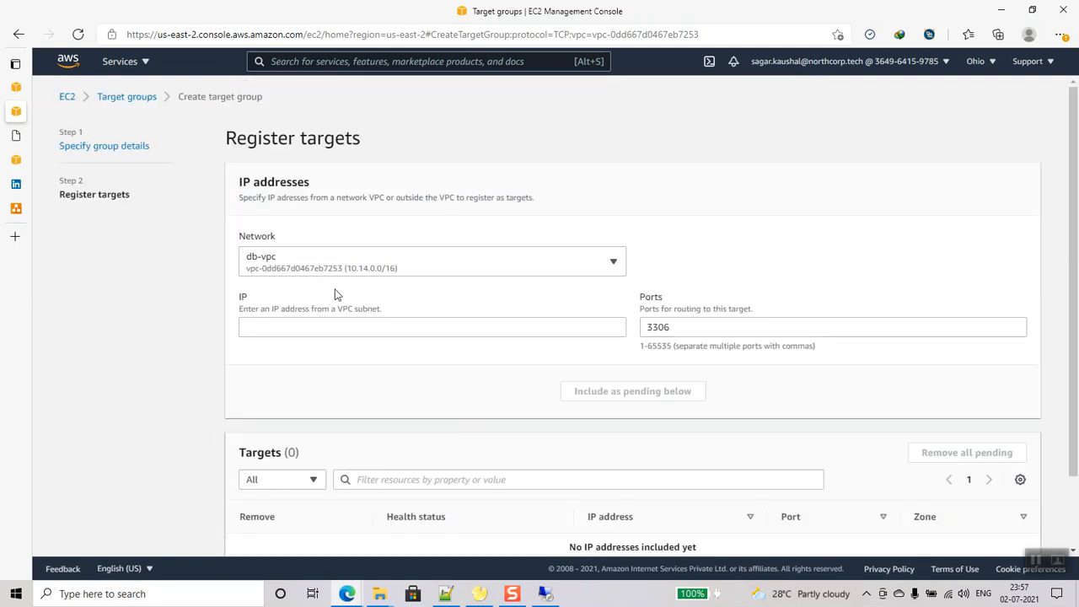
- Register 10.14.1.218 as a pending target and create the db-tg target group
{"action": "left_click", "coordinate": [368, 326]}
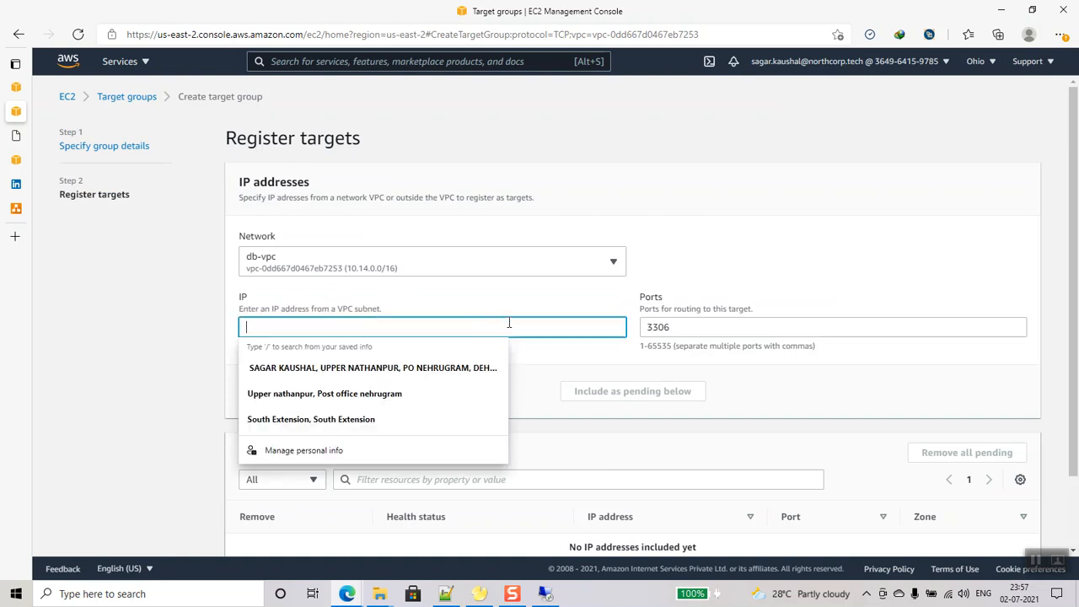
{"action": "left_click", "coordinate": [473, 301]}
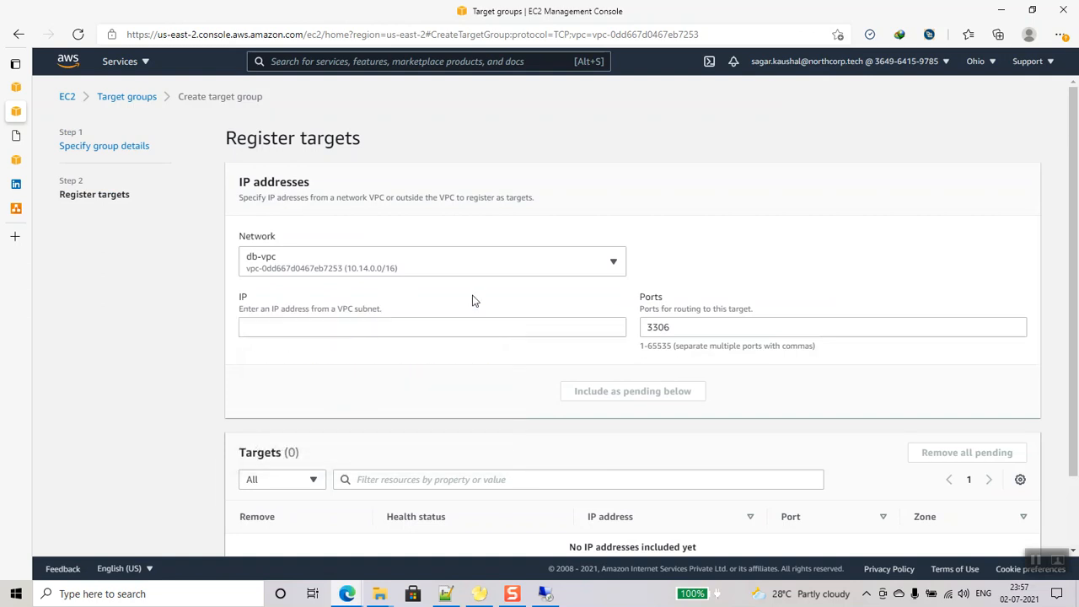
{"action": "left_click", "coordinate": [374, 272]}
{"action": "left_click", "coordinate": [378, 273]}
{"action": "left_click", "coordinate": [378, 272]}
{"action": "left_click", "coordinate": [379, 273]}
{"action": "left_click", "coordinate": [299, 329]}
{"action": "type", "text": "10.14.1.218"}
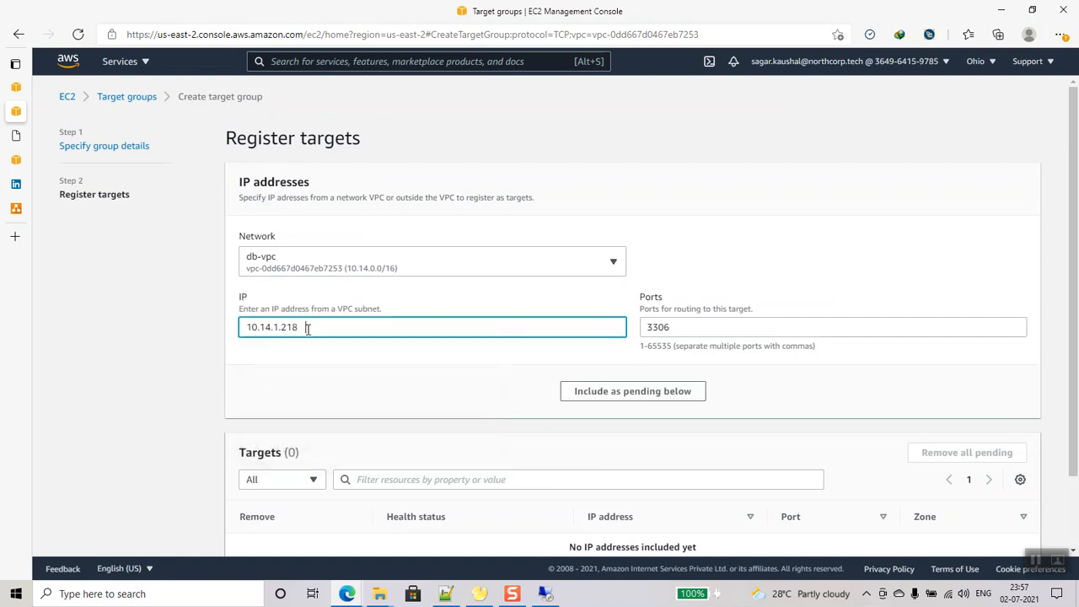
{"action": "left_click", "coordinate": [674, 394]}
{"action": "left_click", "coordinate": [369, 327]}
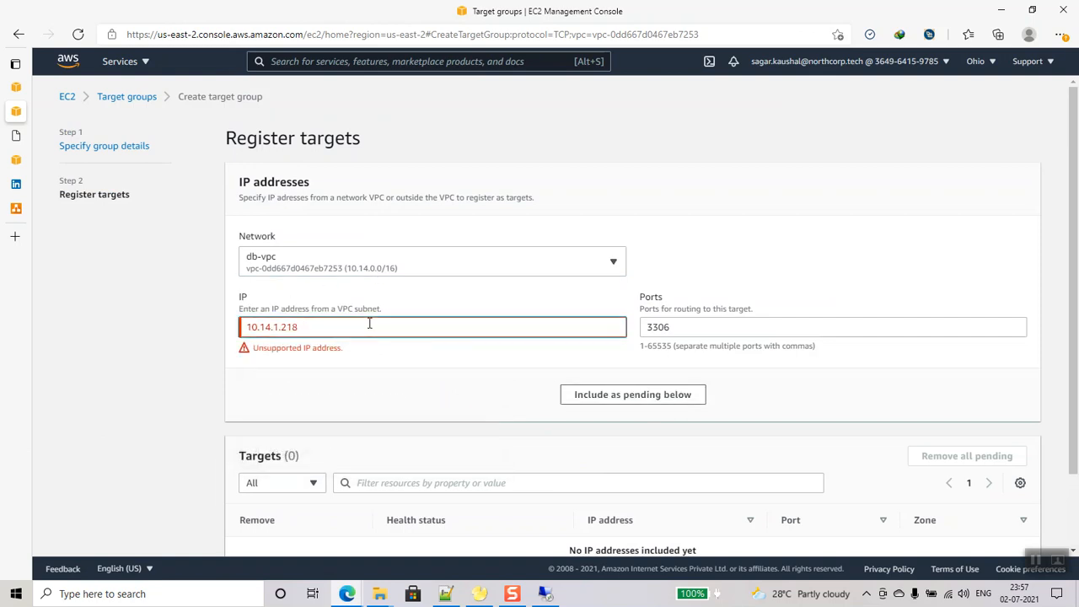
{"action": "left_click", "coordinate": [674, 393]}
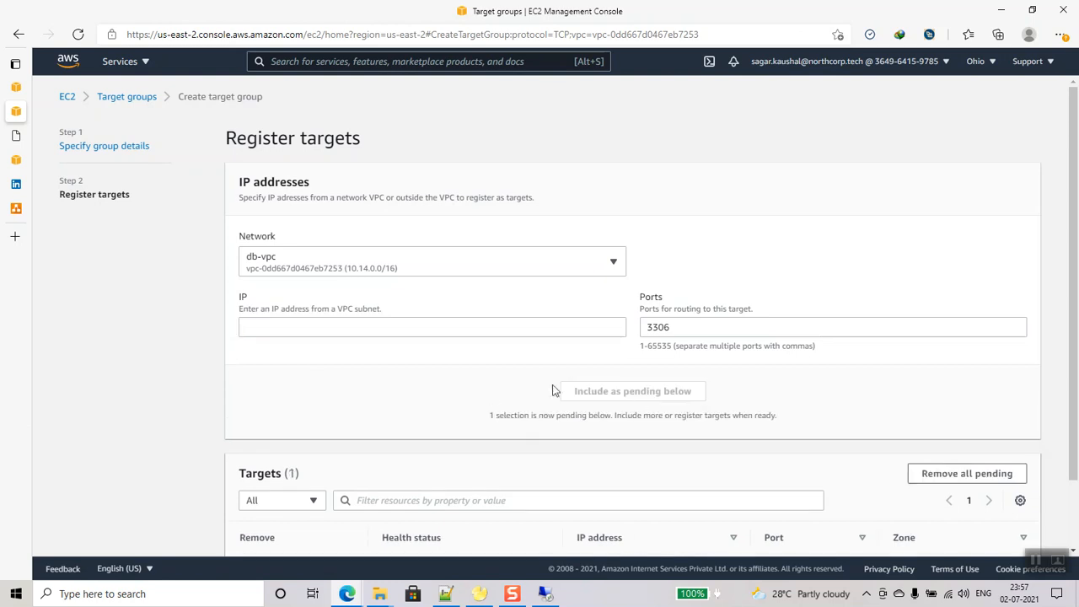
{"action": "scroll", "coordinate": [490, 392], "scroll_direction": "down", "scroll_amount": 1}
{"action": "left_click", "coordinate": [962, 533]}
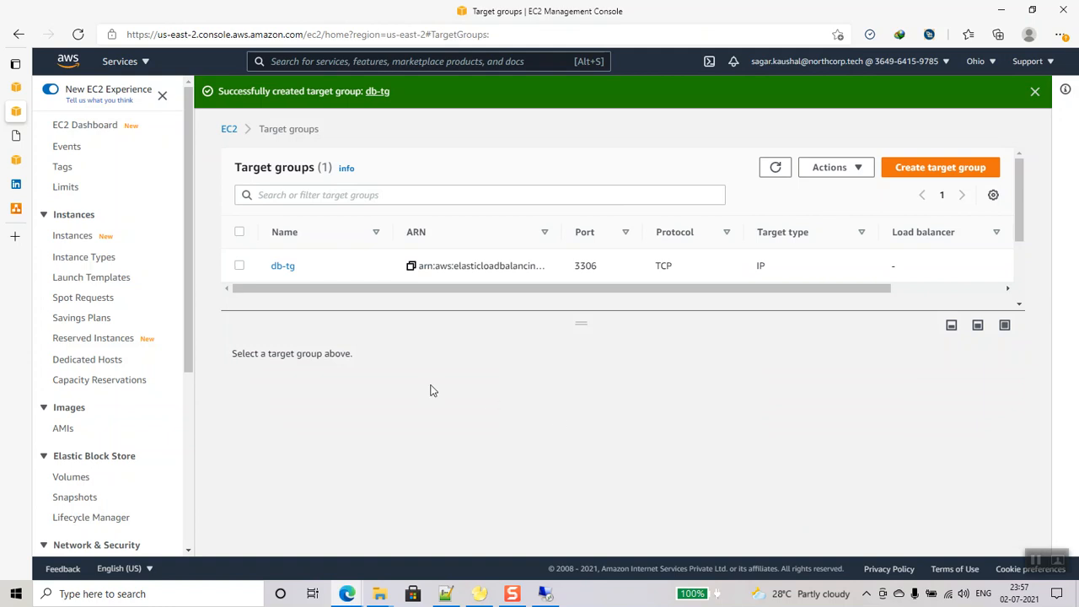
- Check db-tg's Targets tab shows 10.14.1.218:3306, then return to the load balancer setup
{"action": "left_click_drag", "start_coordinate": [350, 301], "coordinate": [649, 301]}
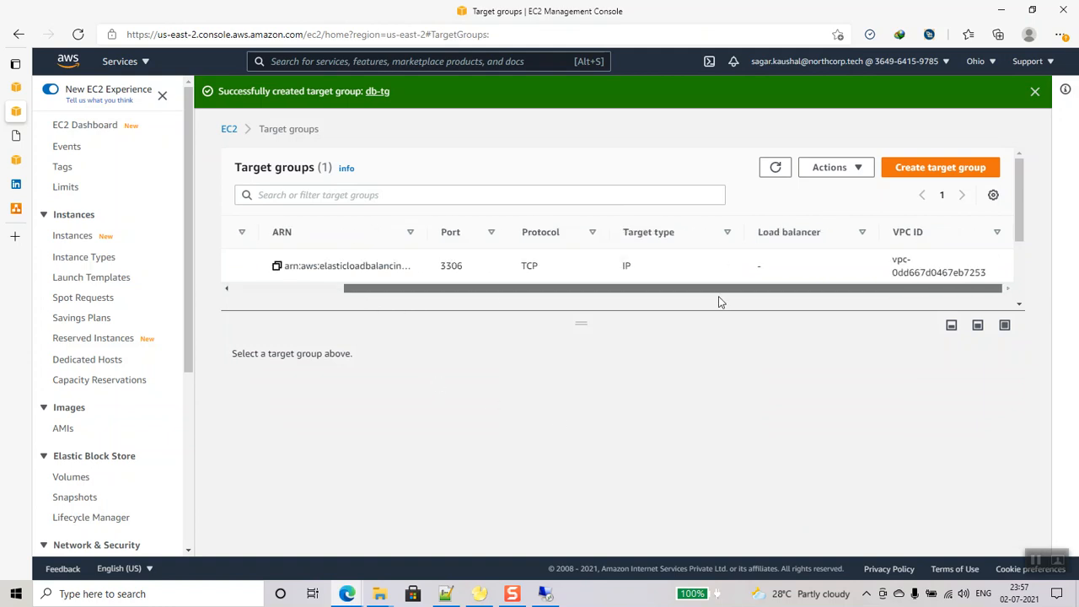
{"action": "left_click_drag", "start_coordinate": [720, 301], "coordinate": [296, 286]}
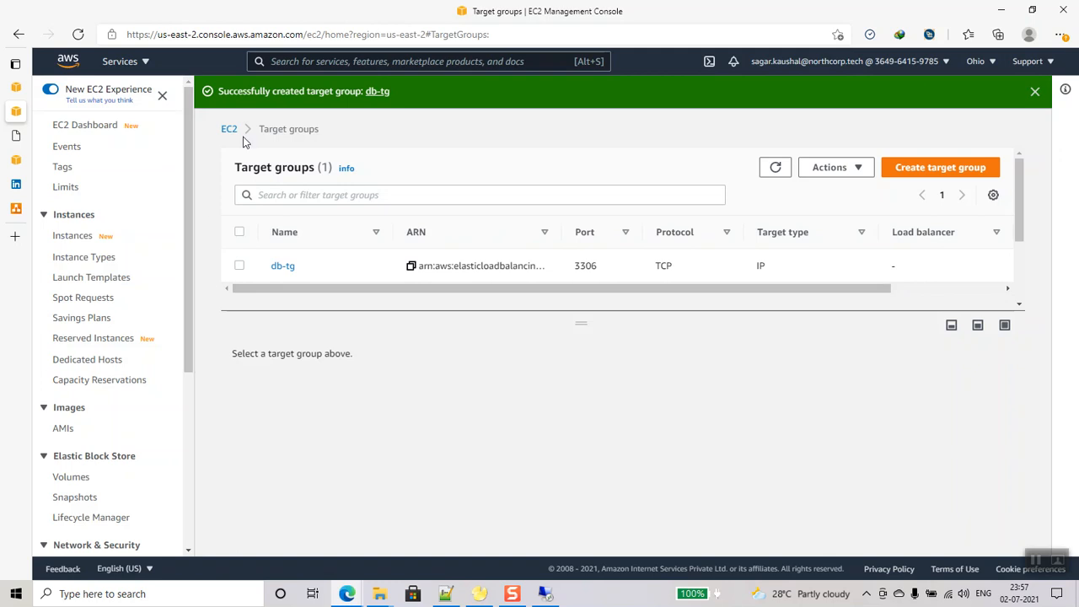
{"action": "left_click", "coordinate": [239, 266]}
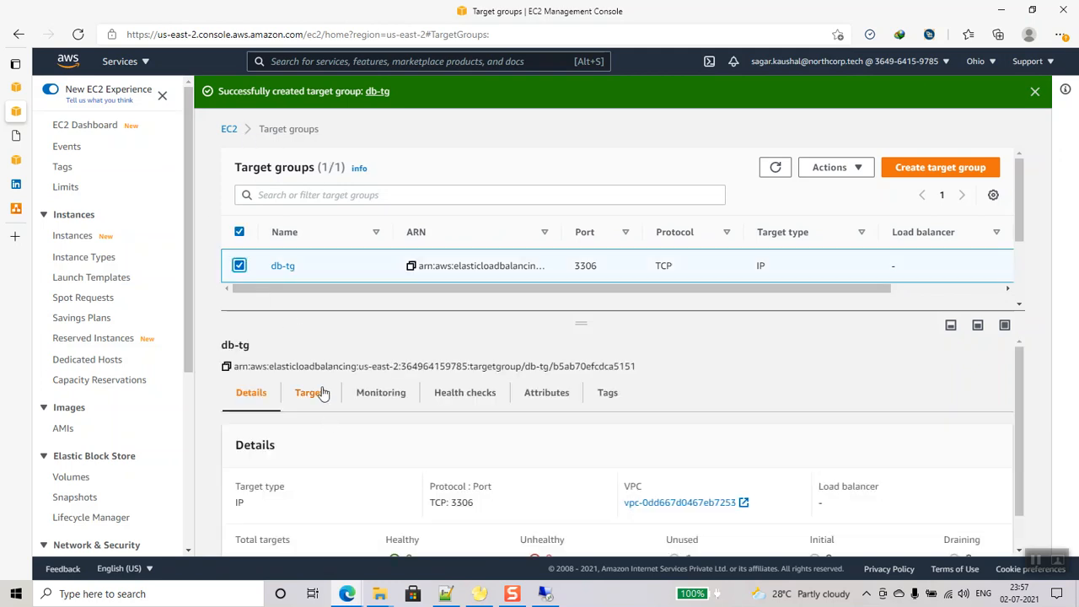
{"action": "left_click", "coordinate": [312, 393]}
{"action": "scroll", "coordinate": [626, 420], "scroll_direction": "down", "scroll_amount": 3}
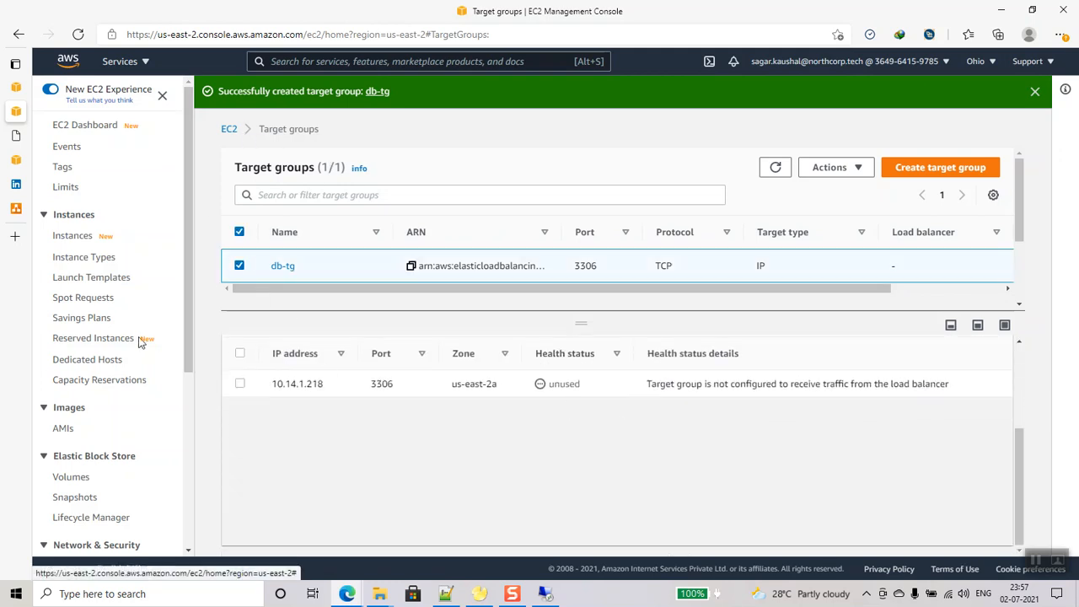
{"action": "mouse_move", "coordinate": [30, 166]}
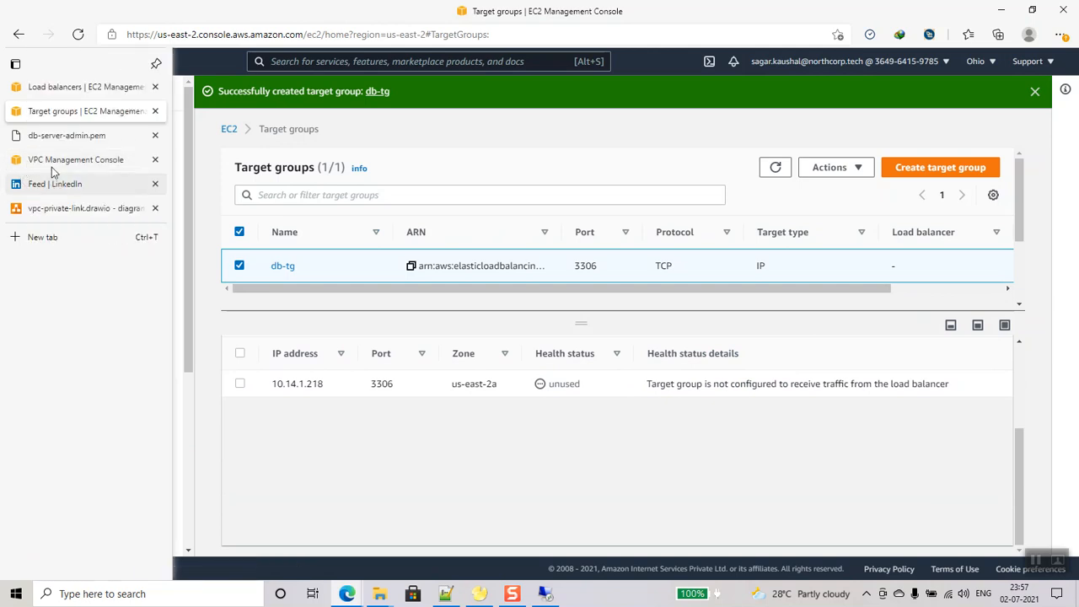
{"action": "left_click", "coordinate": [76, 86]}
- Forward db-nlb's TCP:3306 listener to db-tg, create it, and view it provisioning
{"action": "left_click", "coordinate": [714, 400]}
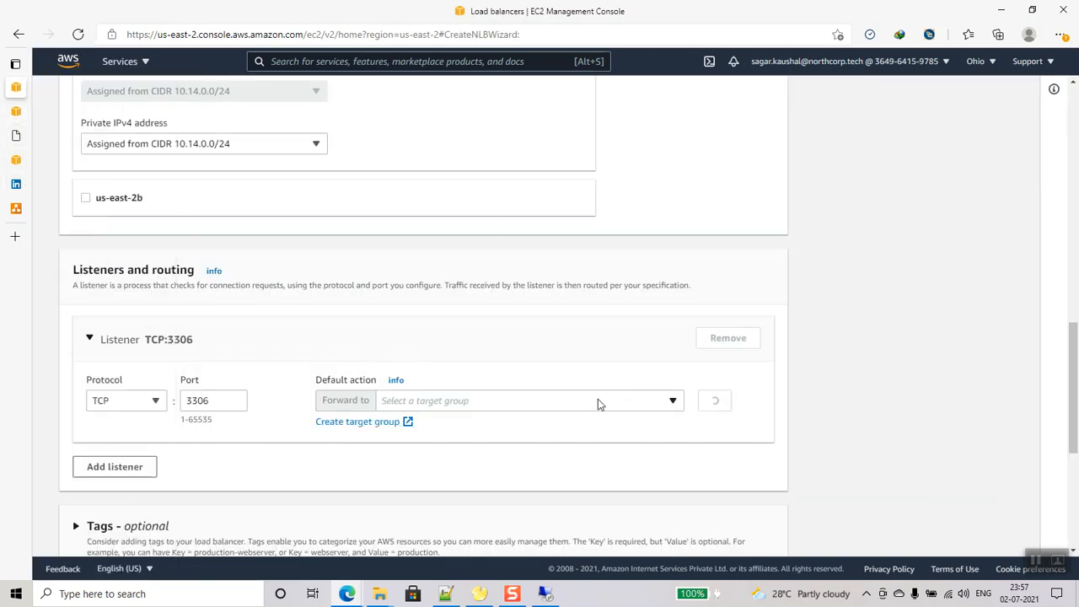
{"action": "left_click", "coordinate": [506, 406]}
{"action": "left_click", "coordinate": [469, 460]}
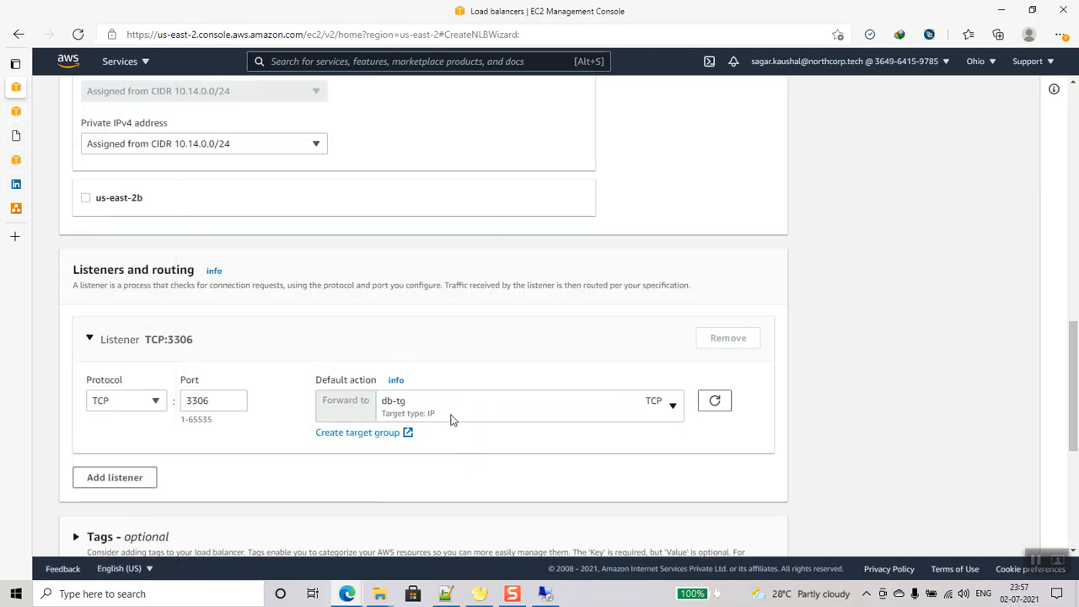
{"action": "scroll", "coordinate": [511, 397], "scroll_direction": "down", "scroll_amount": 4}
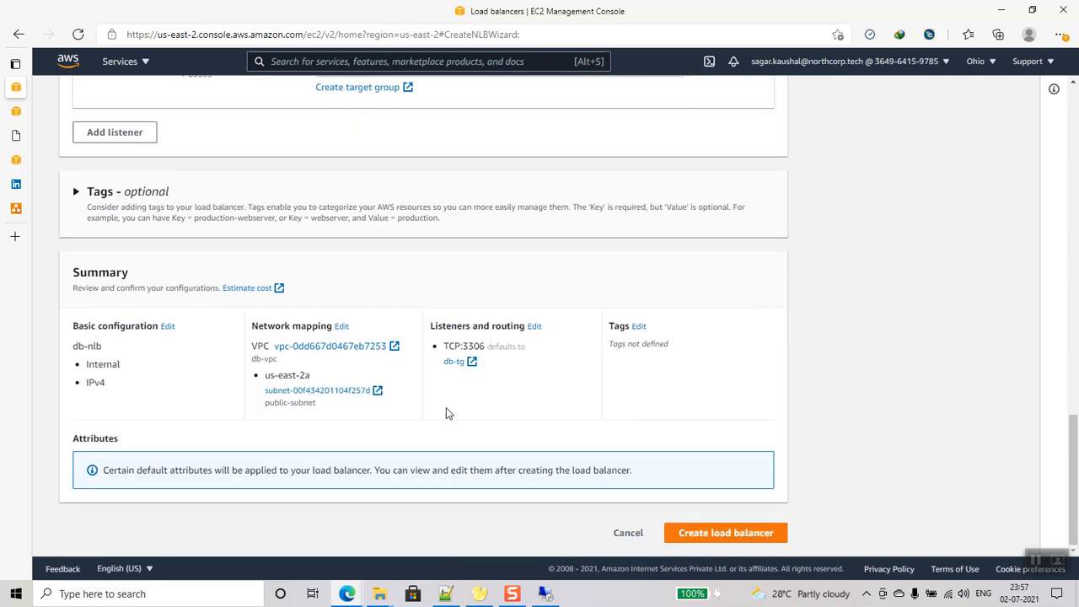
{"action": "left_click", "coordinate": [727, 535]}
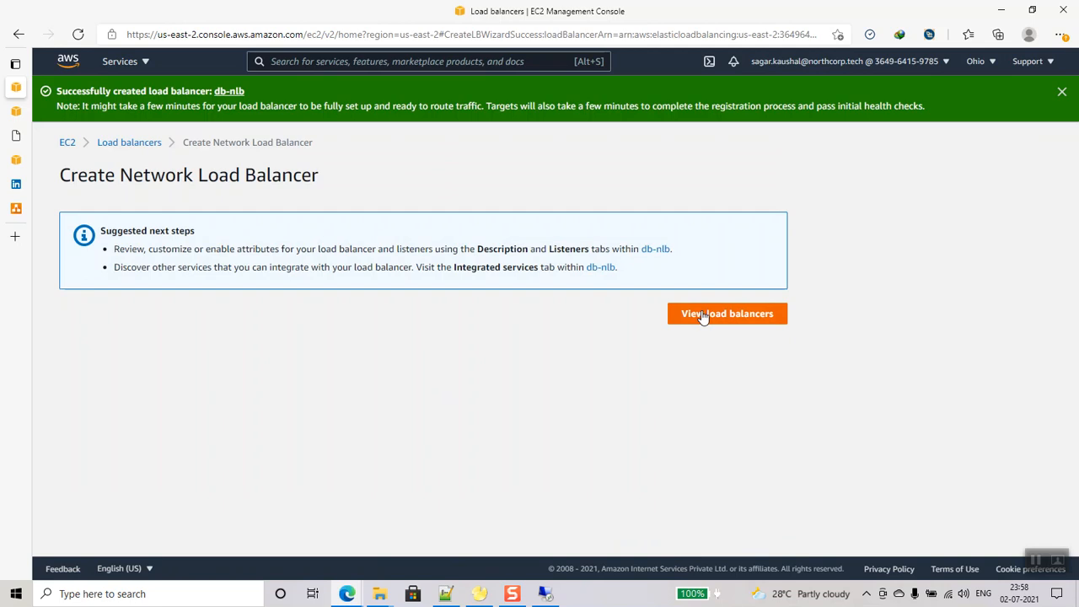
{"action": "left_click", "coordinate": [705, 317]}
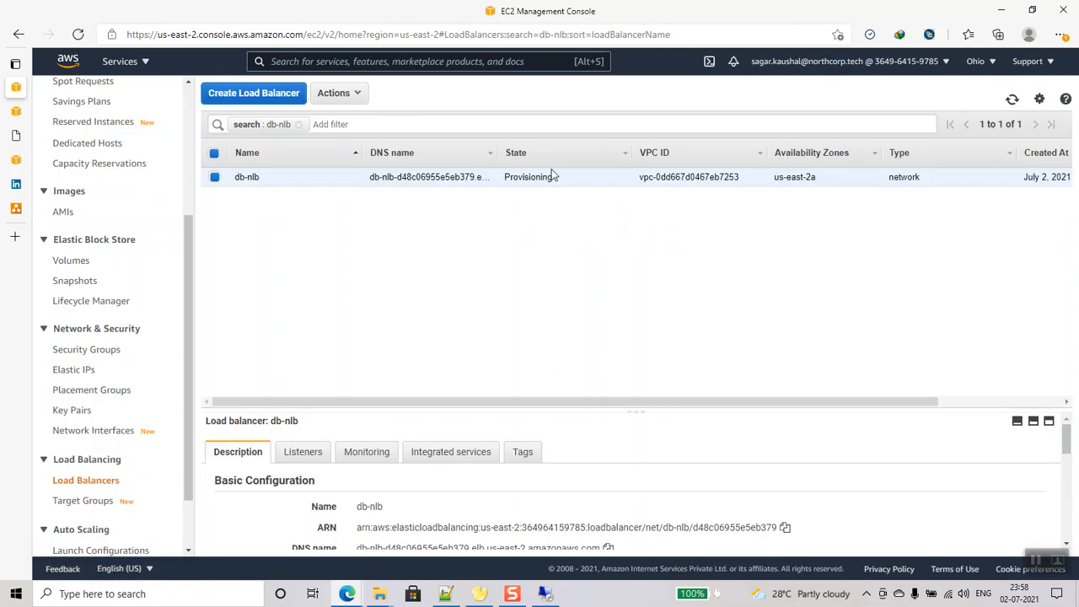
{"action": "scroll", "coordinate": [101, 439], "scroll_direction": "up", "scroll_amount": 2}
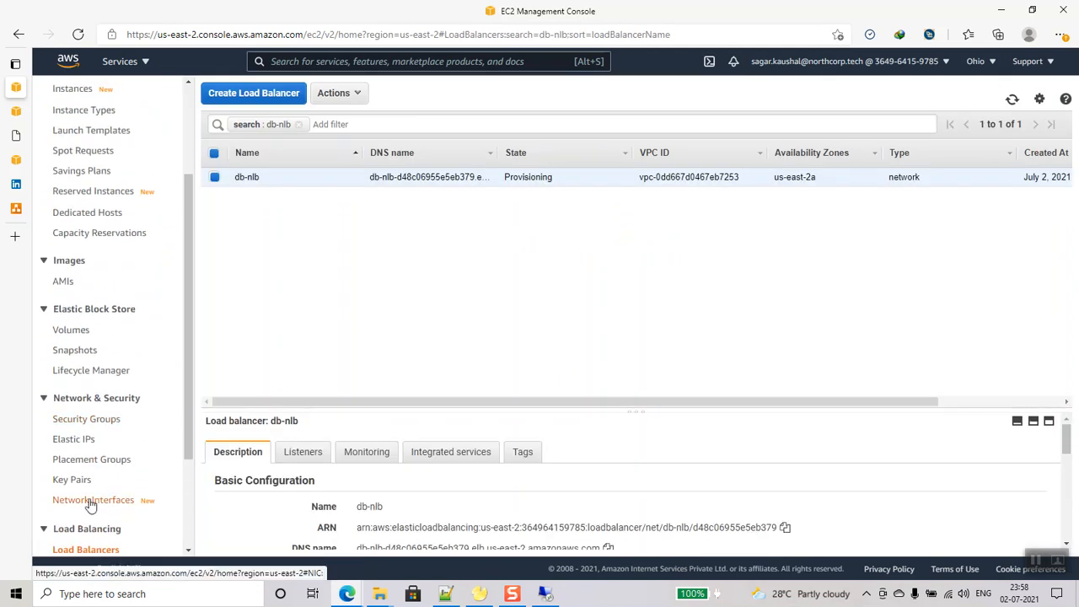
{"action": "scroll", "coordinate": [90, 472], "scroll_direction": "down", "scroll_amount": 4}
- Refresh db-tg's targets until 10.14.1.218 shows healthy, then go to the VPC console
{"action": "left_click", "coordinate": [85, 426]}
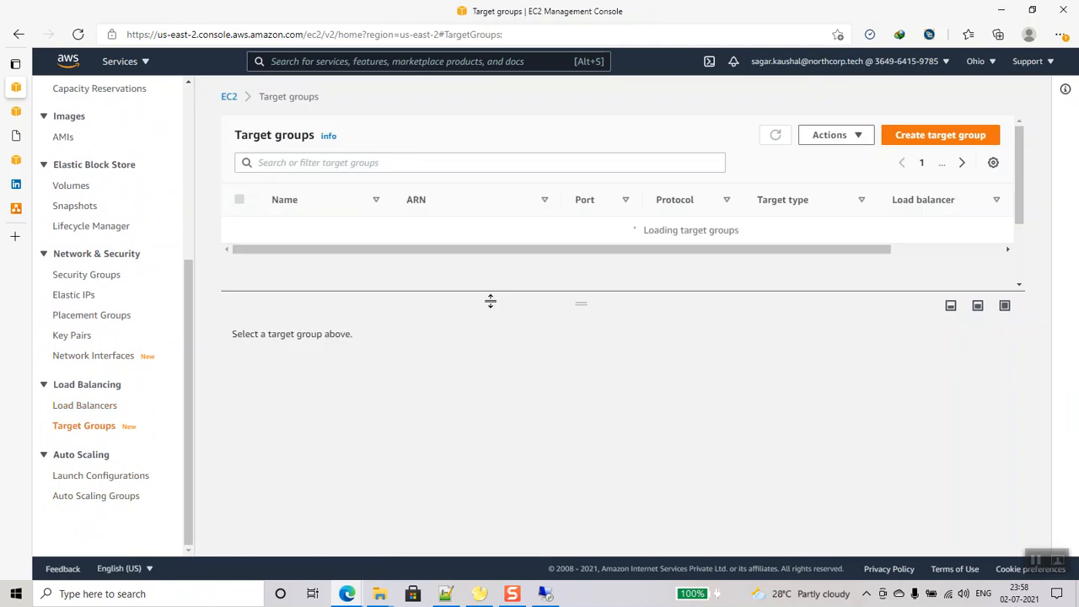
{"action": "left_click", "coordinate": [241, 234]}
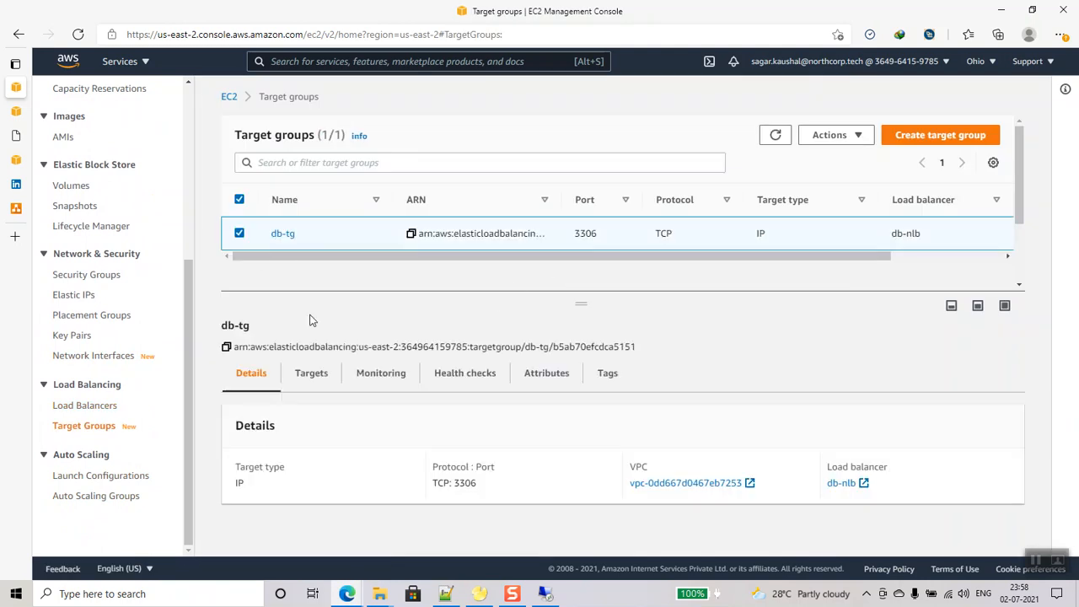
{"action": "left_click", "coordinate": [308, 373]}
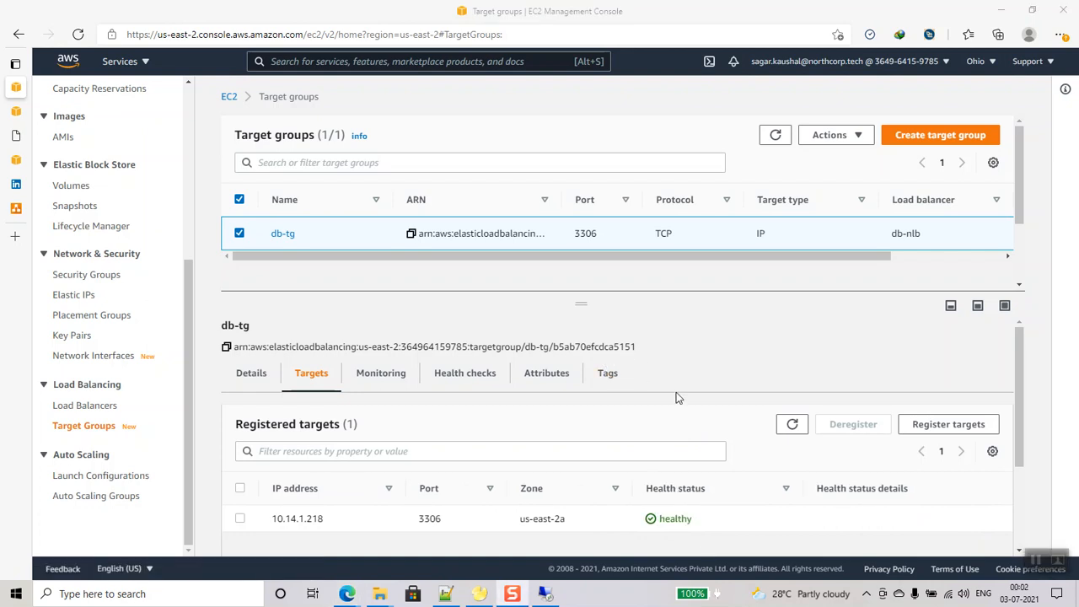
{"action": "left_click", "coordinate": [791, 424]}
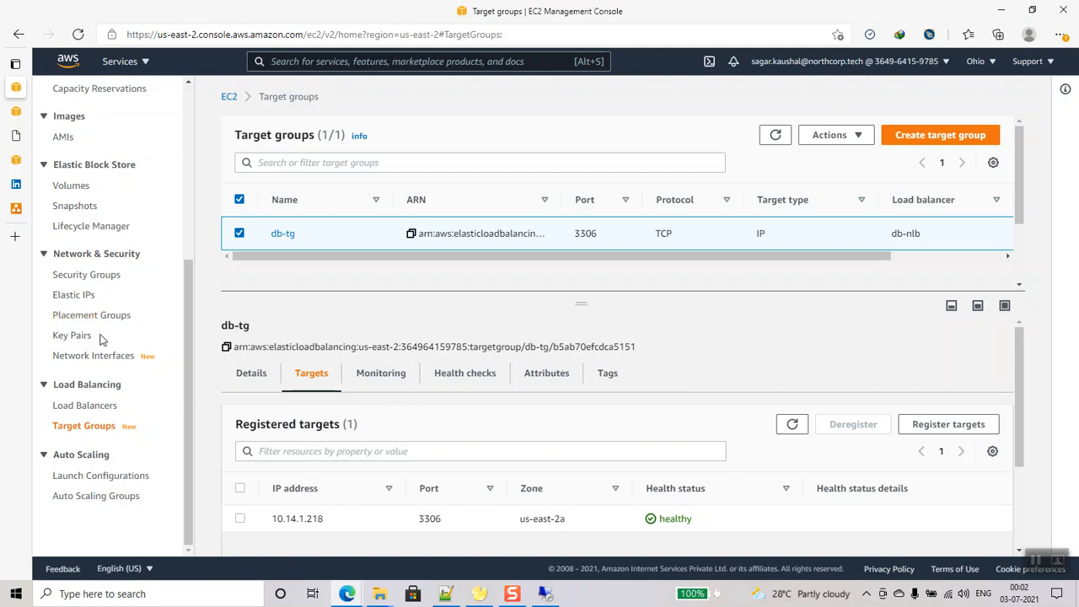
{"action": "left_click", "coordinate": [147, 65]}
{"action": "left_click", "coordinate": [103, 232]}
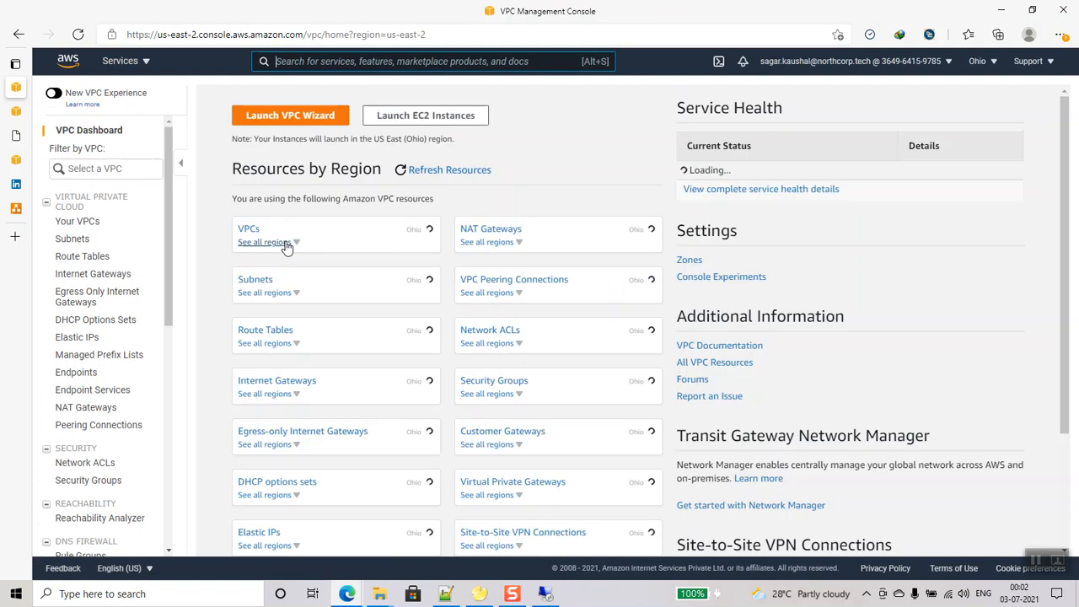
- Start a new endpoint service backed by the db-nlb load balancer in us-east-2a
{"action": "left_click", "coordinate": [104, 389]}
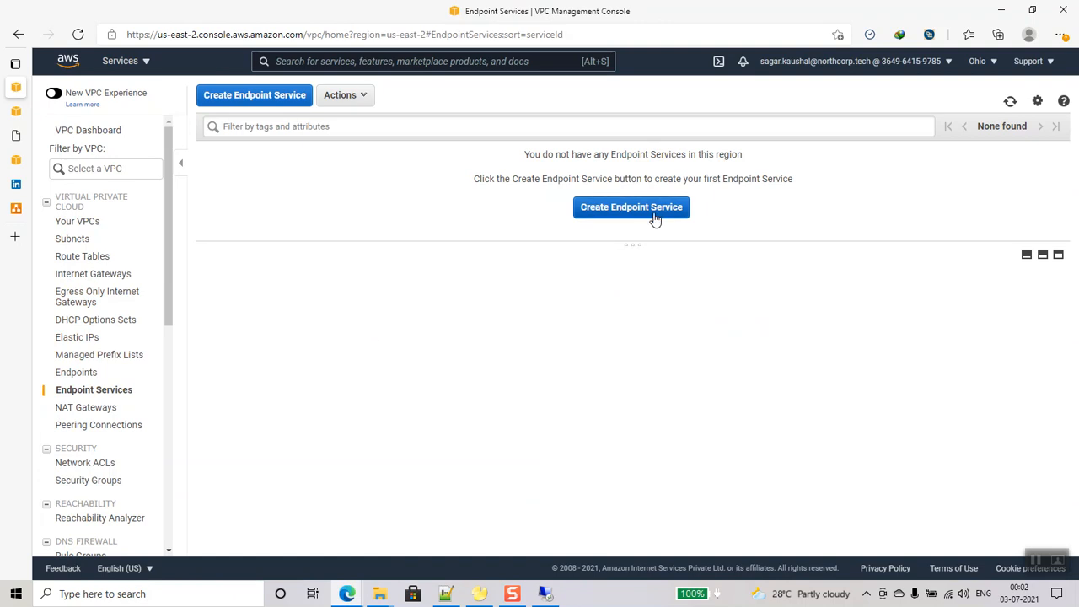
{"action": "left_click", "coordinate": [656, 218]}
{"action": "left_click", "coordinate": [302, 341]}
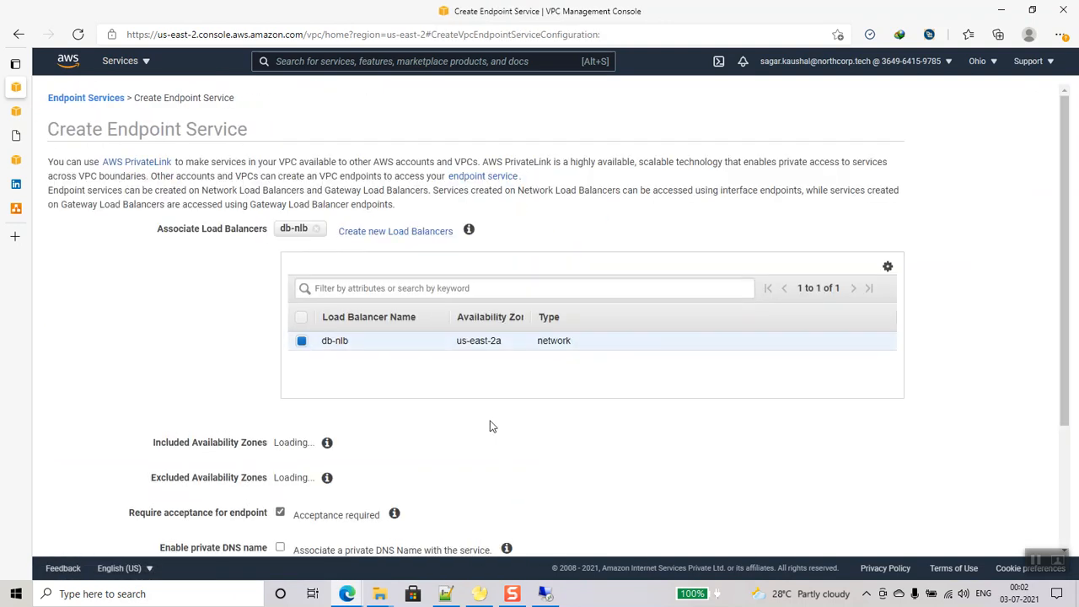
{"action": "scroll", "coordinate": [204, 363], "scroll_direction": "down", "scroll_amount": 3}
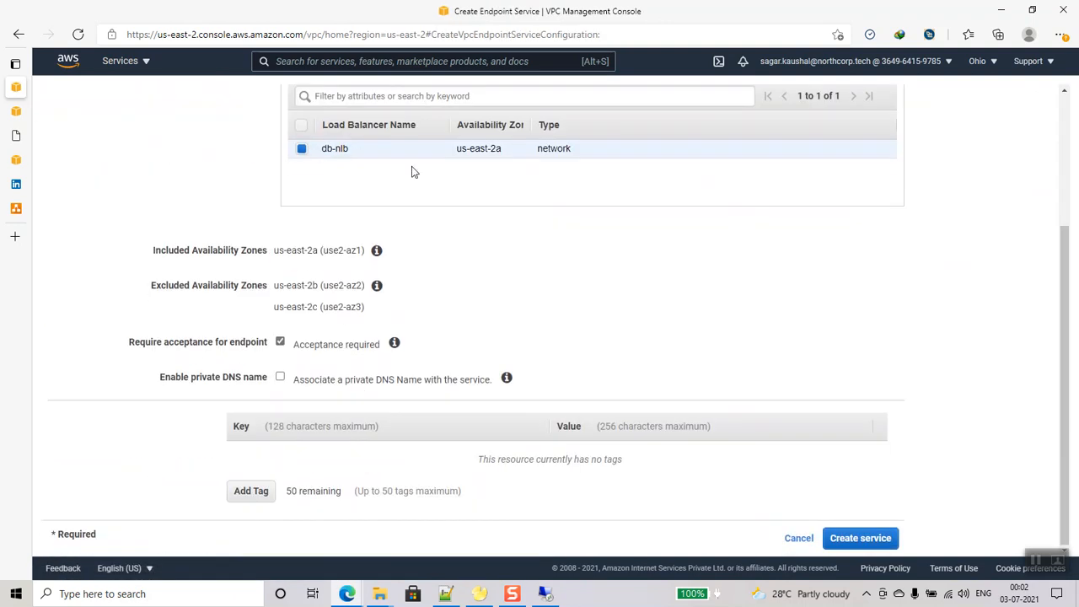
{"action": "left_click_drag", "start_coordinate": [277, 251], "coordinate": [316, 250]}
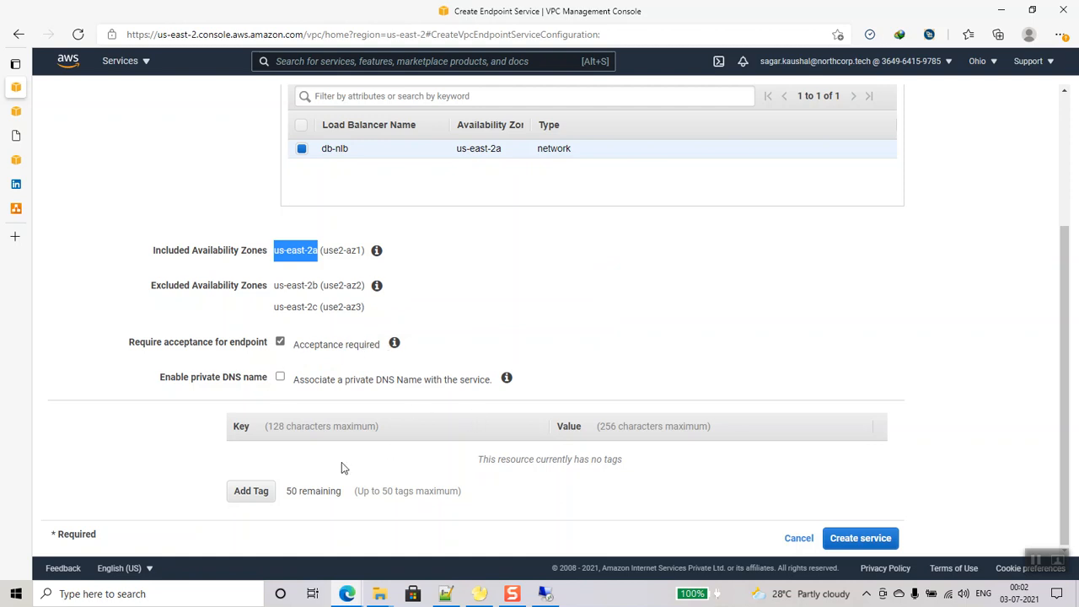
- Add the tag Name = db-server-endpoint and create the endpoint service
{"action": "left_click", "coordinate": [252, 492]}
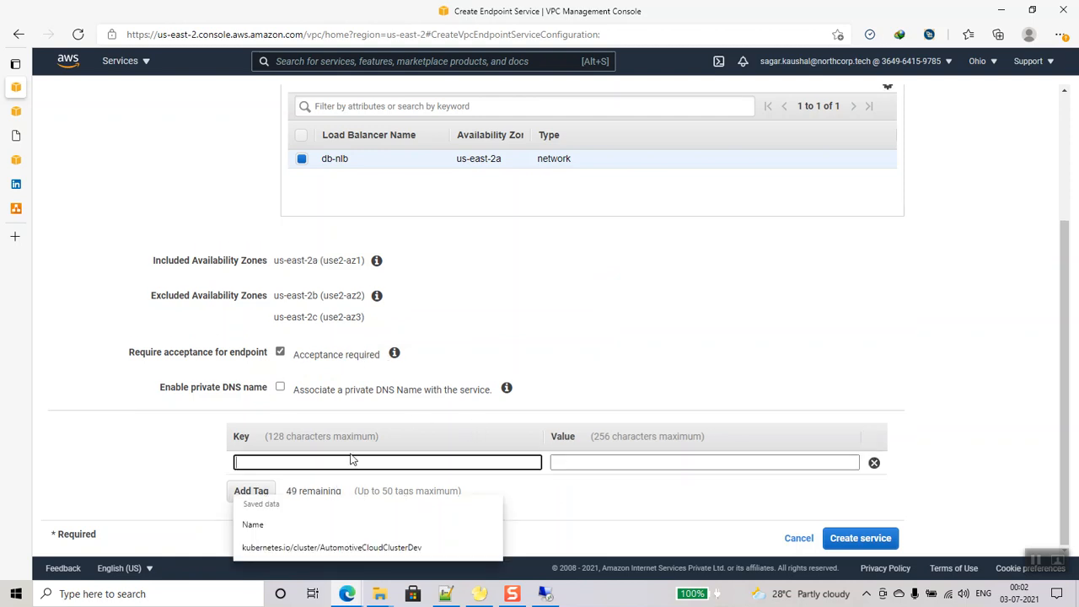
{"action": "type", "text": "Name"}
{"action": "key", "text": "Tab"}
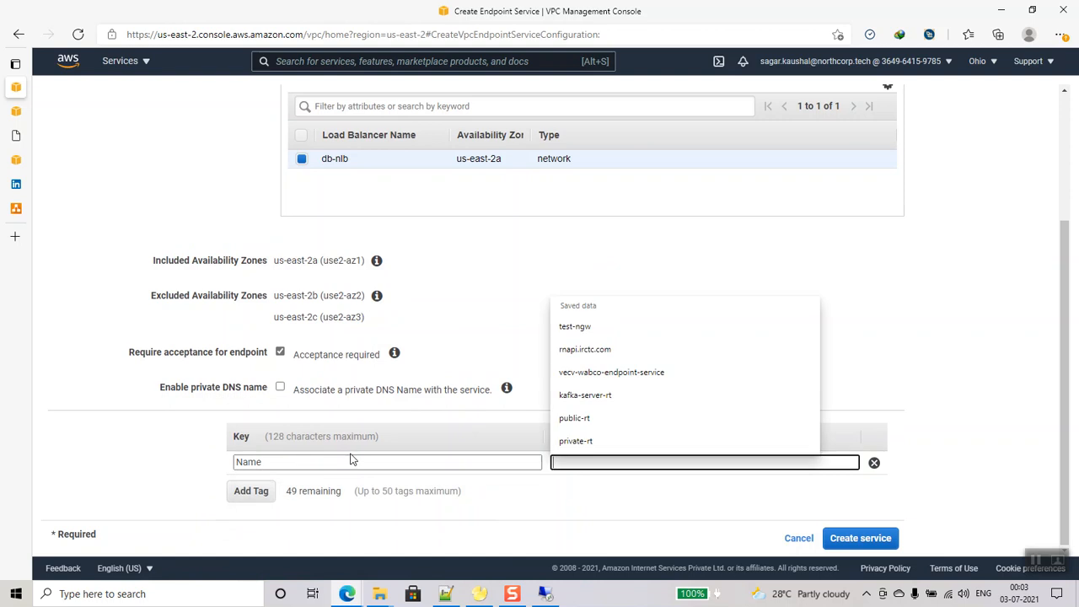
{"action": "type", "text": "db-server-endpoint-service"}
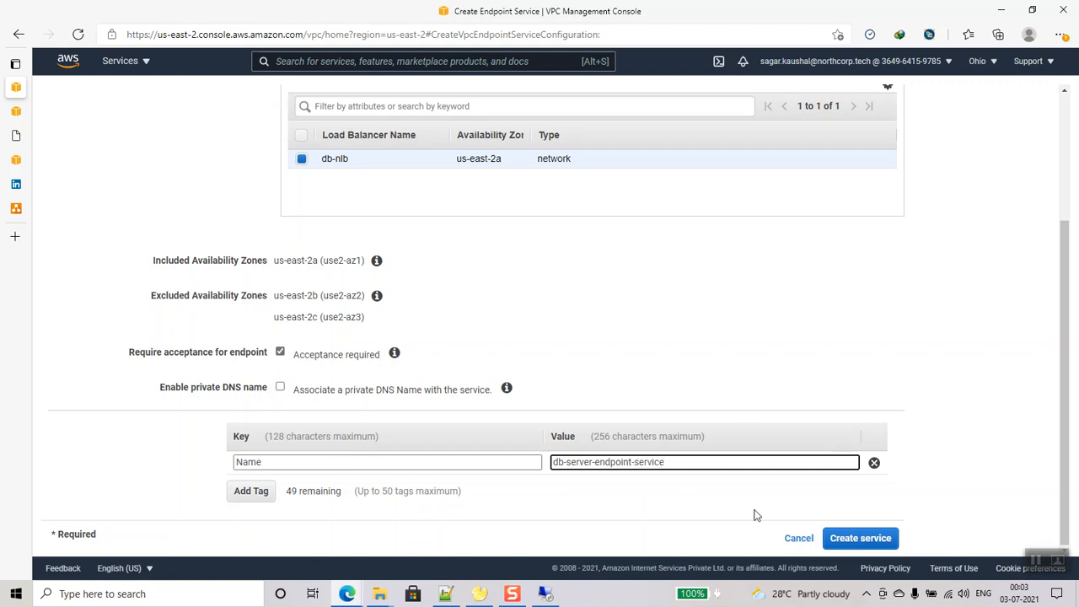
{"action": "left_click", "coordinate": [852, 538]}
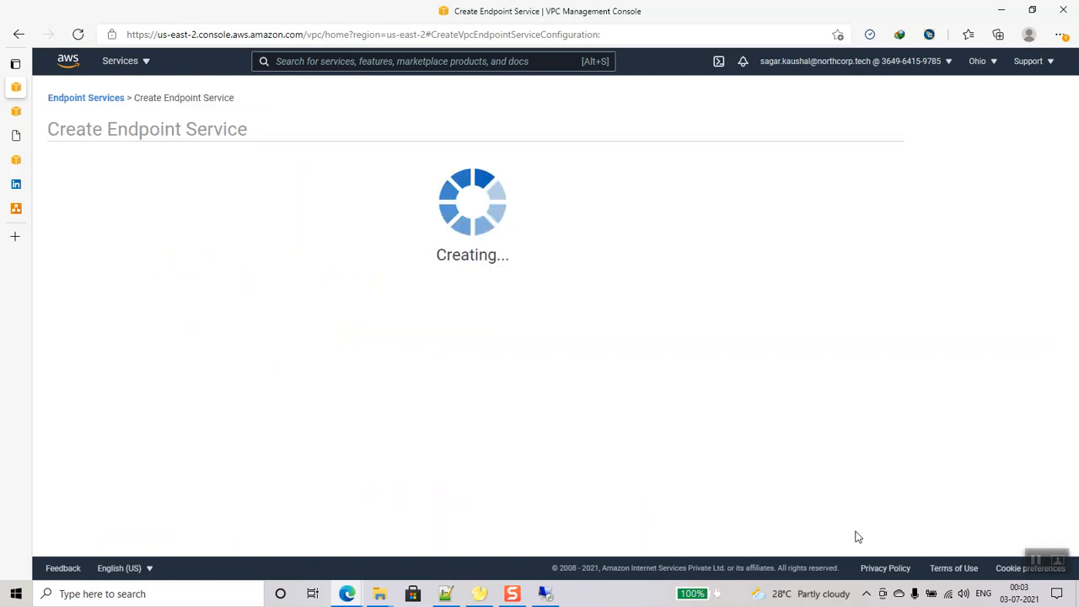
- Start adding allow-listed principals and copy the client account's account number
{"action": "left_click", "coordinate": [661, 318]}
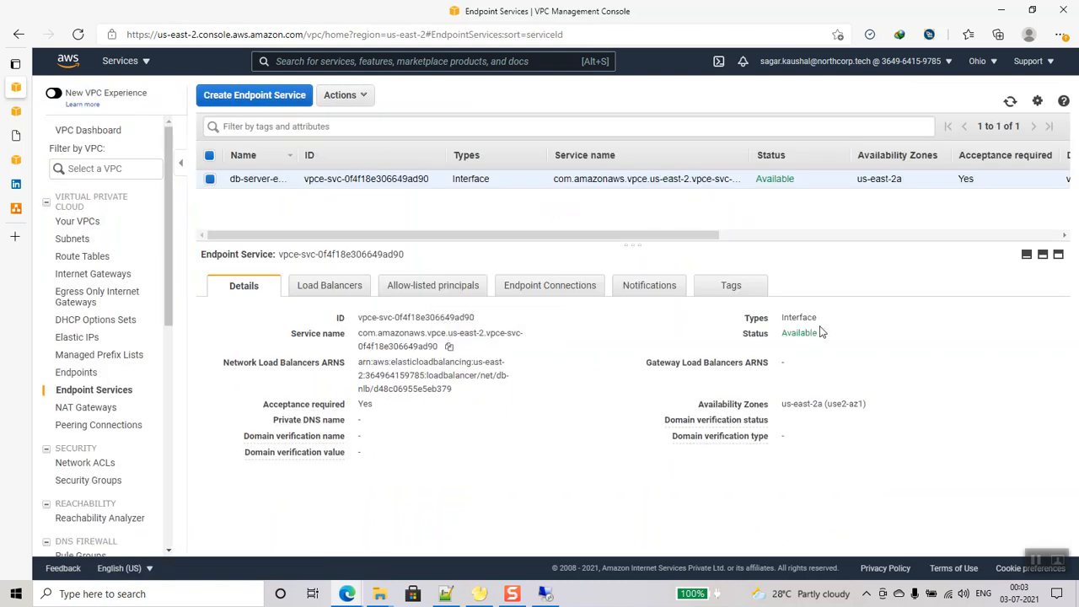
{"action": "left_click", "coordinate": [442, 288]}
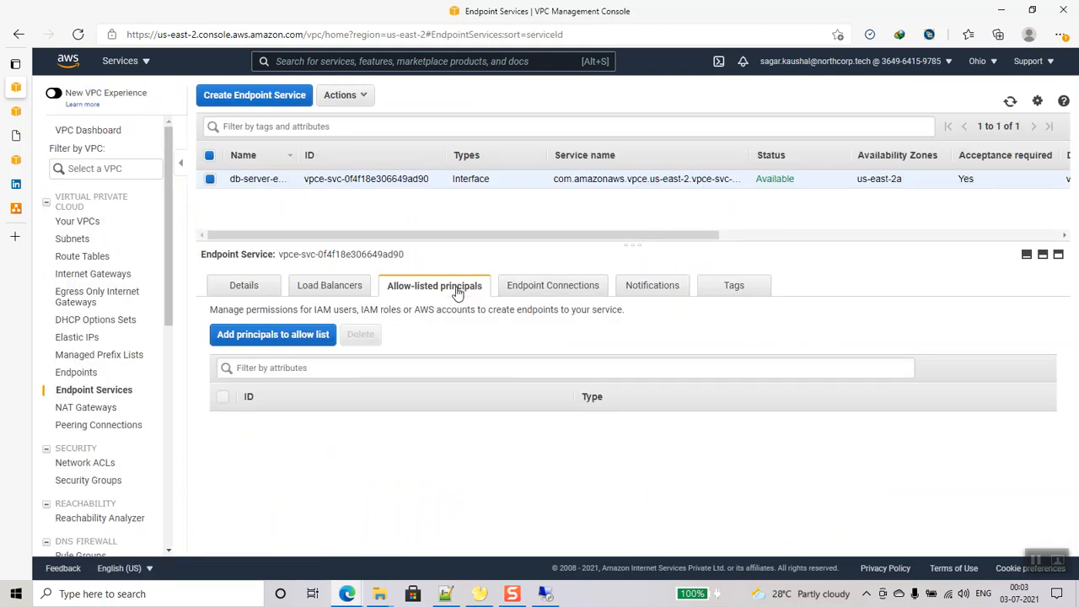
{"action": "left_click", "coordinate": [290, 335]}
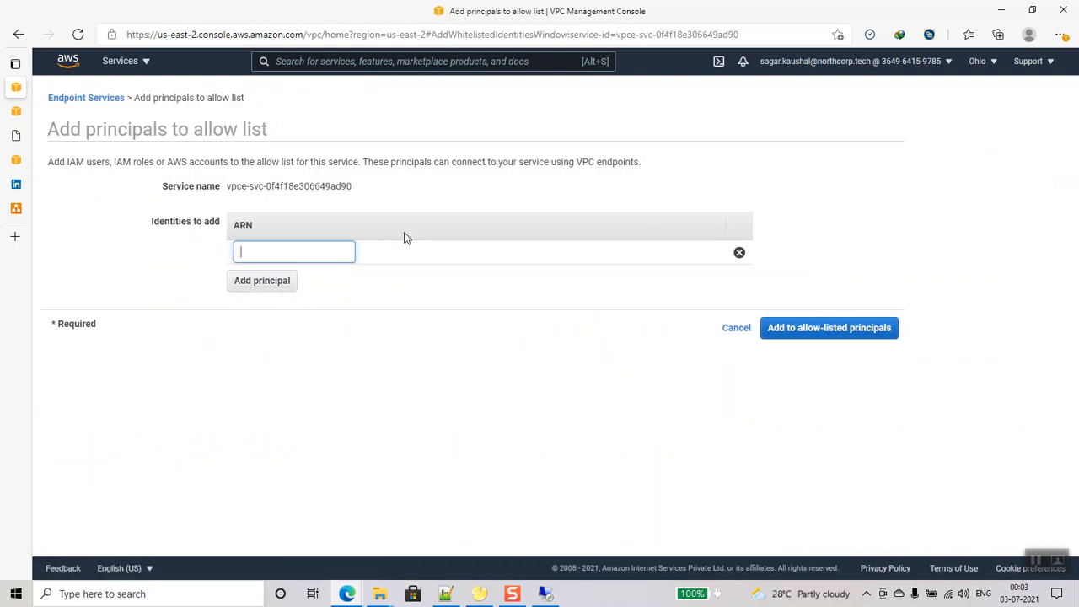
{"action": "mouse_move", "coordinate": [347, 593]}
{"action": "left_click", "coordinate": [443, 533]}
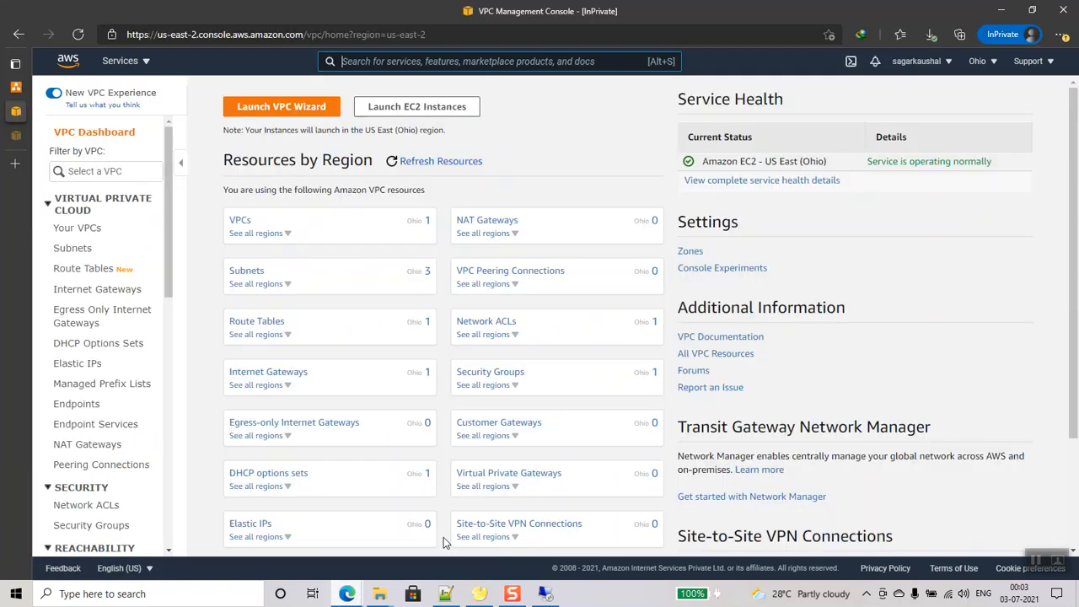
{"action": "left_click", "coordinate": [927, 63]}
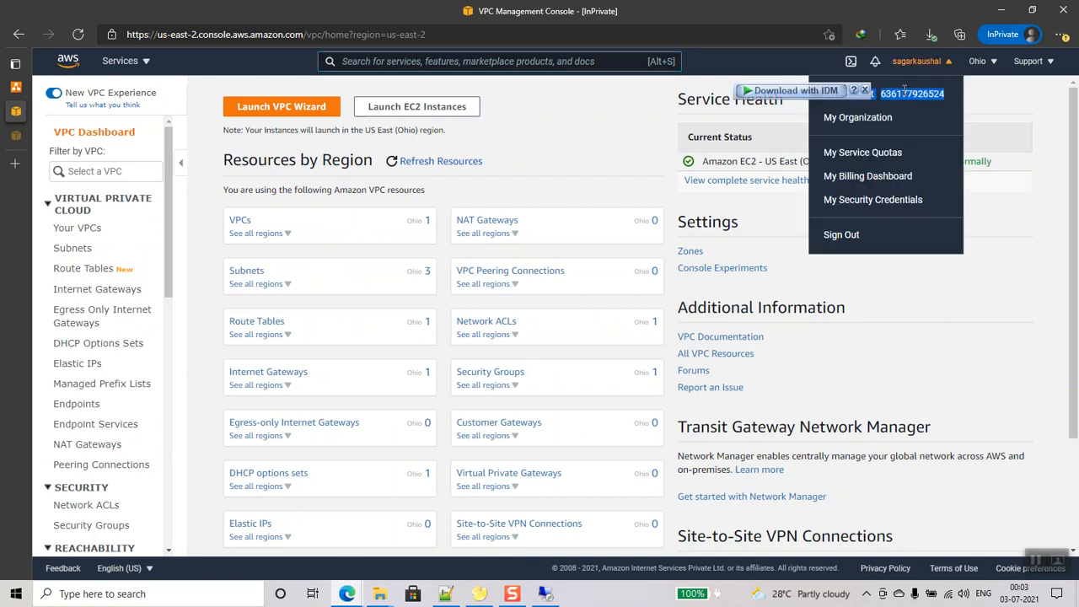
{"action": "left_click_drag", "start_coordinate": [883, 95], "coordinate": [946, 94]}
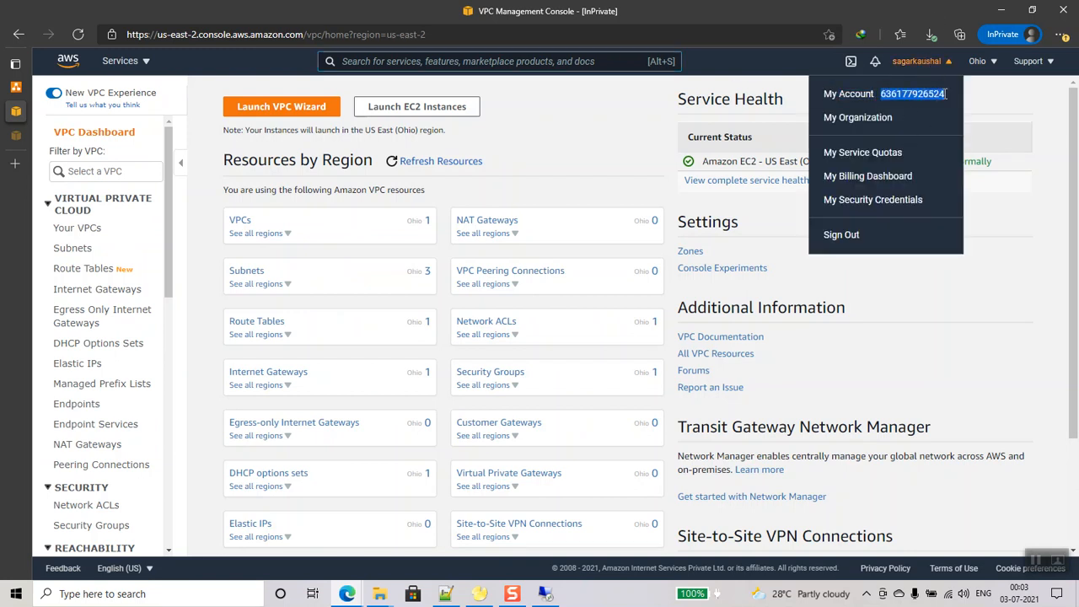
{"action": "right_click", "coordinate": [880, 96]}
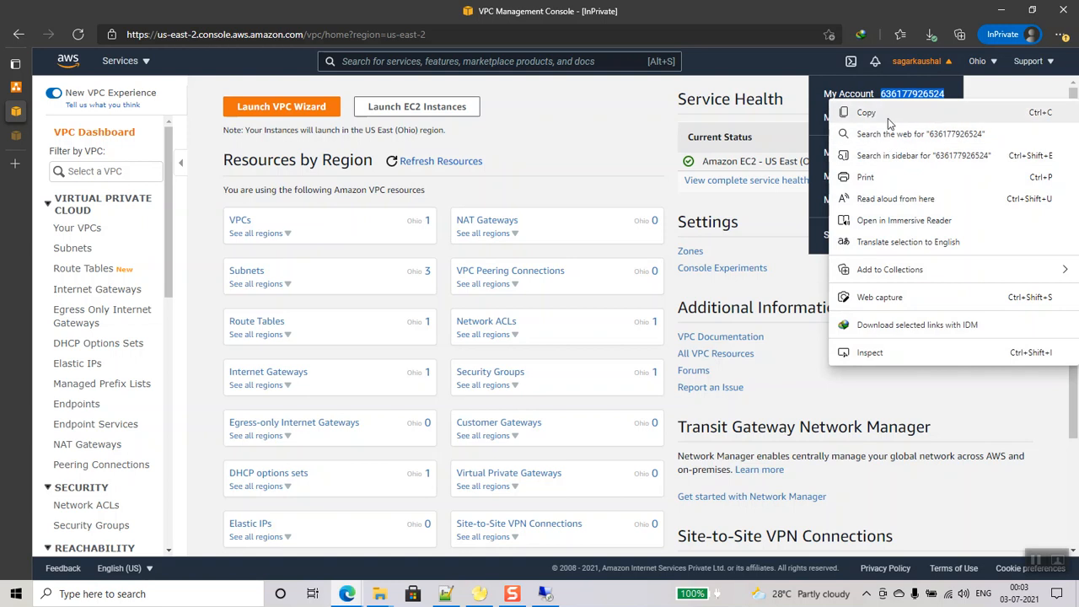
{"action": "left_click", "coordinate": [888, 112]}
- Paste the client account's root ARN from Notepad++ and add it as an allow-listed principal
{"action": "left_click", "coordinate": [445, 593]}
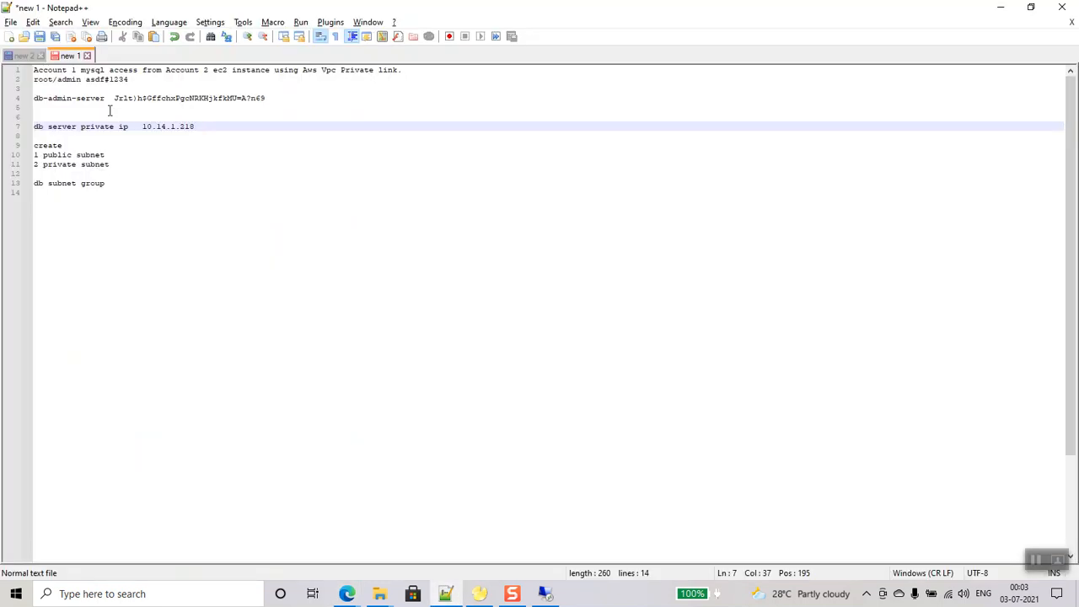
{"action": "left_click", "coordinate": [23, 55]}
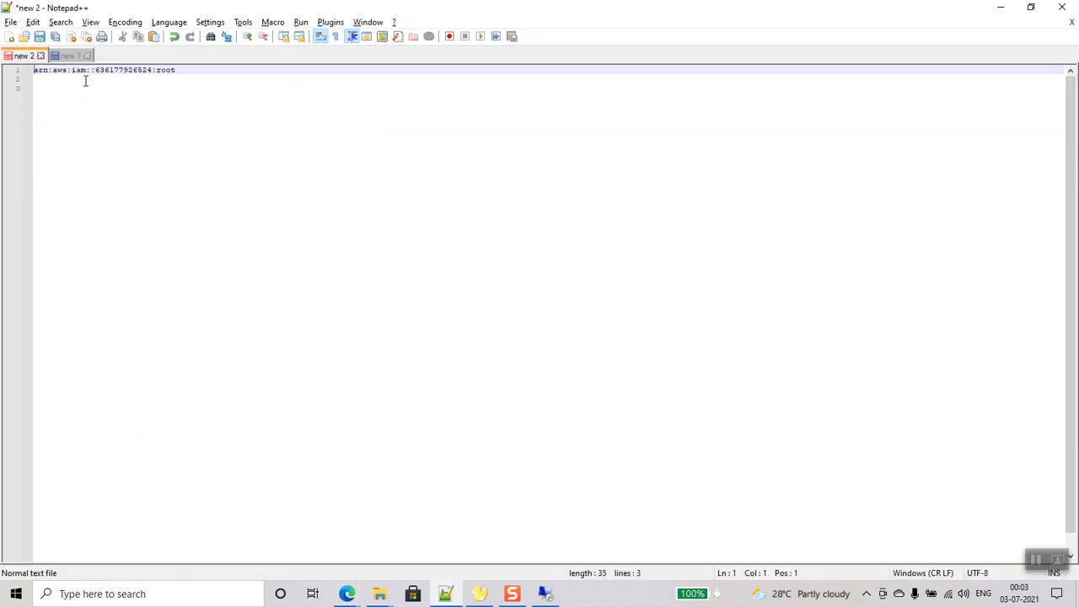
{"action": "left_click_drag", "start_coordinate": [95, 70], "coordinate": [33, 70]}
{"action": "key", "text": "Right"}
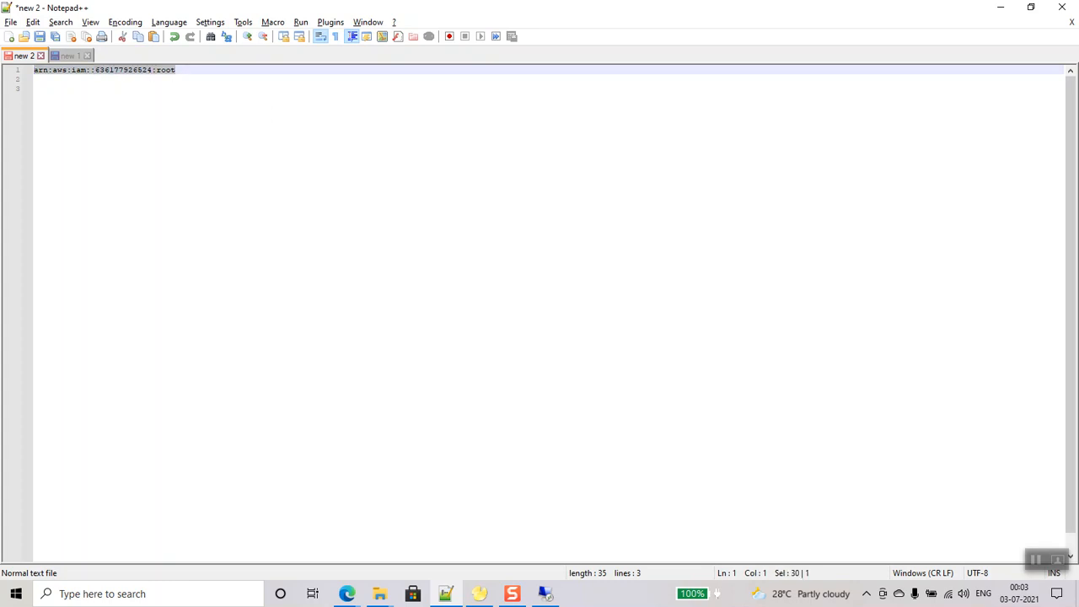
{"action": "mouse_move", "coordinate": [346, 593]}
{"action": "left_click", "coordinate": [412, 540]}
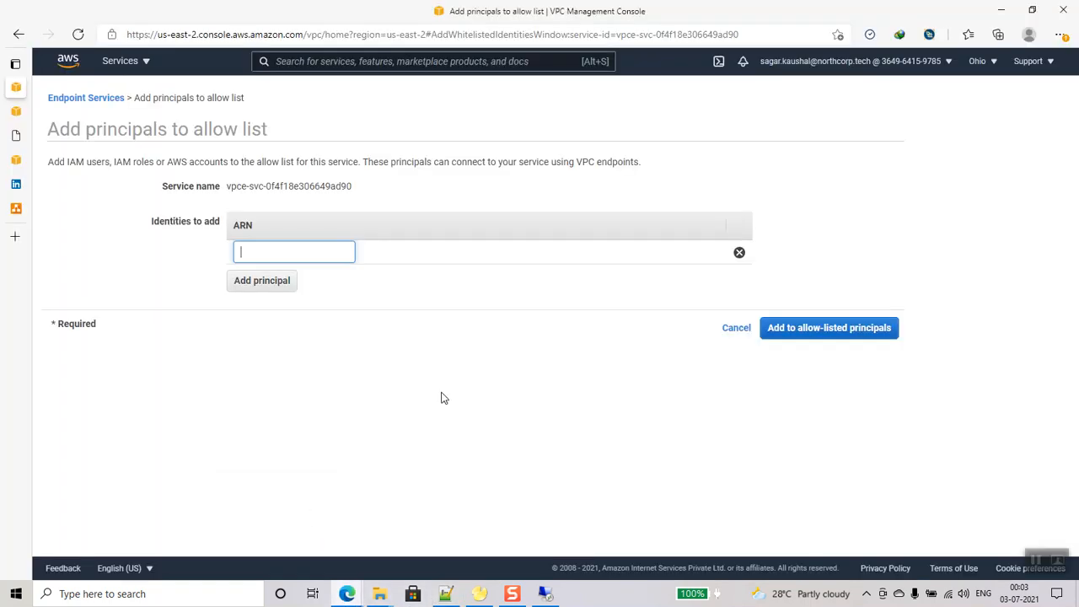
{"action": "key", "text": "ctrl+v"}
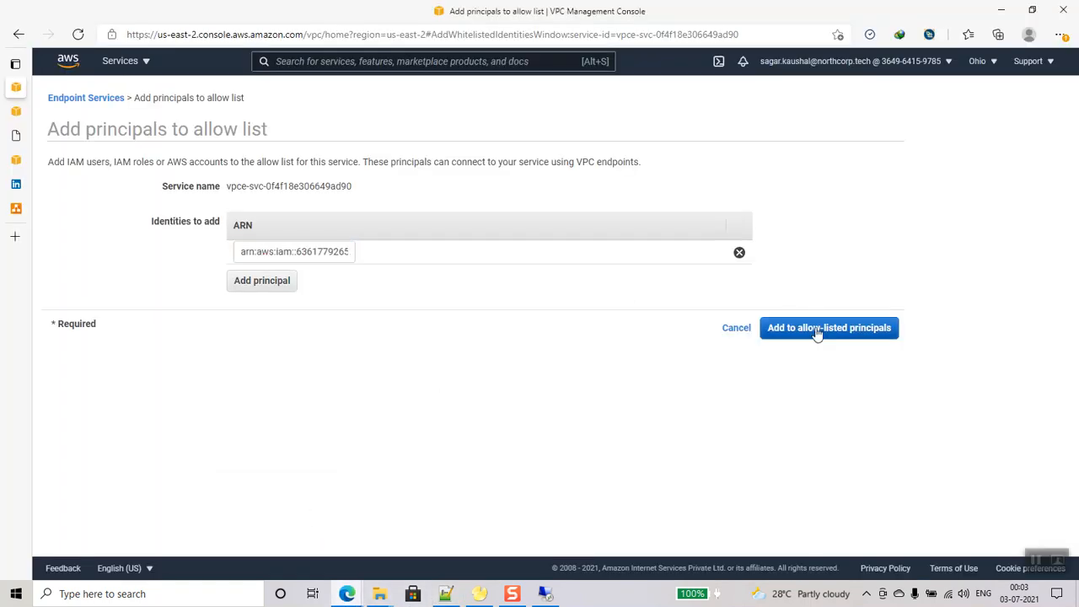
{"action": "left_click", "coordinate": [819, 331]}
- Review the service's load balancers, allow-listed principals and endpoint connections
{"action": "left_click", "coordinate": [354, 293]}
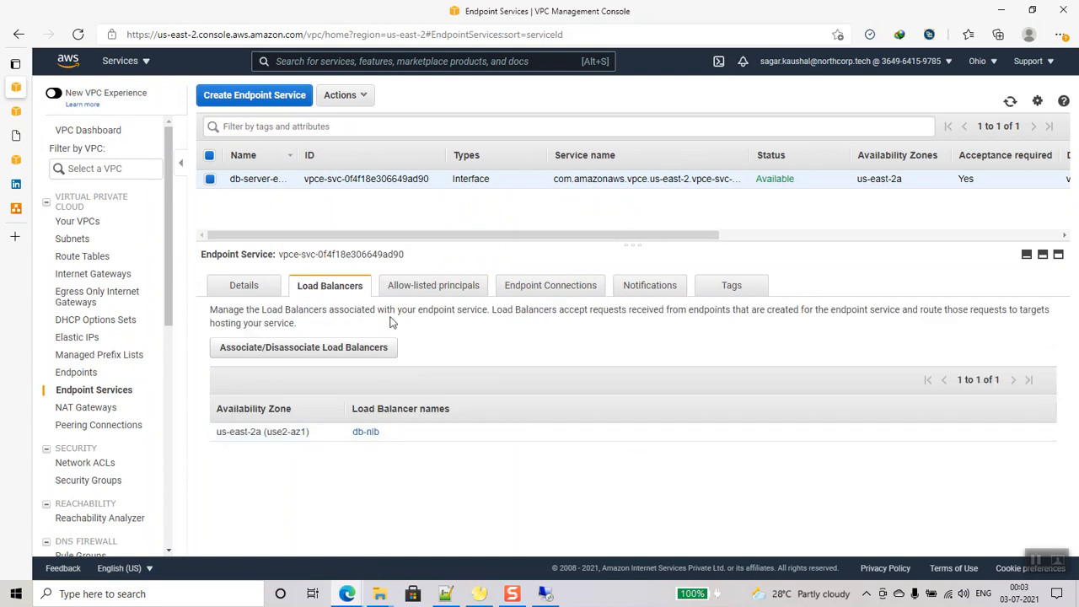
{"action": "left_click", "coordinate": [399, 291]}
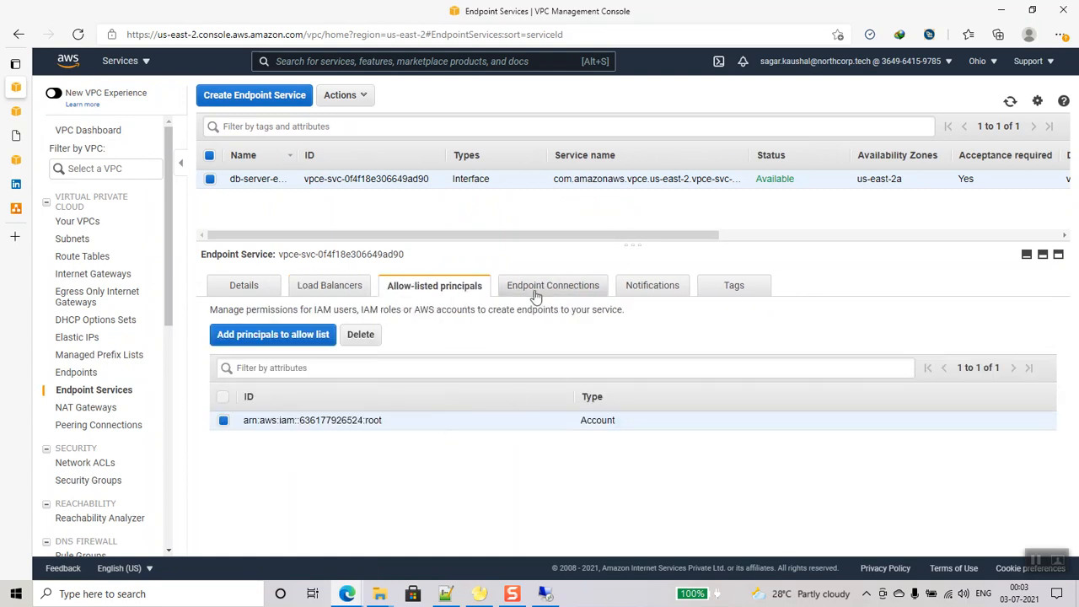
{"action": "left_click", "coordinate": [535, 295]}
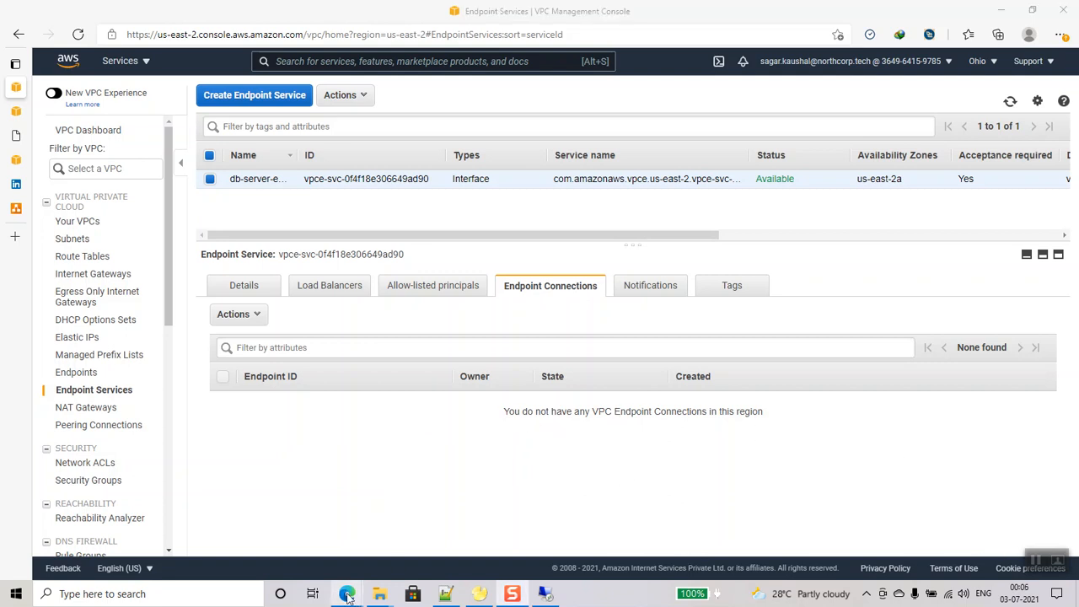
- In the client account's console, begin creating a new VPC endpoint
{"action": "mouse_move", "coordinate": [346, 594]}
{"action": "left_click", "coordinate": [395, 556]}
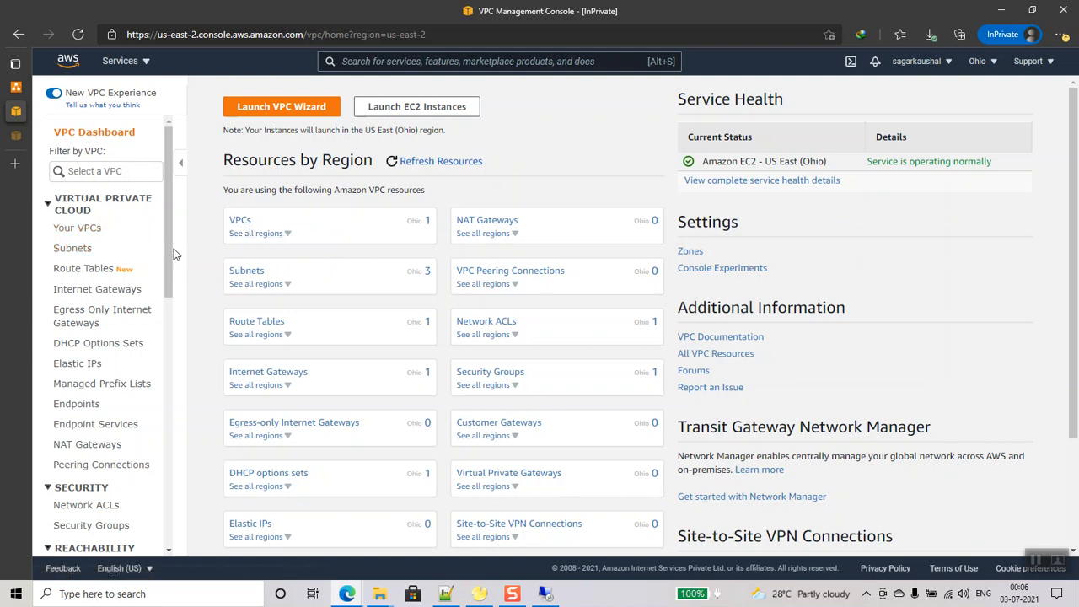
{"action": "scroll", "coordinate": [84, 343], "scroll_direction": "down", "scroll_amount": 4}
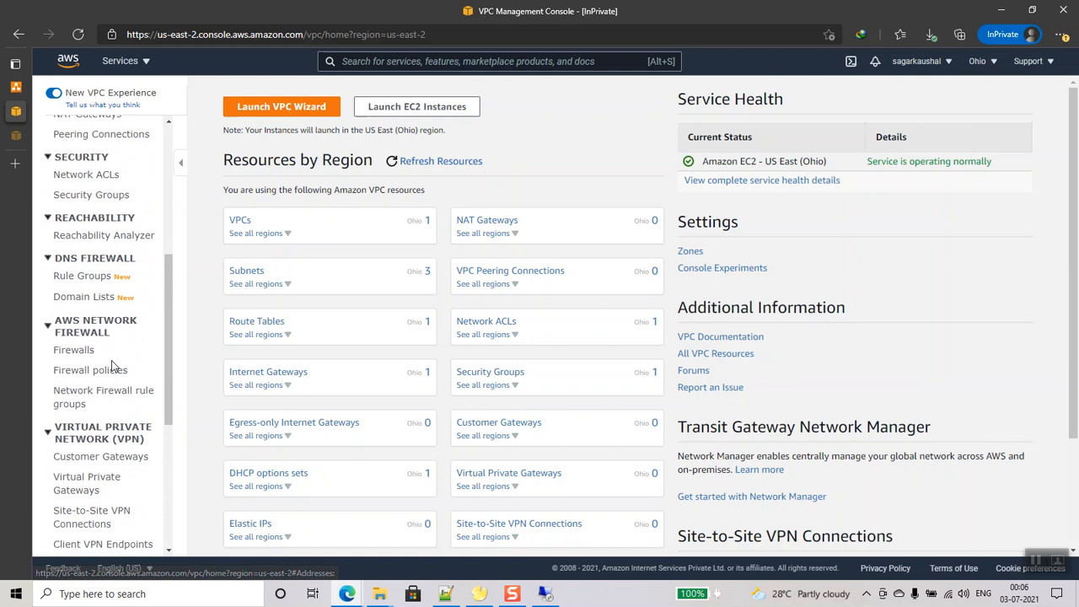
{"action": "scroll", "coordinate": [112, 365], "scroll_direction": "up", "scroll_amount": 1}
{"action": "scroll", "coordinate": [112, 365], "scroll_direction": "up", "scroll_amount": 3}
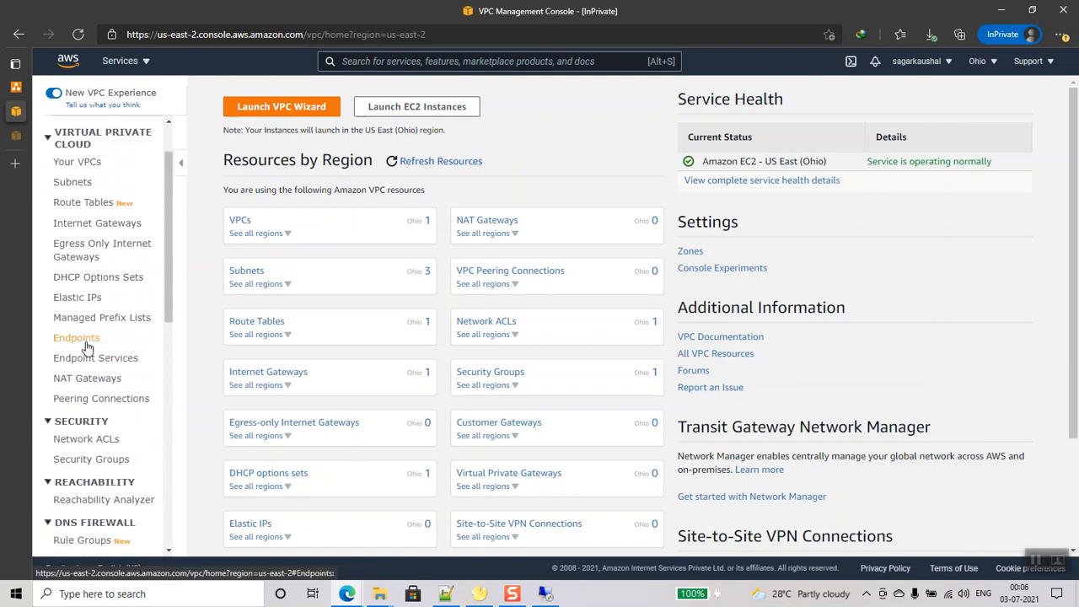
{"action": "left_click", "coordinate": [82, 338]}
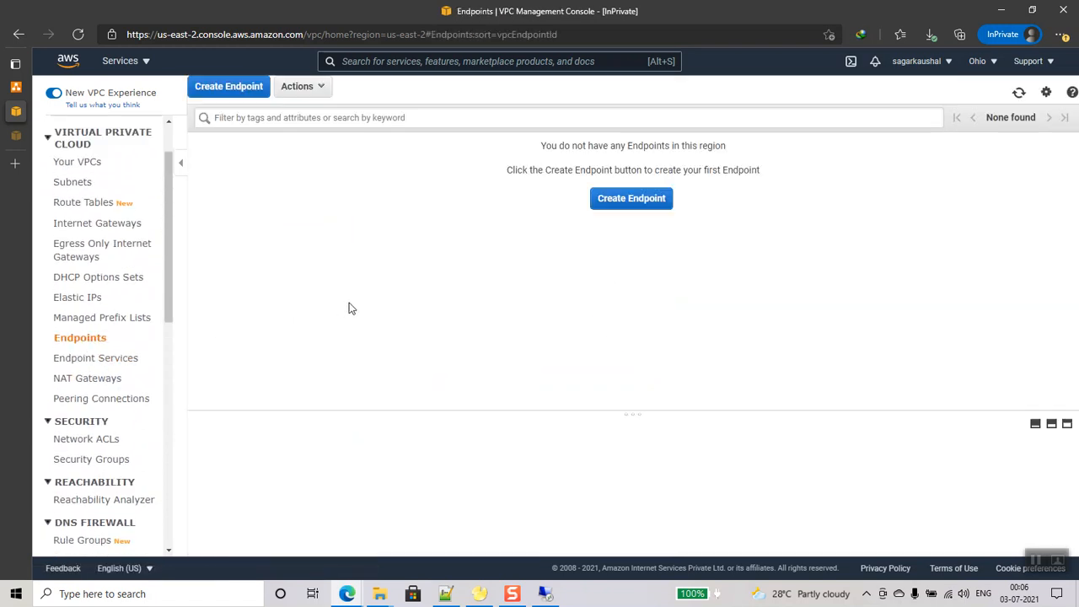
{"action": "left_click", "coordinate": [625, 199]}
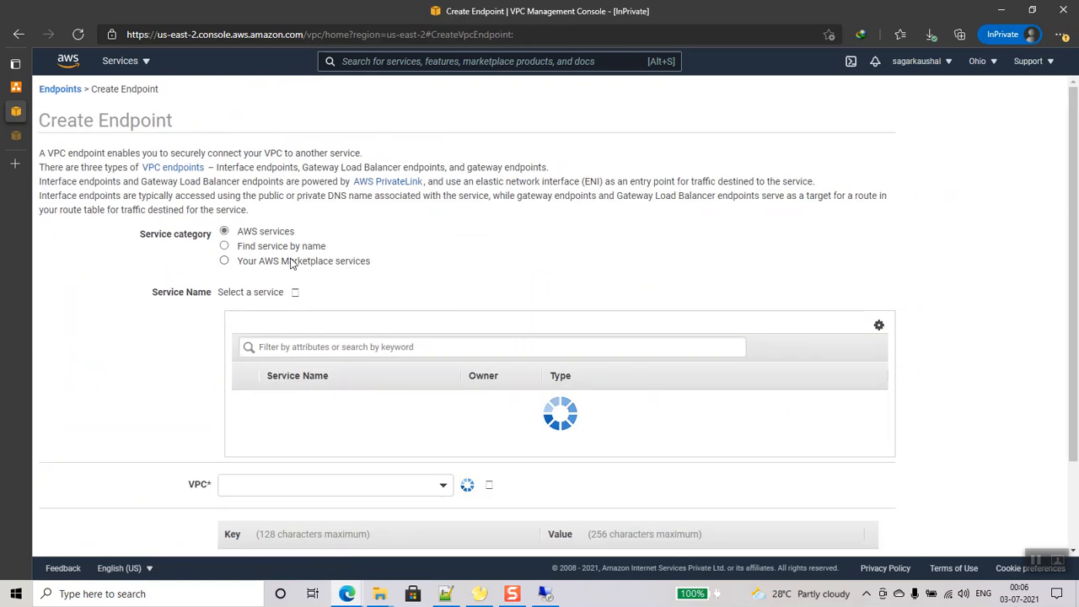
- Find the service by name, pasting the database endpoint service name and verifying it
{"action": "left_click", "coordinate": [225, 247]}
{"action": "left_click", "coordinate": [338, 326]}
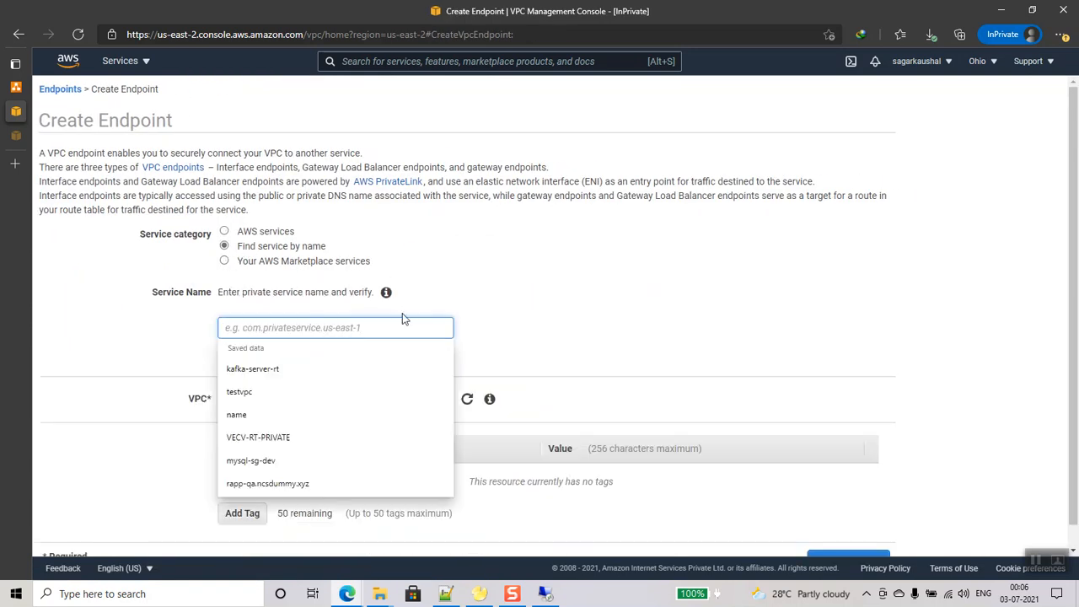
{"action": "left_click", "coordinate": [597, 305]}
{"action": "mouse_move", "coordinate": [348, 595]}
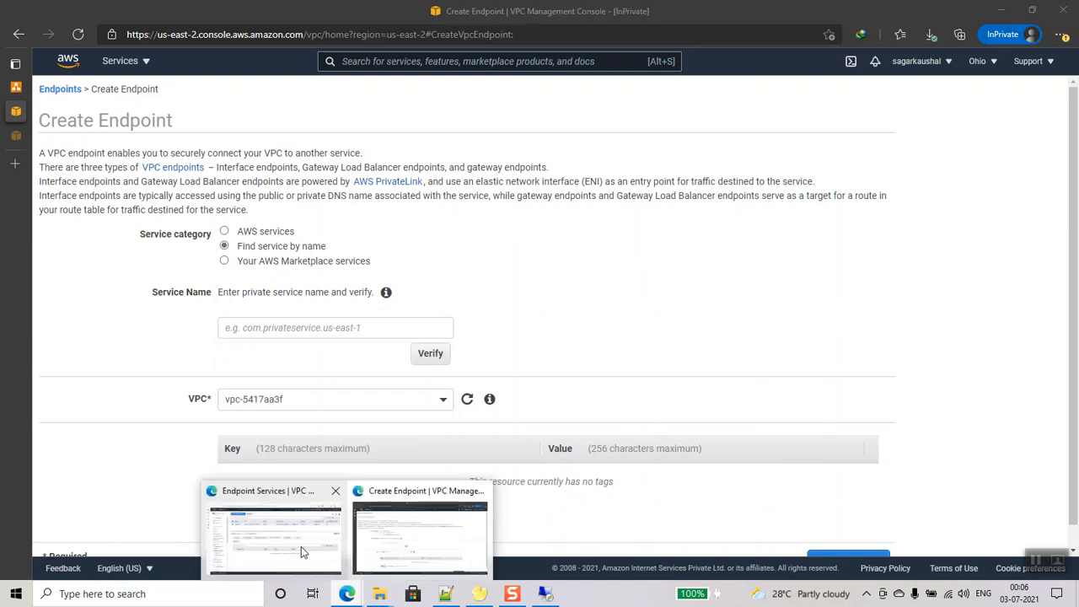
{"action": "left_click", "coordinate": [301, 549]}
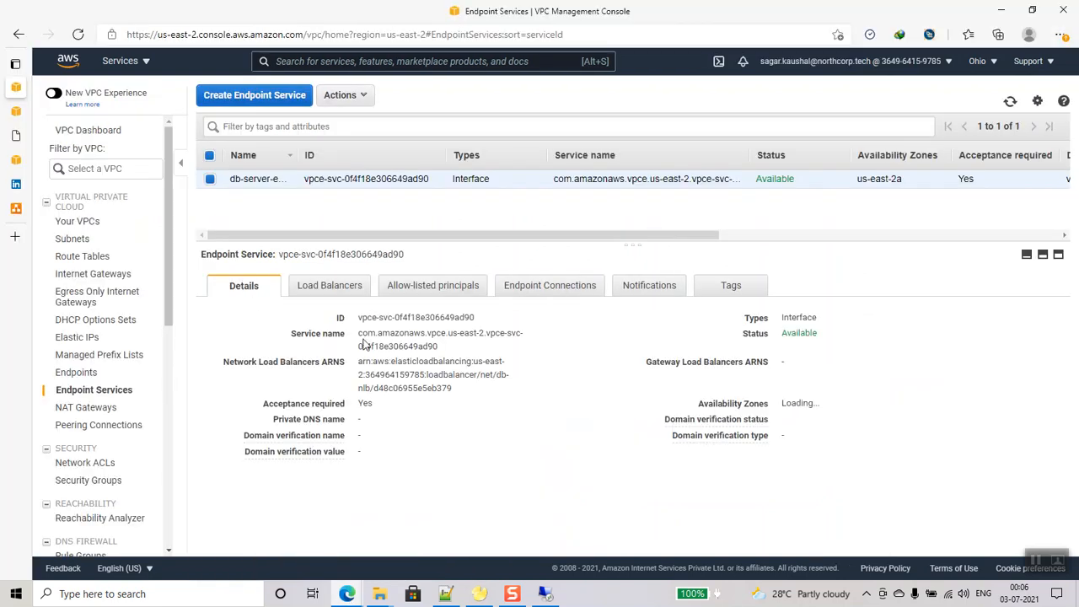
{"action": "mouse_move", "coordinate": [450, 351]}
{"action": "mouse_move", "coordinate": [346, 594]}
{"action": "left_click", "coordinate": [409, 536]}
{"action": "left_click", "coordinate": [350, 327]}
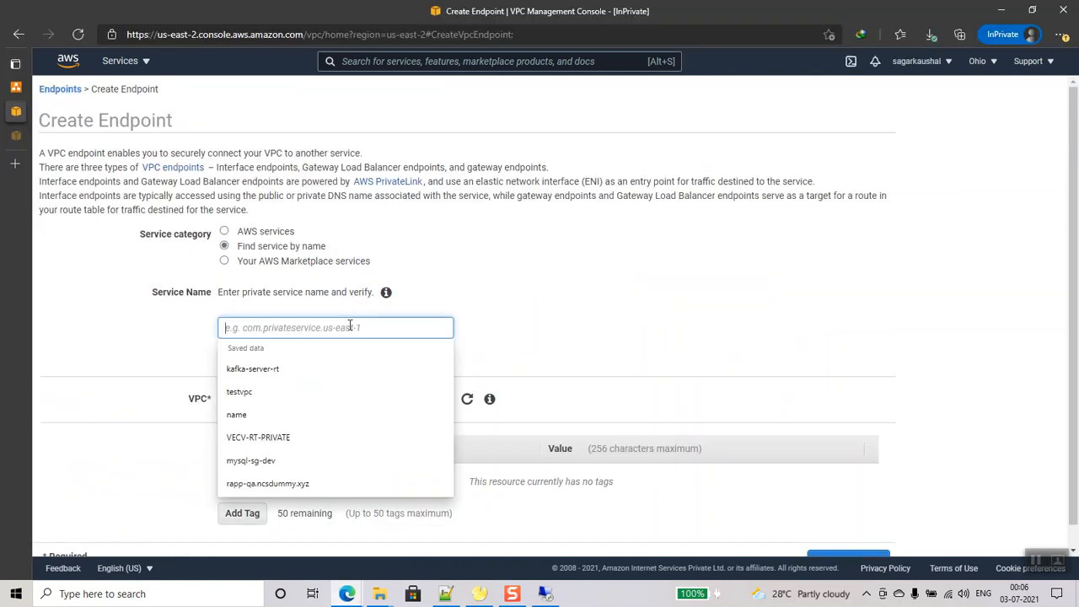
{"action": "key", "text": "ctrl+v"}
{"action": "left_click", "coordinate": [438, 361]}
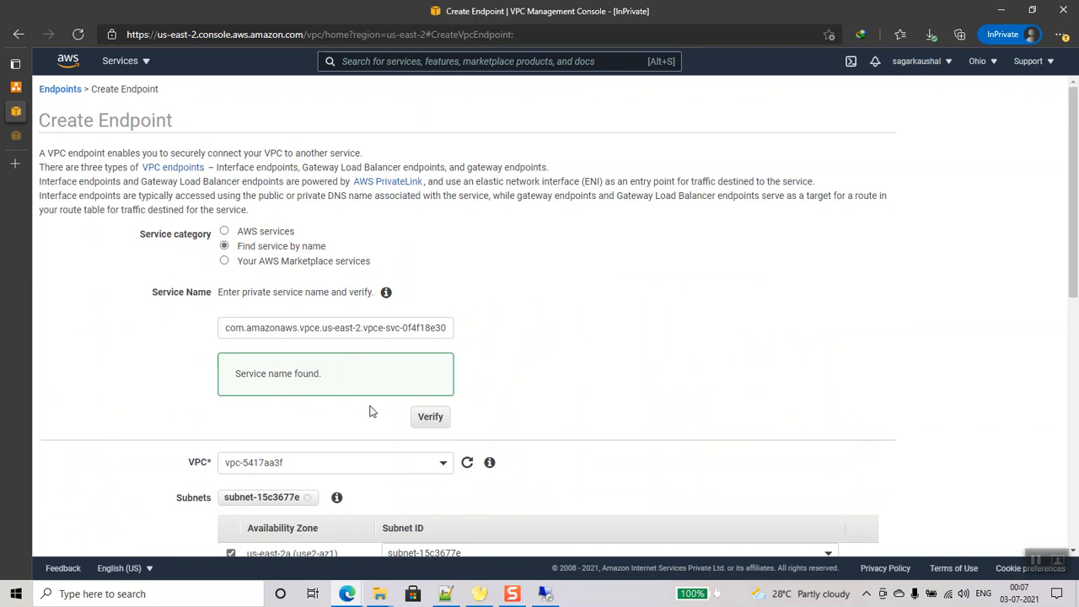
- Keep the default VPC, create the endpoint, and close the confirmation
{"action": "scroll", "coordinate": [369, 411], "scroll_direction": "down", "scroll_amount": 1}
{"action": "left_click", "coordinate": [373, 390]}
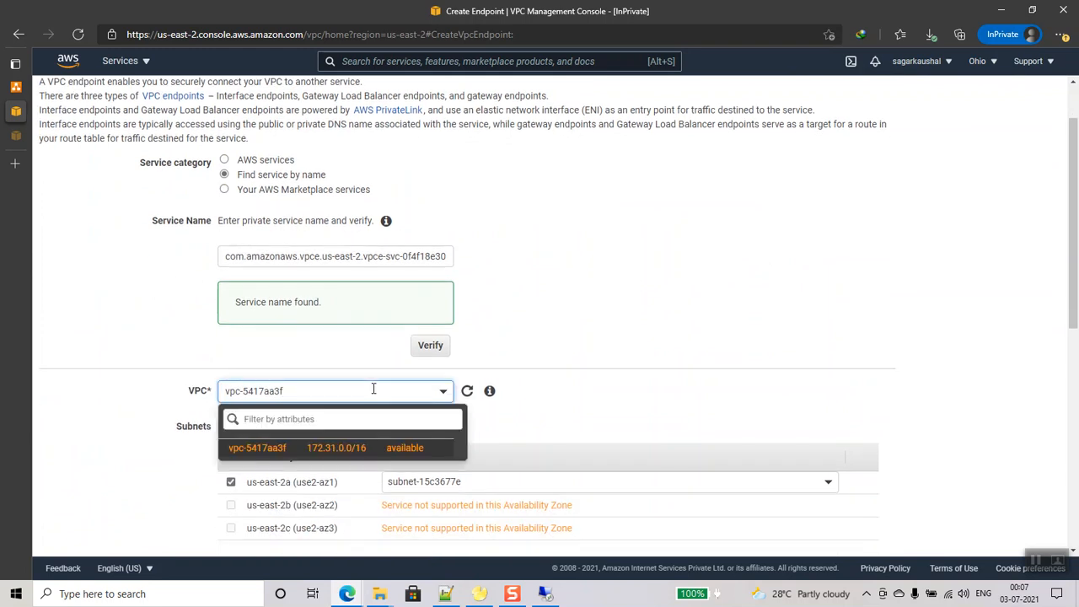
{"action": "scroll", "coordinate": [581, 405], "scroll_direction": "down", "scroll_amount": 2}
{"action": "left_click", "coordinate": [188, 364]}
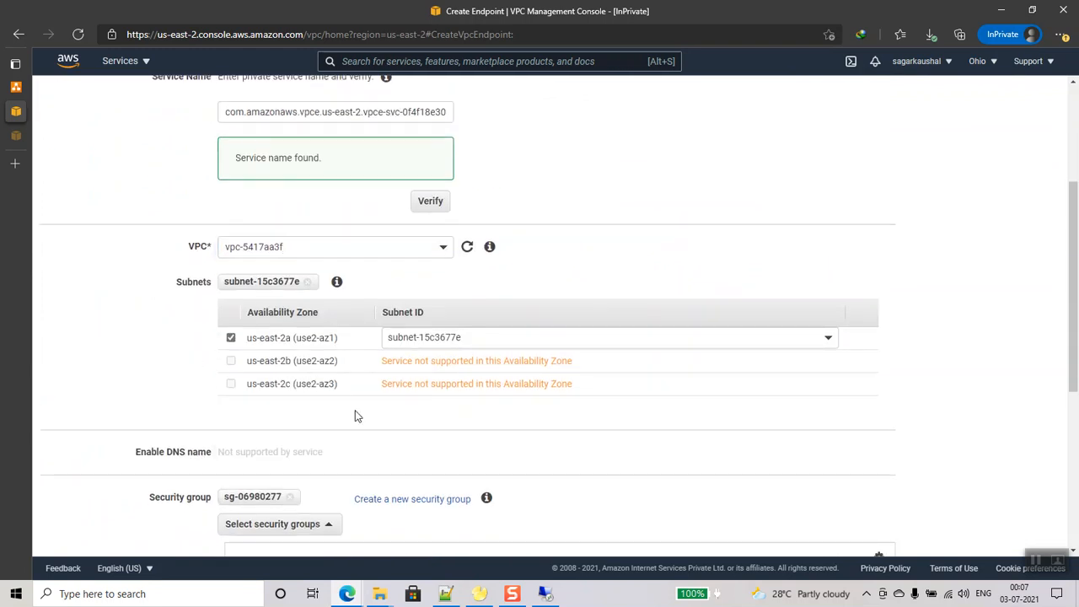
{"action": "scroll", "coordinate": [369, 445], "scroll_direction": "down", "scroll_amount": 2}
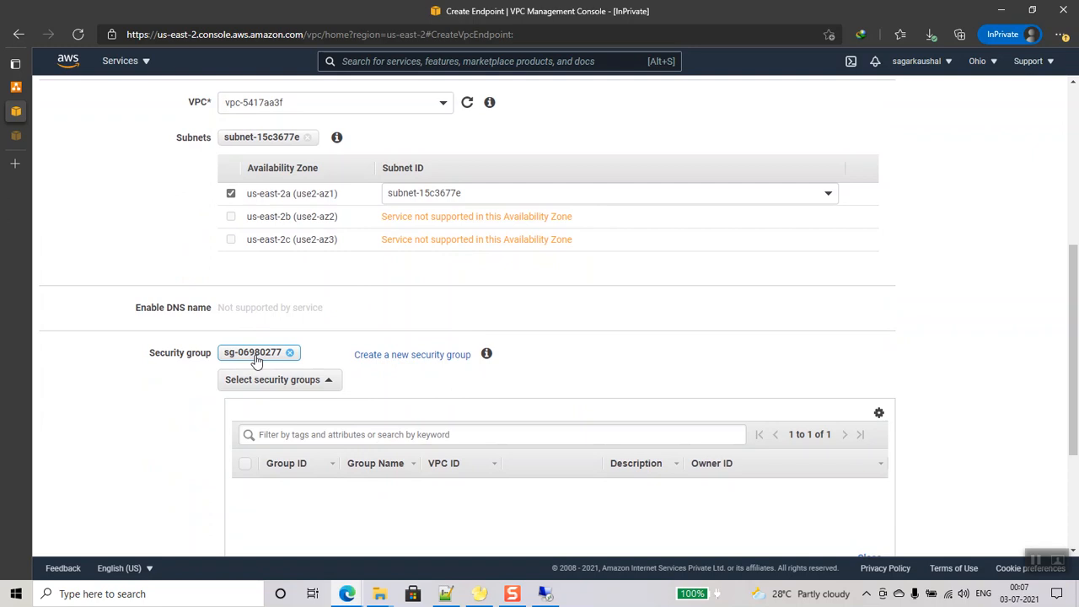
{"action": "right_click", "coordinate": [262, 357]}
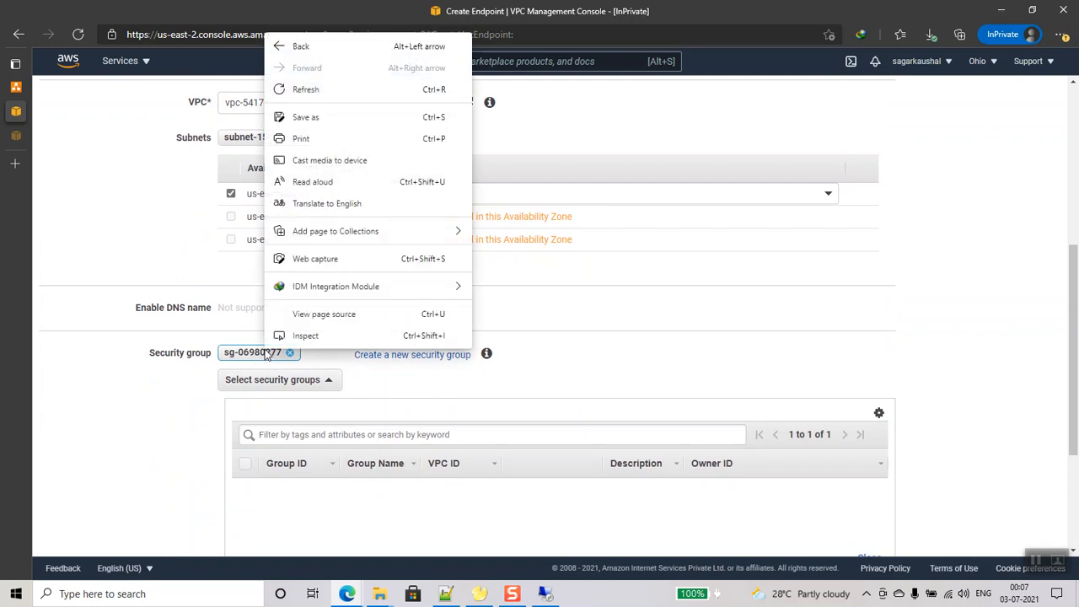
{"action": "left_click", "coordinate": [179, 396]}
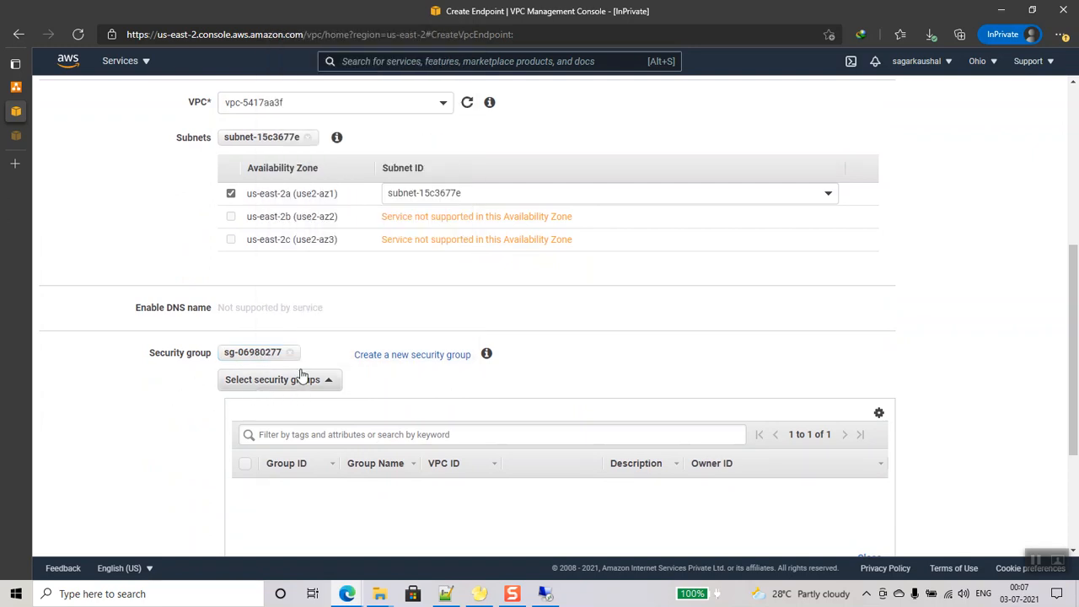
{"action": "scroll", "coordinate": [480, 427], "scroll_direction": "down", "scroll_amount": 2}
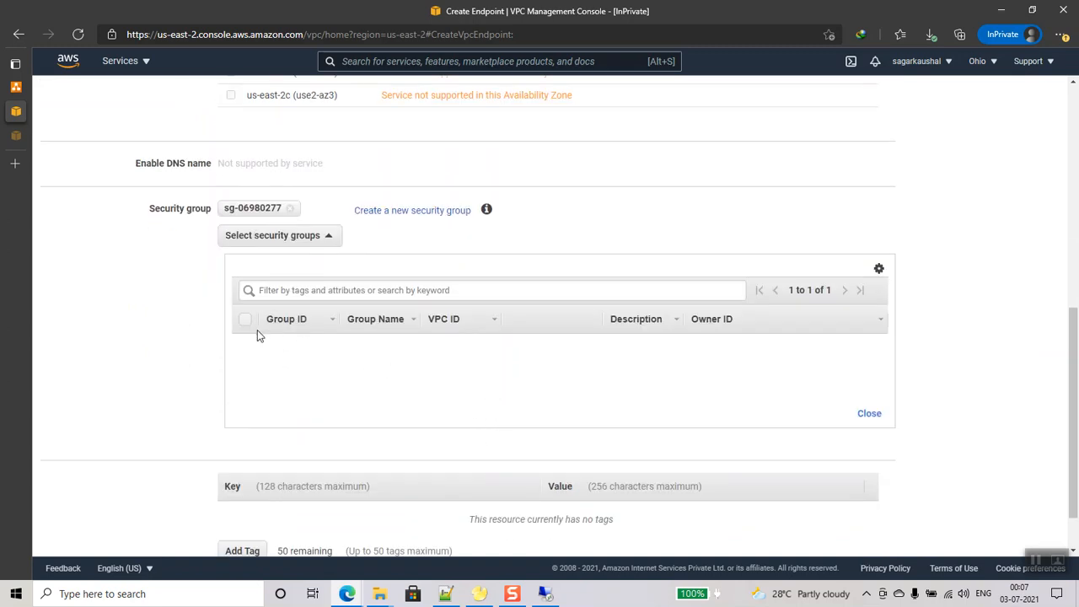
{"action": "scroll", "coordinate": [771, 480], "scroll_direction": "down", "scroll_amount": 1}
{"action": "left_click", "coordinate": [847, 537]}
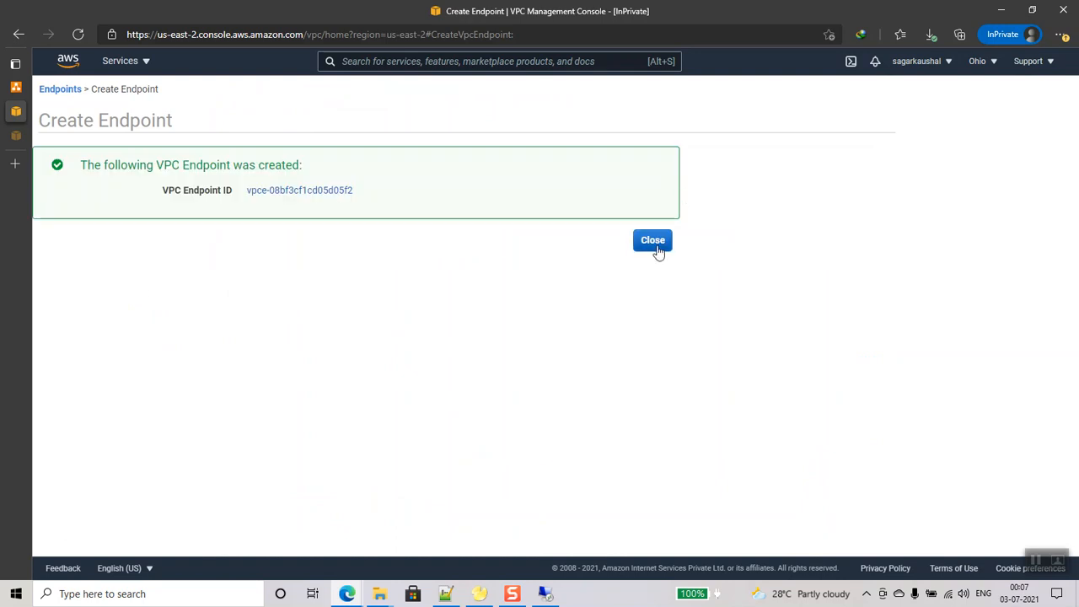
{"action": "left_click", "coordinate": [655, 242]}
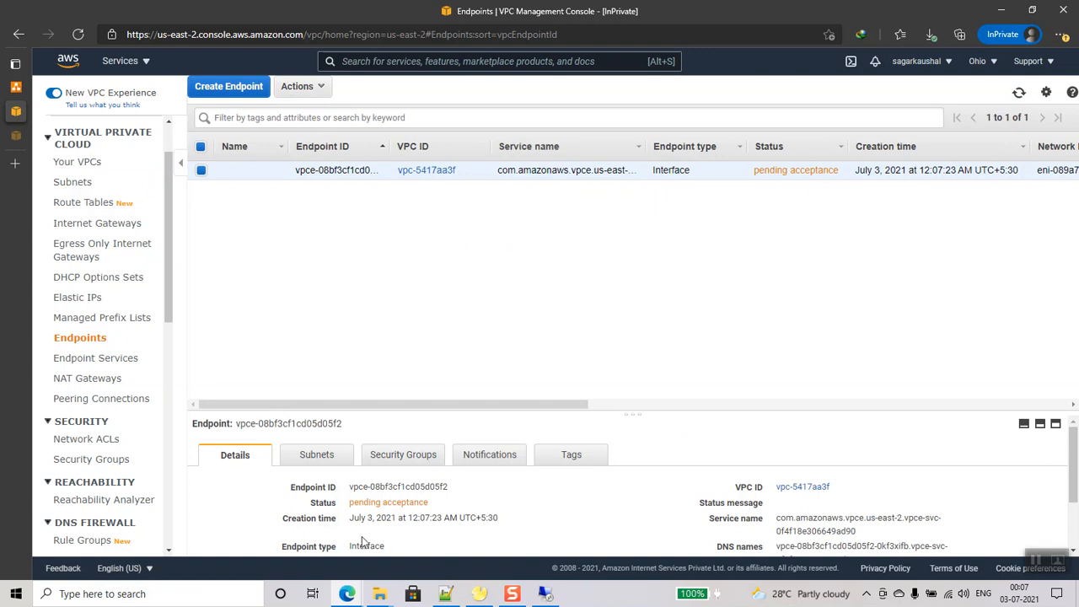
- In the service owner's window, accept the pending endpoint connection request
{"action": "mouse_move", "coordinate": [347, 594]}
{"action": "left_click", "coordinate": [278, 531]}
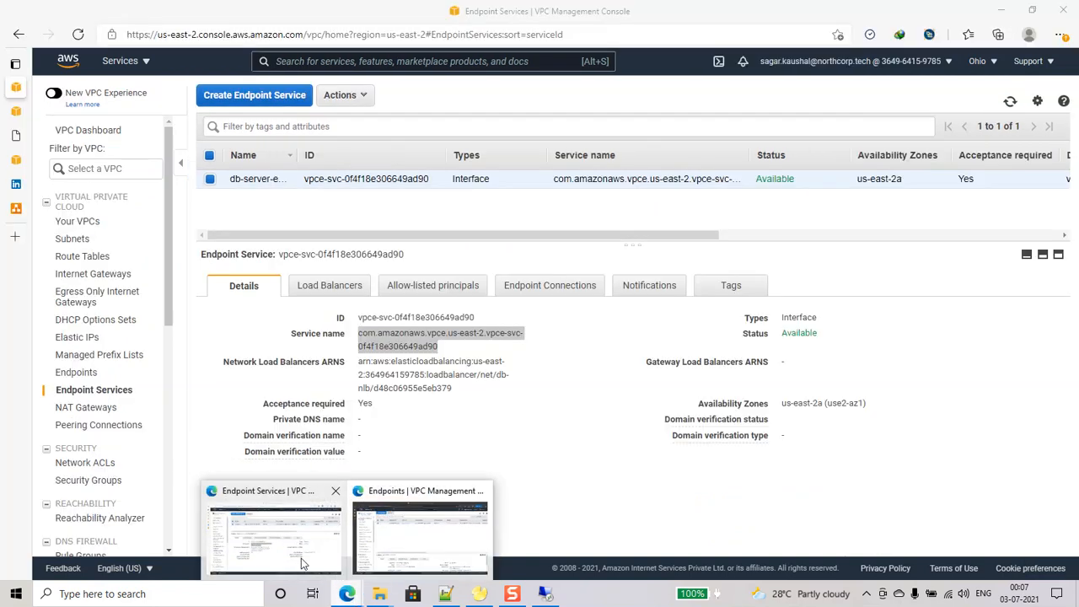
{"action": "left_click", "coordinate": [544, 285]}
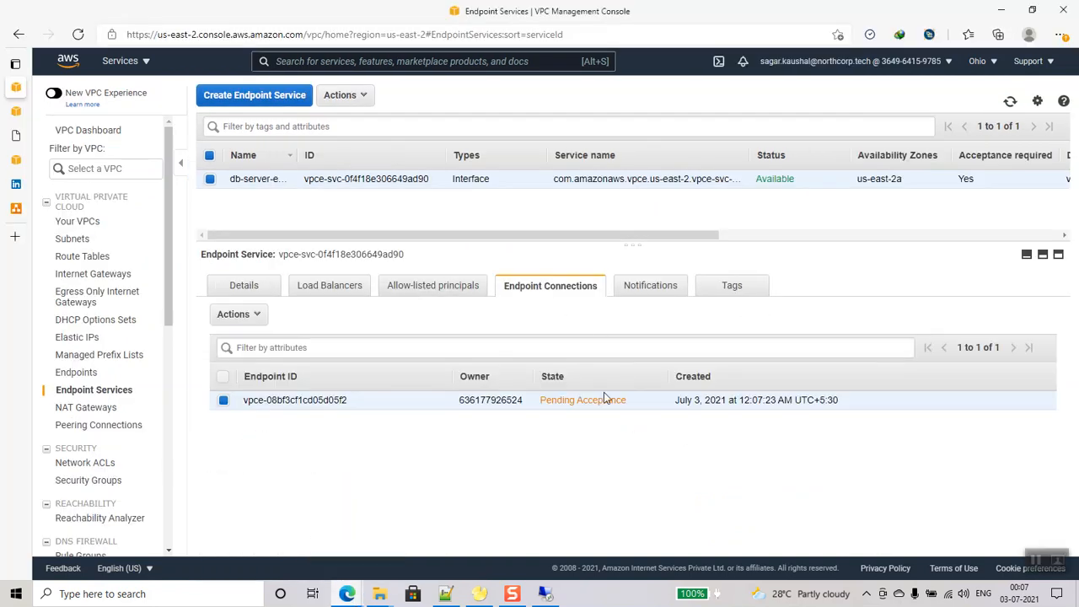
{"action": "left_click", "coordinate": [238, 314]}
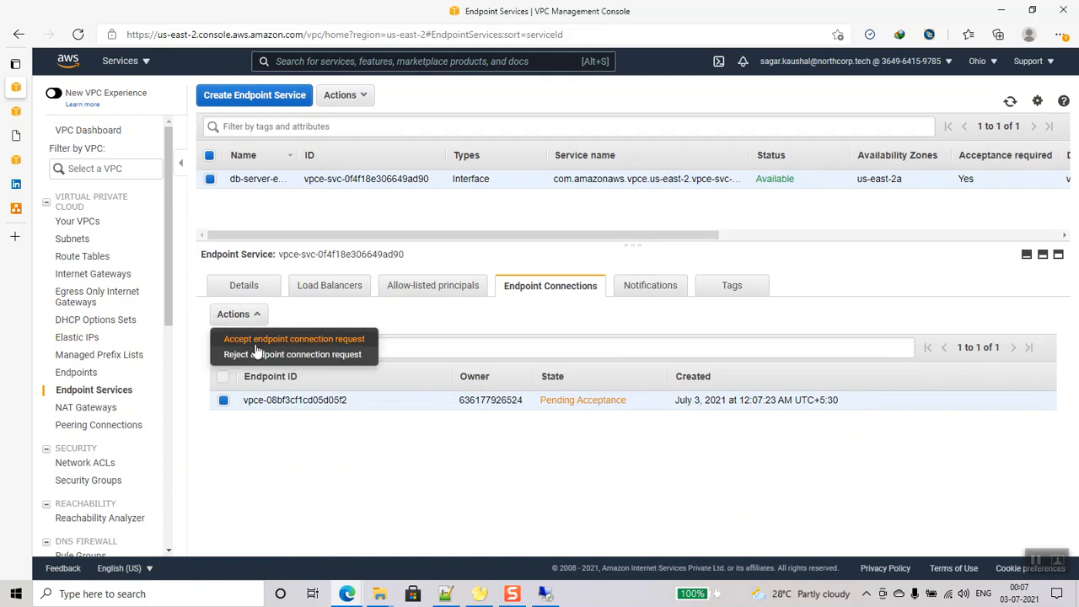
{"action": "left_click", "coordinate": [260, 338]}
{"action": "left_click", "coordinate": [647, 368]}
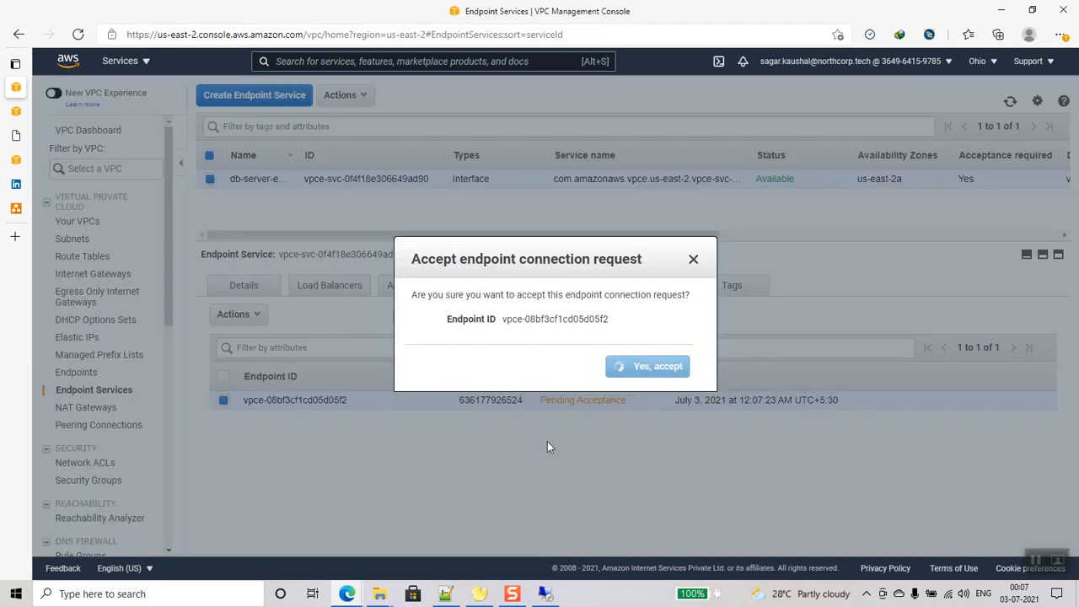
- Reload the endpoint service and accept the connection request again from Endpoint Connections
{"action": "left_click", "coordinate": [78, 34]}
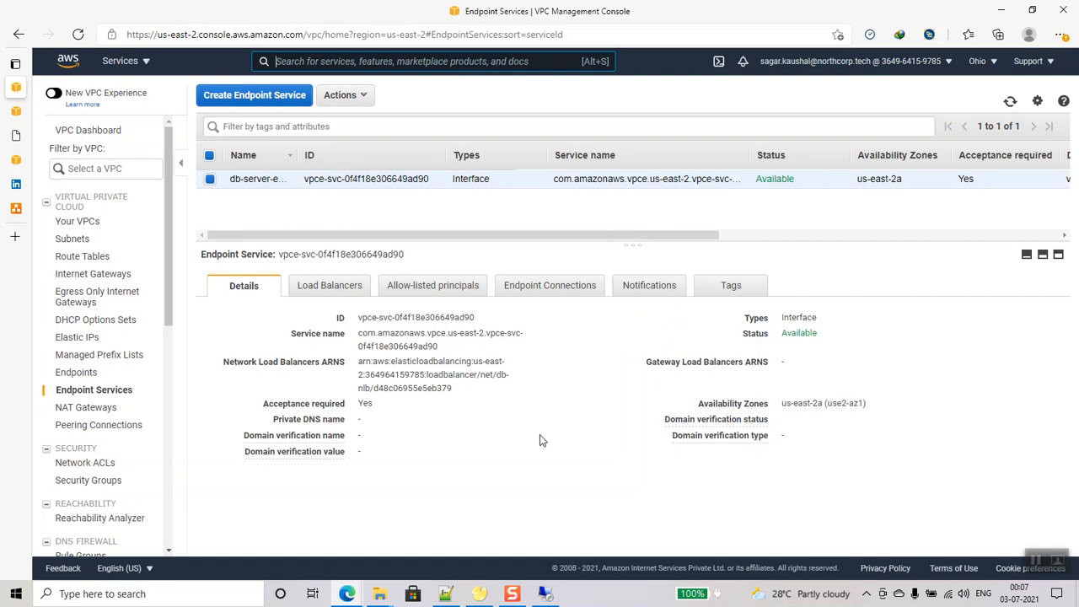
{"action": "left_click", "coordinate": [538, 295]}
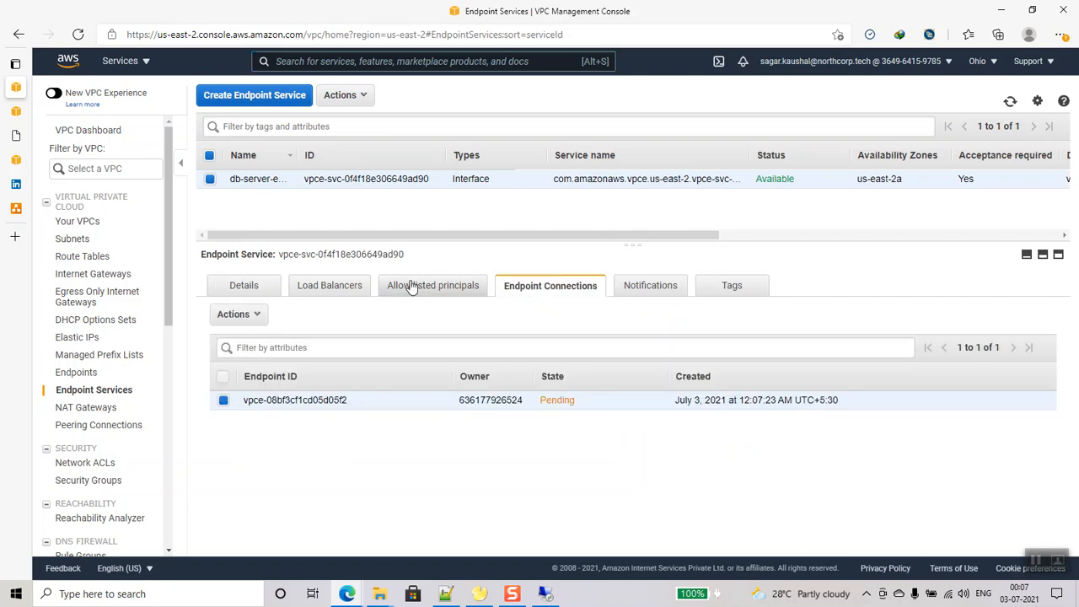
{"action": "left_click", "coordinate": [76, 33]}
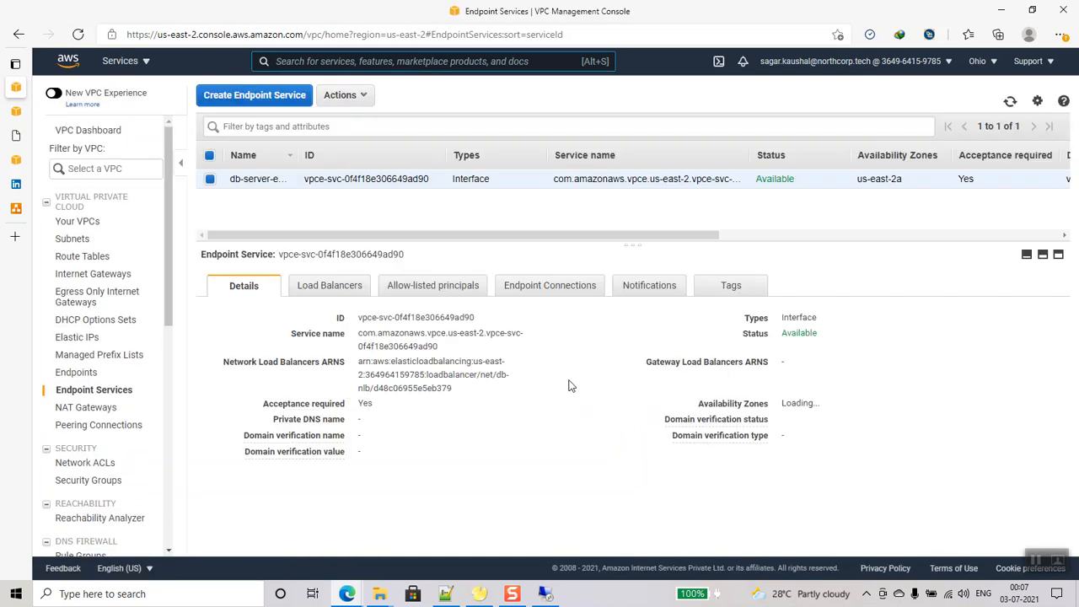
{"action": "left_click", "coordinate": [536, 286]}
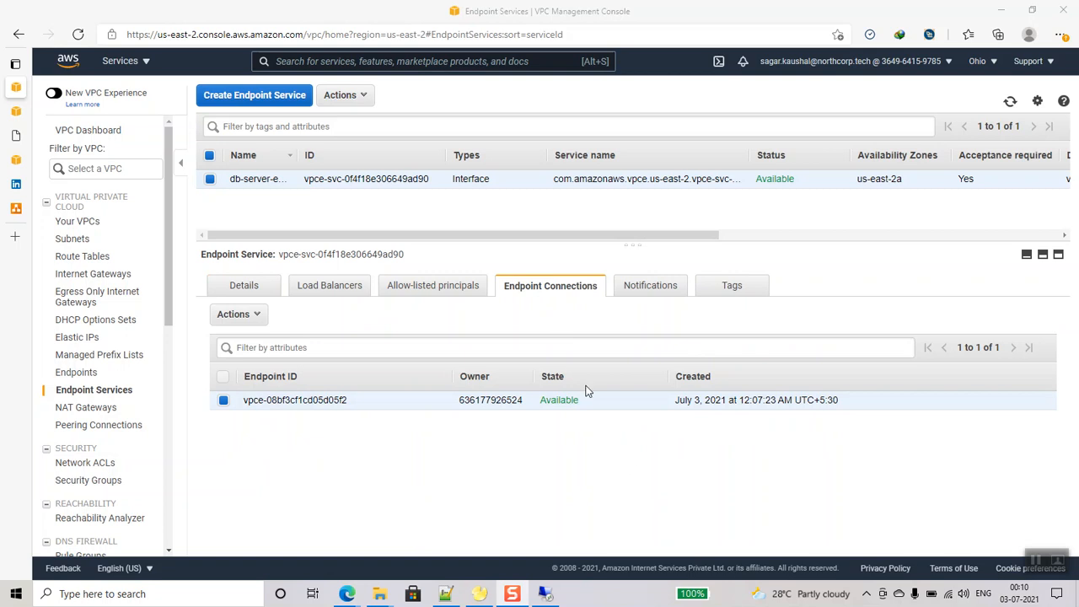
{"action": "left_click", "coordinate": [253, 315]}
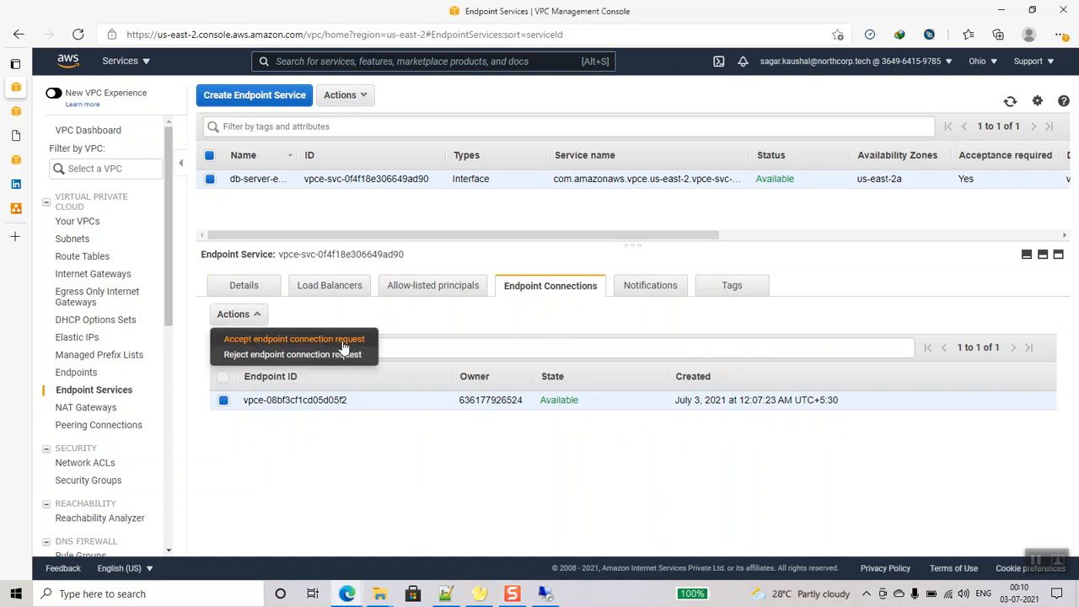
{"action": "left_click", "coordinate": [474, 323]}
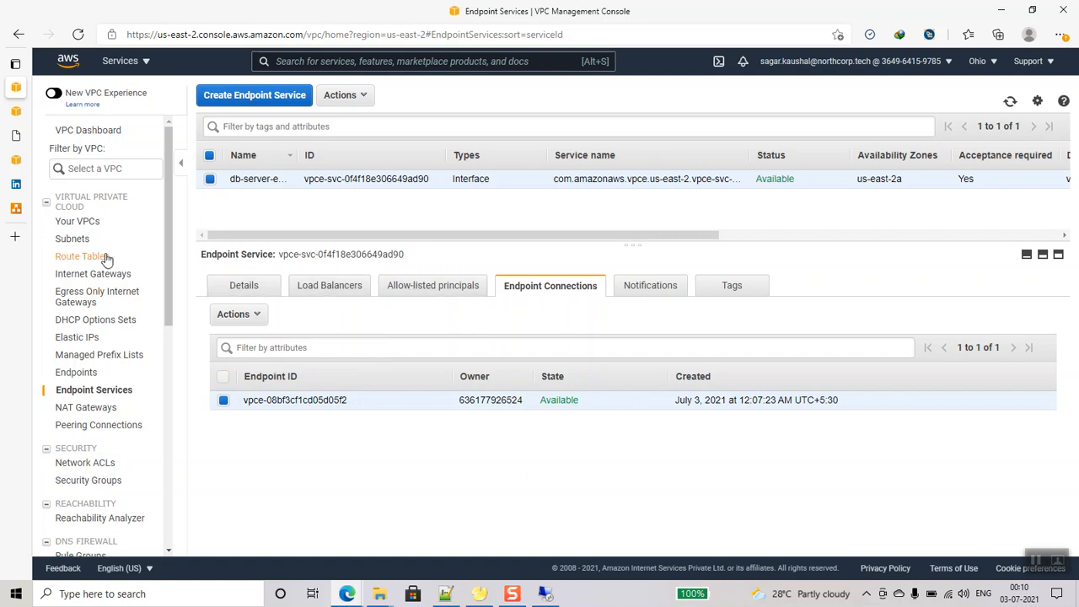
- Refresh the client account's Endpoints list to check the endpoint status
{"action": "mouse_move", "coordinate": [349, 596]}
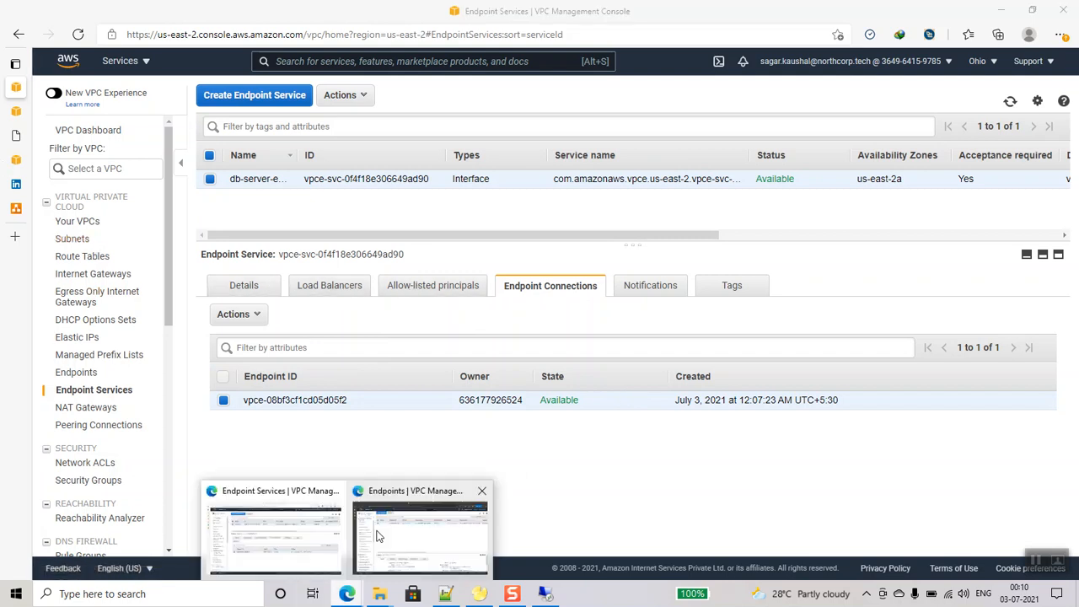
{"action": "left_click", "coordinate": [378, 538]}
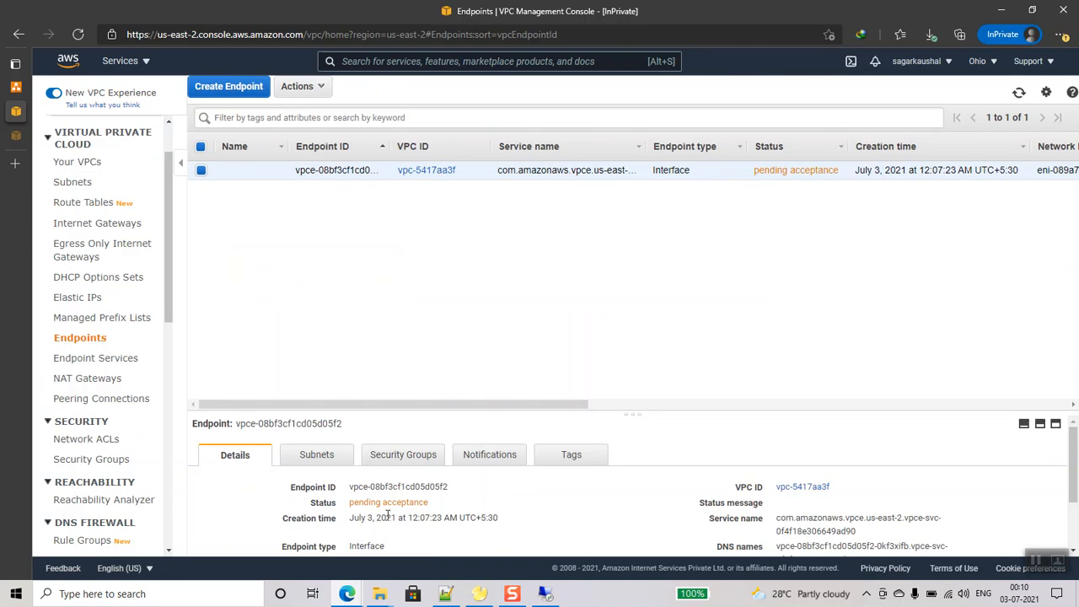
{"action": "left_click", "coordinate": [1019, 91]}
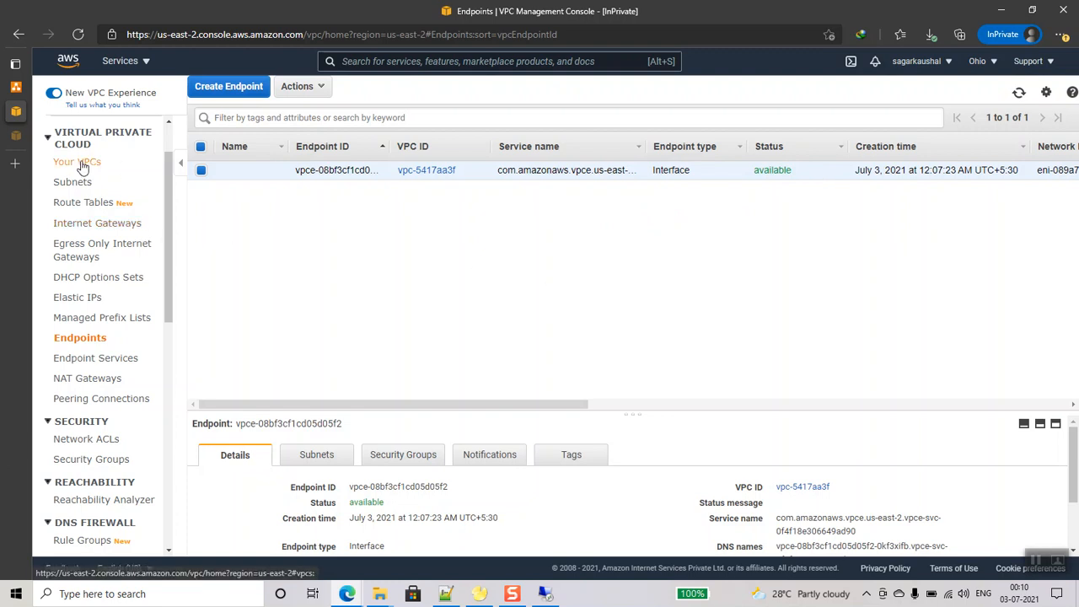
- Launch a new EC2 instance with the Windows Server 2019 Base image on t3.medium
{"action": "left_click", "coordinate": [125, 61]}
{"action": "left_click", "coordinate": [105, 216]}
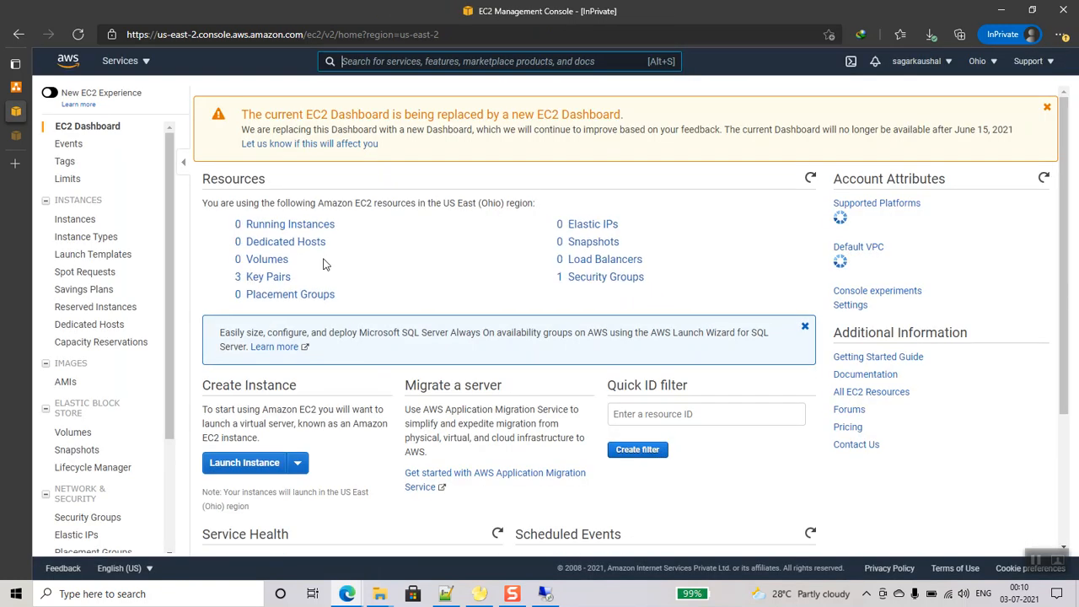
{"action": "left_click", "coordinate": [291, 226]}
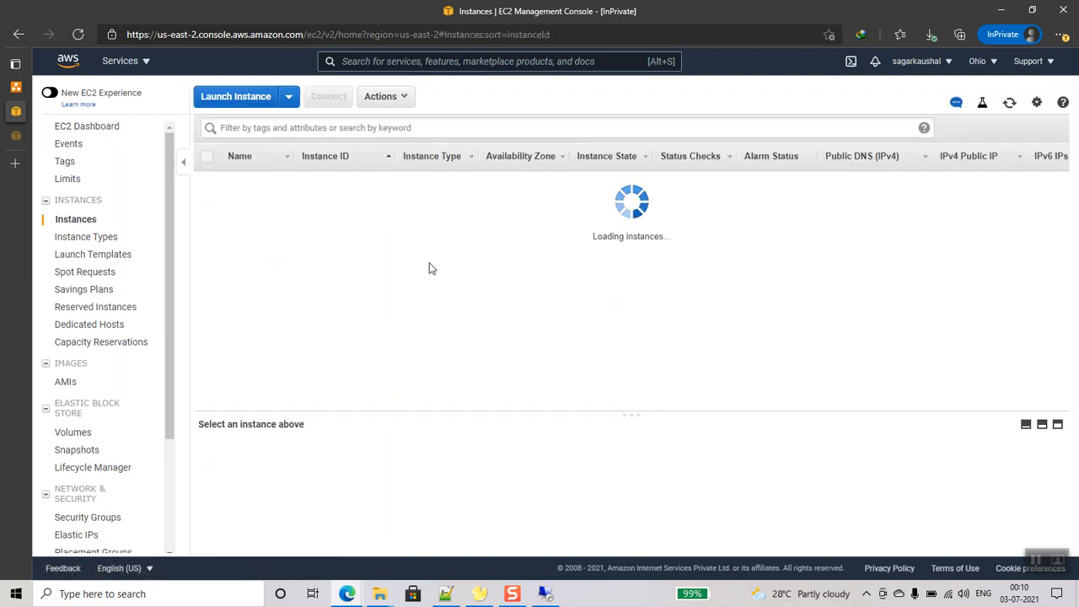
{"action": "left_click", "coordinate": [623, 234]}
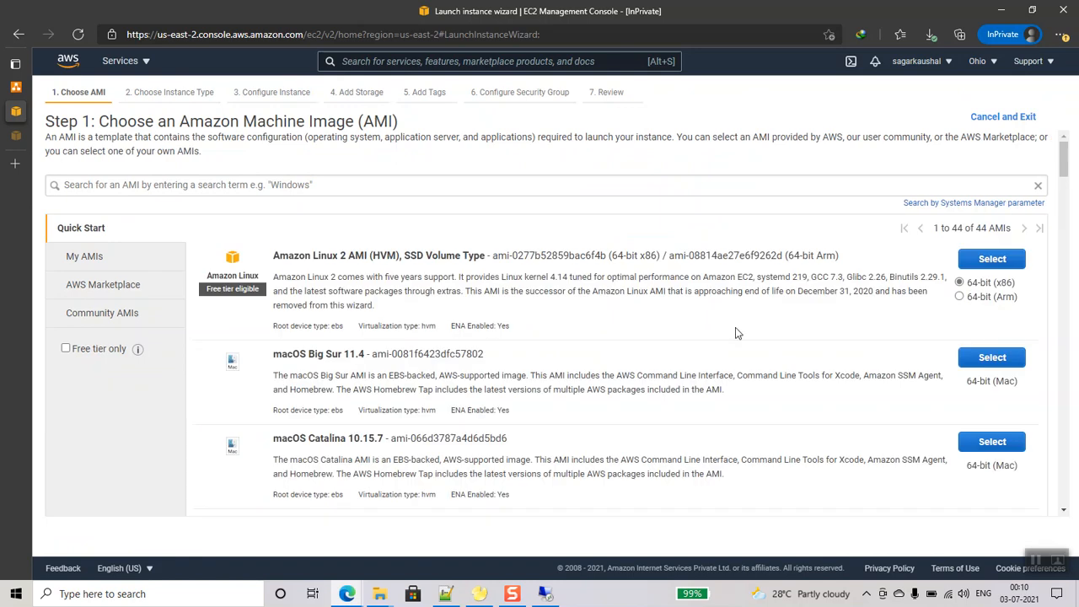
{"action": "scroll", "coordinate": [581, 280], "scroll_direction": "down", "scroll_amount": 8}
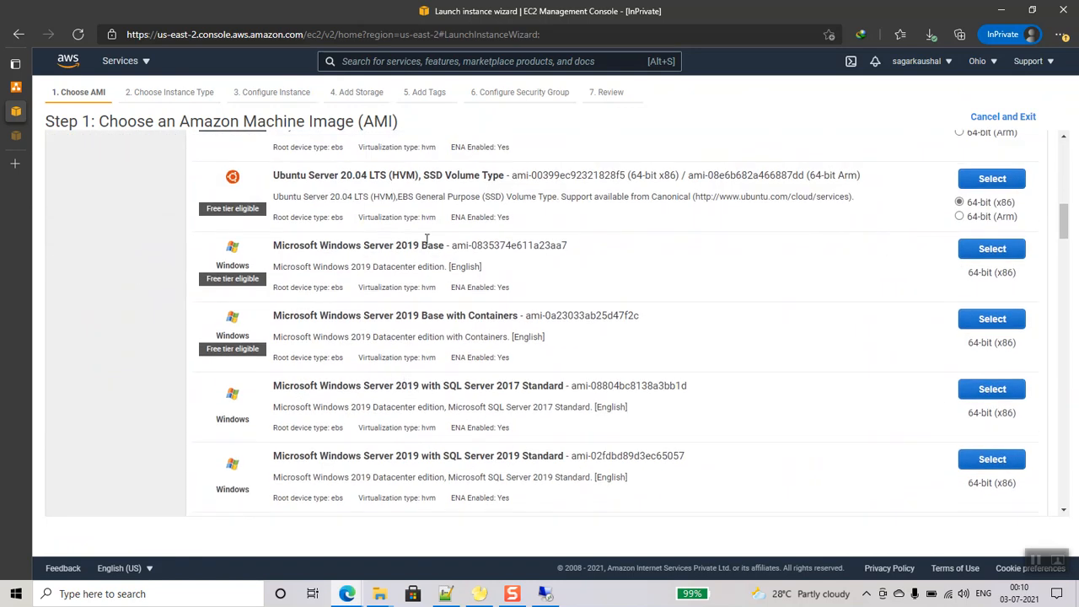
{"action": "left_click", "coordinate": [988, 248]}
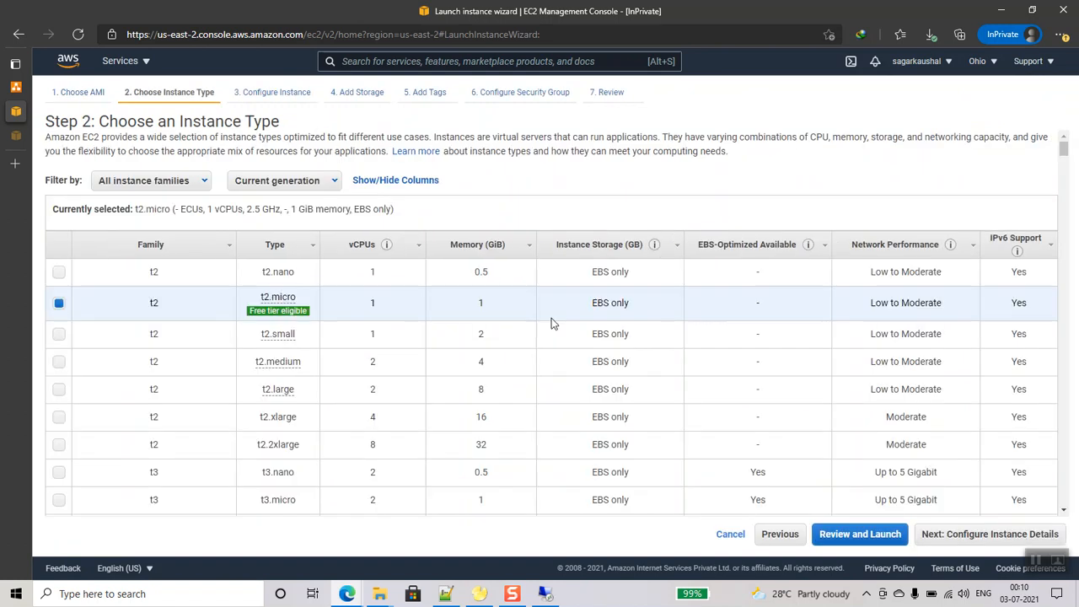
{"action": "scroll", "coordinate": [239, 374], "scroll_direction": "down", "scroll_amount": 2}
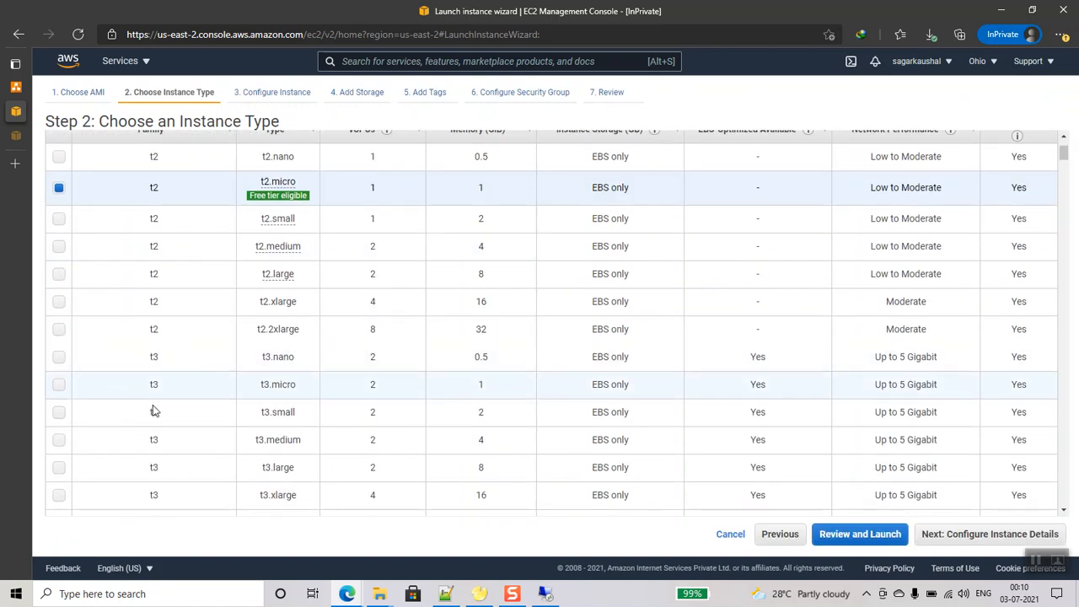
{"action": "left_click", "coordinate": [66, 440]}
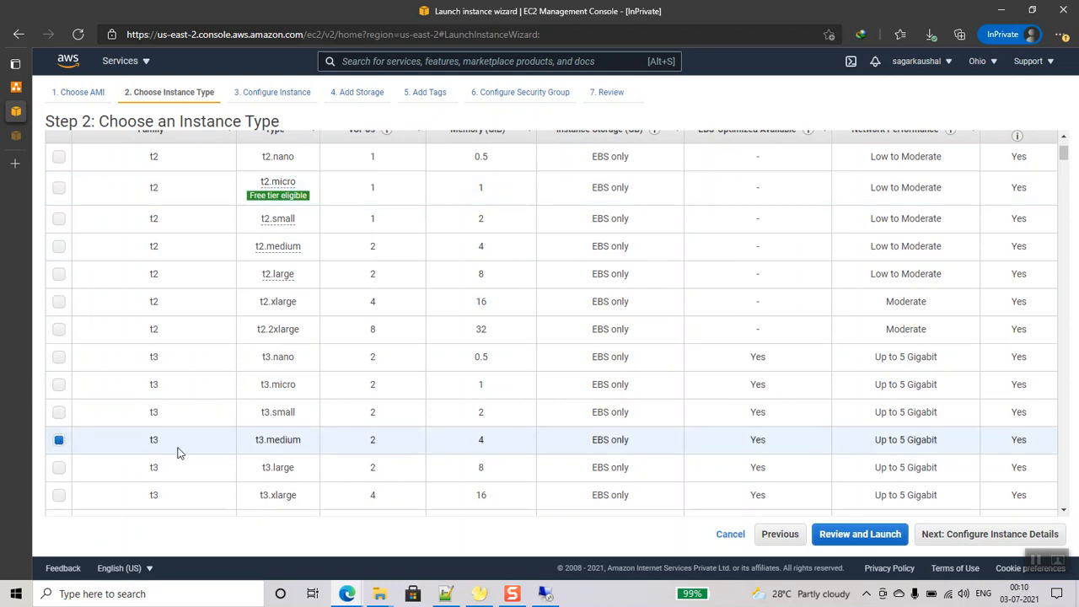
{"action": "left_click", "coordinate": [1012, 536]}
- Keep the default network and place the instance in the us-east-2a subnet
{"action": "left_click", "coordinate": [382, 232]}
{"action": "left_click", "coordinate": [382, 232]}
{"action": "left_click", "coordinate": [422, 255]}
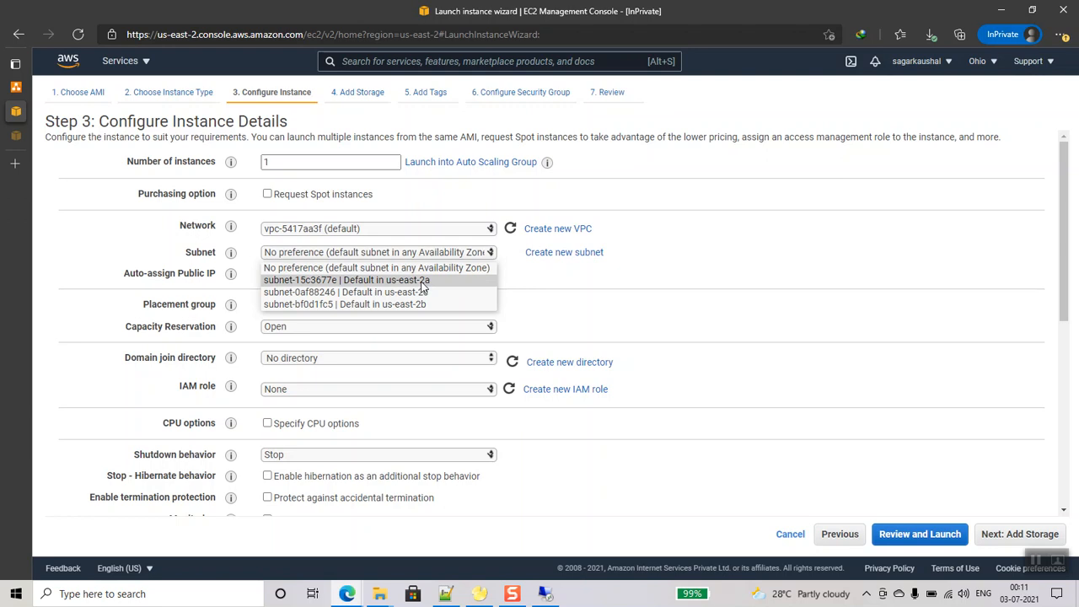
{"action": "left_click", "coordinate": [423, 280]}
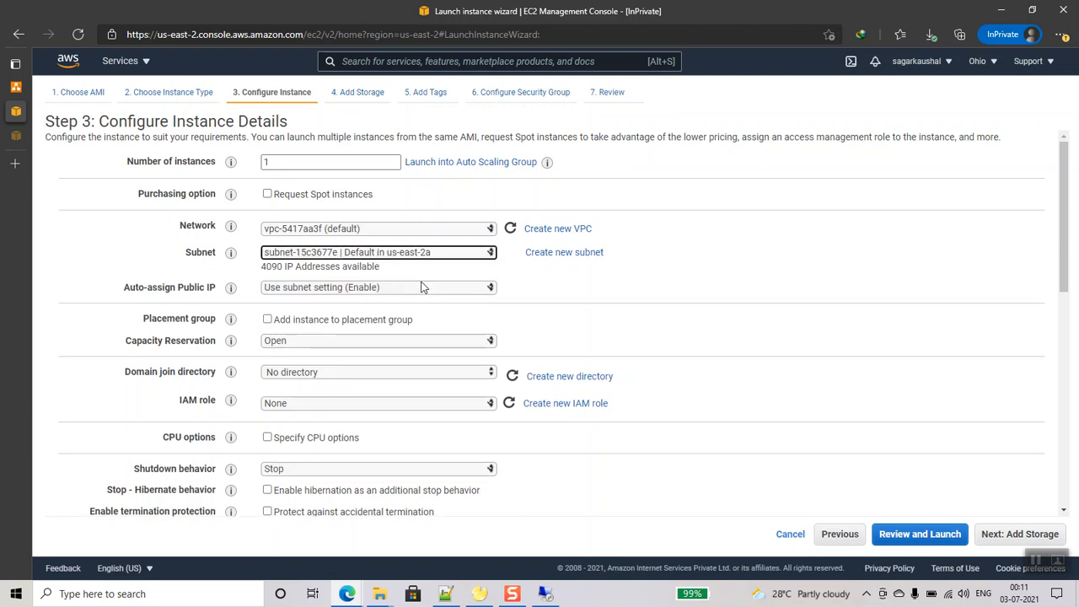
{"action": "left_click", "coordinate": [1032, 534]}
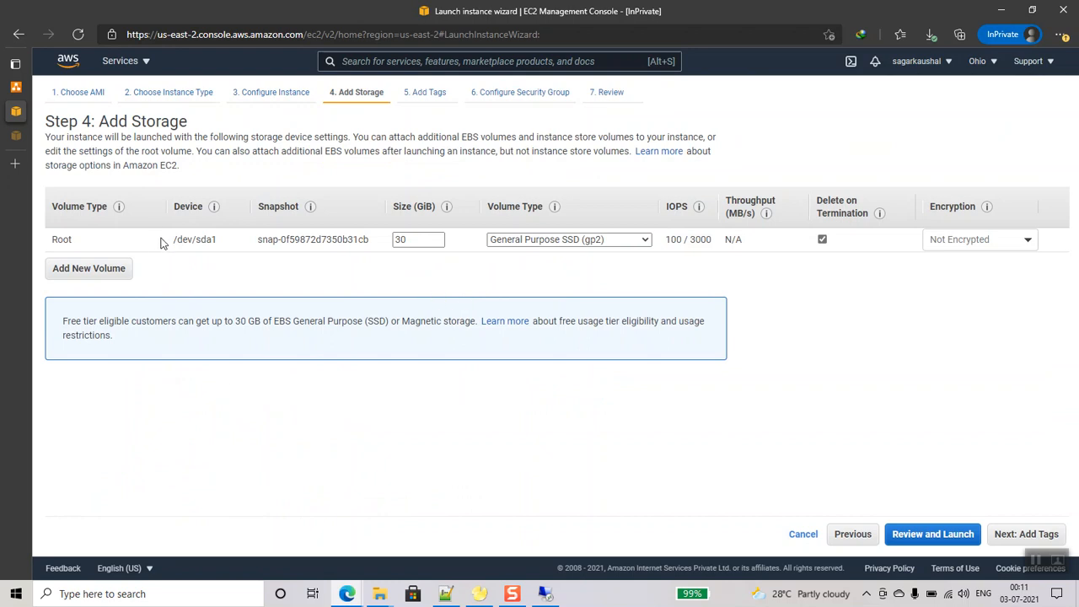
- Tag the instance Name = db-client and name its new security group db-client-sg
{"action": "left_click", "coordinate": [1044, 534]}
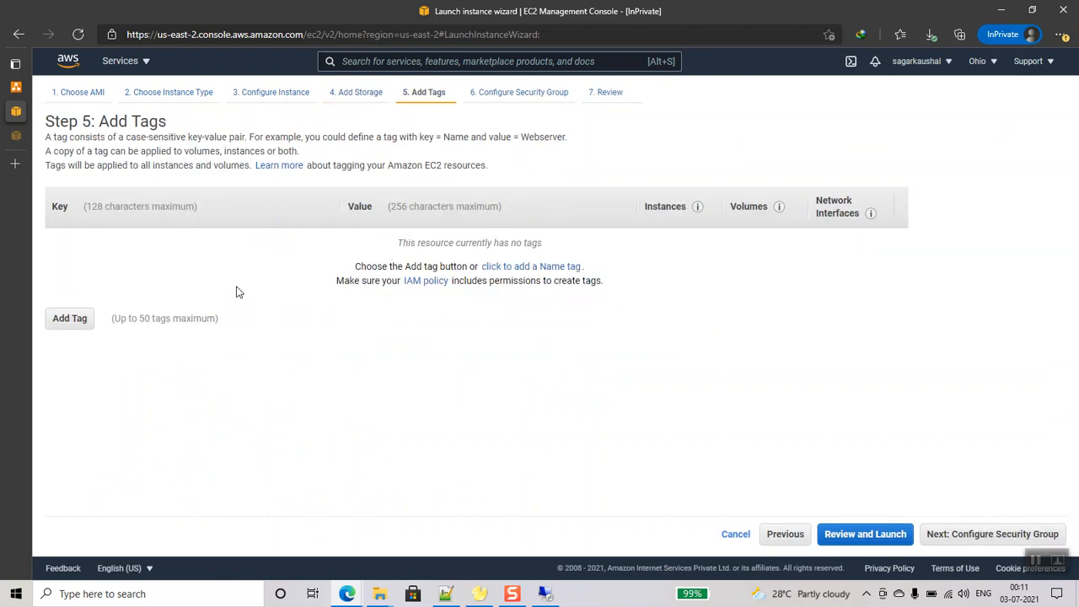
{"action": "left_click", "coordinate": [72, 320]}
{"action": "type", "text": "Name"}
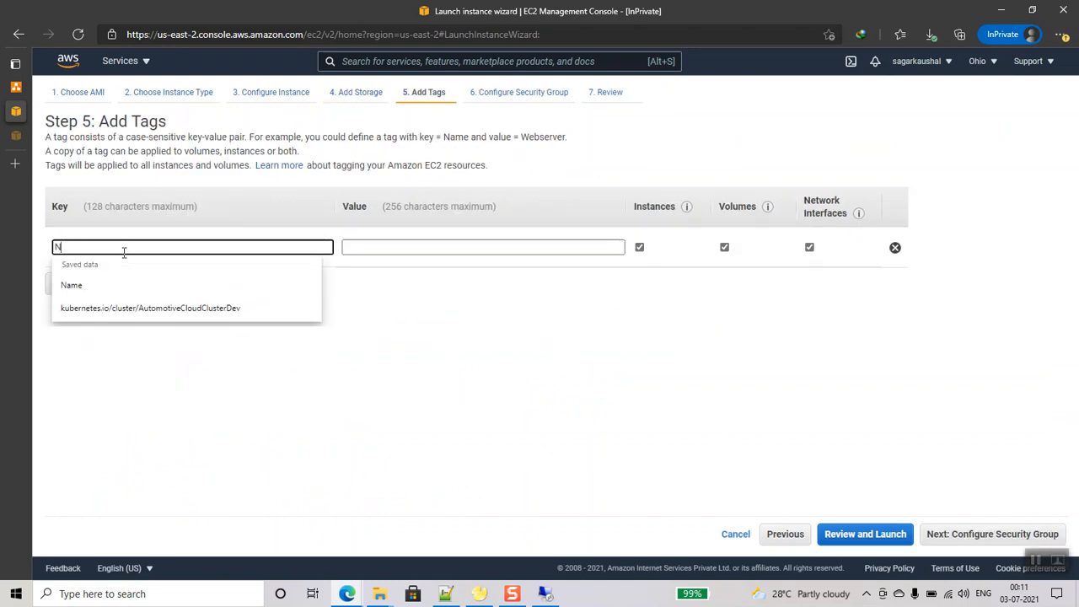
{"action": "key", "text": "Tab"}
{"action": "type", "text": "db-client"}
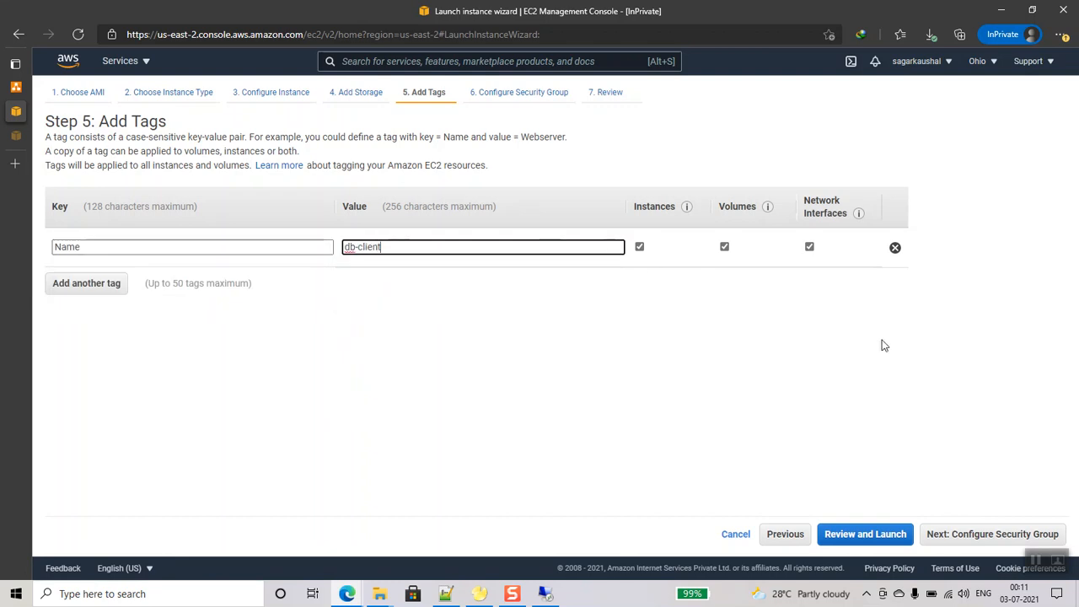
{"action": "left_click", "coordinate": [983, 538]}
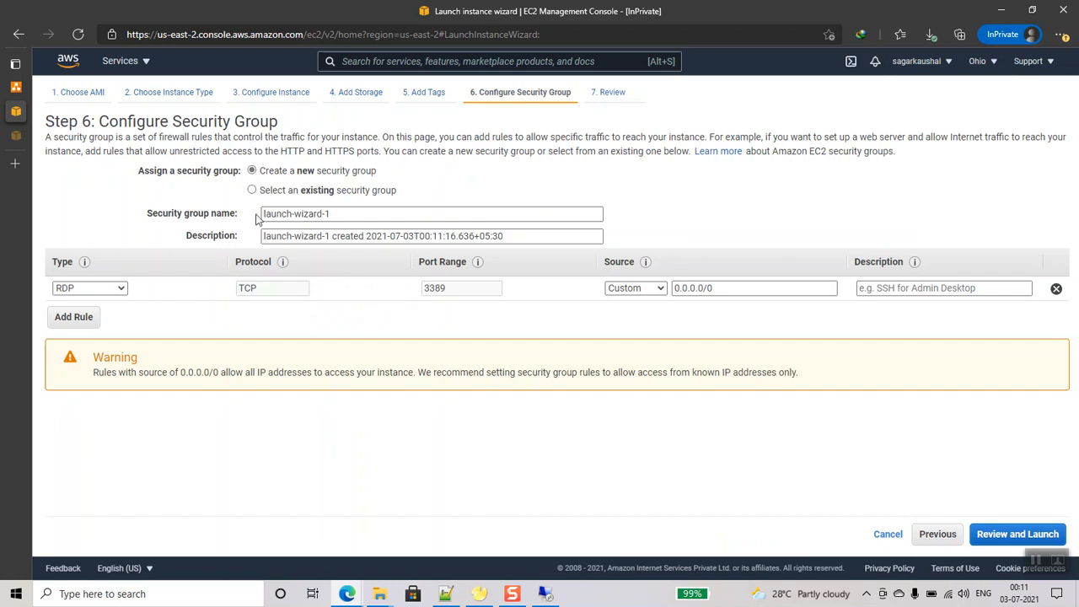
{"action": "triple_click", "coordinate": [362, 215]}
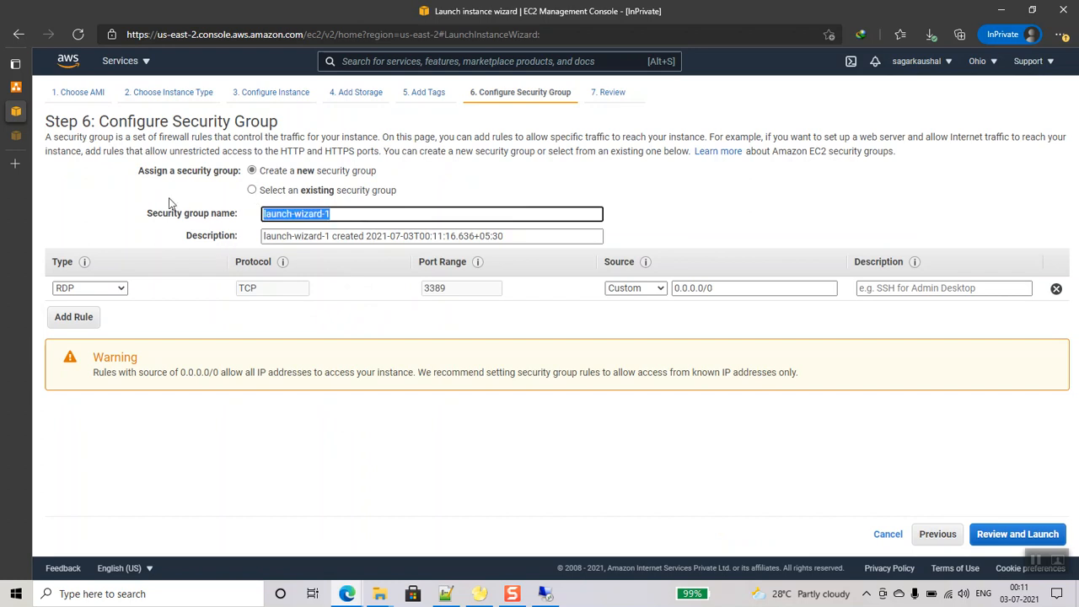
{"action": "type", "text": "db-cli"}
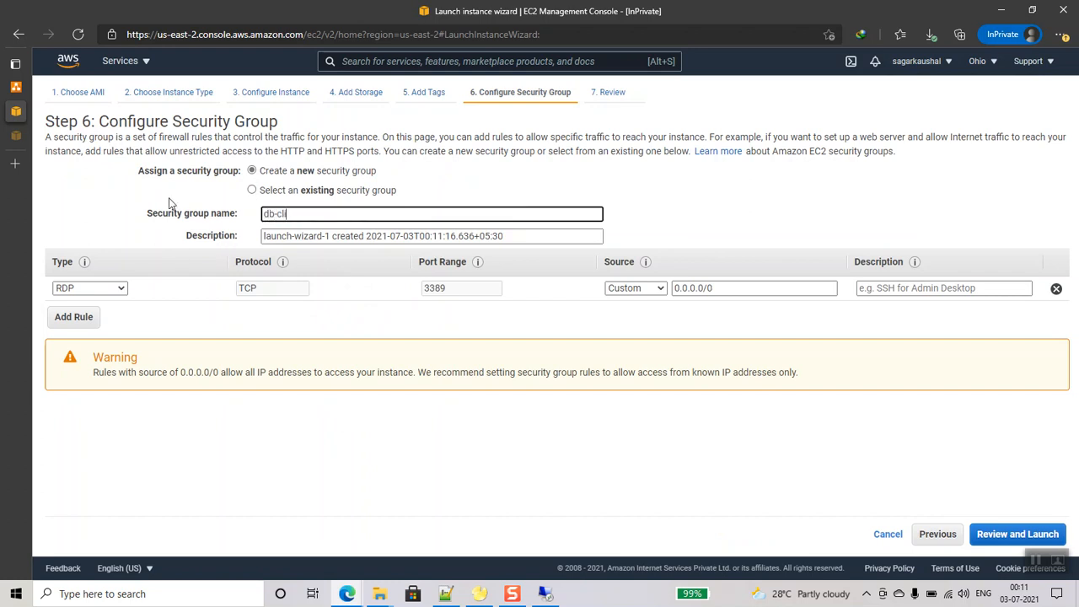
{"action": "type", "text": "ent-sg"}
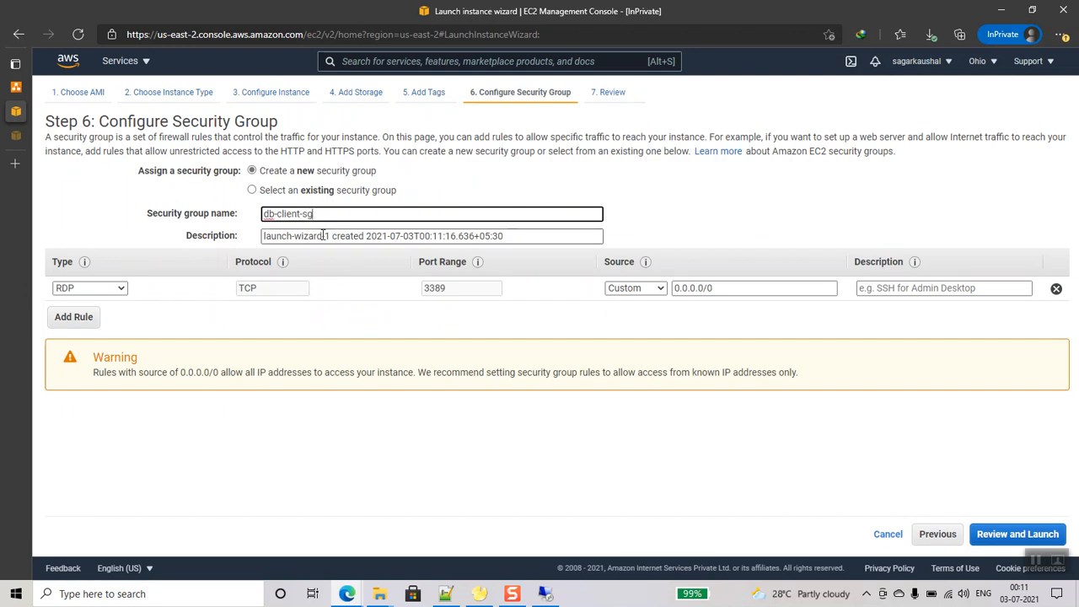
- Switch to an existing security group and open VPC endpoints in a new console tab
{"action": "left_click", "coordinate": [252, 190]}
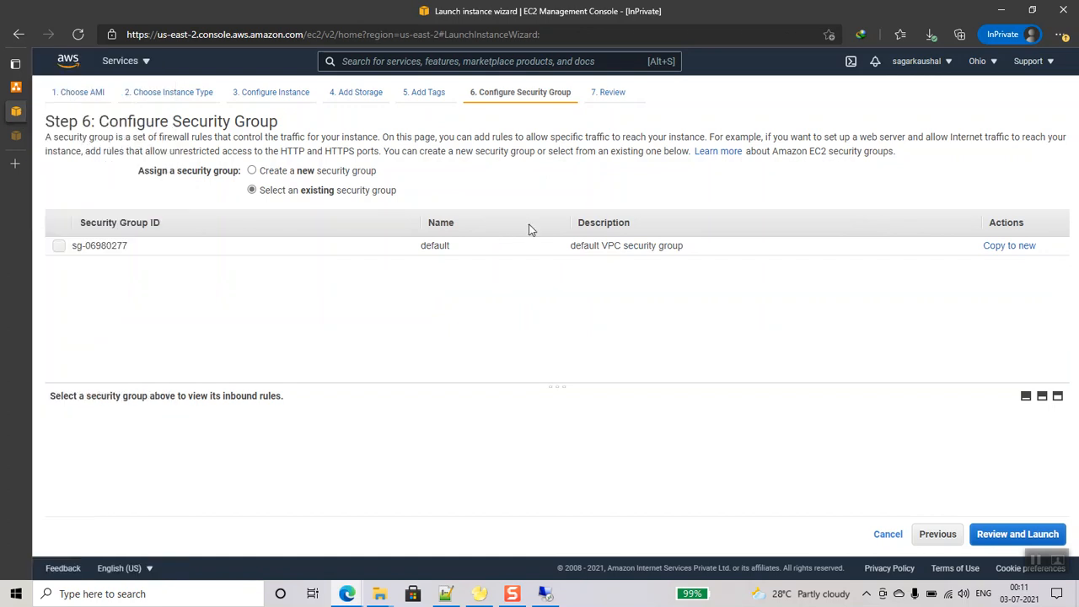
{"action": "left_click", "coordinate": [132, 67]}
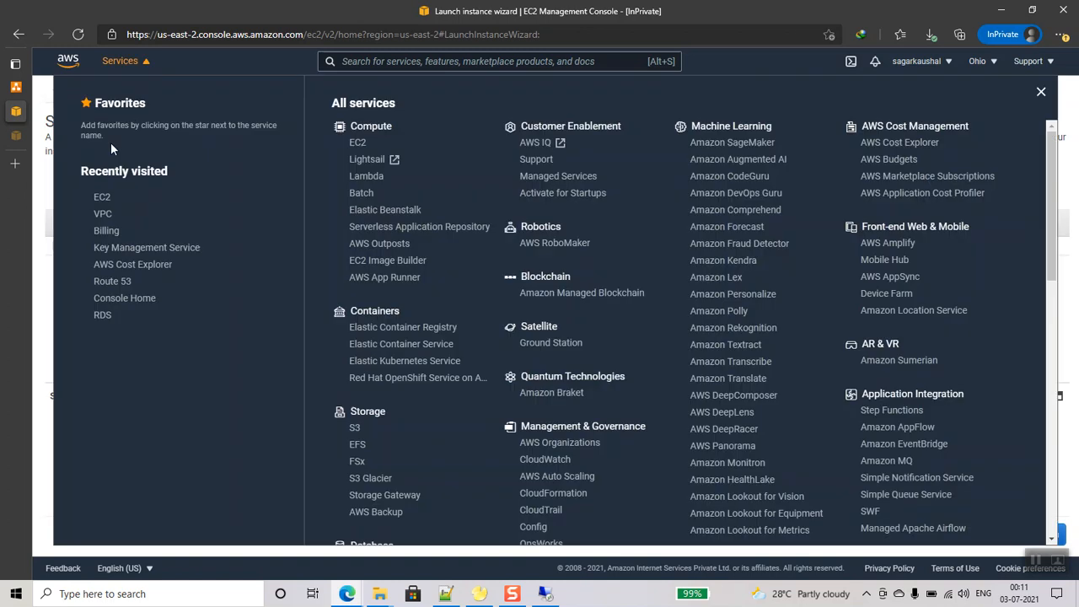
{"action": "right_click", "coordinate": [103, 219]}
{"action": "left_click", "coordinate": [150, 230]}
{"action": "mouse_move", "coordinate": [31, 160]}
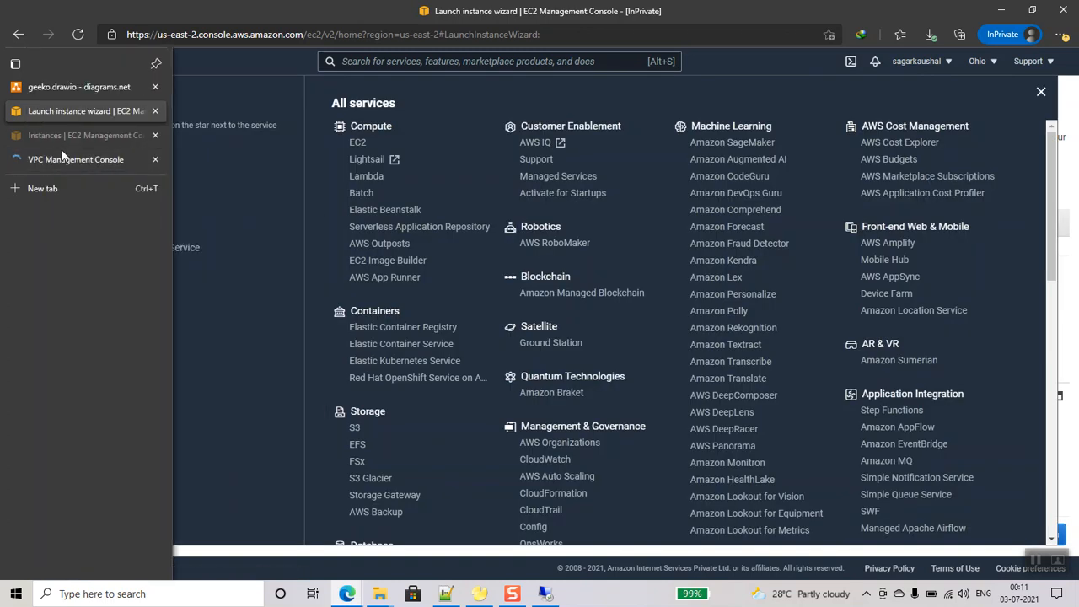
{"action": "left_click", "coordinate": [66, 159]}
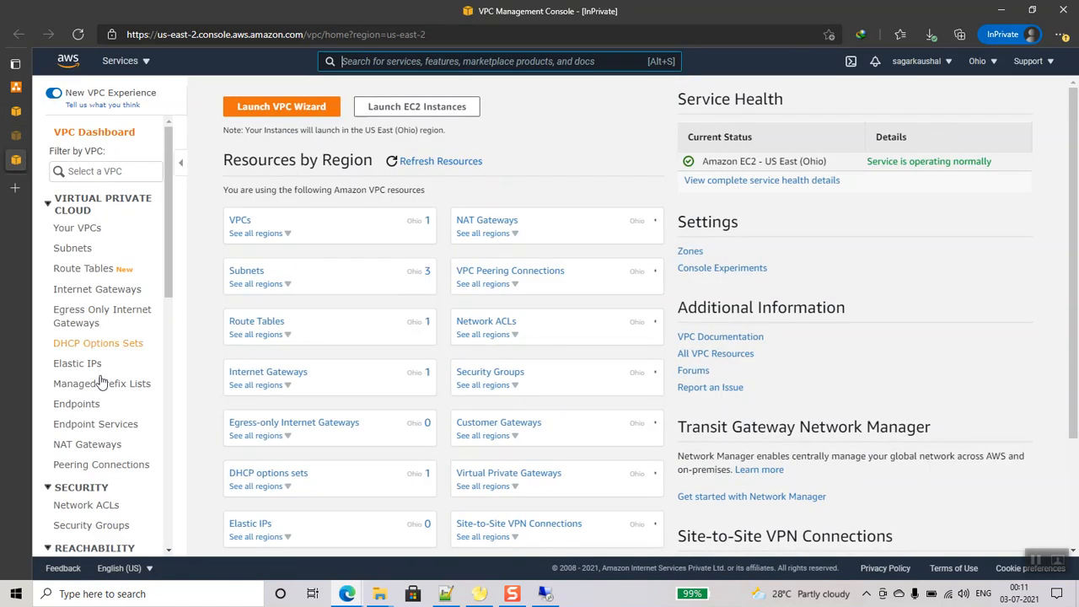
{"action": "scroll", "coordinate": [97, 321], "scroll_direction": "down", "scroll_amount": 3}
{"action": "left_click", "coordinate": [80, 205]}
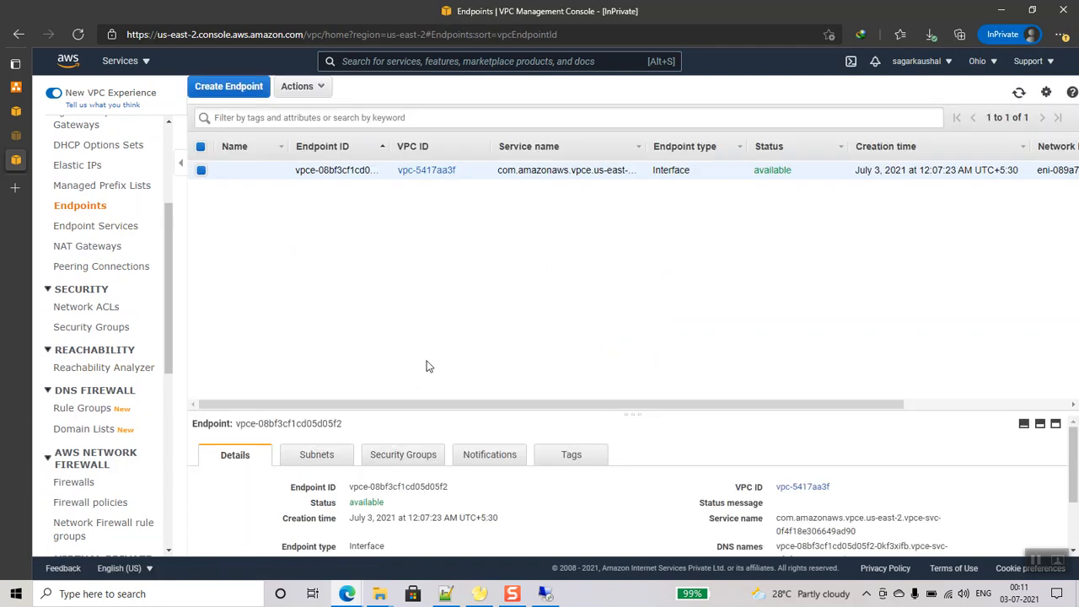
- Look up the VPC endpoint's security group and return to the launch wizard
{"action": "left_click_drag", "start_coordinate": [407, 412], "coordinate": [408, 311]}
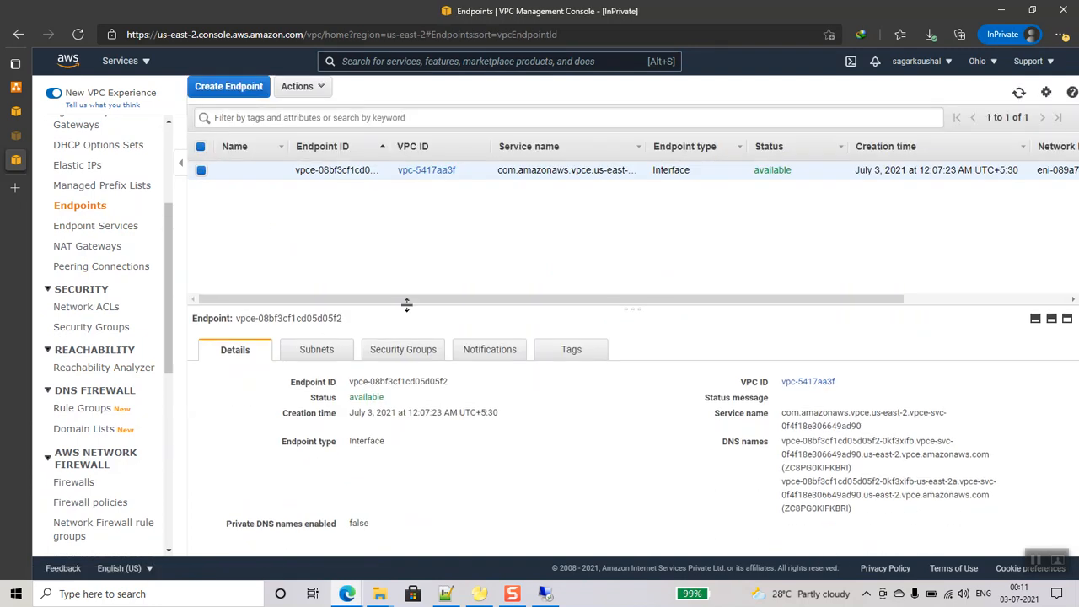
{"action": "left_click", "coordinate": [403, 352]}
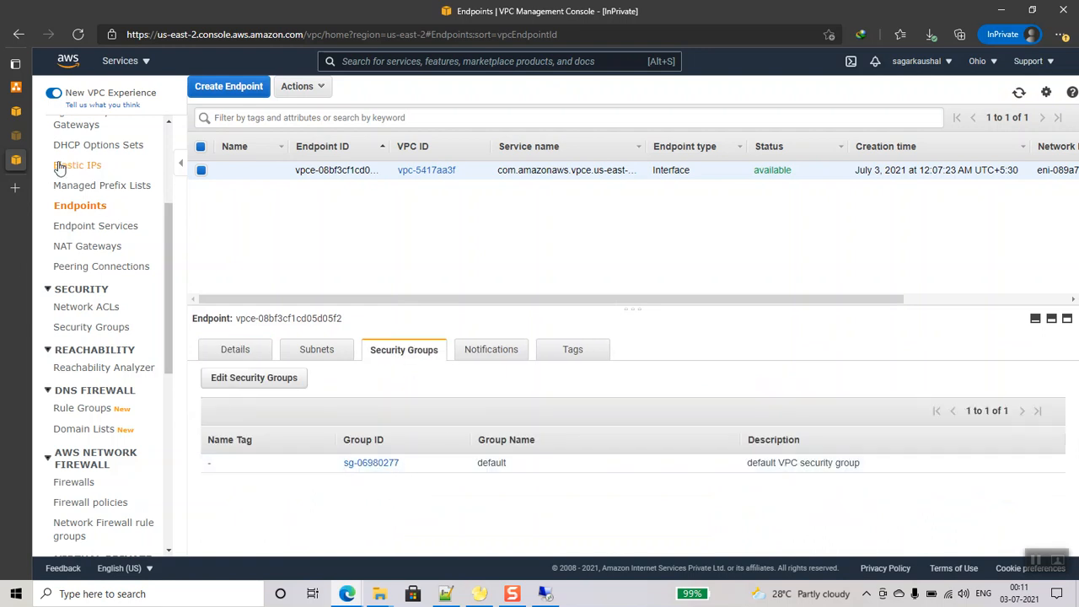
{"action": "left_click", "coordinate": [16, 110]}
{"action": "left_click", "coordinate": [121, 62]}
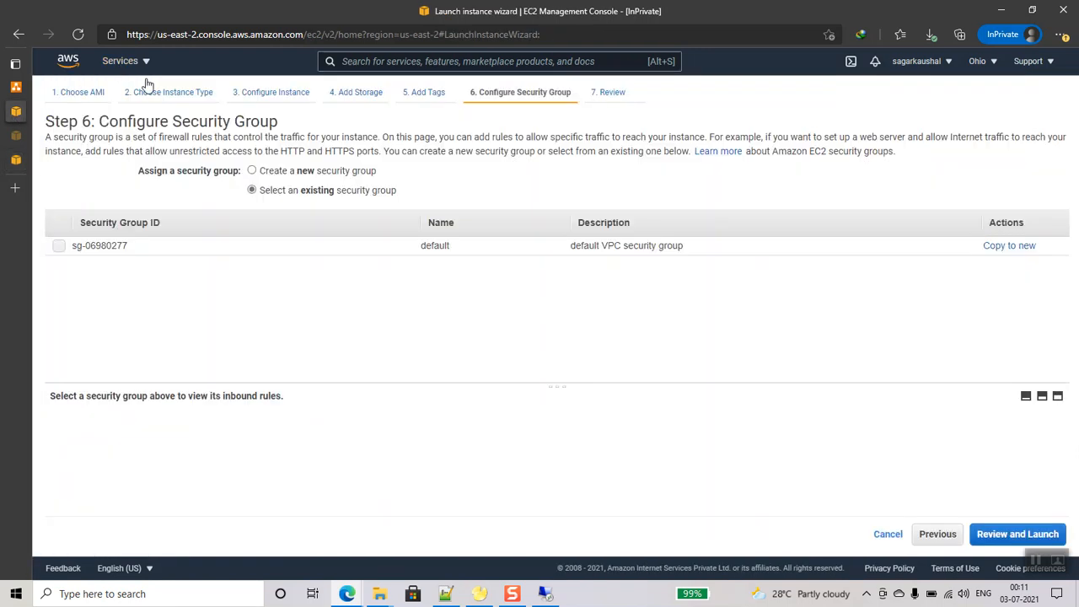
- Use the existing default security group sg-06980277 and proceed to launch
{"action": "left_click", "coordinate": [60, 246]}
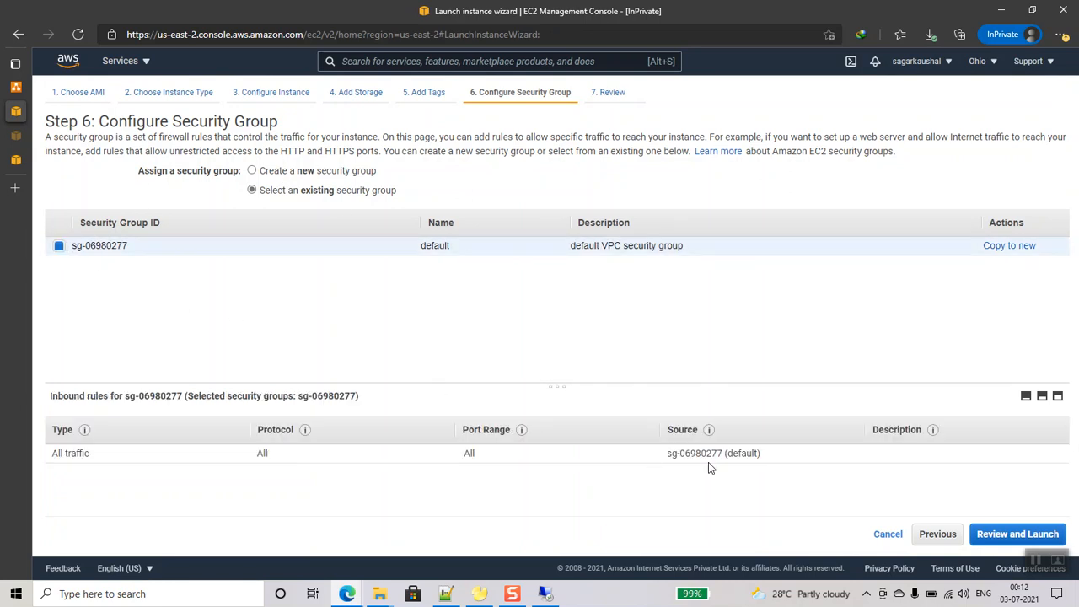
{"action": "left_click", "coordinate": [1027, 535]}
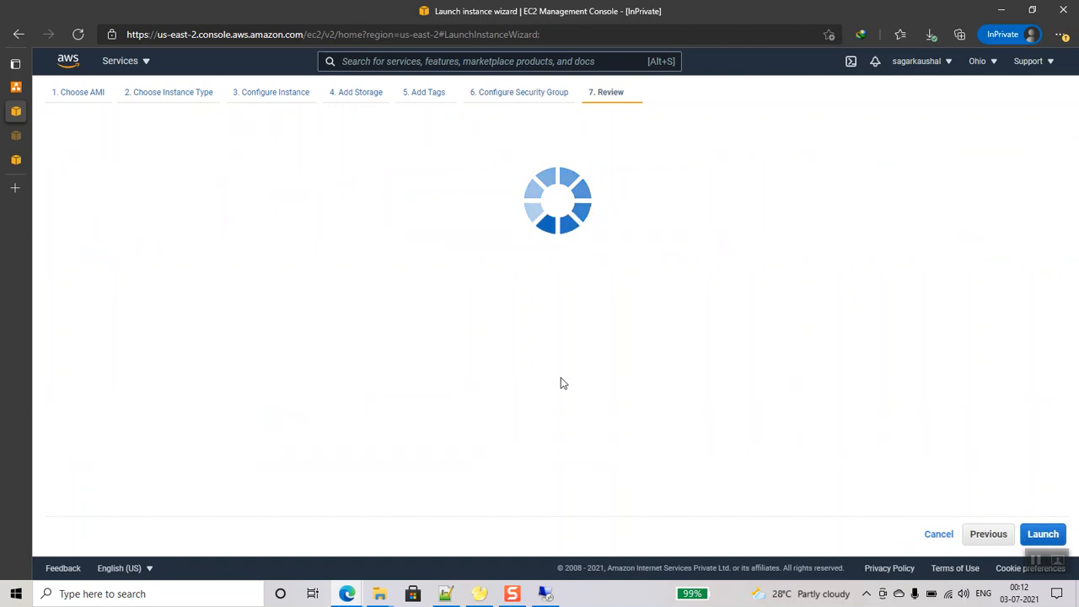
{"action": "scroll", "coordinate": [964, 487], "scroll_direction": "down", "scroll_amount": 3}
{"action": "left_click", "coordinate": [1043, 536]}
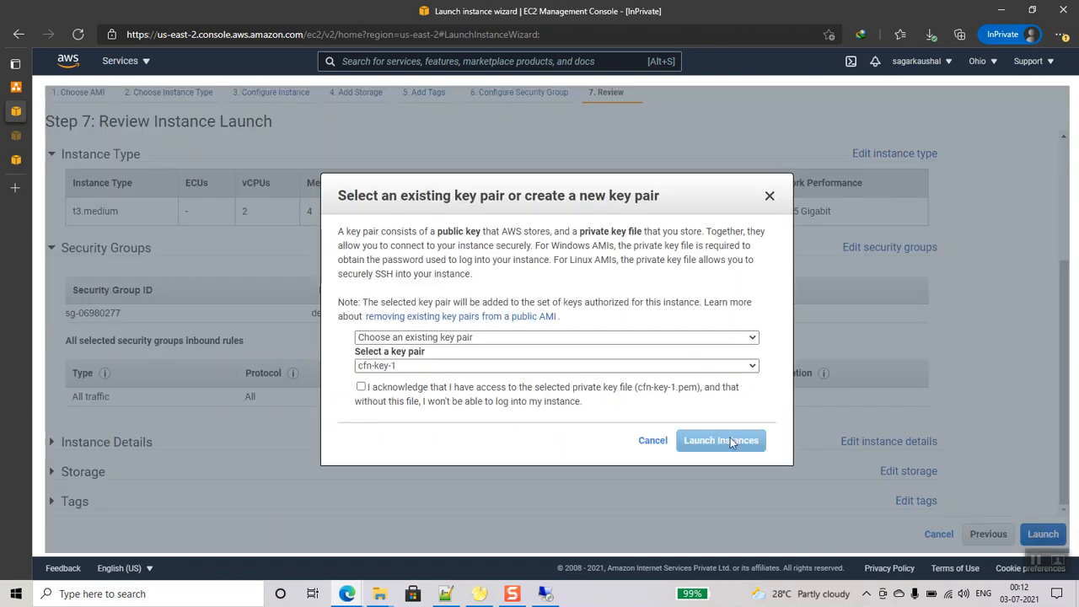
- Create and download a new db-client-kp key pair and launch the instance
{"action": "left_click", "coordinate": [363, 388]}
{"action": "left_click", "coordinate": [387, 366]}
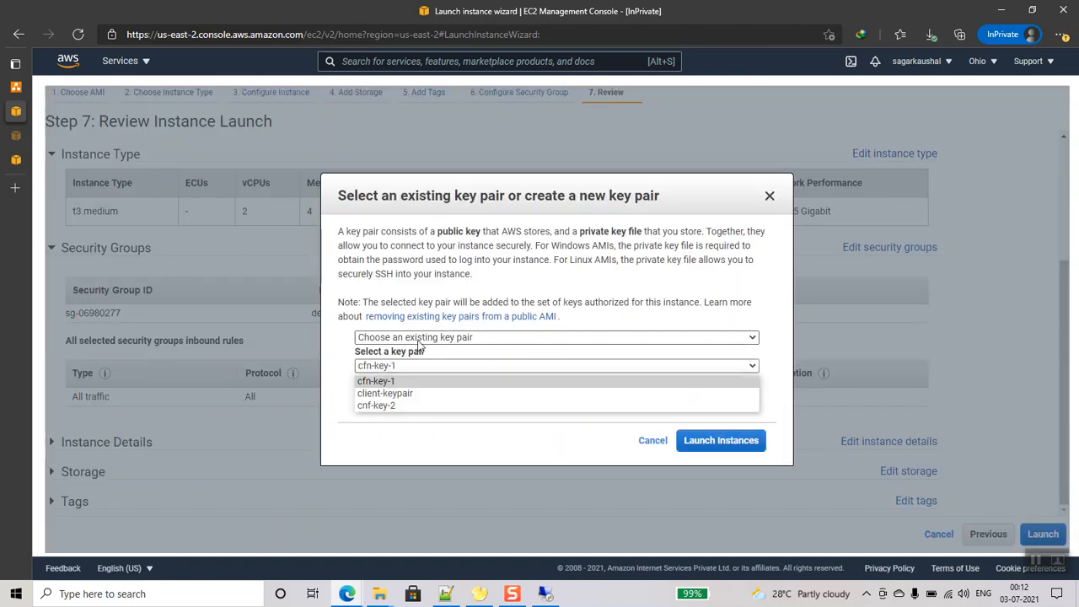
{"action": "left_click", "coordinate": [420, 337]}
{"action": "left_click", "coordinate": [424, 363]}
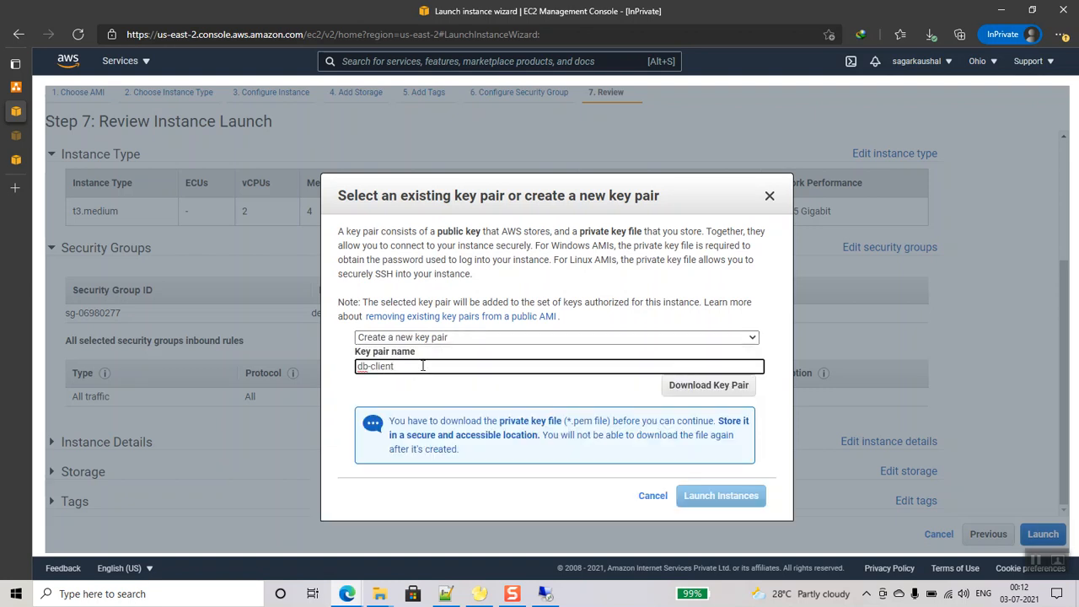
{"action": "left_click", "coordinate": [708, 385]}
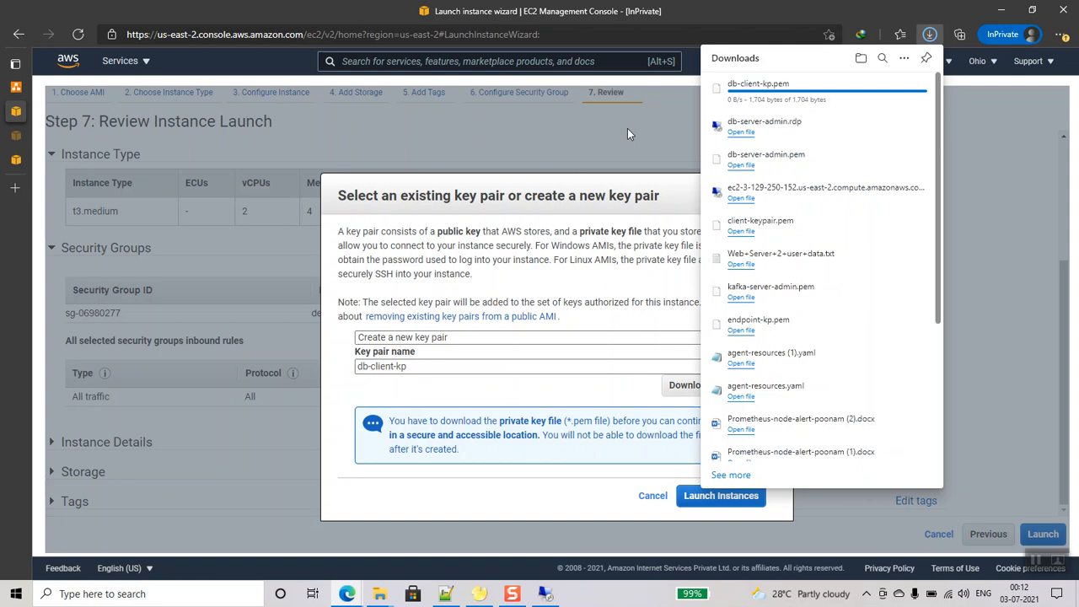
{"action": "left_click", "coordinate": [691, 497]}
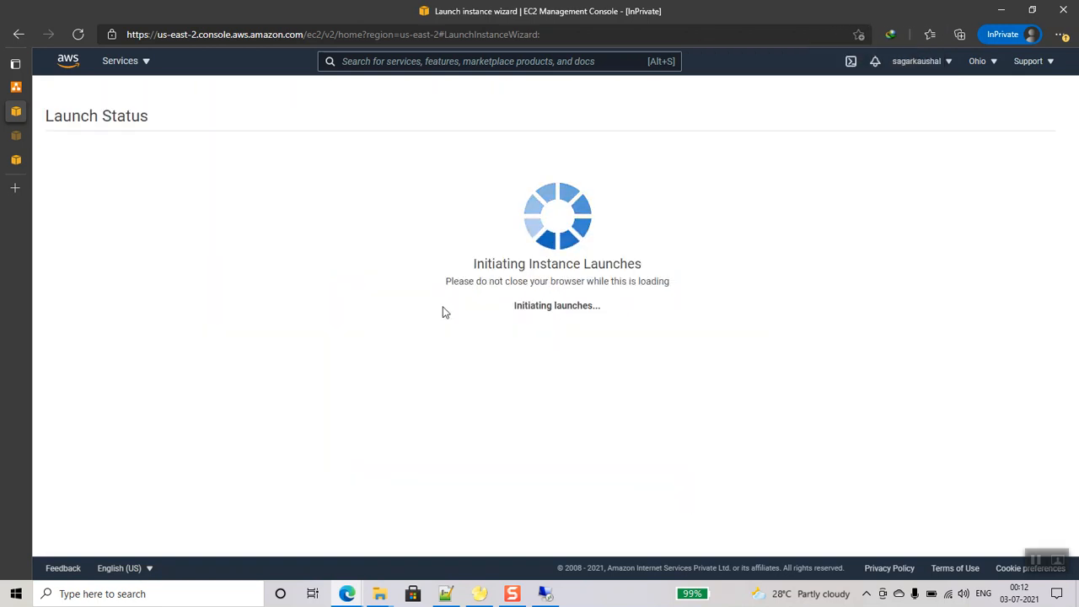
- Open the instance list and refresh to see the new instance's state
{"action": "scroll", "coordinate": [764, 378], "scroll_direction": "down", "scroll_amount": 1}
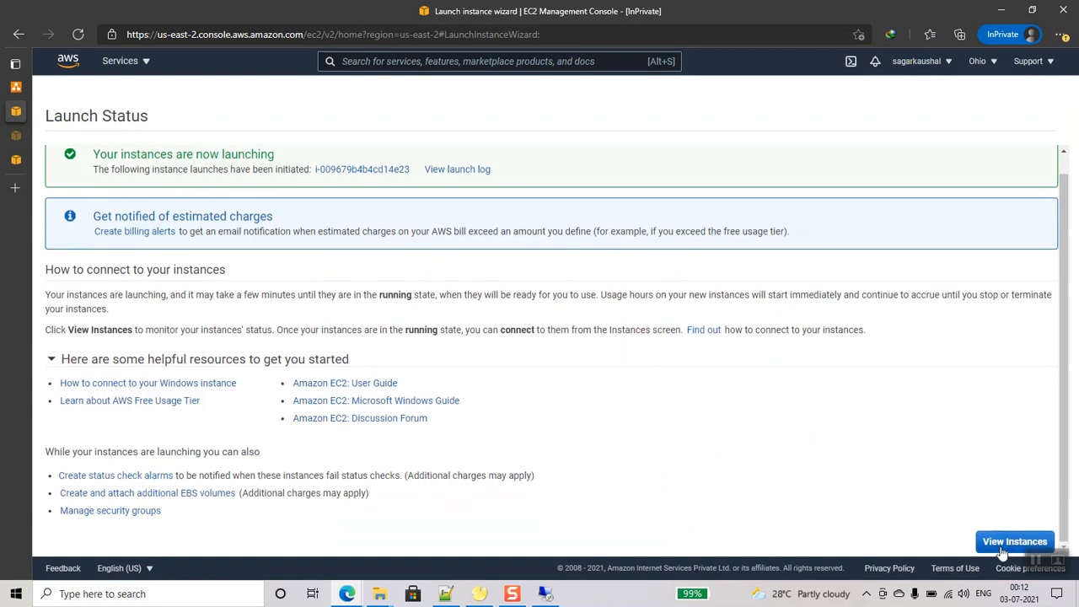
{"action": "left_click", "coordinate": [1014, 542]}
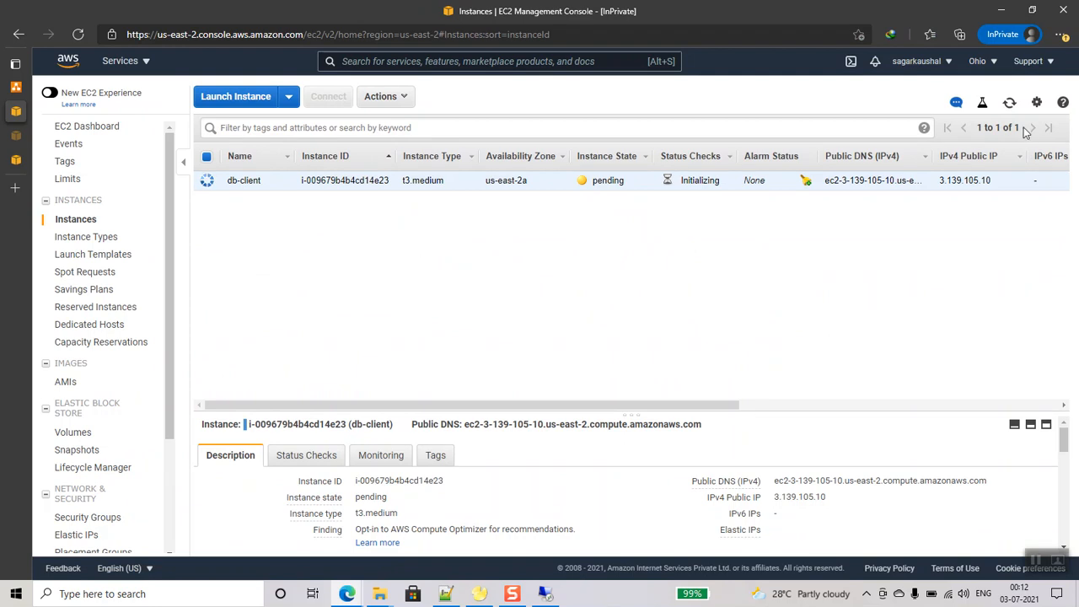
{"action": "left_click", "coordinate": [1009, 102]}
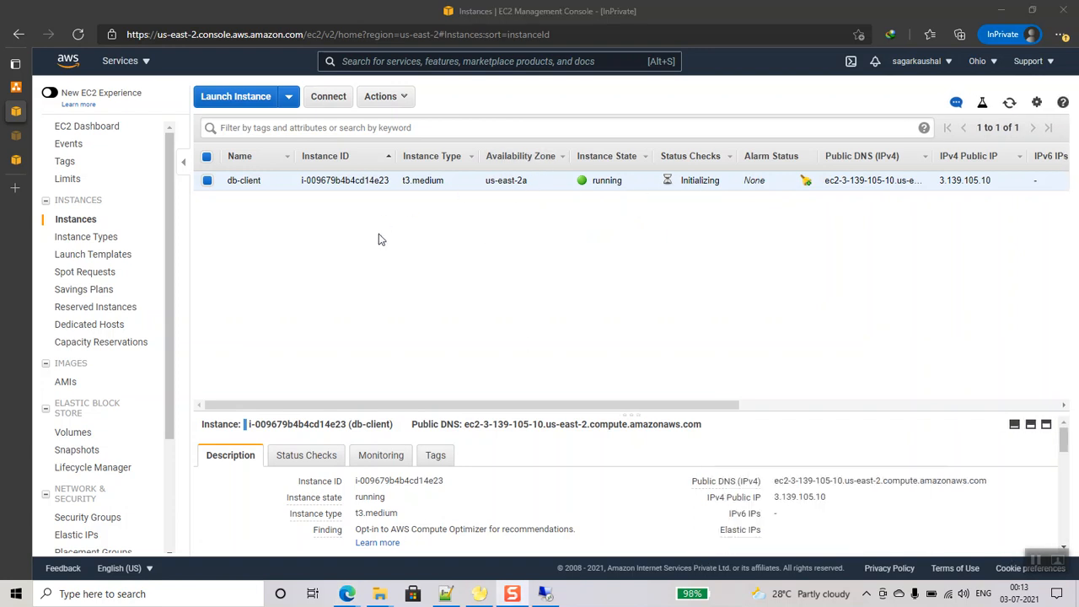
{"action": "left_click_drag", "start_coordinate": [699, 408], "coordinate": [1041, 413]}
- Add a new inbound rule to the default security group and set its type to RDP
{"action": "left_click", "coordinate": [916, 183]}
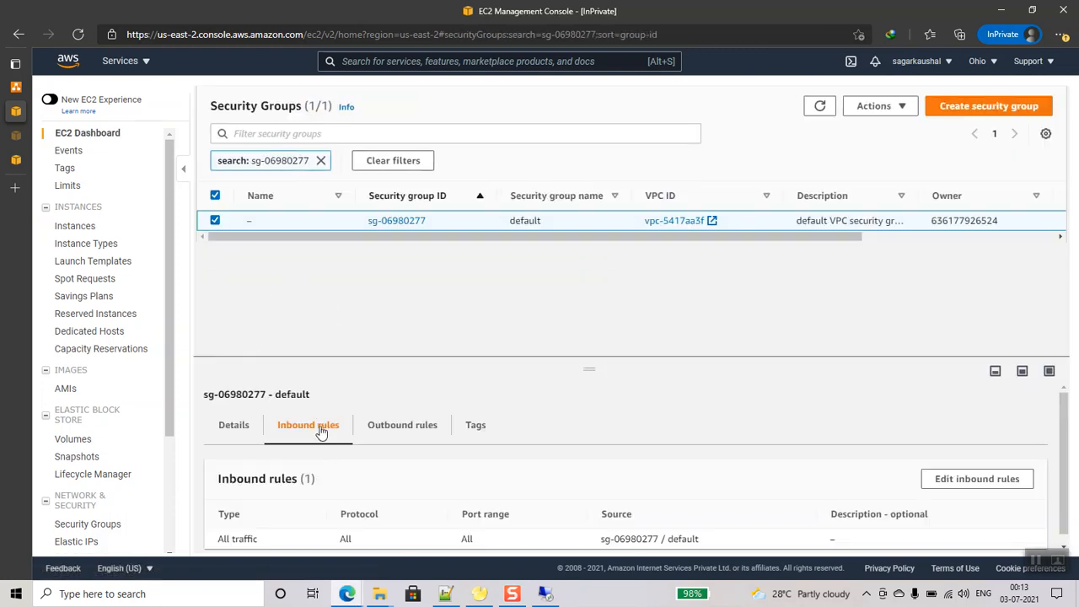
{"action": "left_click", "coordinate": [977, 479]}
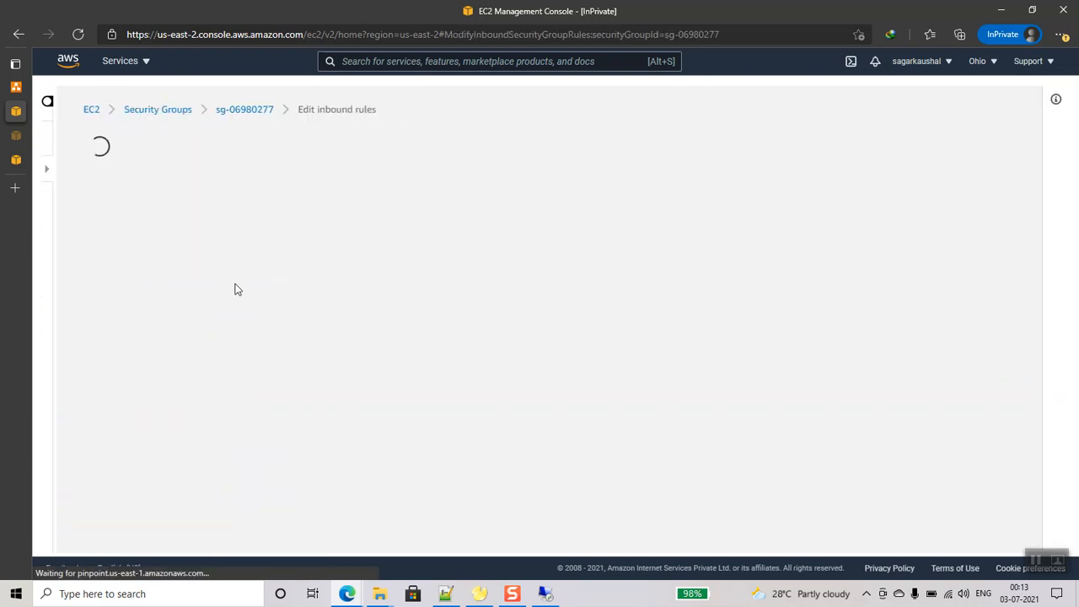
{"action": "left_click", "coordinate": [118, 339]}
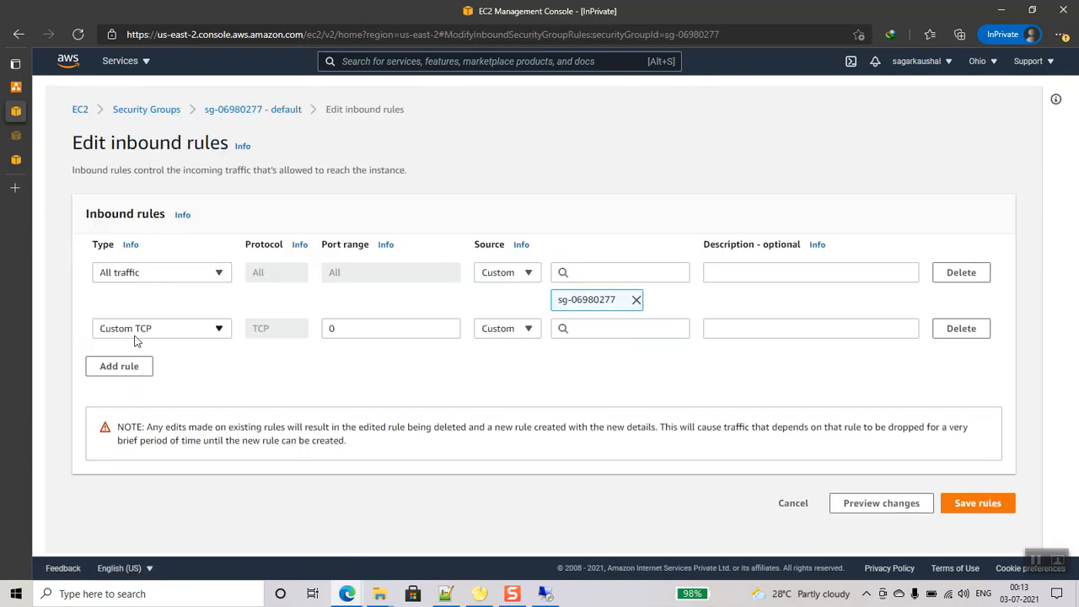
{"action": "left_click", "coordinate": [218, 330]}
{"action": "scroll", "coordinate": [152, 282], "scroll_direction": "down", "scroll_amount": 1}
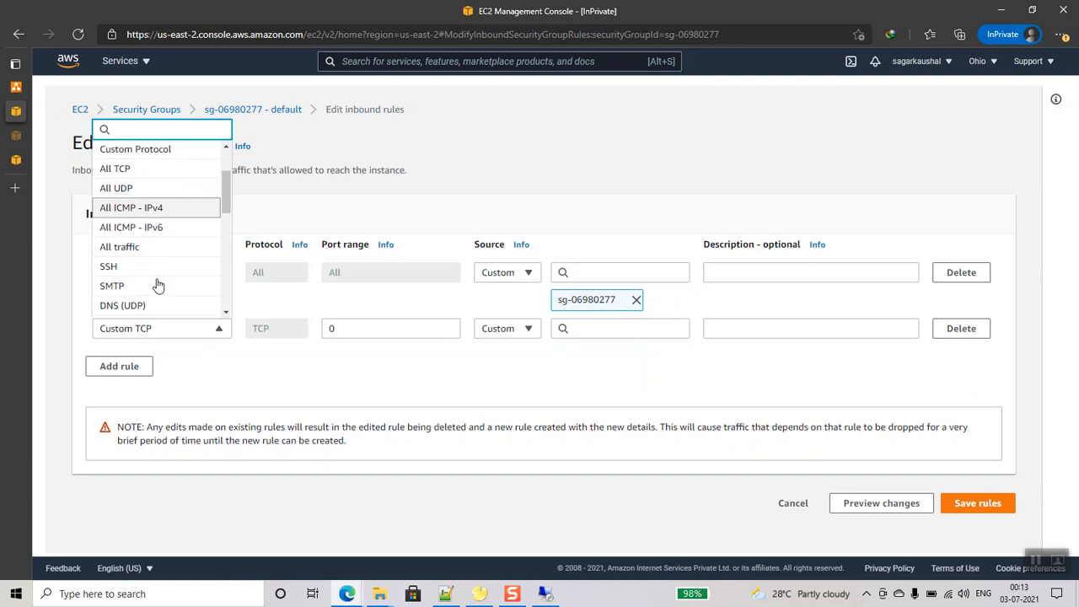
{"action": "scroll", "coordinate": [158, 286], "scroll_direction": "down", "scroll_amount": 2}
{"action": "scroll", "coordinate": [157, 286], "scroll_direction": "up", "scroll_amount": 2}
{"action": "scroll", "coordinate": [158, 286], "scroll_direction": "up", "scroll_amount": 1}
{"action": "scroll", "coordinate": [158, 286], "scroll_direction": "down", "scroll_amount": 1}
{"action": "scroll", "coordinate": [157, 286], "scroll_direction": "up", "scroll_amount": 1}
{"action": "scroll", "coordinate": [157, 286], "scroll_direction": "down", "scroll_amount": 2}
{"action": "scroll", "coordinate": [158, 285], "scroll_direction": "down", "scroll_amount": 2}
{"action": "scroll", "coordinate": [157, 286], "scroll_direction": "up", "scroll_amount": 1}
{"action": "scroll", "coordinate": [157, 286], "scroll_direction": "down", "scroll_amount": 1}
{"action": "scroll", "coordinate": [158, 286], "scroll_direction": "down", "scroll_amount": 3}
{"action": "scroll", "coordinate": [158, 286], "scroll_direction": "up", "scroll_amount": 2}
{"action": "scroll", "coordinate": [158, 285], "scroll_direction": "up", "scroll_amount": 1}
{"action": "scroll", "coordinate": [157, 283], "scroll_direction": "down", "scroll_amount": 3}
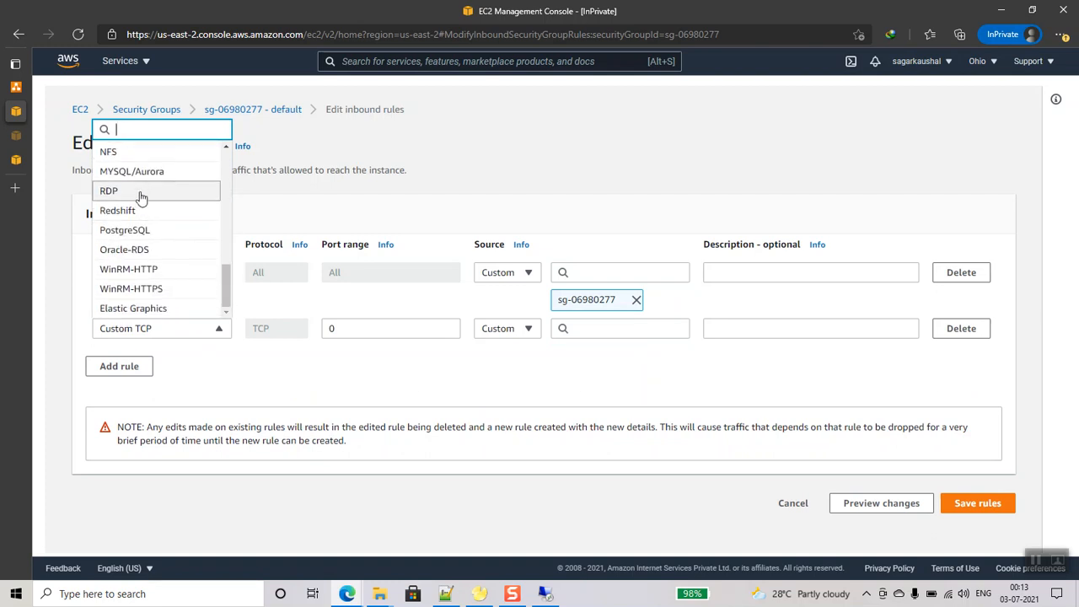
{"action": "left_click", "coordinate": [141, 193]}
- Set the RDP rule's source to Anywhere, give it description 'a', and save the rules
{"action": "left_click", "coordinate": [505, 328]}
{"action": "left_click", "coordinate": [503, 372]}
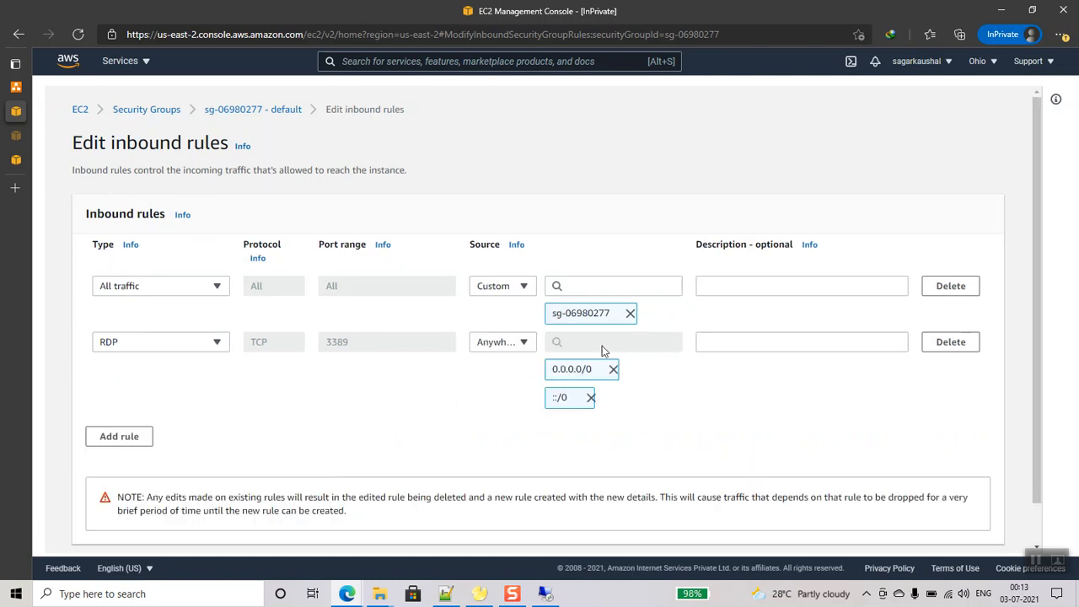
{"action": "scroll", "coordinate": [805, 388], "scroll_direction": "down", "scroll_amount": 1}
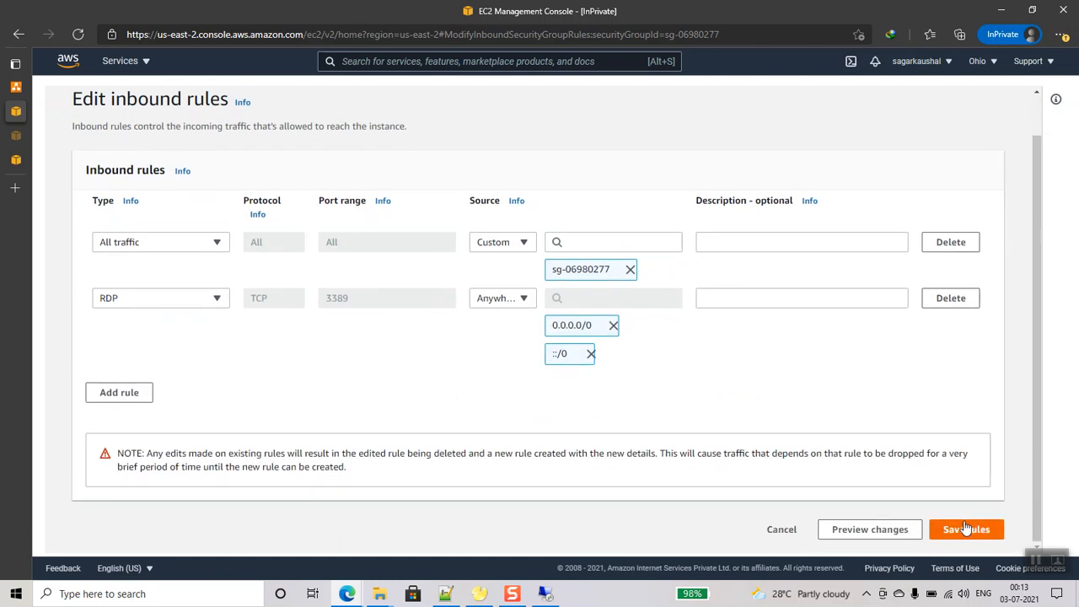
{"action": "left_click", "coordinate": [757, 295]}
{"action": "type", "text": "allow db-client from anywhere"}
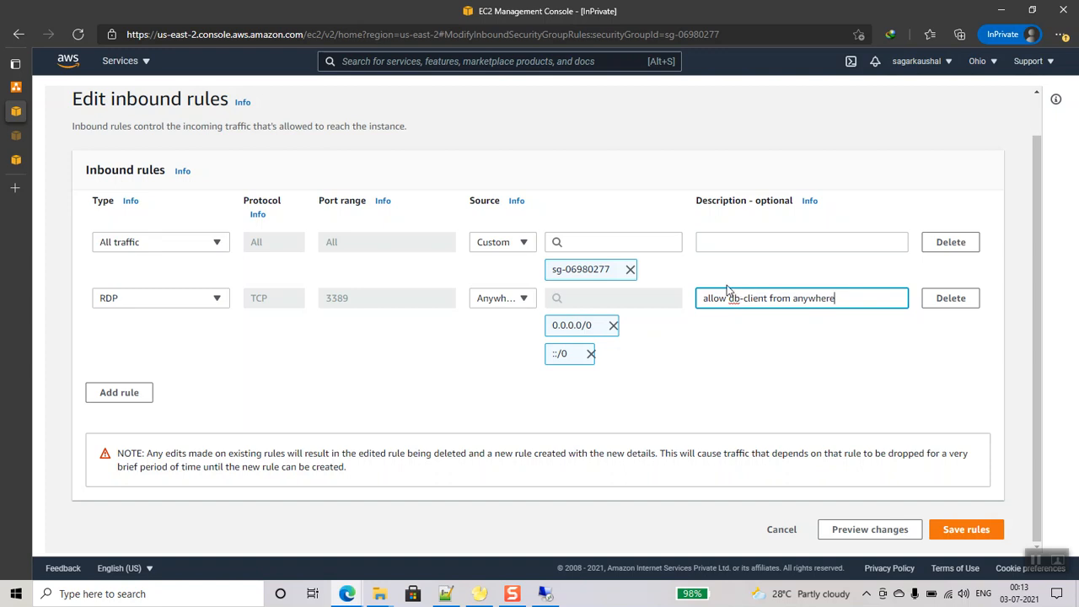
{"action": "left_click", "coordinate": [969, 530]}
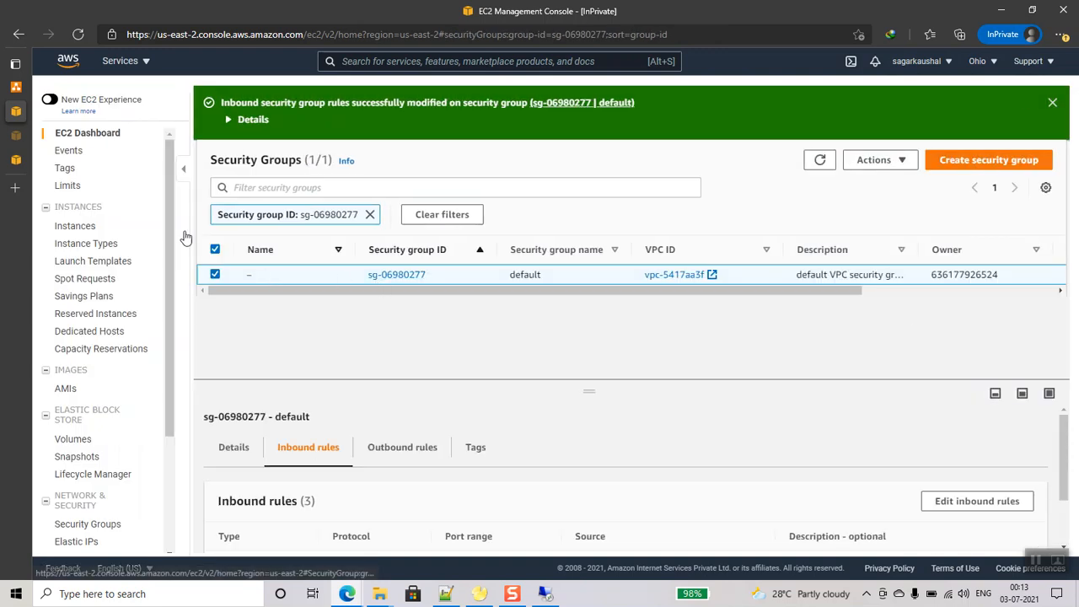
{"action": "scroll", "coordinate": [101, 278], "scroll_direction": "down", "scroll_amount": 1}
- Download db-client's Remote Desktop file, then check the remote session and minimize it
{"action": "left_click", "coordinate": [75, 188]}
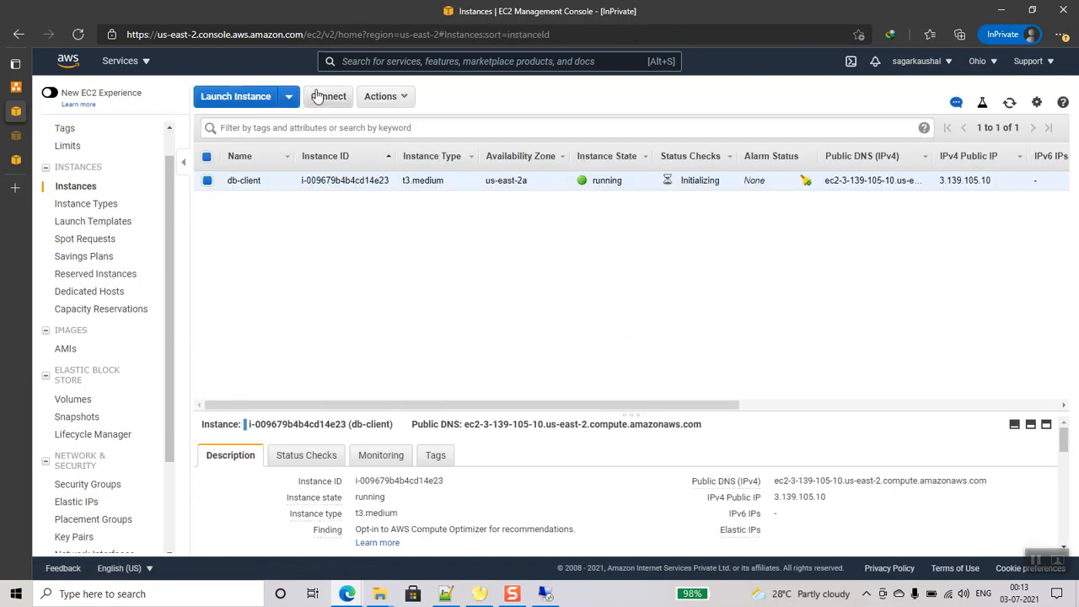
{"action": "left_click", "coordinate": [318, 95]}
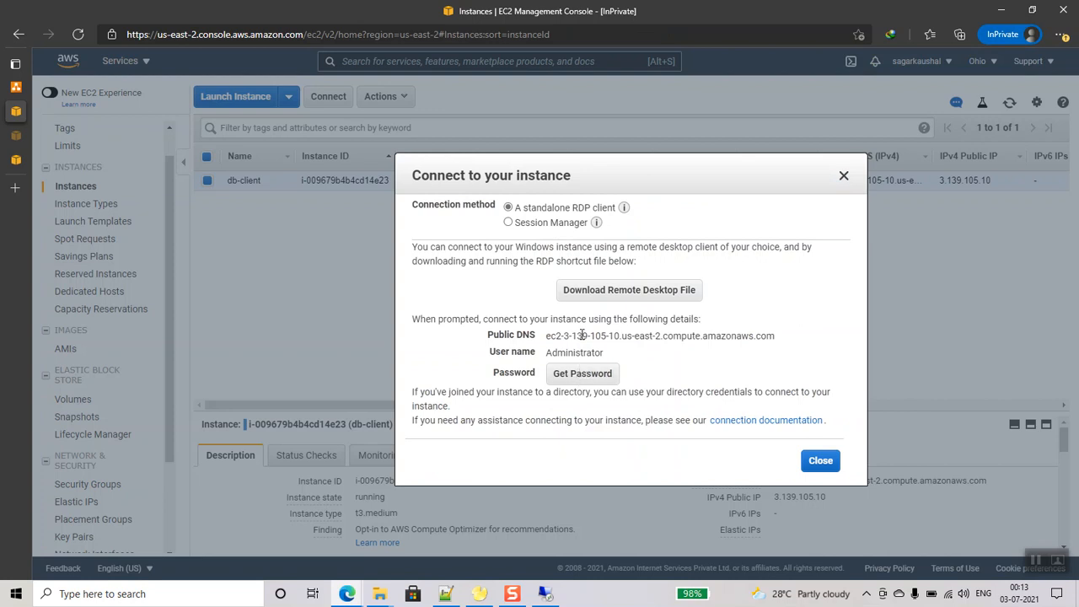
{"action": "left_click", "coordinate": [582, 291]}
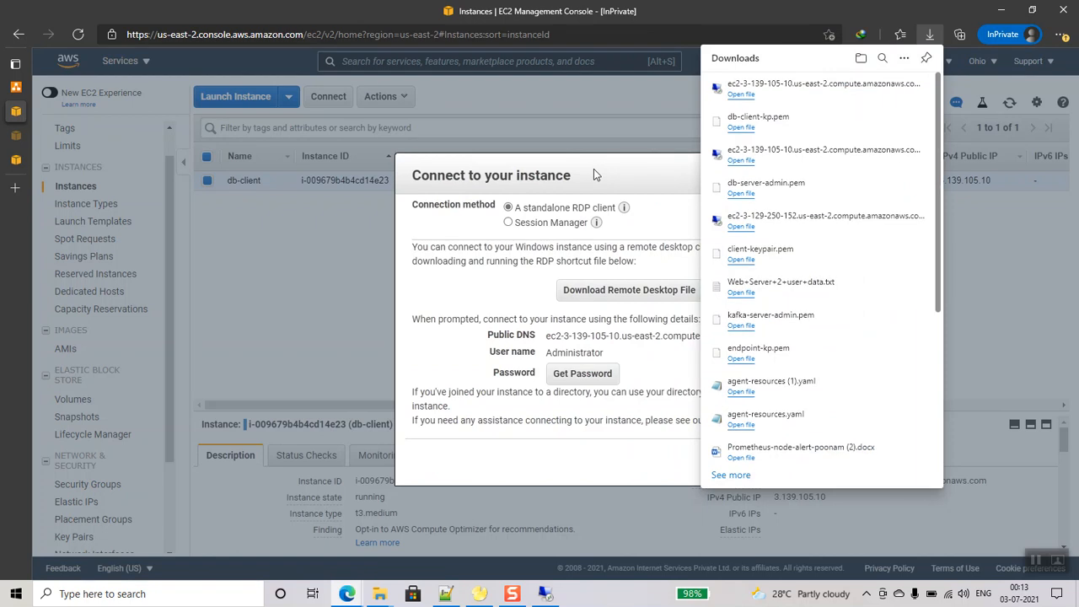
{"action": "left_click", "coordinate": [546, 594]}
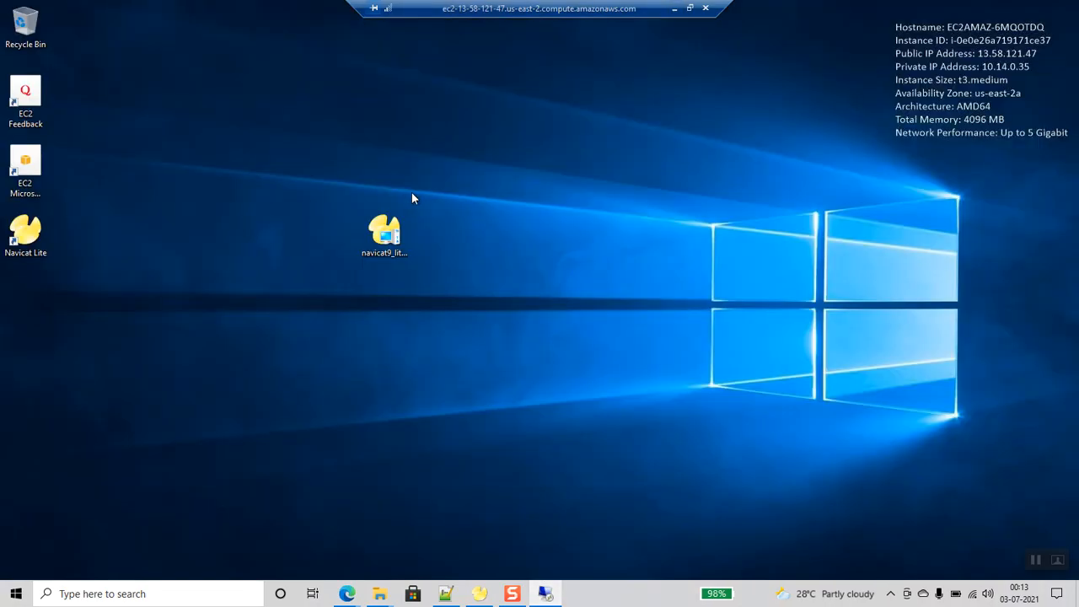
{"action": "left_click", "coordinate": [676, 10]}
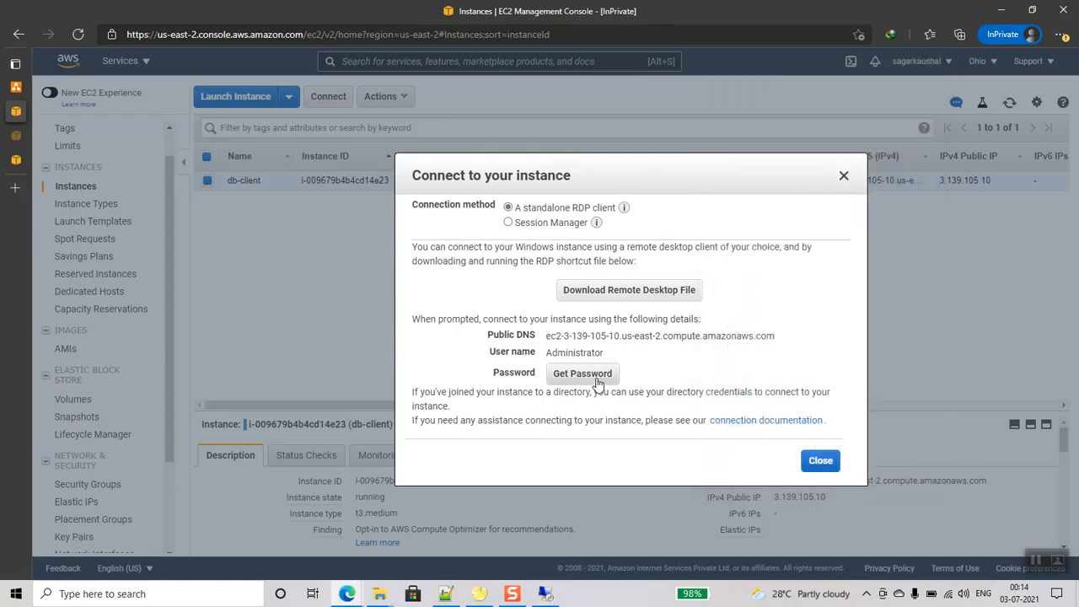
- Decrypt the Administrator password with db-client-kp.pem from the mysql software folder and copy it
{"action": "left_click", "coordinate": [597, 381]}
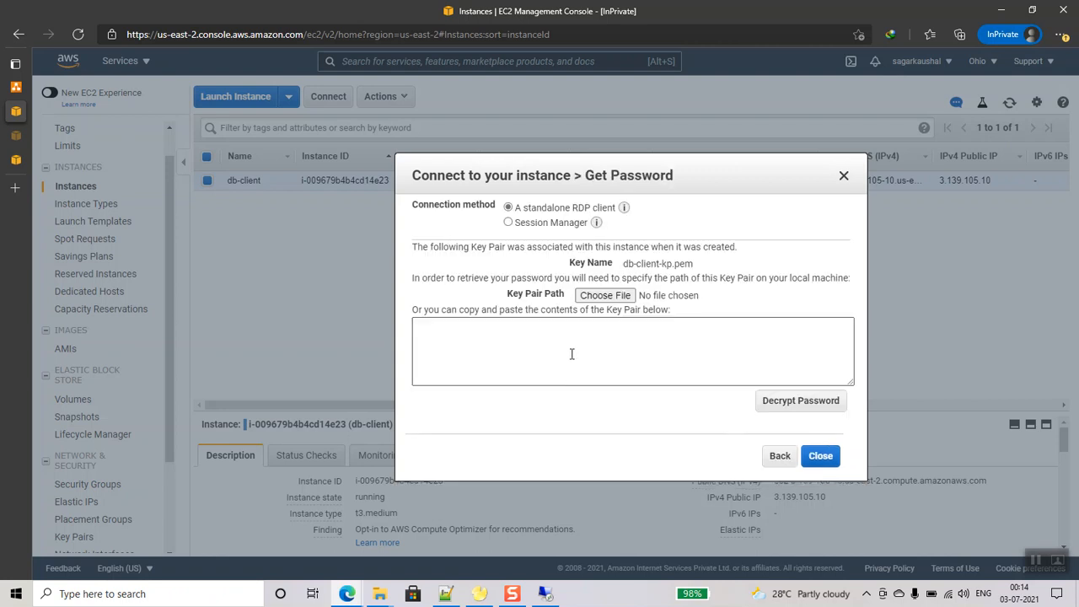
{"action": "left_click", "coordinate": [605, 296]}
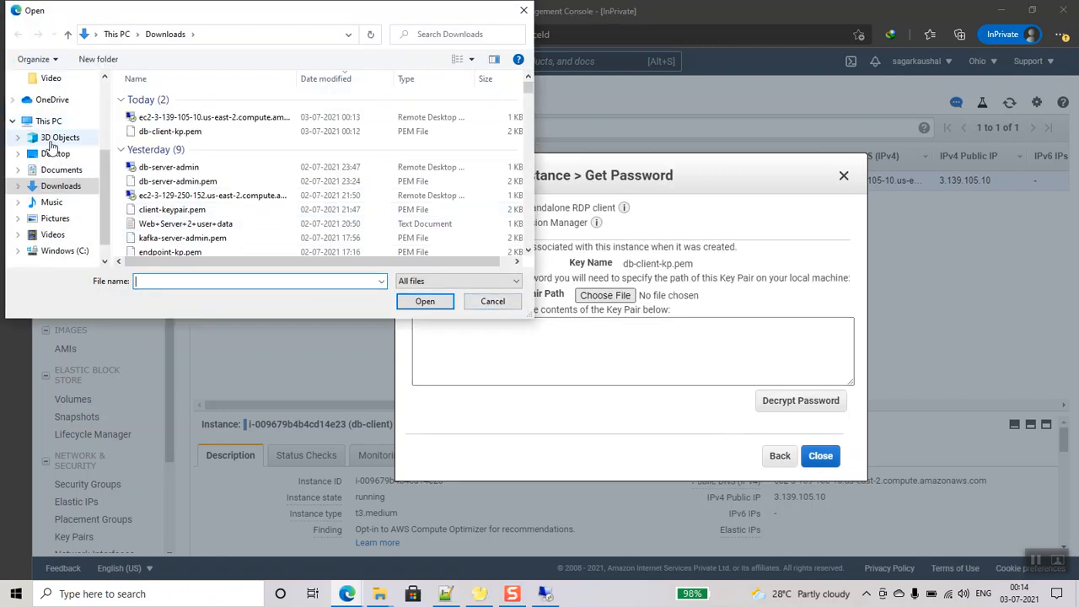
{"action": "left_click", "coordinate": [114, 33]}
{"action": "left_click", "coordinate": [57, 155]}
{"action": "scroll", "coordinate": [216, 232], "scroll_direction": "down", "scroll_amount": 5}
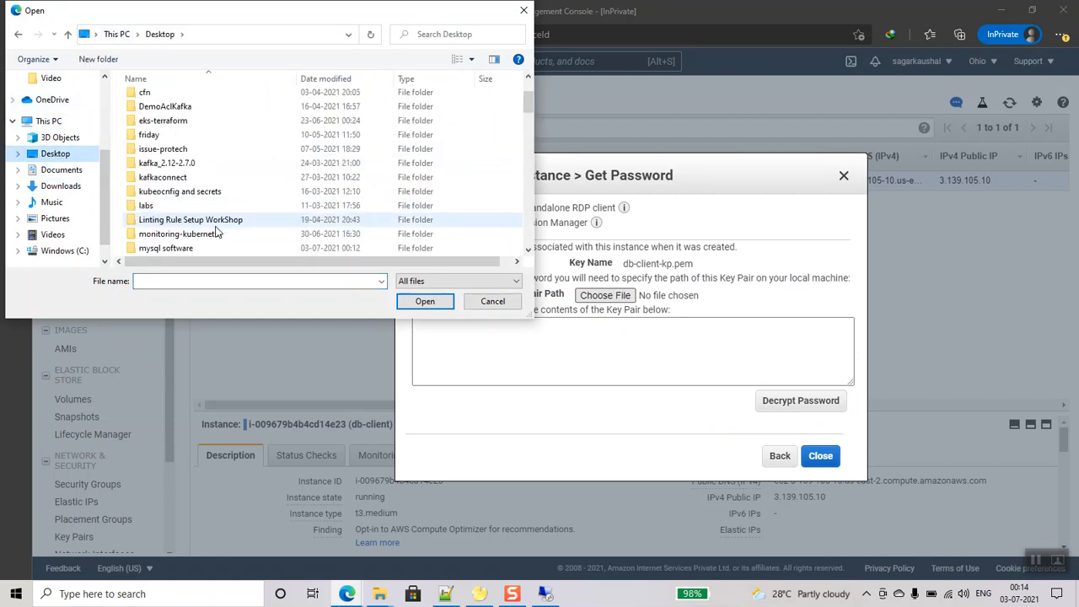
{"action": "scroll", "coordinate": [216, 232], "scroll_direction": "down", "scroll_amount": 5}
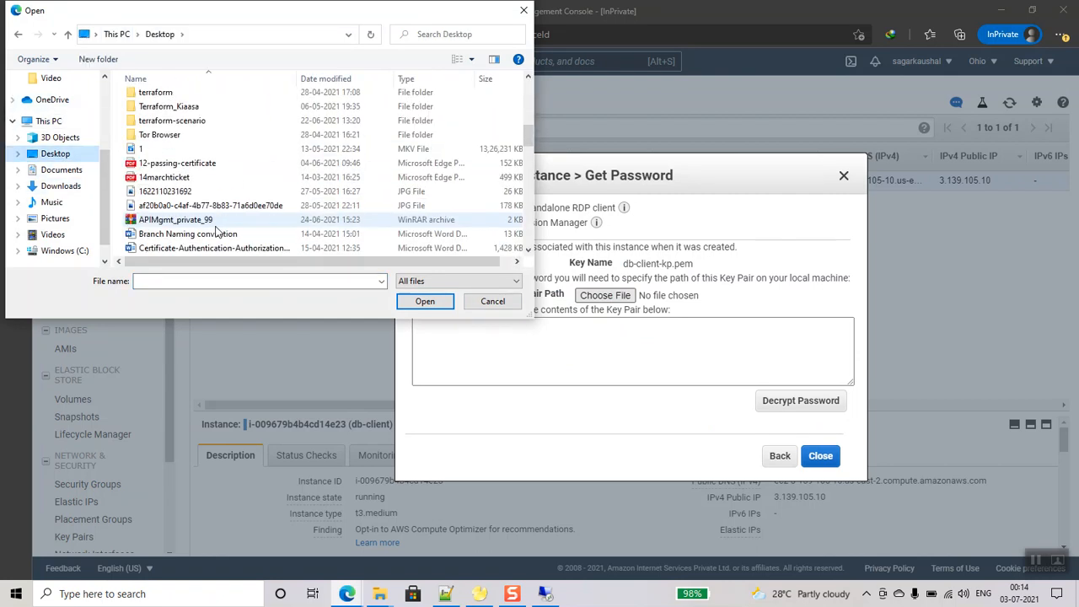
{"action": "scroll", "coordinate": [161, 213], "scroll_direction": "up", "scroll_amount": 8}
{"action": "double_click", "coordinate": [165, 193]}
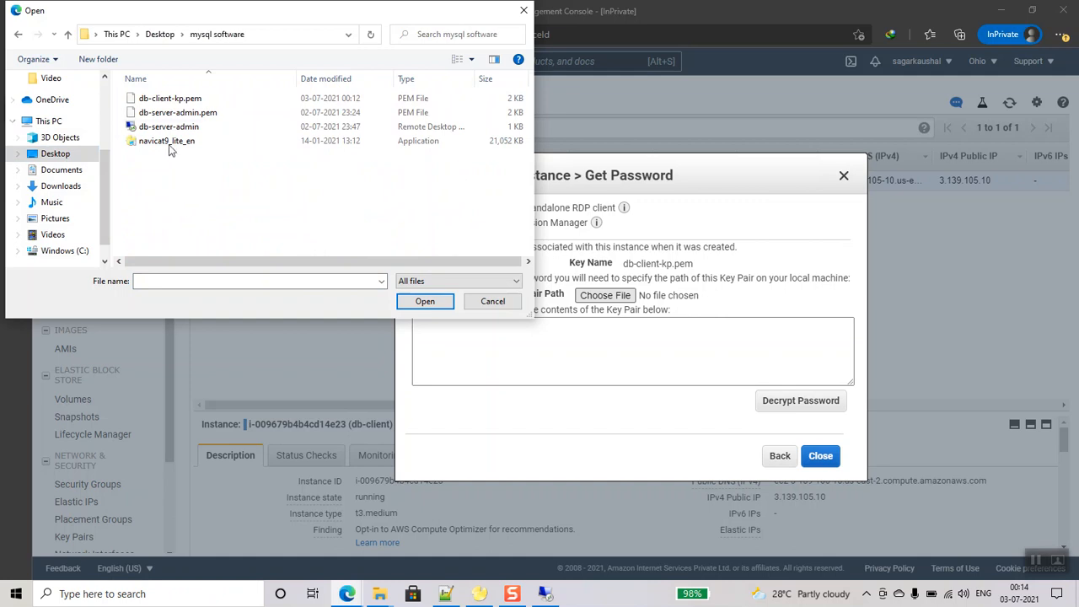
{"action": "double_click", "coordinate": [168, 99]}
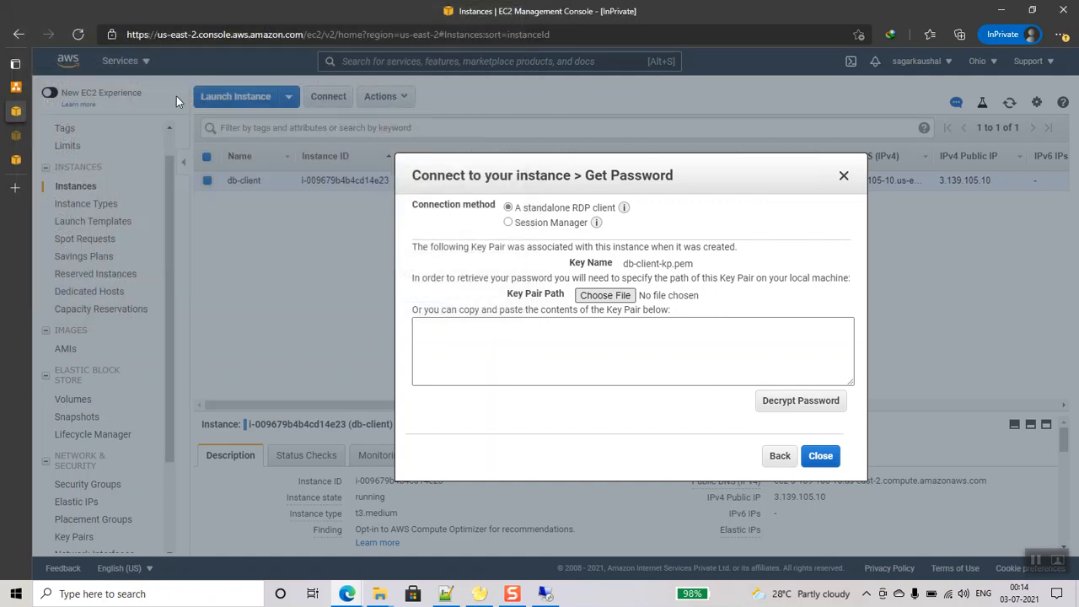
{"action": "left_click", "coordinate": [825, 404]}
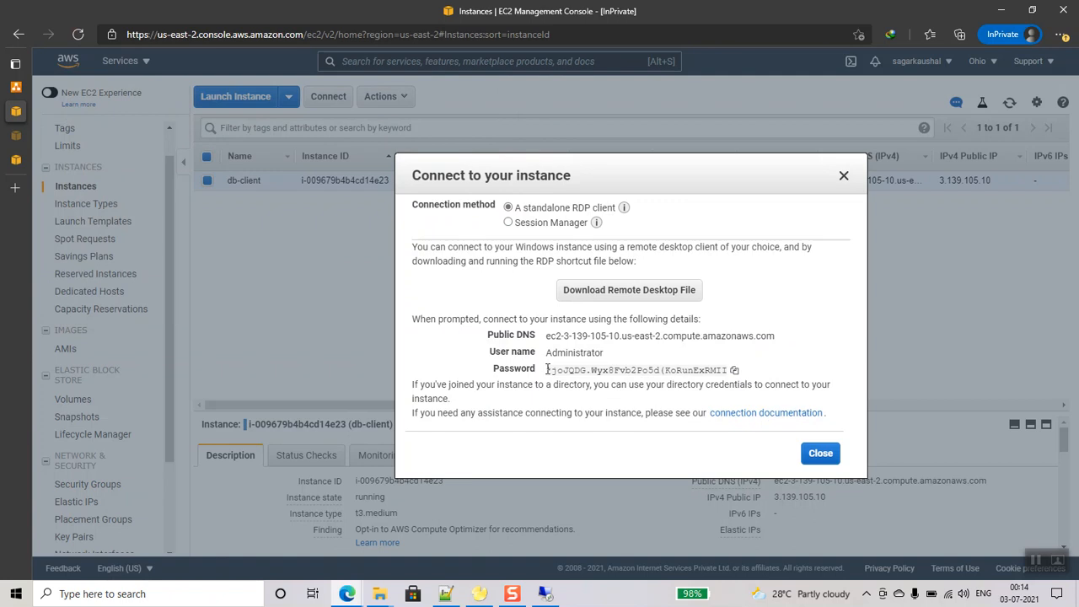
{"action": "left_click", "coordinate": [735, 370]}
- Add a 'db-client-server' line with the pasted password to the Notepad++ new 1 notes
{"action": "left_click", "coordinate": [444, 595]}
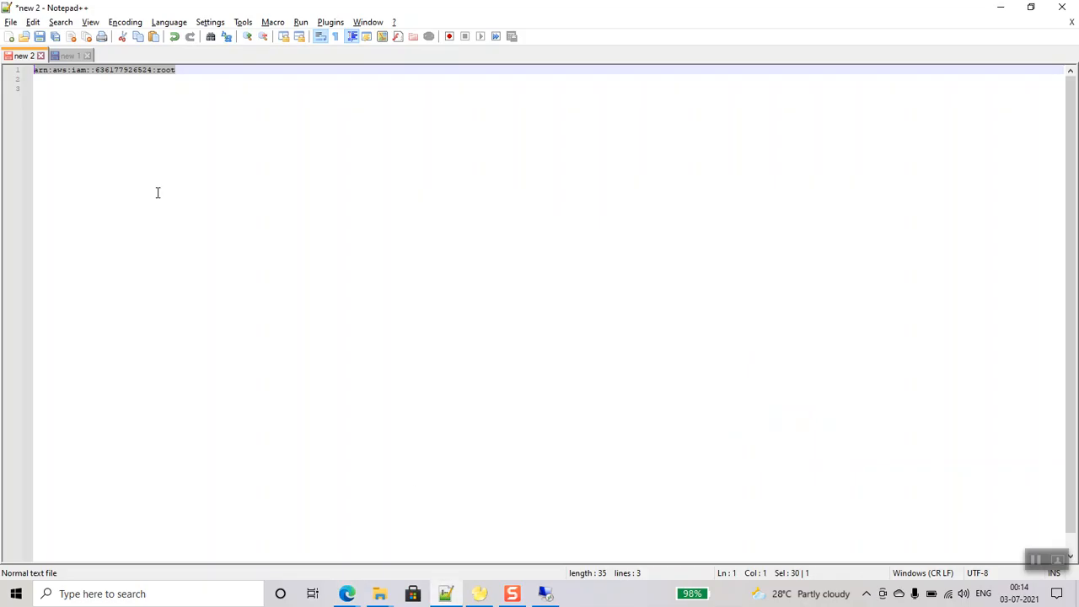
{"action": "left_click", "coordinate": [67, 55]}
{"action": "left_click", "coordinate": [301, 105]}
{"action": "type", "text": "db-client-server"}
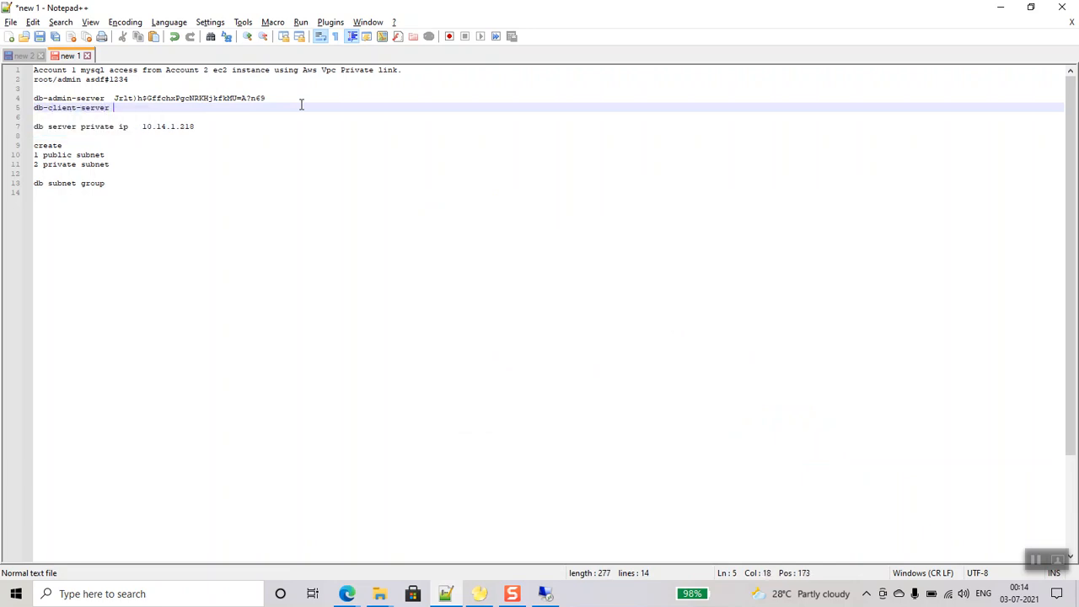
{"action": "key", "text": "ctrl+v"}
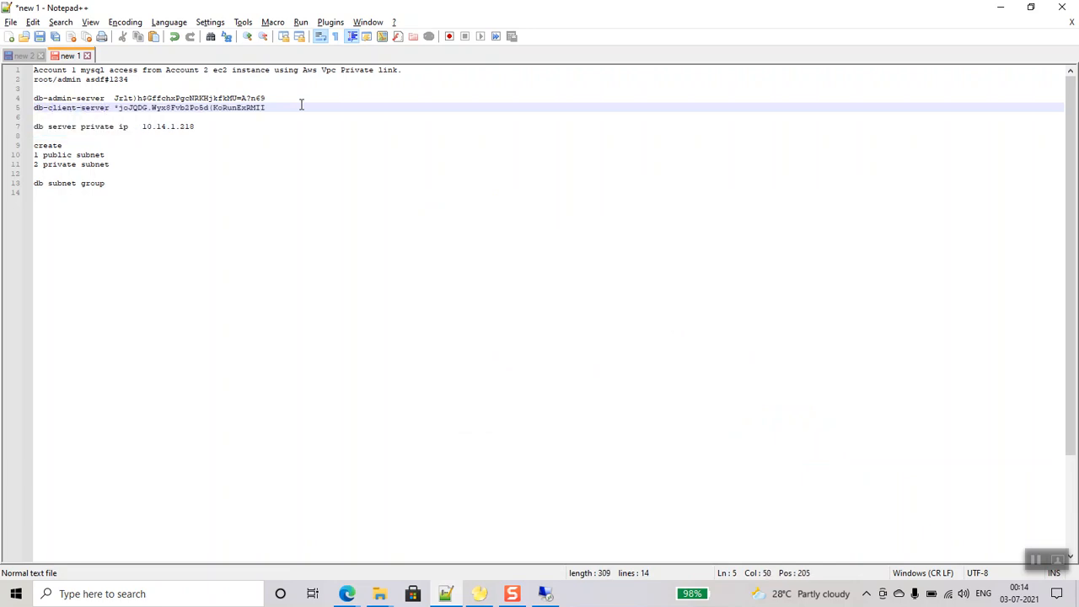
{"action": "mouse_move", "coordinate": [348, 593]}
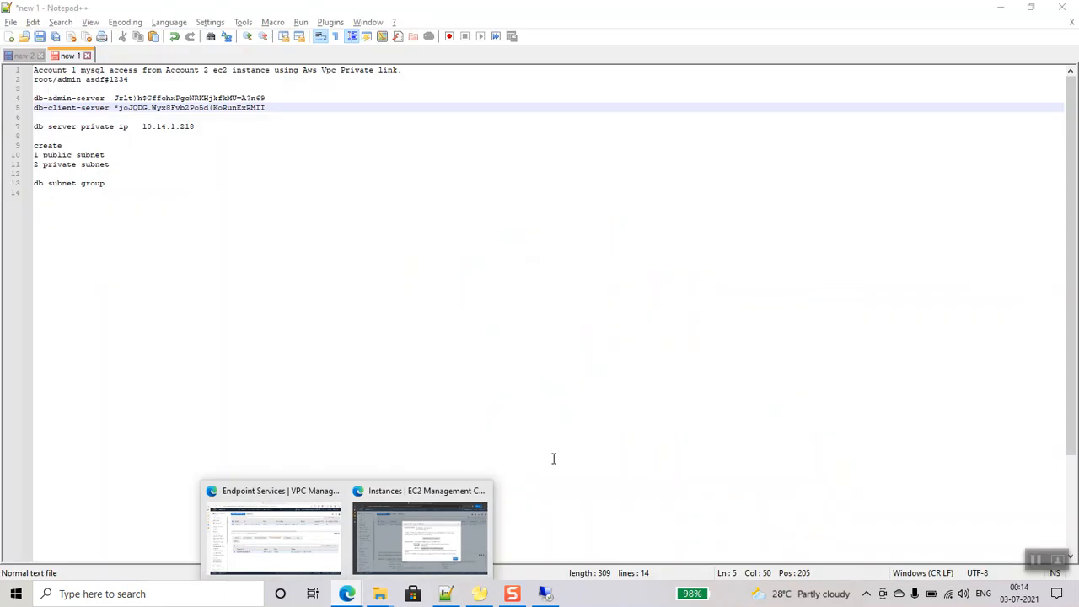
{"action": "left_click", "coordinate": [420, 536]}
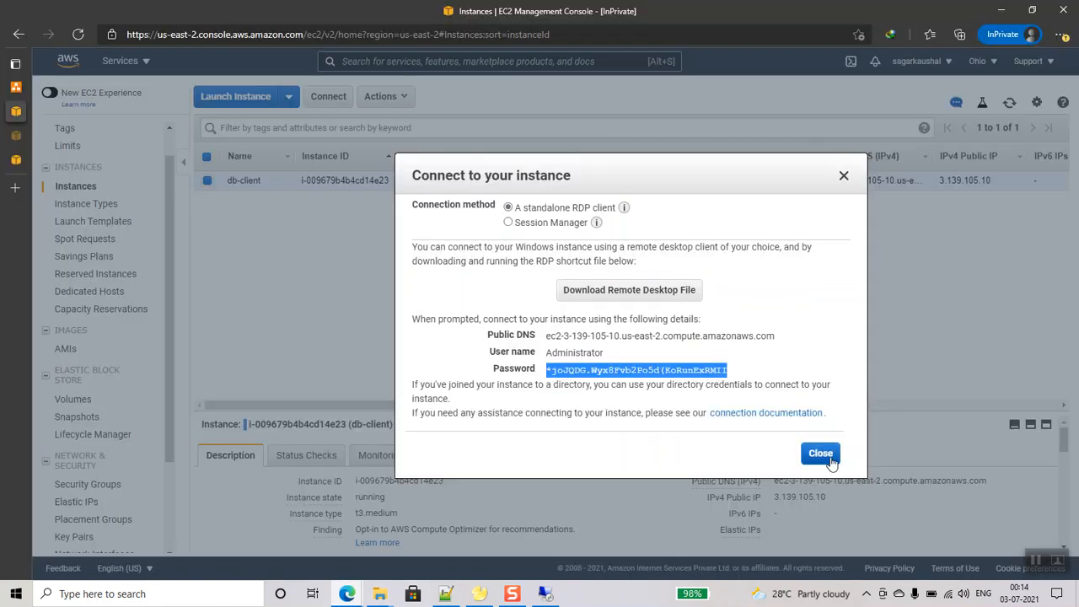
- Close the connection details and launch the ec2 Remote Desktop file, connecting past the publisher warning
{"action": "left_click", "coordinate": [821, 454]}
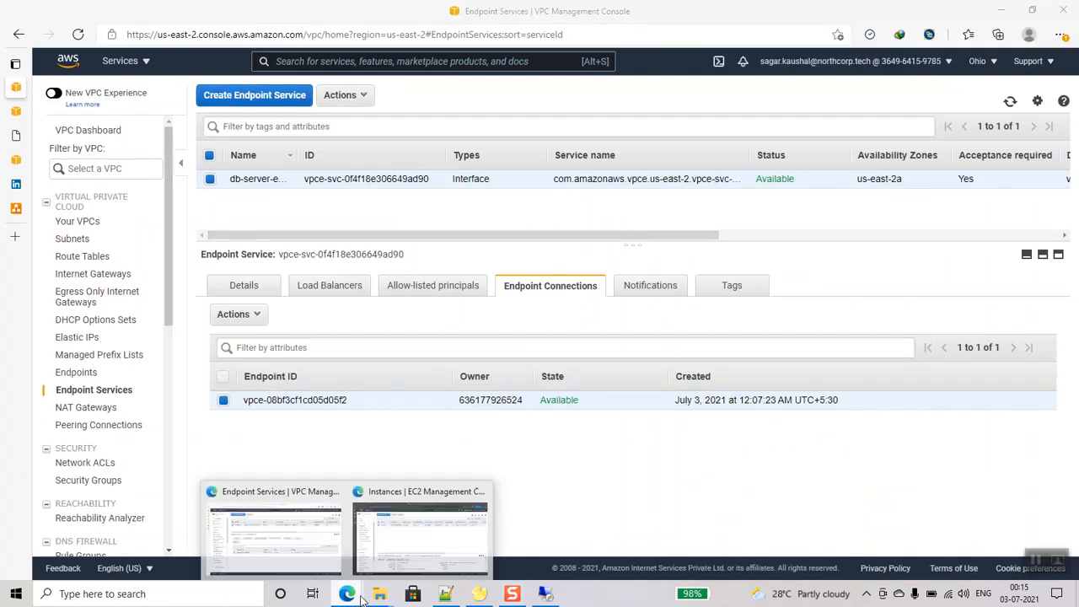
{"action": "mouse_move", "coordinate": [361, 590]}
{"action": "left_click", "coordinate": [409, 533]}
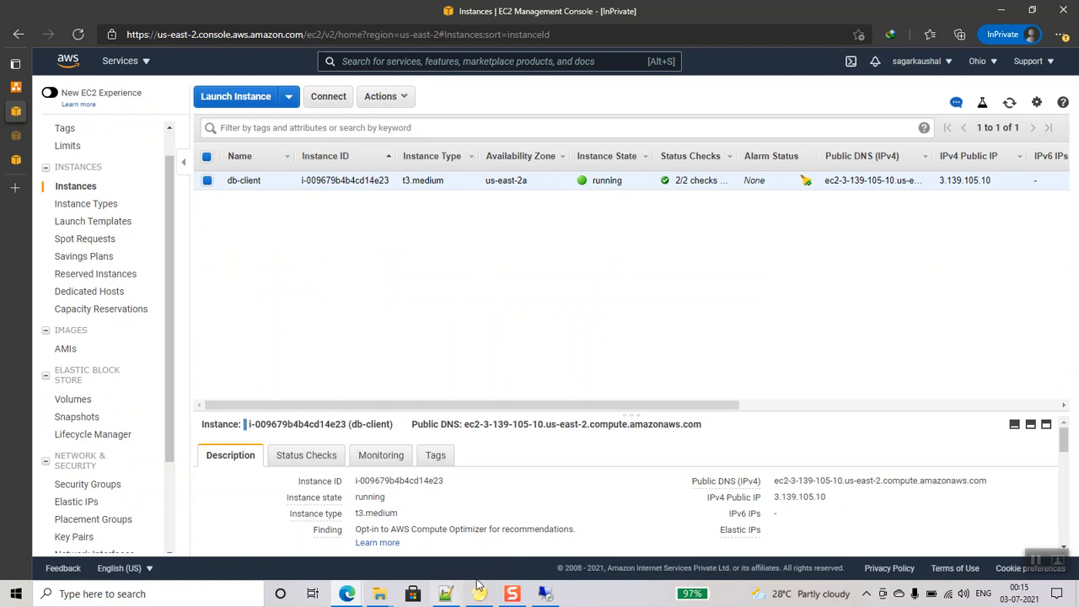
{"action": "mouse_move", "coordinate": [380, 593]}
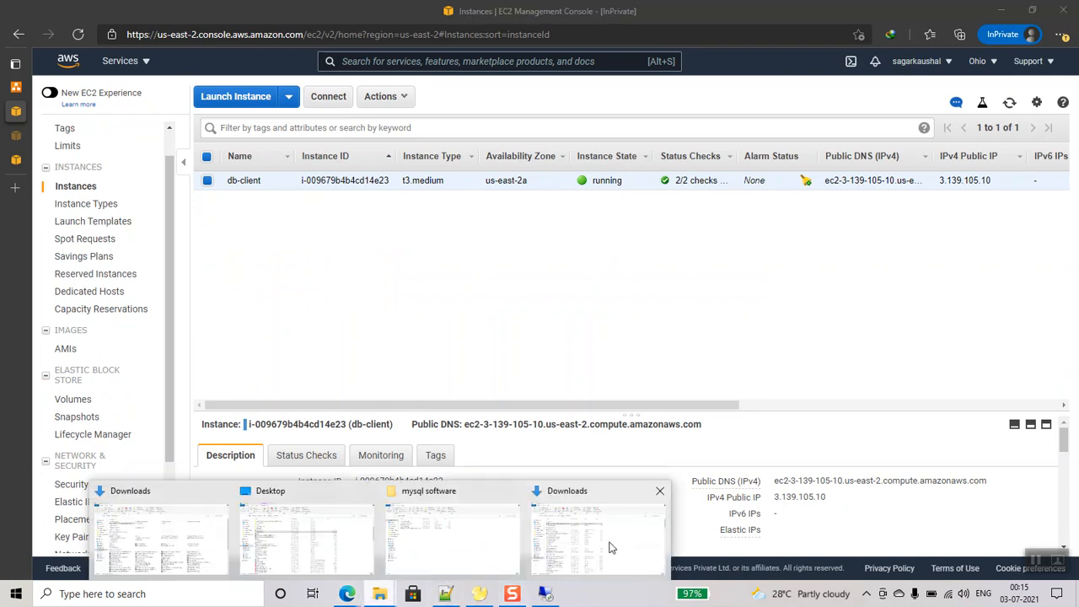
{"action": "left_click", "coordinate": [453, 536]}
{"action": "left_click", "coordinate": [189, 216]}
{"action": "double_click", "coordinate": [188, 215]}
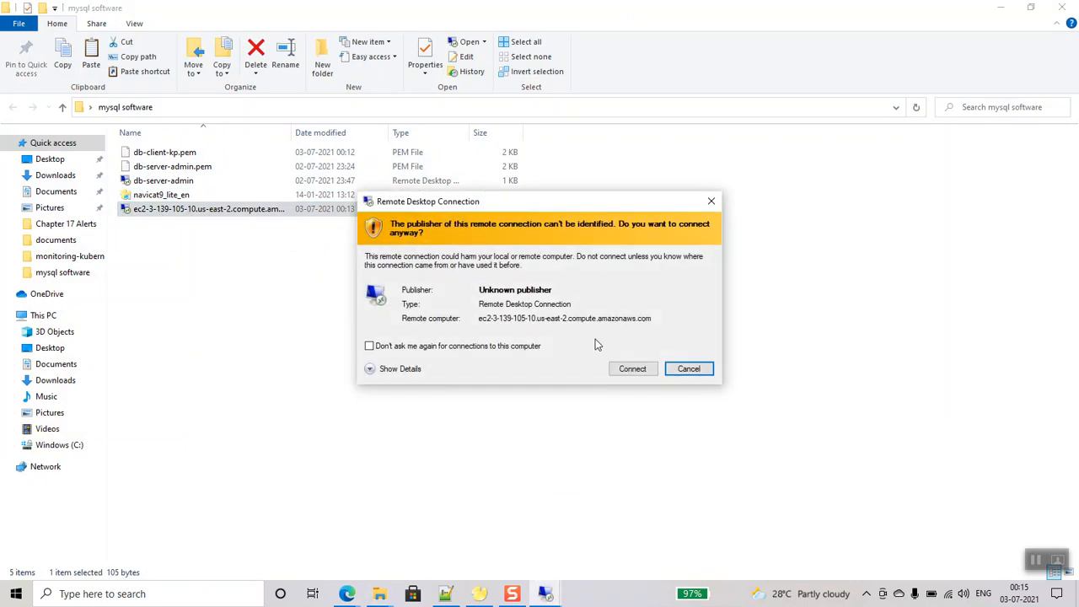
{"action": "left_click", "coordinate": [632, 368]}
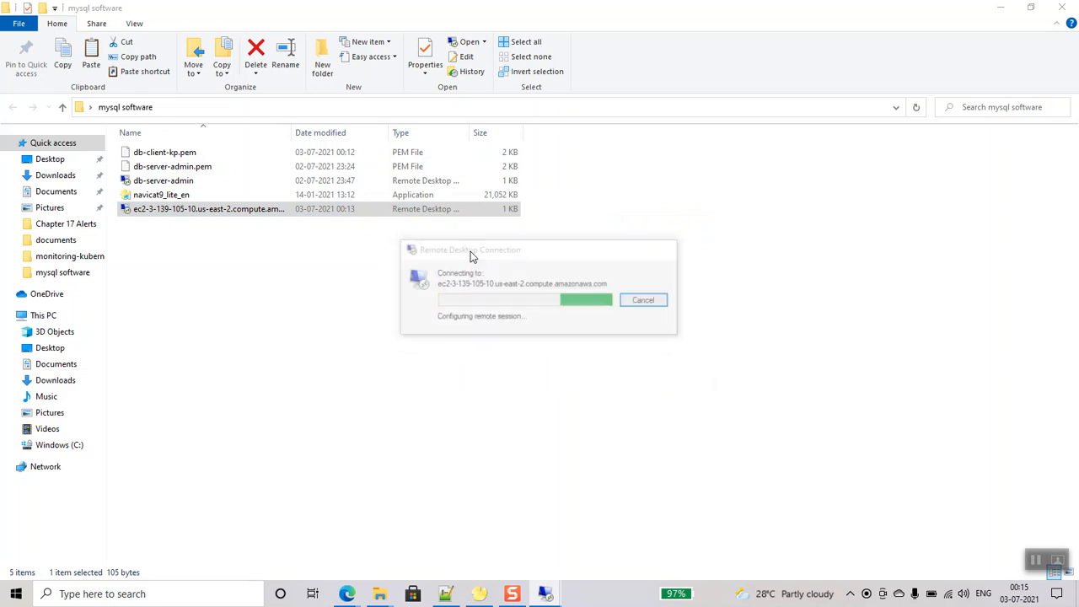
- Sign in with the password copied from the notes and accept the certificate, suppressing future warnings
{"action": "left_click", "coordinate": [445, 593]}
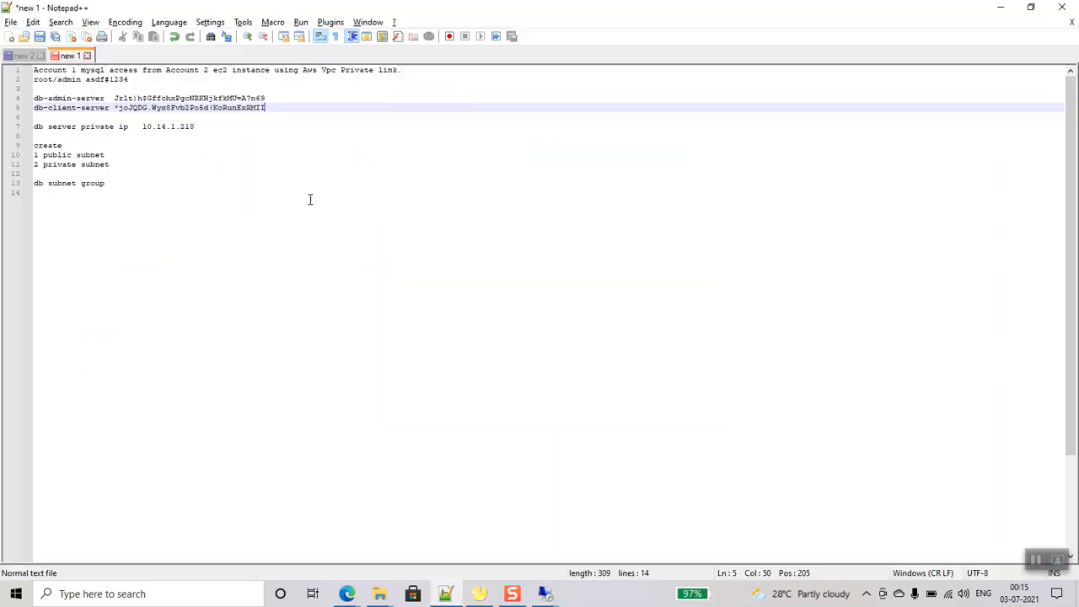
{"action": "left_click_drag", "start_coordinate": [116, 111], "coordinate": [290, 111]}
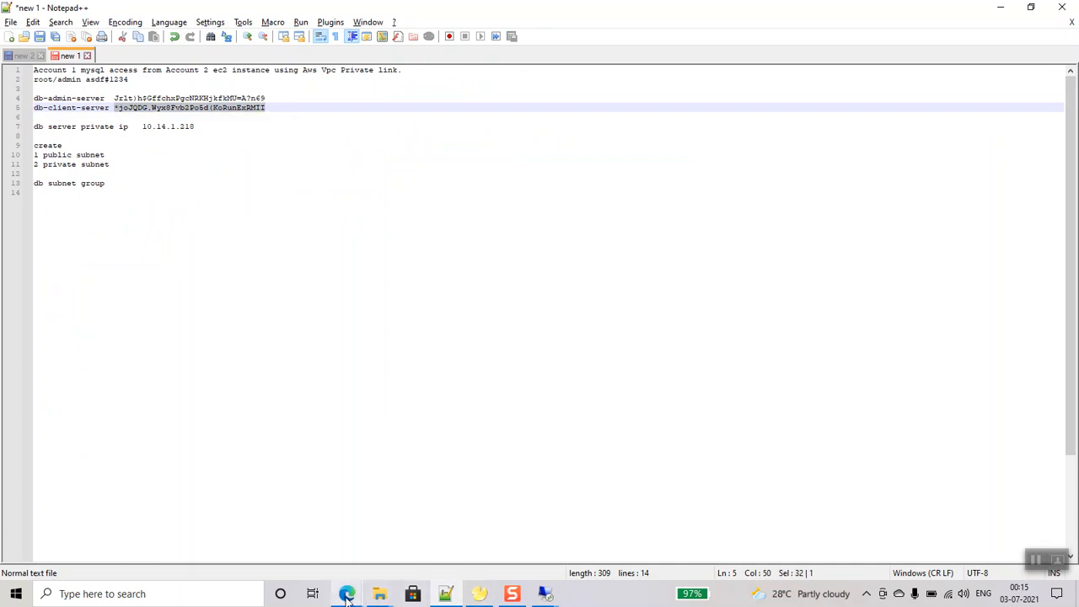
{"action": "mouse_move", "coordinate": [546, 595]}
{"action": "left_click", "coordinate": [610, 498]}
{"action": "key", "text": "ctrl+v"}
{"action": "left_click", "coordinate": [491, 396]}
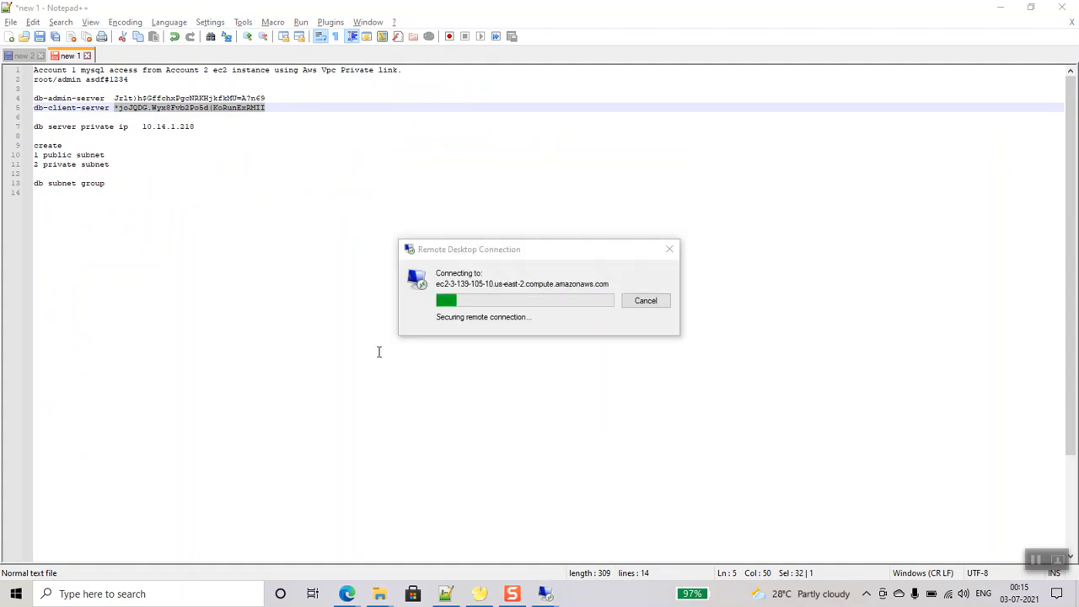
{"action": "left_click", "coordinate": [476, 381]}
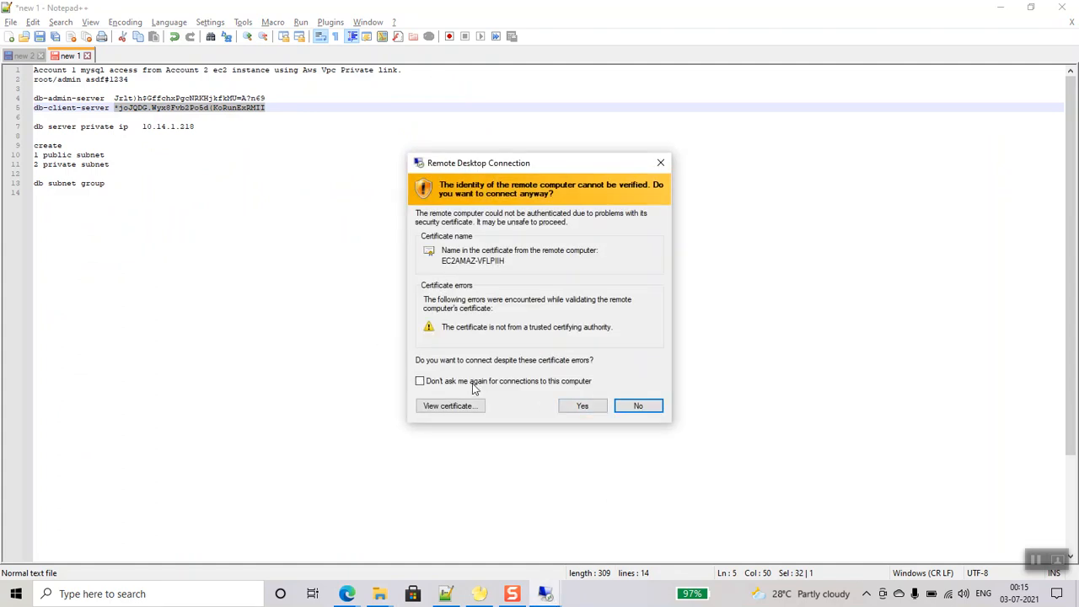
{"action": "left_click", "coordinate": [581, 408]}
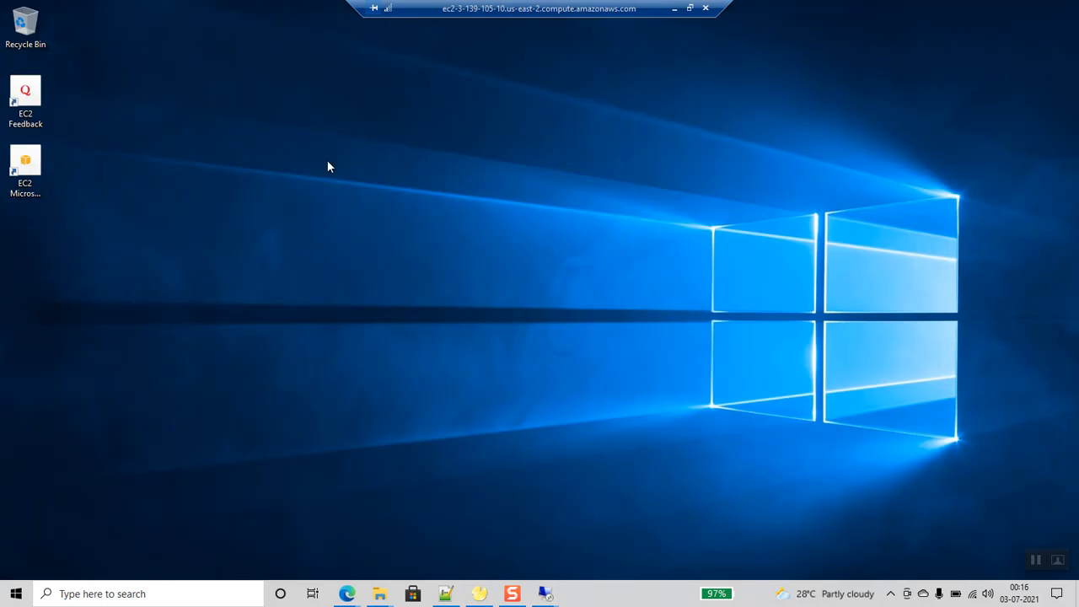
- Refresh the remote desktop, then copy navicat9_lite_en from the local mysql software folder
{"action": "right_click", "coordinate": [324, 157]}
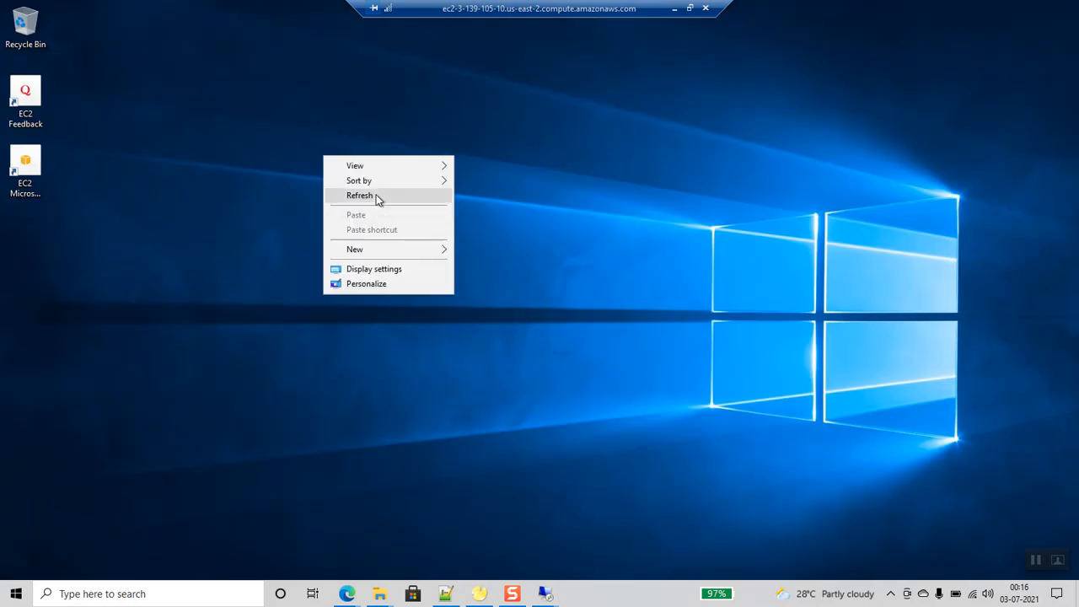
{"action": "left_click", "coordinate": [376, 195]}
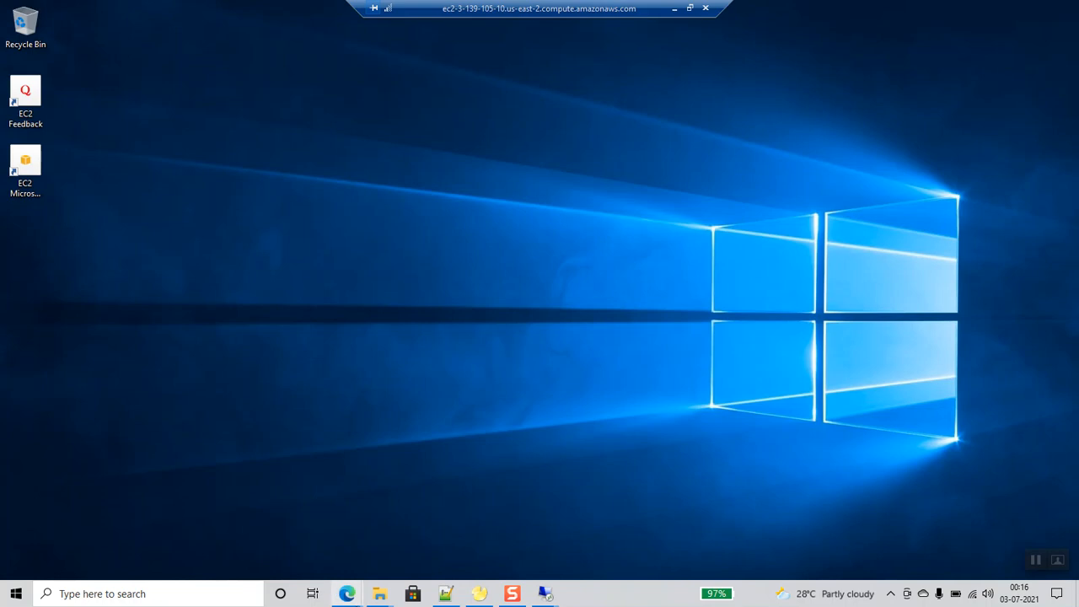
{"action": "mouse_move", "coordinate": [380, 593]}
{"action": "left_click", "coordinate": [448, 509]}
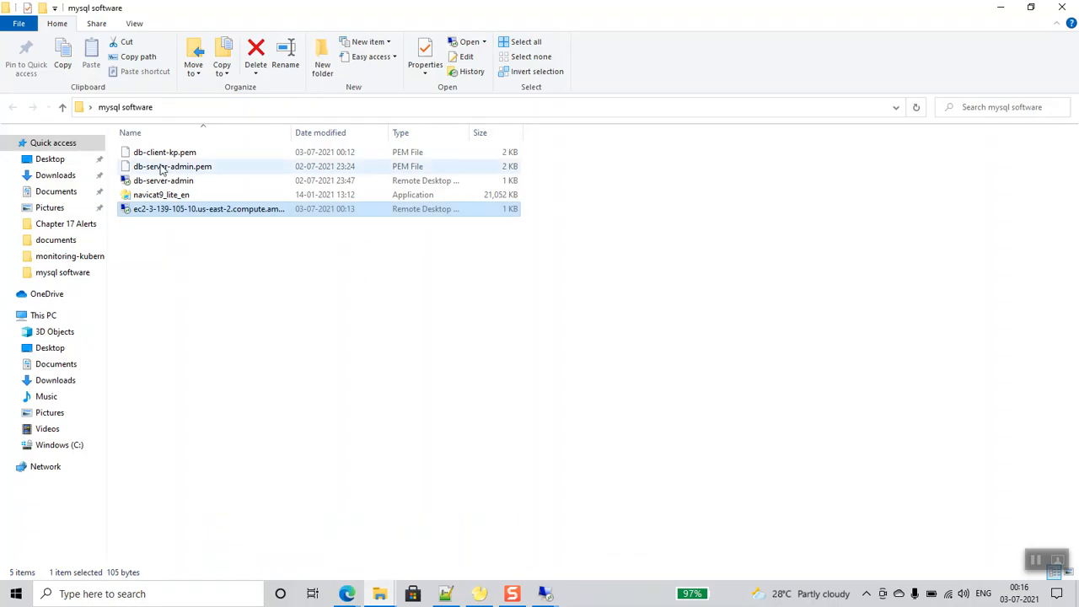
{"action": "left_click", "coordinate": [160, 195]}
{"action": "right_click", "coordinate": [164, 190]}
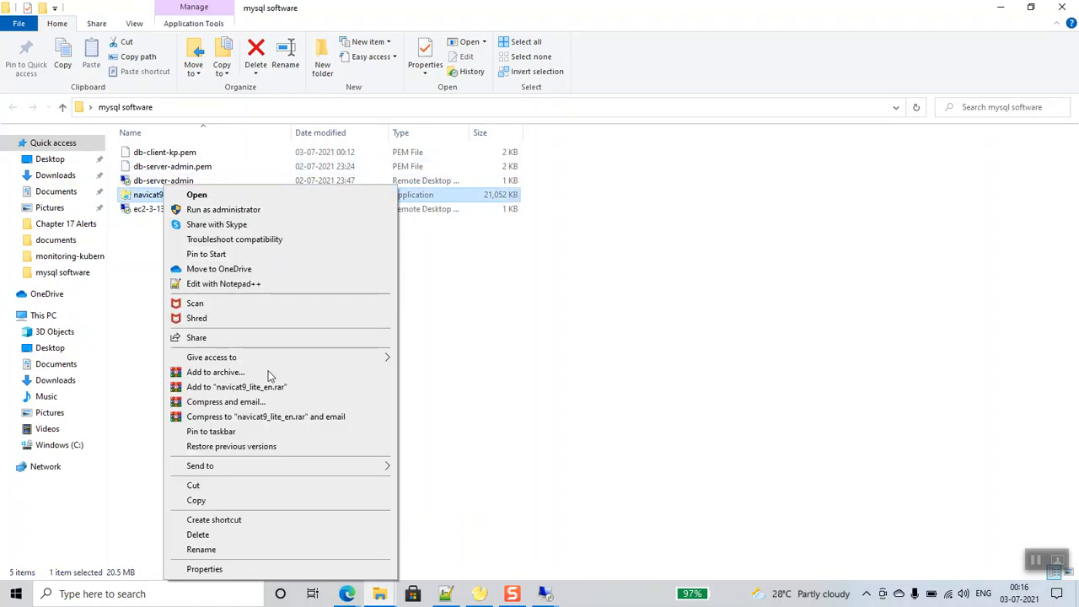
{"action": "left_click", "coordinate": [248, 501]}
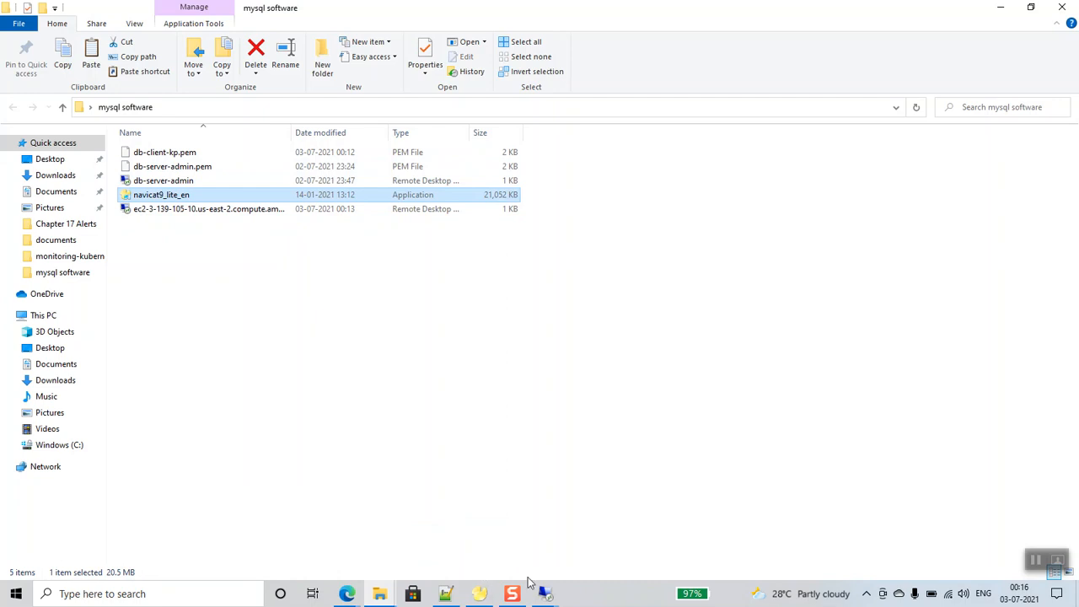
- Paste the Navicat installer onto the db-client remote desktop
{"action": "mouse_move", "coordinate": [546, 590]}
{"action": "left_click", "coordinate": [631, 555]}
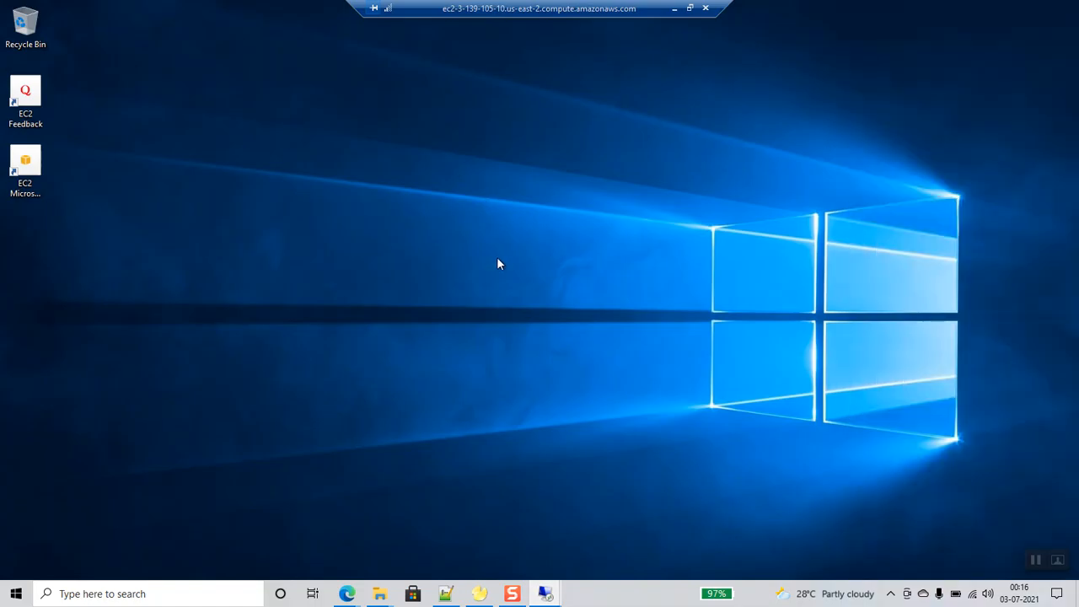
{"action": "right_click", "coordinate": [443, 153]}
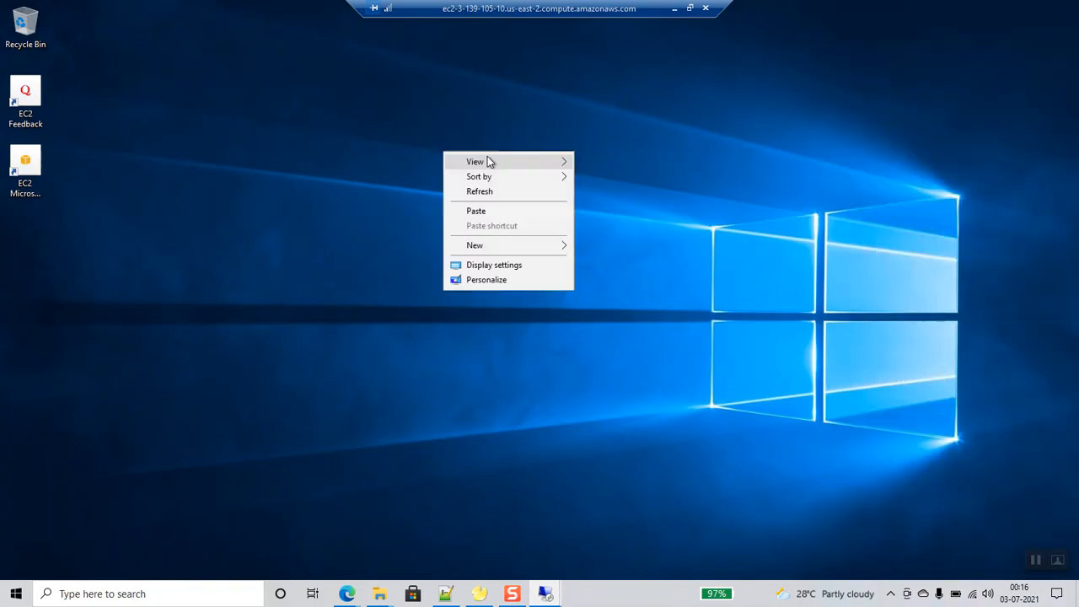
{"action": "left_click", "coordinate": [486, 213]}
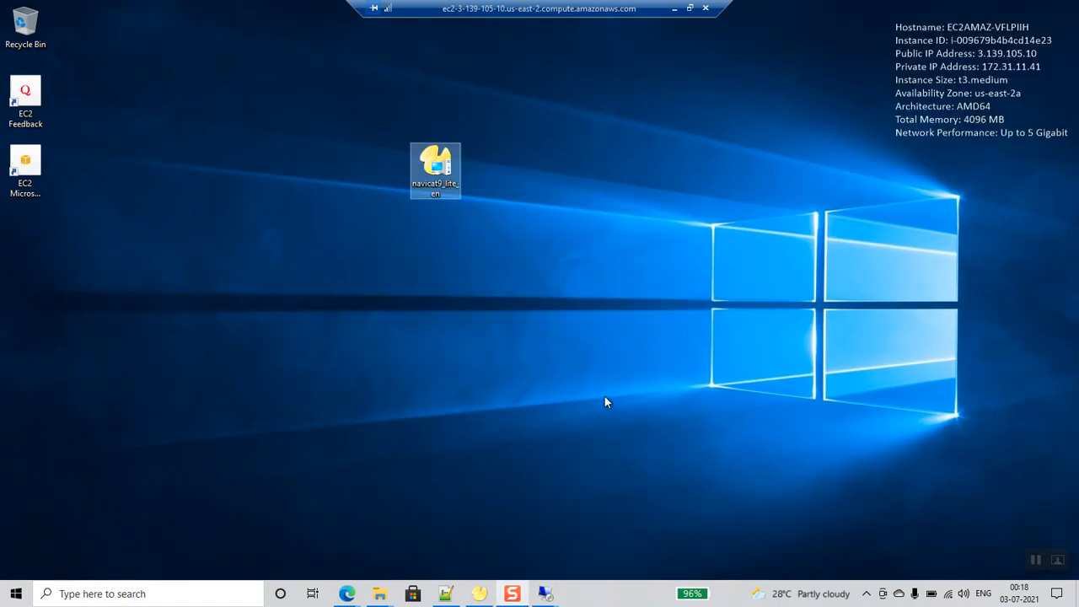
- Run navicat9_lite_en, accept the licence, step through setup to Finish, and launch Navicat Lite
{"action": "double_click", "coordinate": [437, 179]}
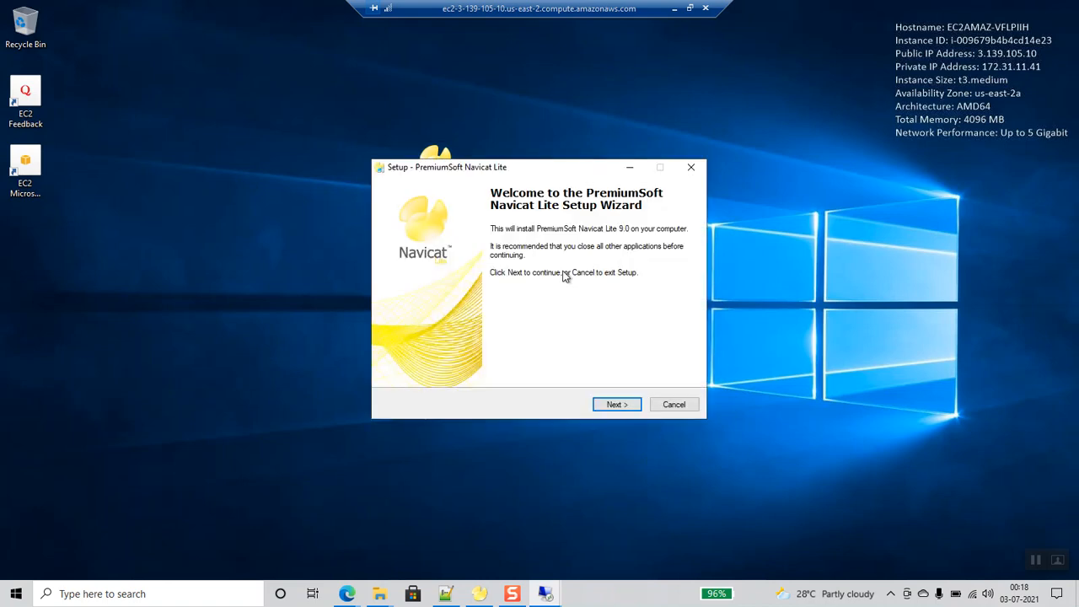
{"action": "left_click", "coordinate": [614, 403]}
{"action": "left_click", "coordinate": [511, 364]}
{"action": "left_click", "coordinate": [615, 405]}
{"action": "left_click", "coordinate": [617, 405]}
{"action": "left_click", "coordinate": [617, 405]}
{"action": "left_click", "coordinate": [617, 404]}
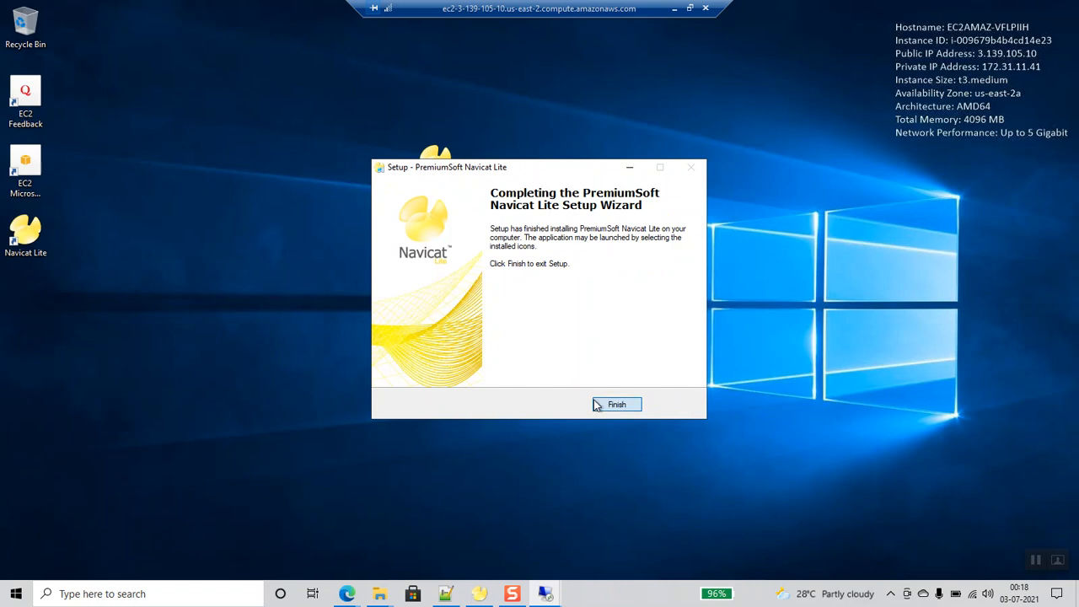
{"action": "left_click", "coordinate": [617, 405]}
{"action": "double_click", "coordinate": [26, 240]}
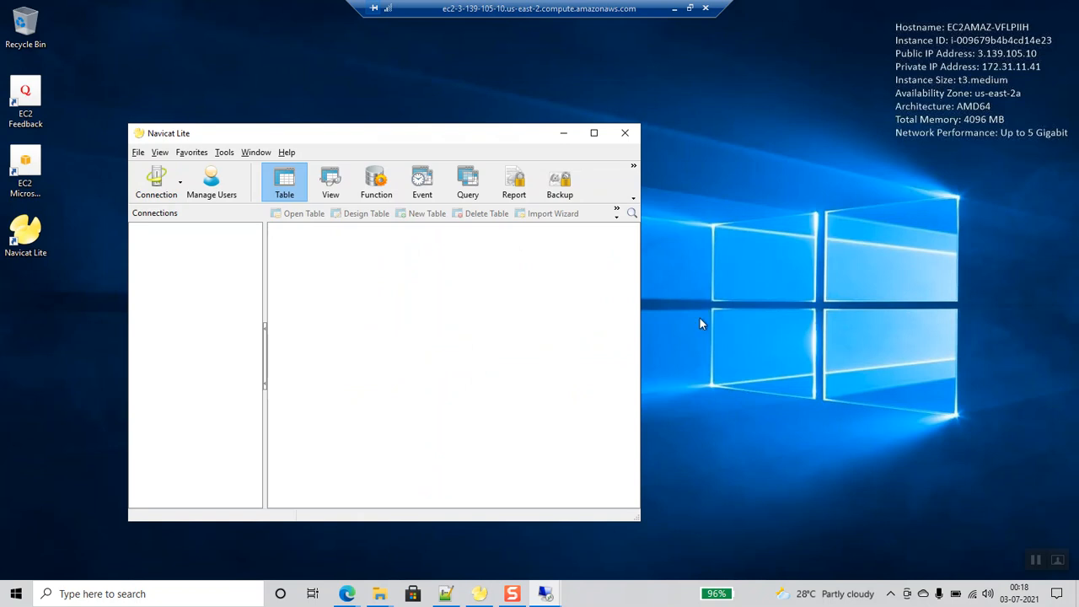
- From the EC2 instances window, go to the VPC console through the Services menu
{"action": "mouse_move", "coordinate": [348, 595]}
{"action": "left_click", "coordinate": [411, 541]}
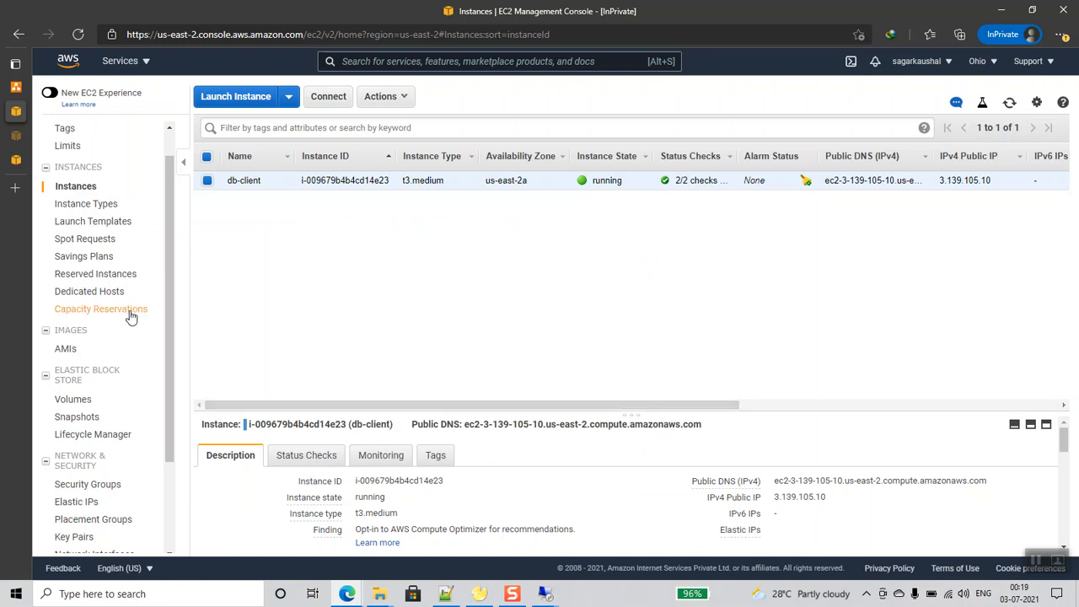
{"action": "mouse_move", "coordinate": [125, 89]}
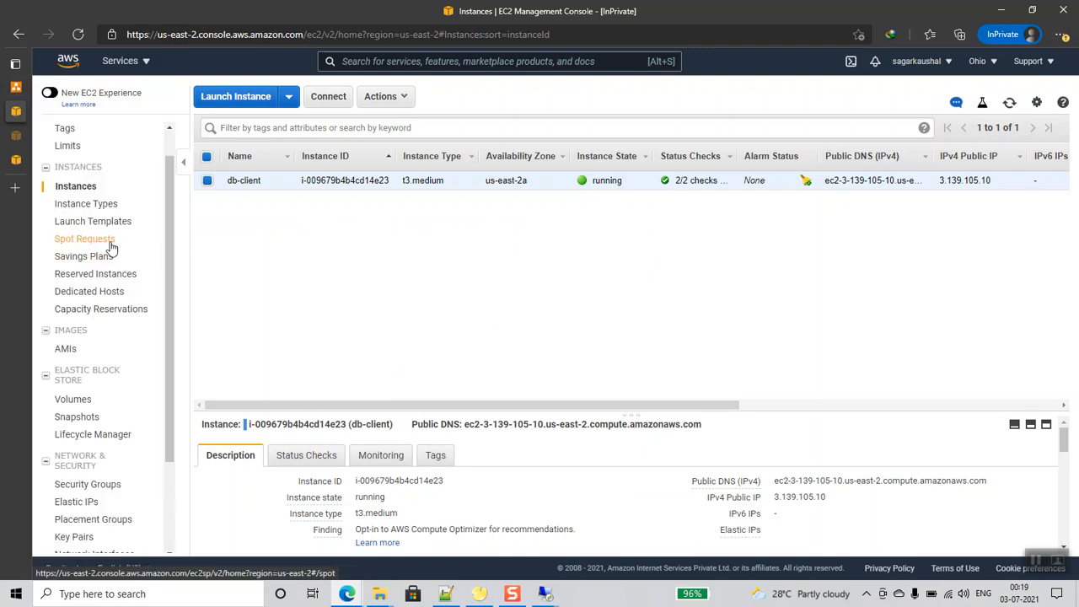
{"action": "scroll", "coordinate": [110, 246], "scroll_direction": "down", "scroll_amount": 3}
{"action": "scroll", "coordinate": [109, 246], "scroll_direction": "up", "scroll_amount": 2}
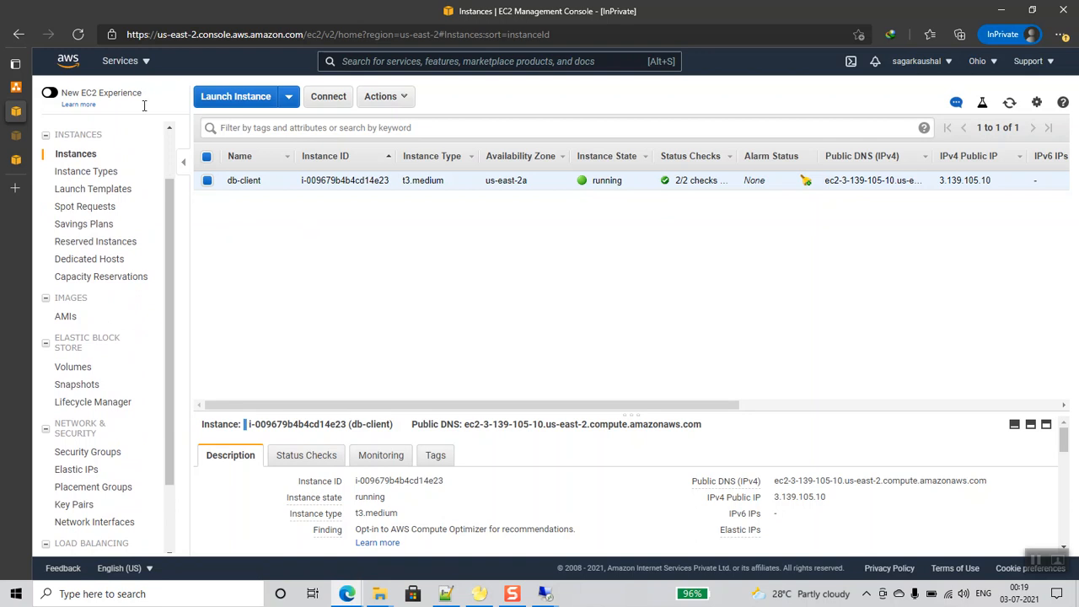
{"action": "left_click", "coordinate": [143, 71]}
{"action": "left_click", "coordinate": [103, 214]}
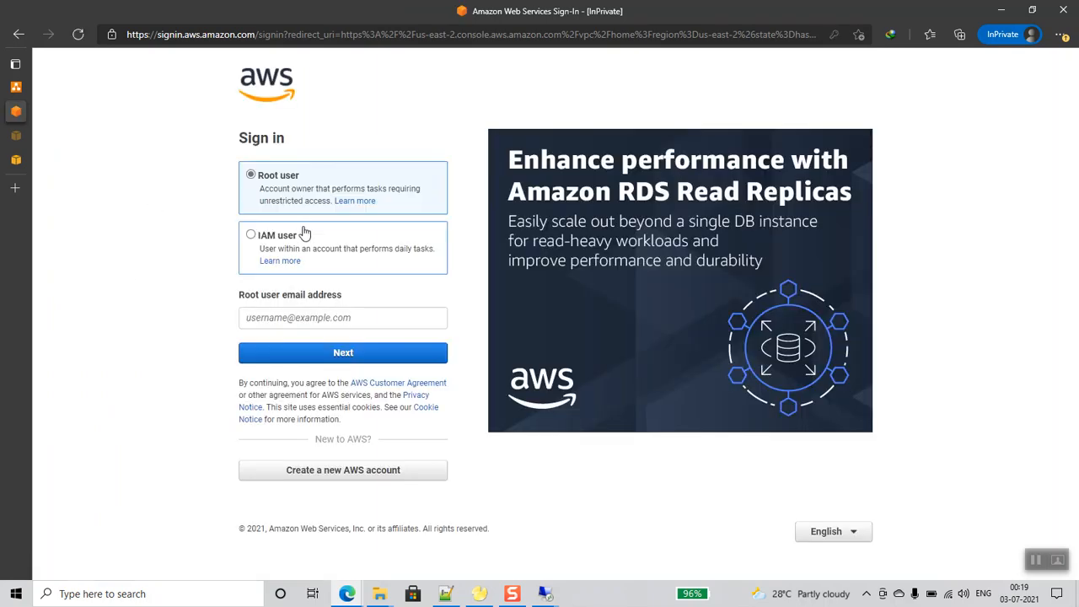
- Sign in as root with the saved account e-mail, solving the security check and entering the password
{"action": "left_click", "coordinate": [291, 323]}
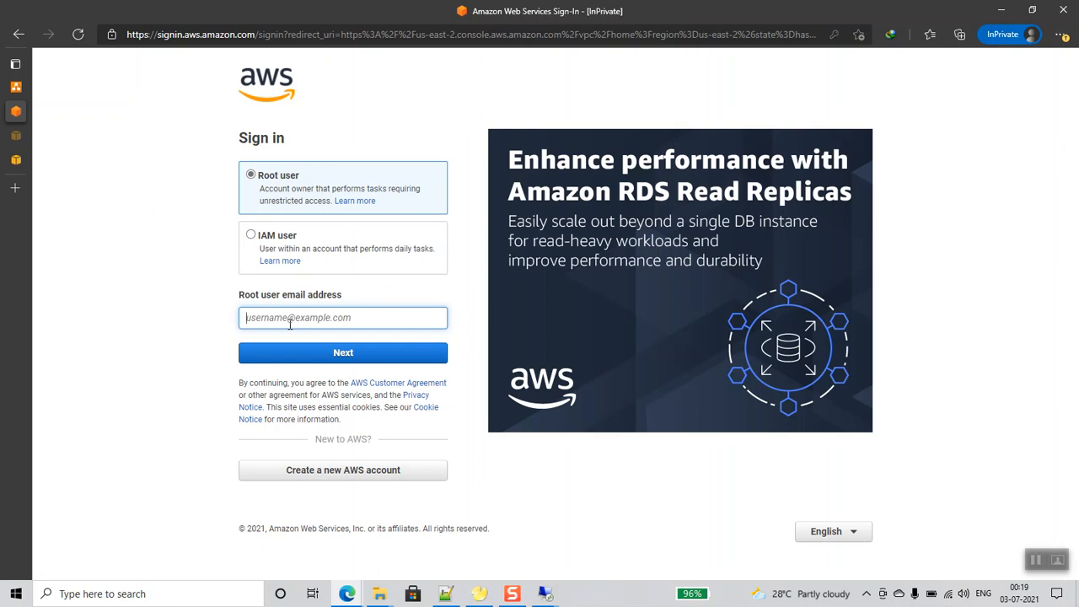
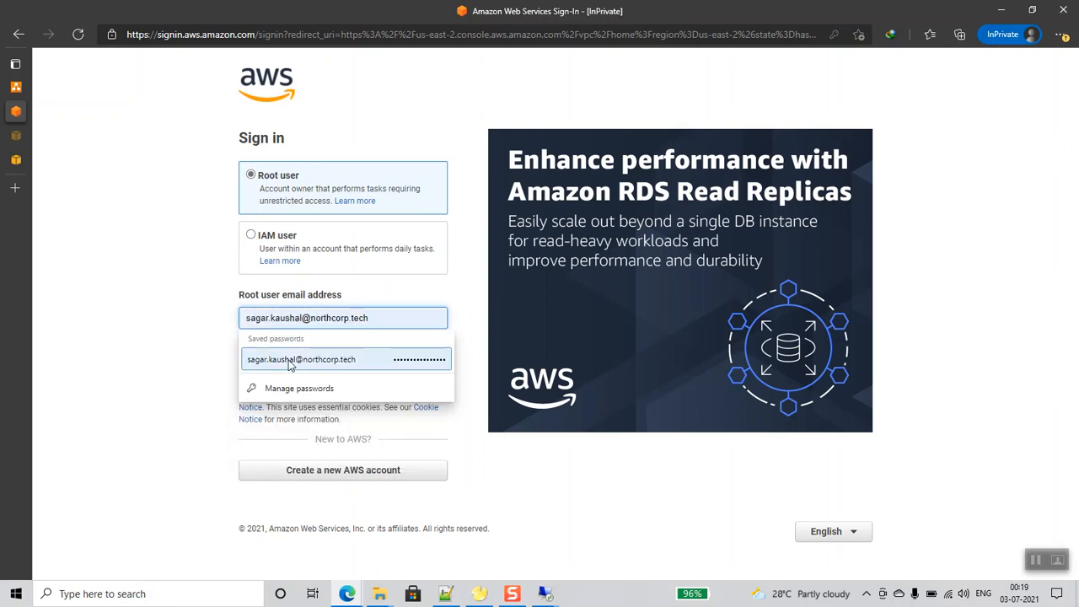
{"action": "left_click", "coordinate": [301, 359]}
{"action": "left_click", "coordinate": [338, 354]}
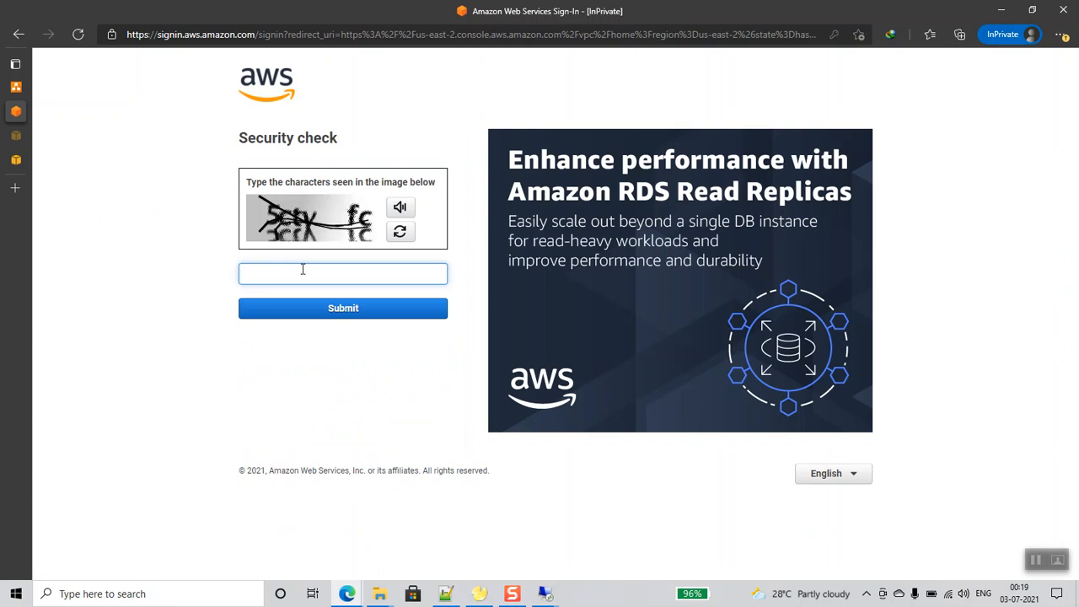
{"action": "key", "text": "Return"}
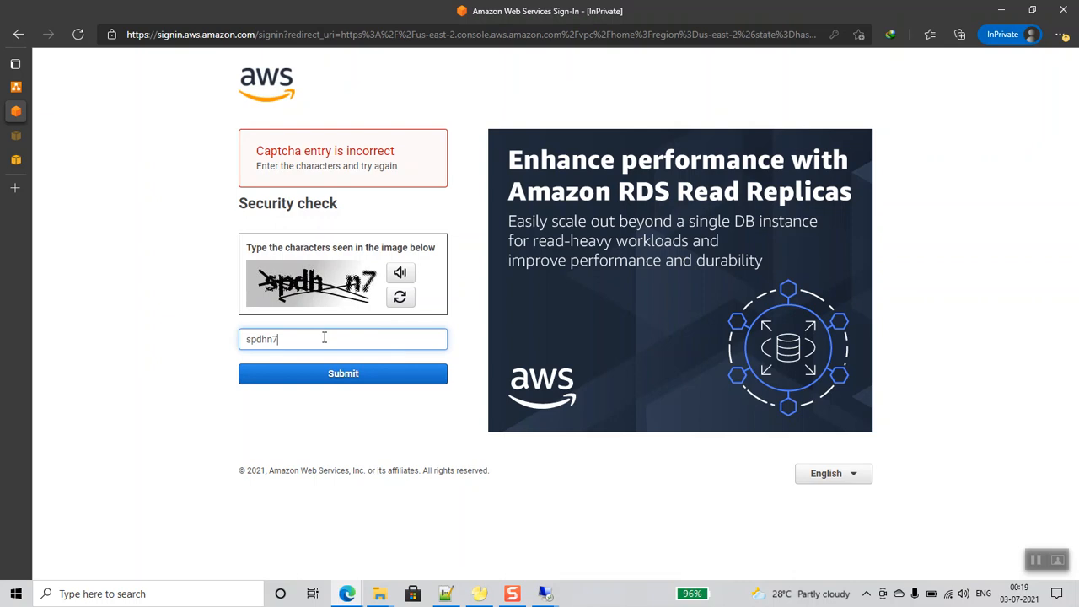
{"action": "key", "text": "Return"}
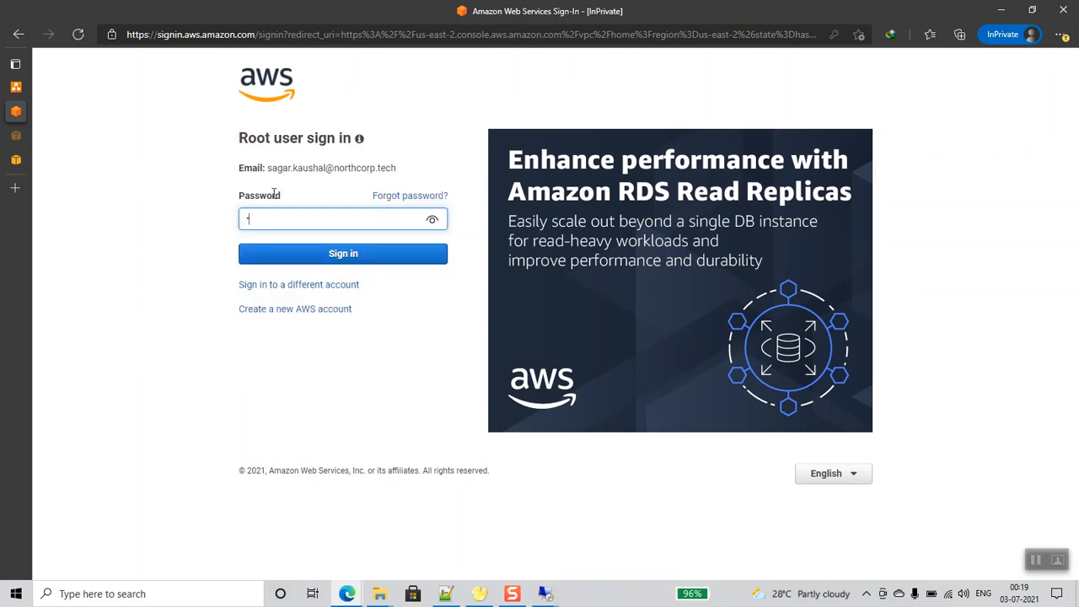
{"action": "key", "text": "Return"}
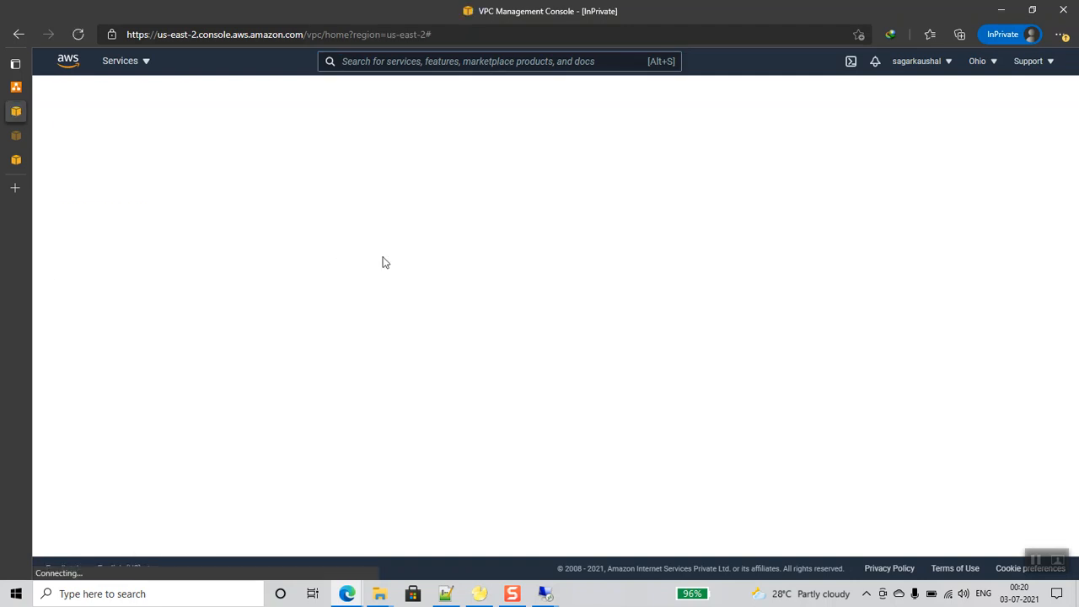
- Copy endpoint subnet IPv4 172.31.5.109 from VPC Endpoints, then switch to the client remote desktop
{"action": "scroll", "coordinate": [93, 283], "scroll_direction": "down", "scroll_amount": 3}
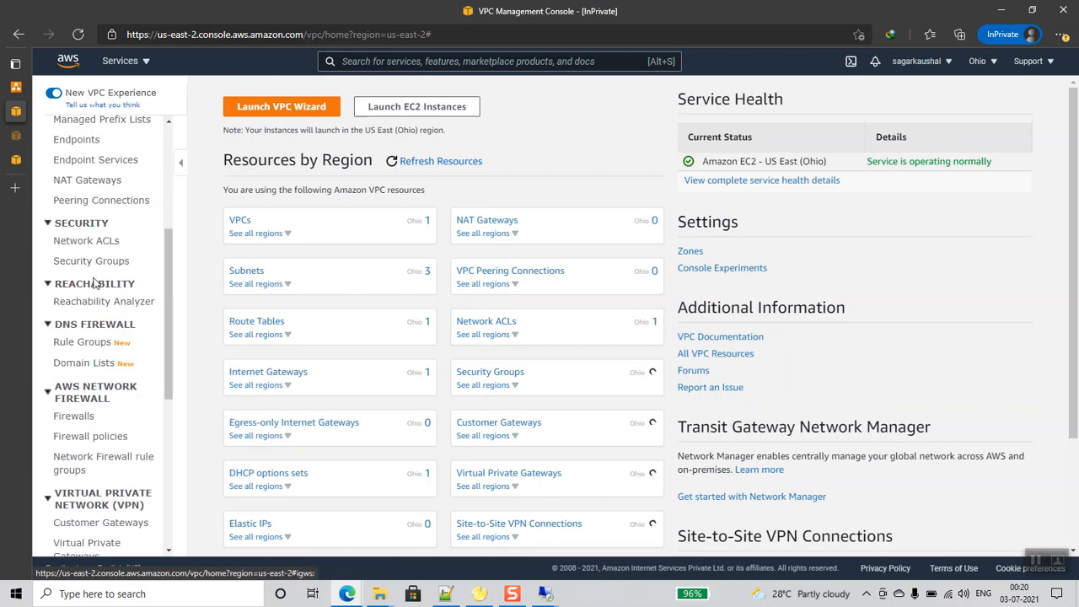
{"action": "left_click", "coordinate": [80, 140]}
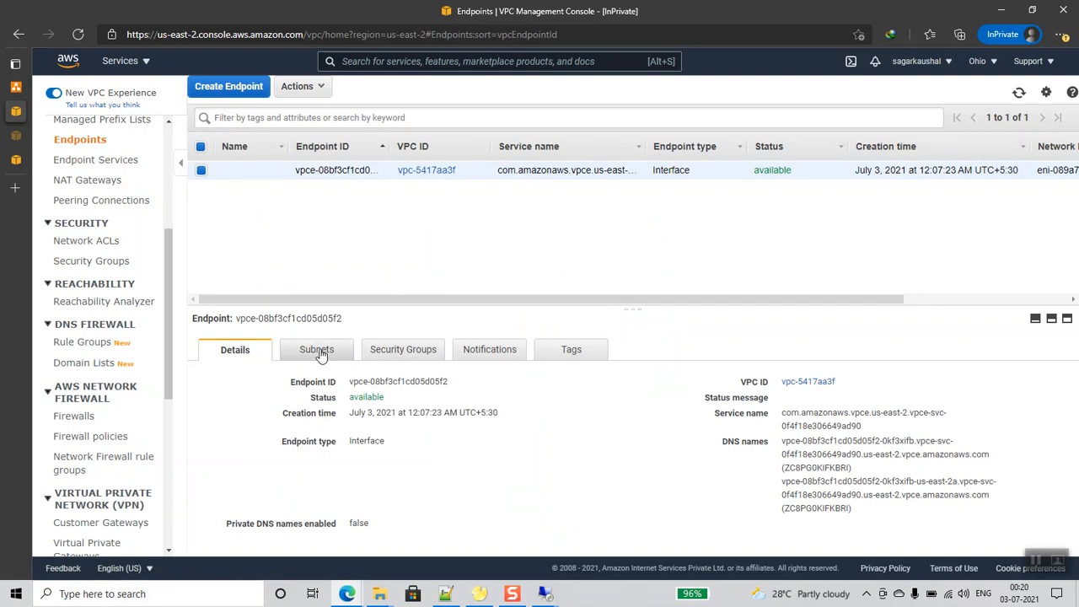
{"action": "left_click", "coordinate": [319, 350]}
{"action": "double_click", "coordinate": [439, 438]}
{"action": "key", "text": "ctrl+c"}
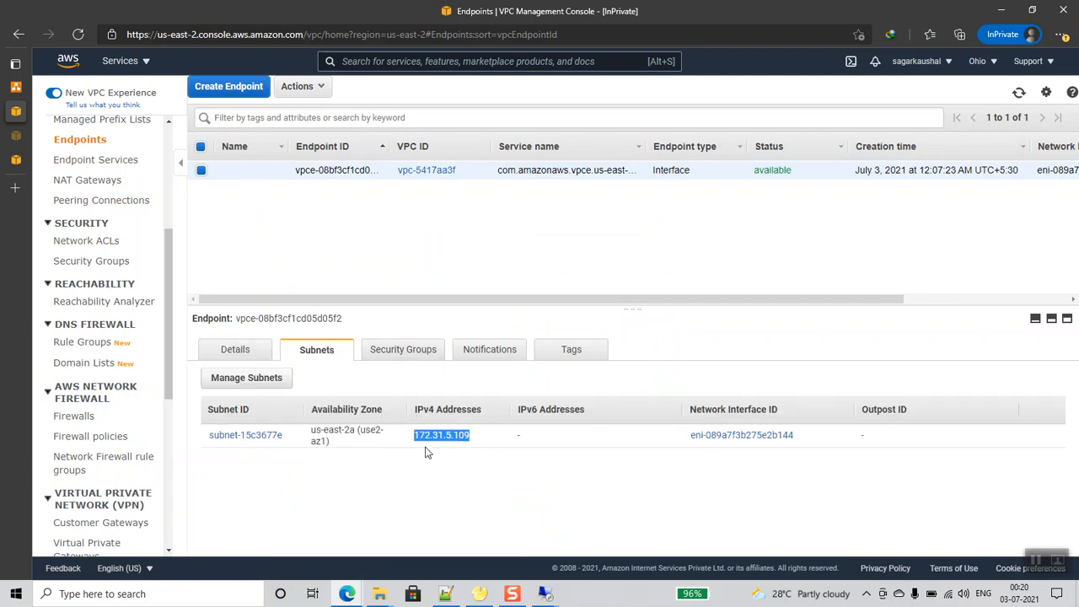
{"action": "left_click", "coordinate": [546, 593]}
{"action": "left_click", "coordinate": [639, 552]}
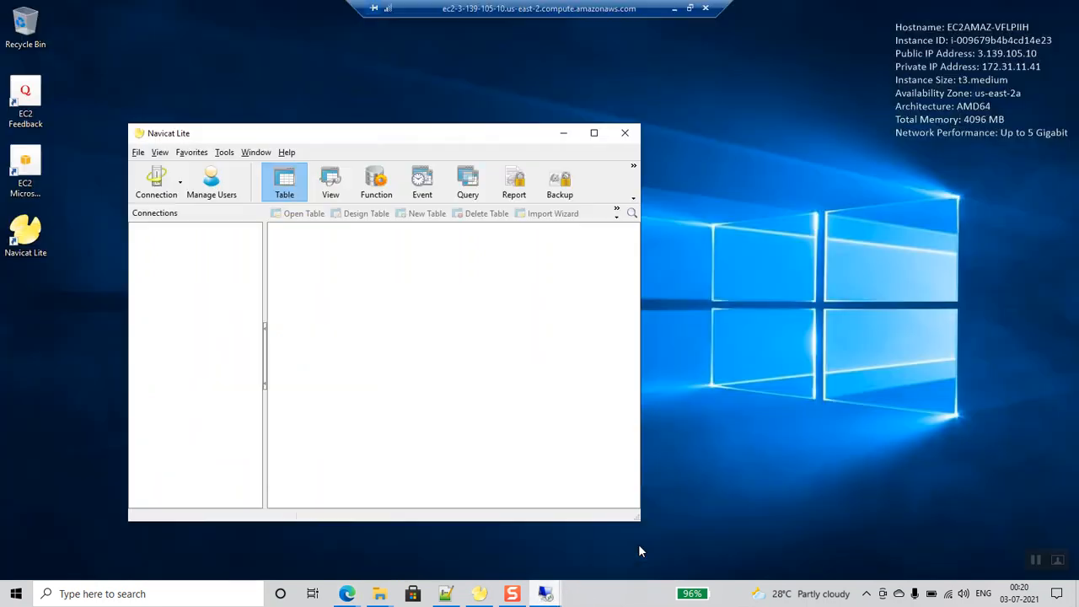
- Create a new MySQL connection named db-server-from-client with host 172.31.5.109
{"action": "left_click", "coordinate": [157, 179]}
{"action": "left_click", "coordinate": [172, 215]}
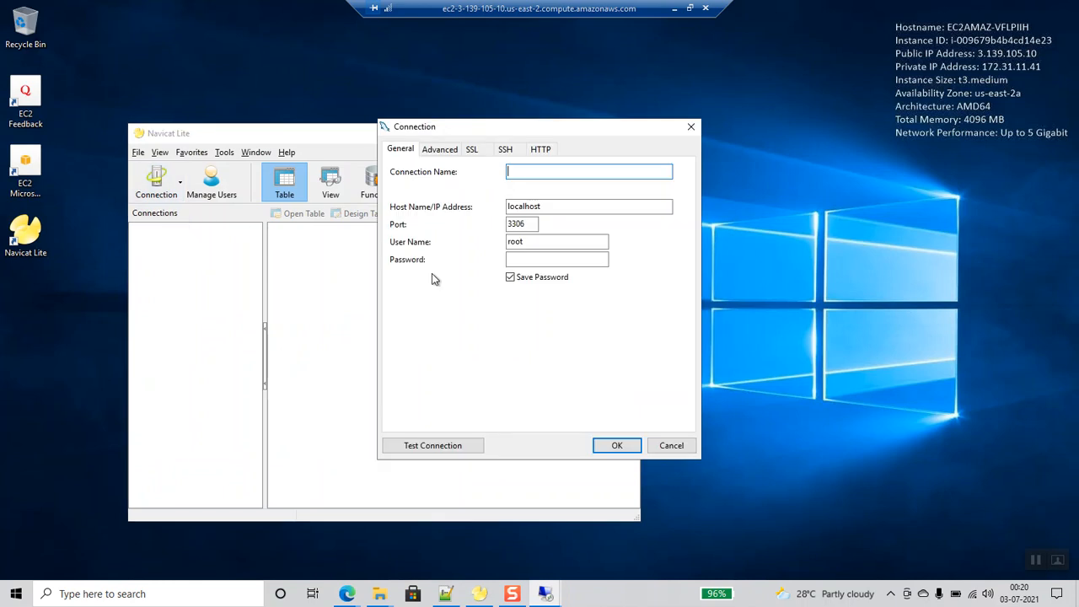
{"action": "type", "text": "db-clie"}
{"action": "key", "text": "BackSpace"}
{"action": "type", "text": "server-from-client"}
{"action": "left_click", "coordinate": [563, 205]}
{"action": "key", "text": "ctrl+v"}
{"action": "double_click", "coordinate": [564, 206]}
{"action": "left_click", "coordinate": [564, 205]}
{"action": "left_click_drag", "start_coordinate": [604, 206], "coordinate": [486, 206]}
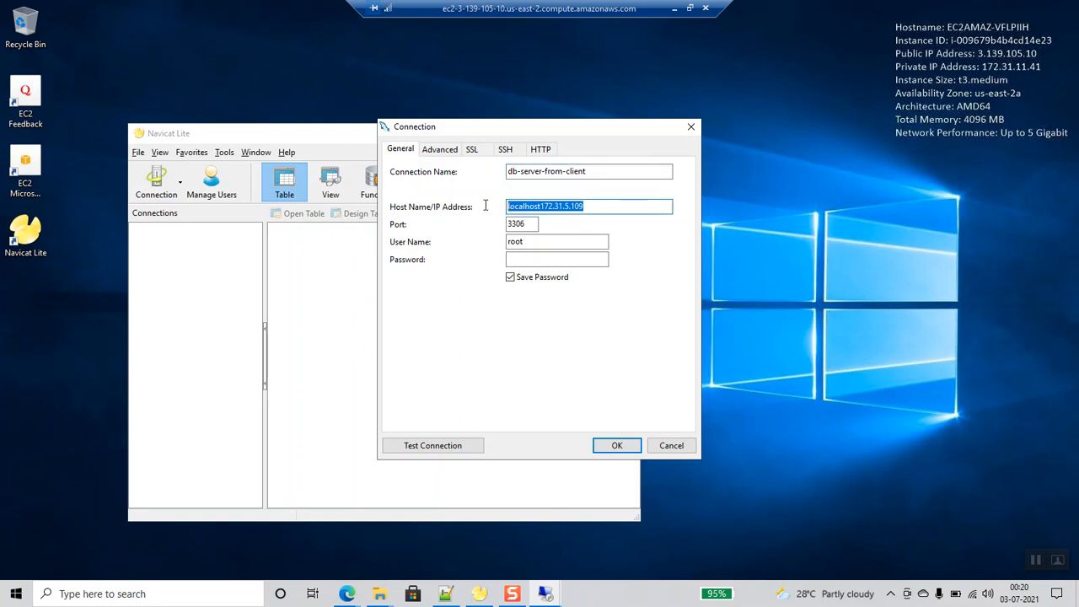
{"action": "key", "text": "ctrl+v"}
- Enter user admin and the password, then test the connection, which fails as host blocked
{"action": "left_click_drag", "start_coordinate": [532, 242], "coordinate": [501, 242]}
{"action": "key", "text": "Tab"}
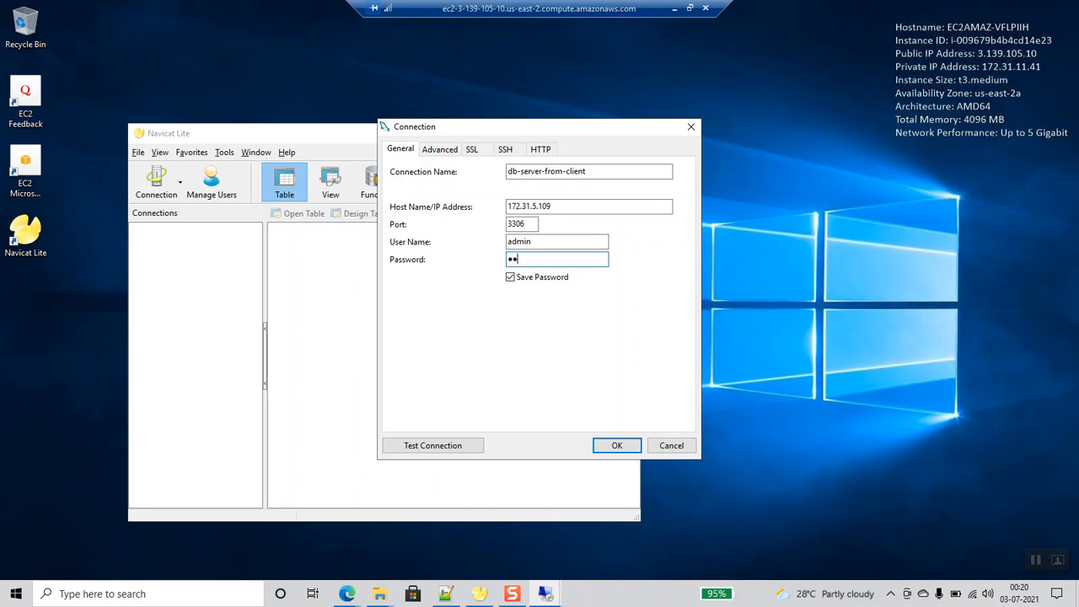
{"action": "left_click", "coordinate": [449, 451]}
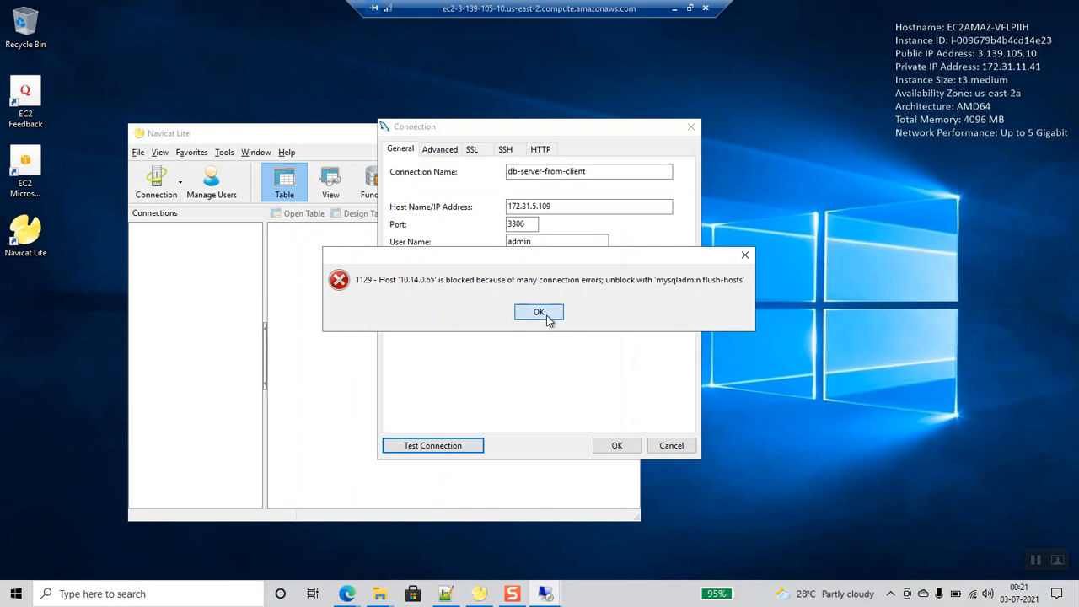
- Dismiss the host-blocked error, retest the connection, and dismiss the repeated error
{"action": "left_click", "coordinate": [544, 313]}
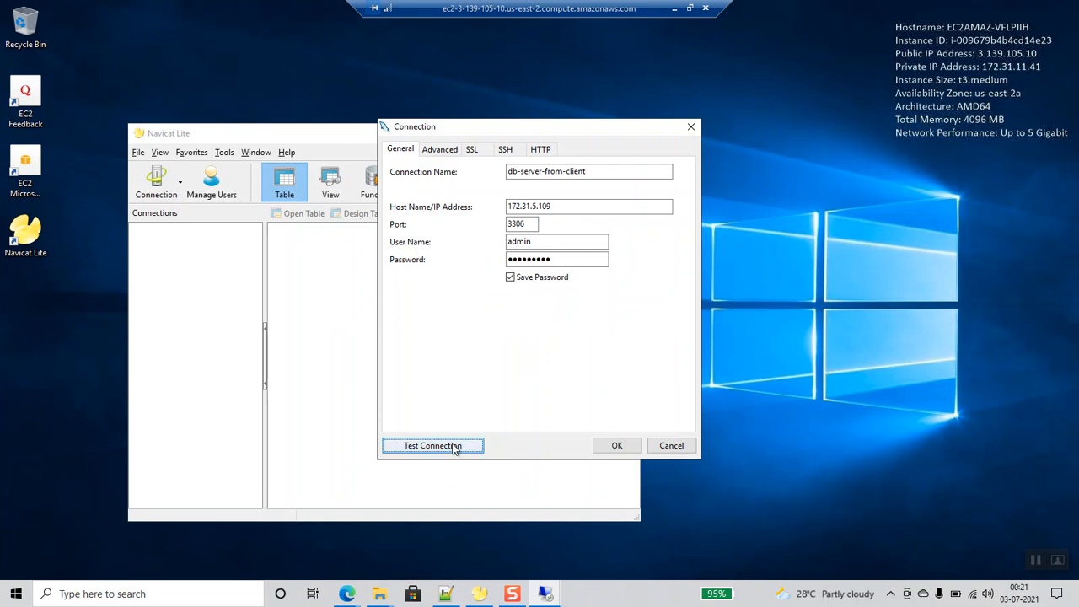
{"action": "left_click", "coordinate": [454, 448]}
{"action": "left_click", "coordinate": [543, 312]}
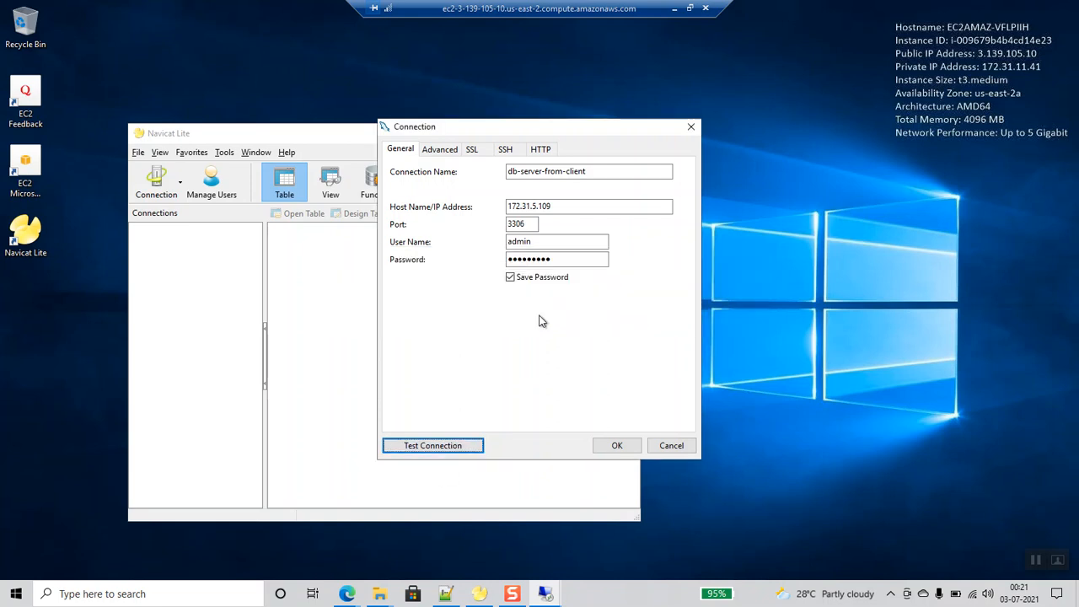
- In the db-server-admin session, open a MySQL console on db-server-account1, then return to the client
{"action": "mouse_move", "coordinate": [545, 592]}
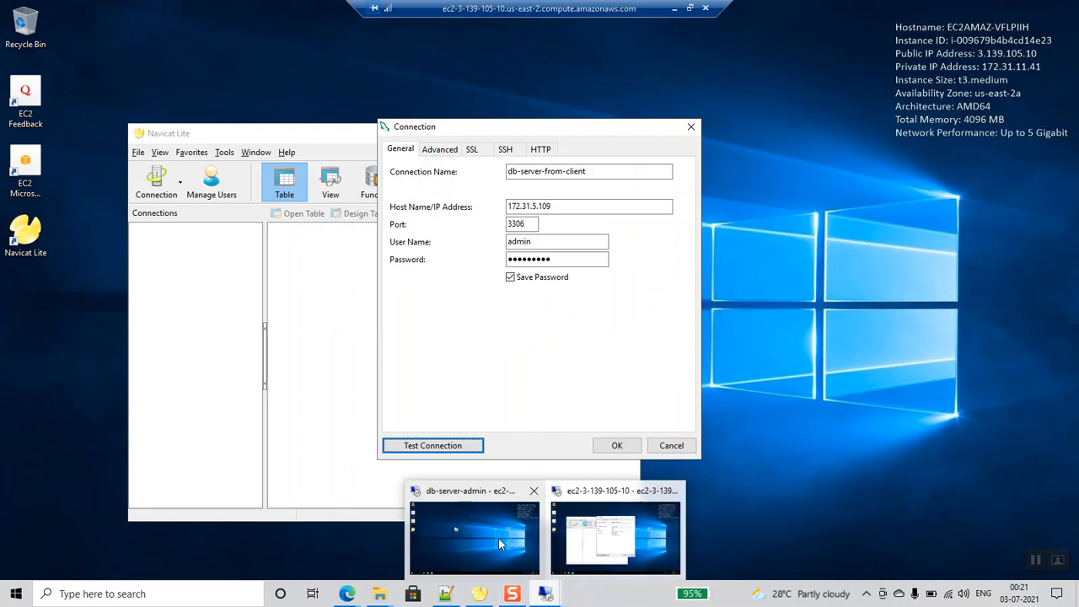
{"action": "left_click", "coordinate": [498, 540]}
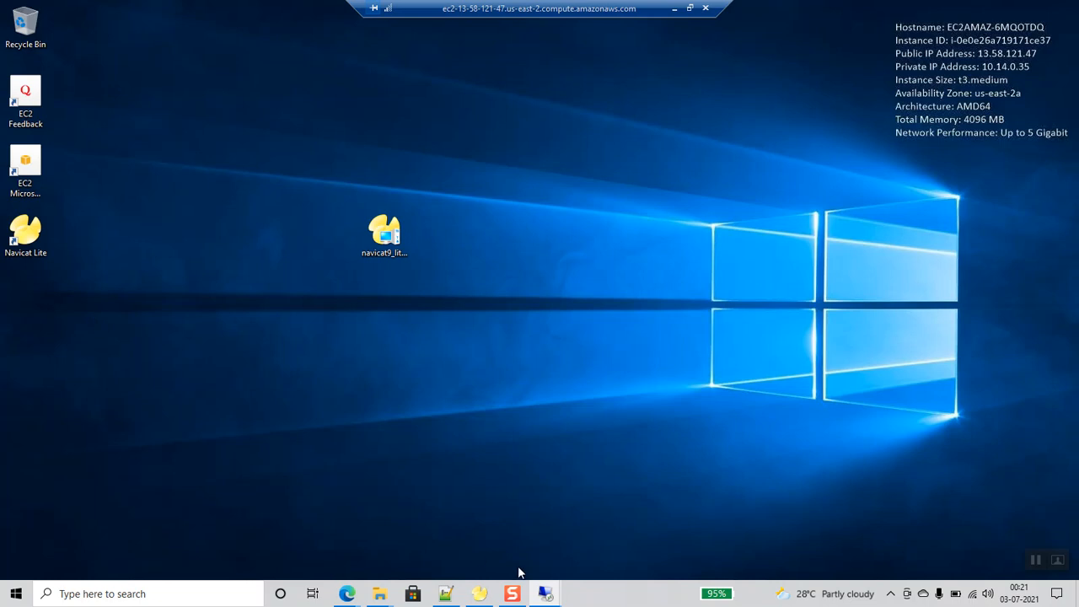
{"action": "left_click", "coordinate": [689, 8]}
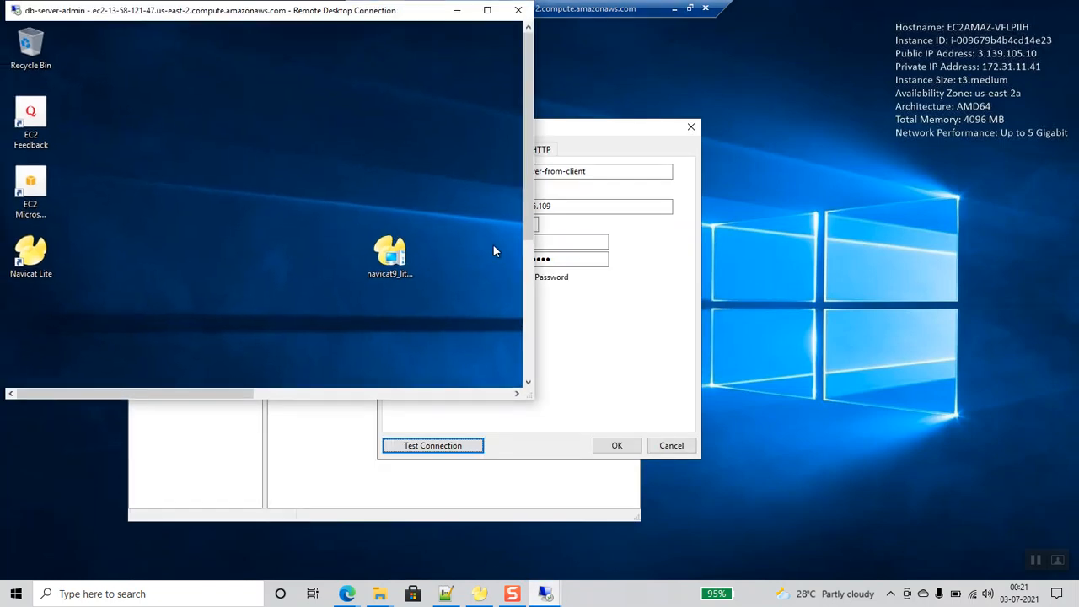
{"action": "left_click_drag", "start_coordinate": [529, 230], "coordinate": [524, 366]}
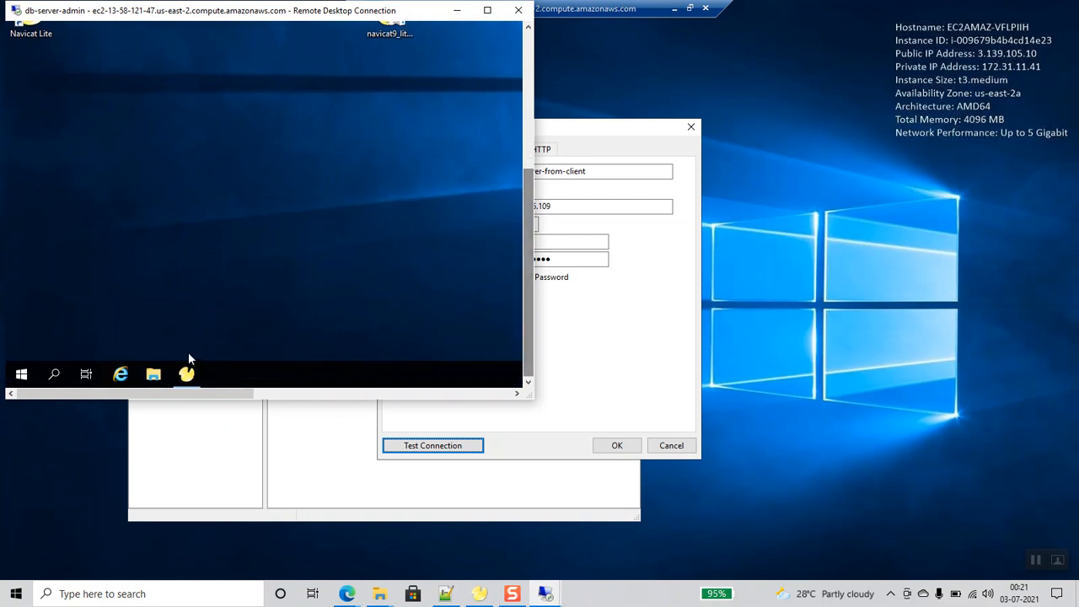
{"action": "left_click", "coordinate": [189, 374]}
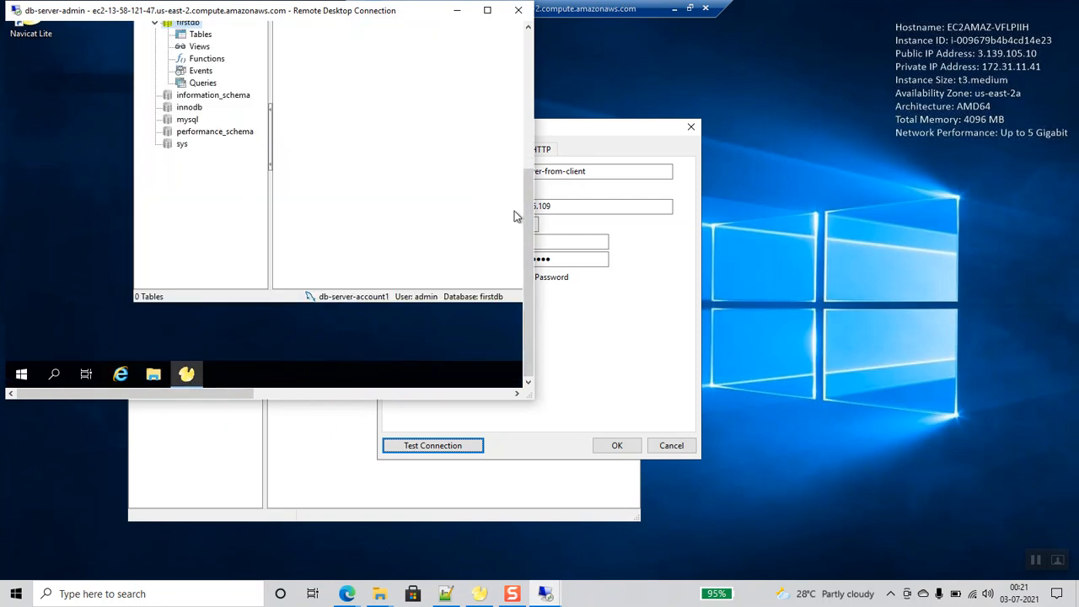
{"action": "left_click_drag", "start_coordinate": [295, 12], "coordinate": [506, 79]}
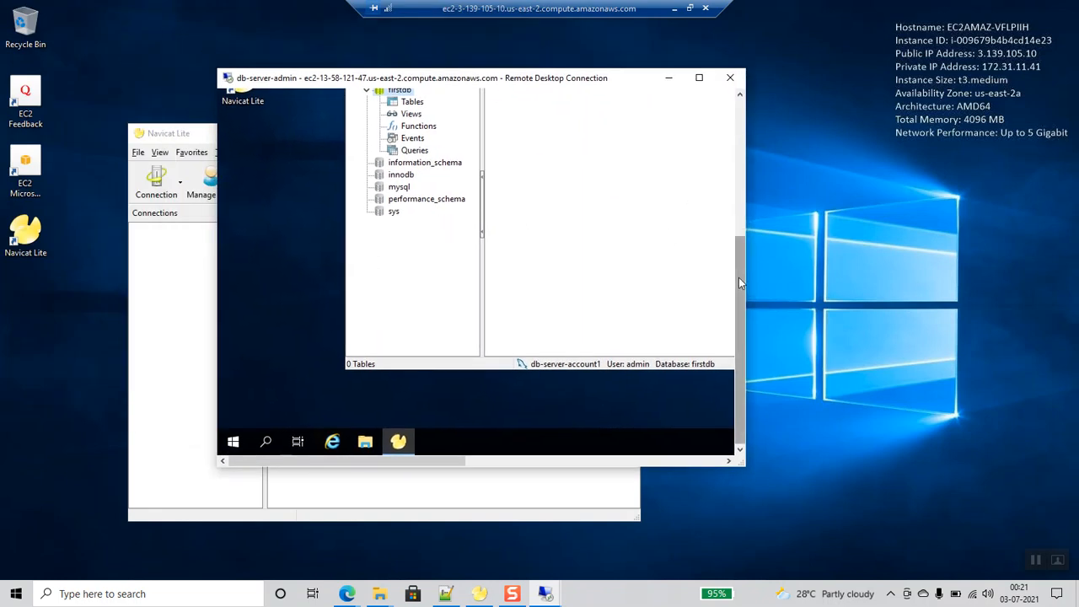
{"action": "left_click", "coordinate": [740, 170]}
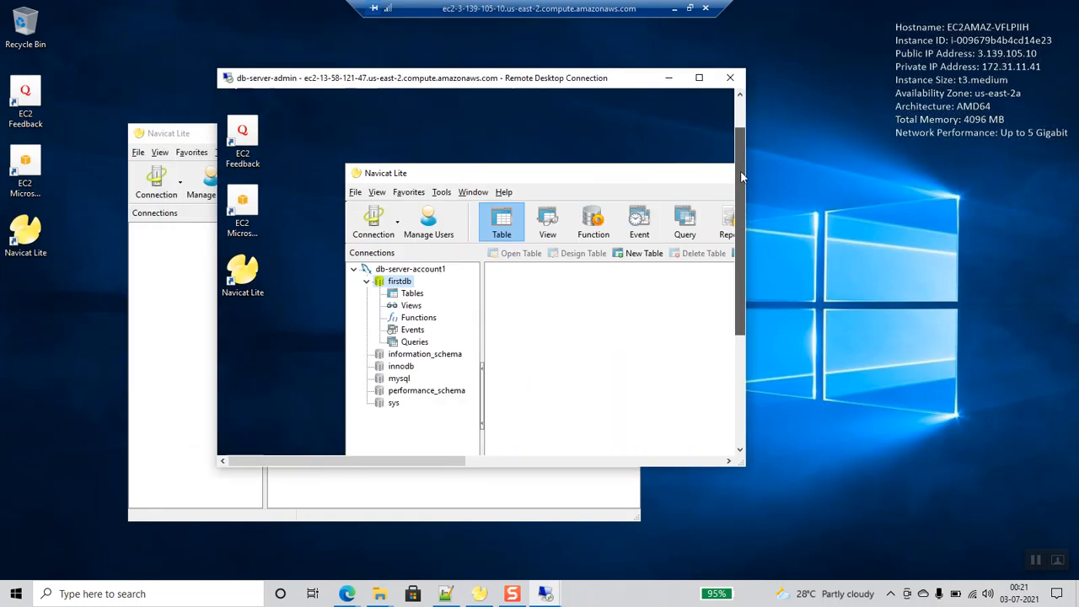
{"action": "right_click", "coordinate": [408, 271]}
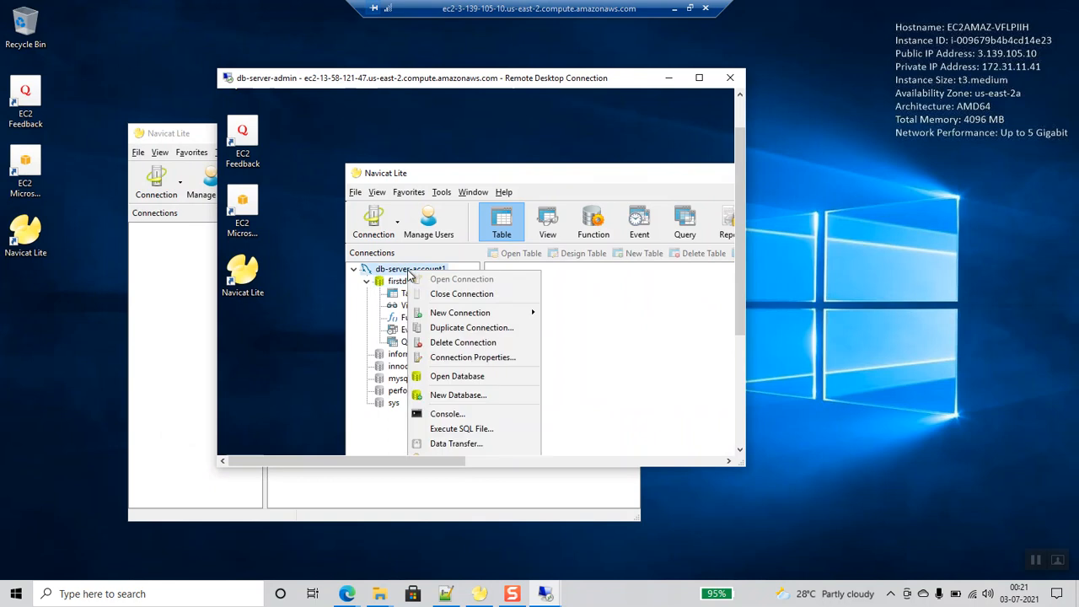
{"action": "left_click", "coordinate": [447, 413]}
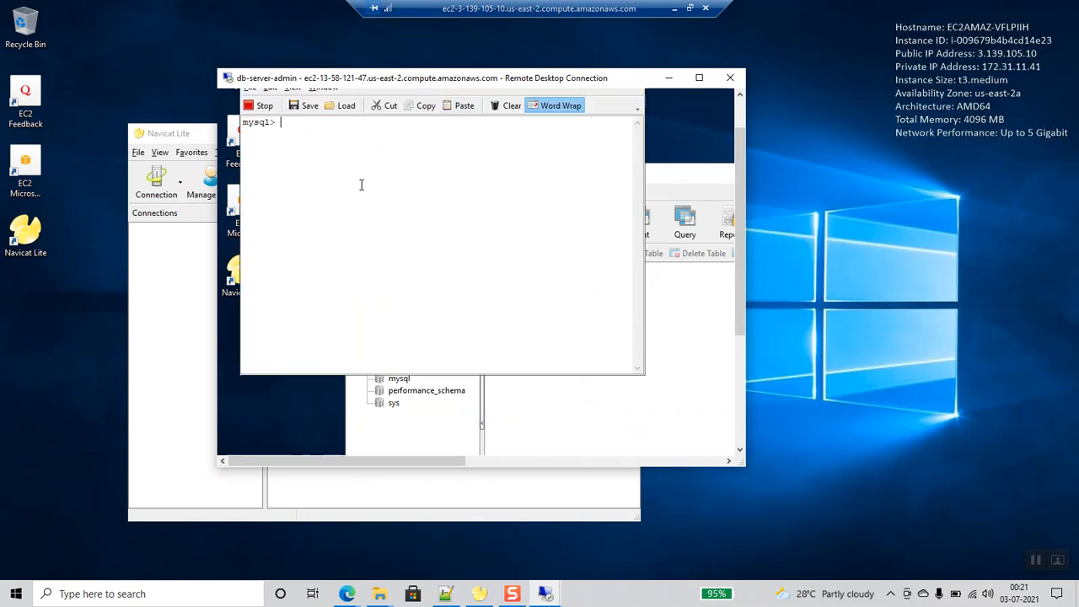
{"action": "left_click", "coordinate": [546, 594]}
{"action": "left_click", "coordinate": [605, 483]}
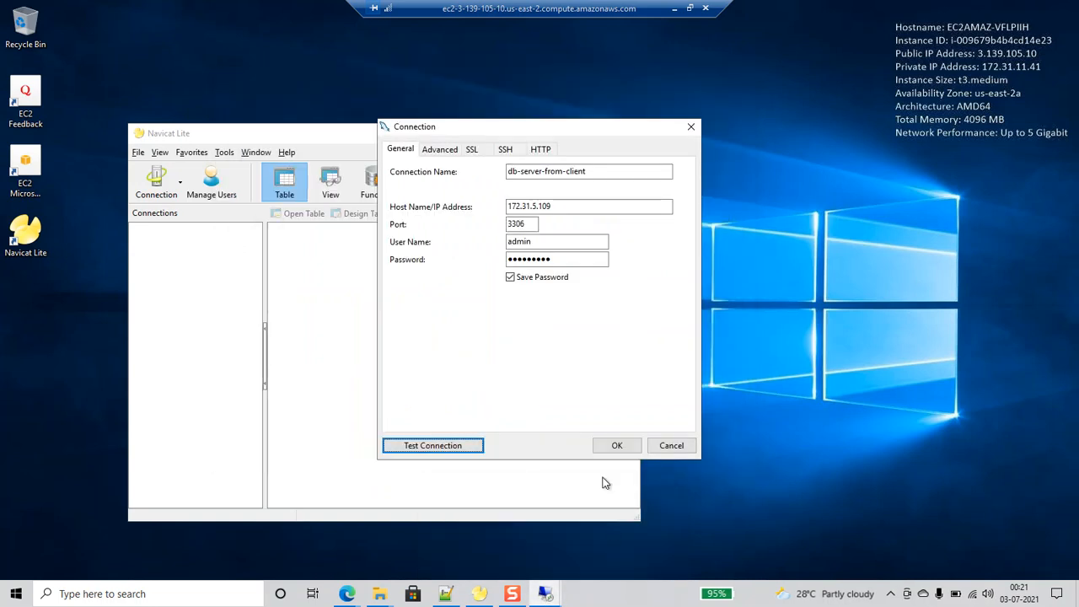
- Retest the endpoint connection, then run mysqladmin flush-hosts on the database server
{"action": "left_click", "coordinate": [474, 445]}
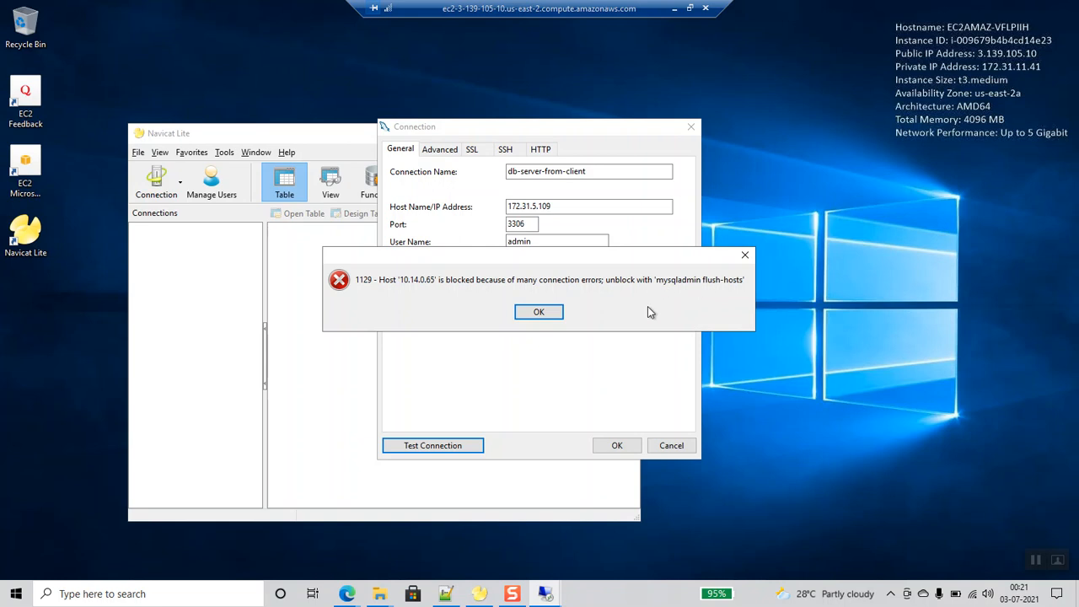
{"action": "mouse_move", "coordinate": [546, 594]}
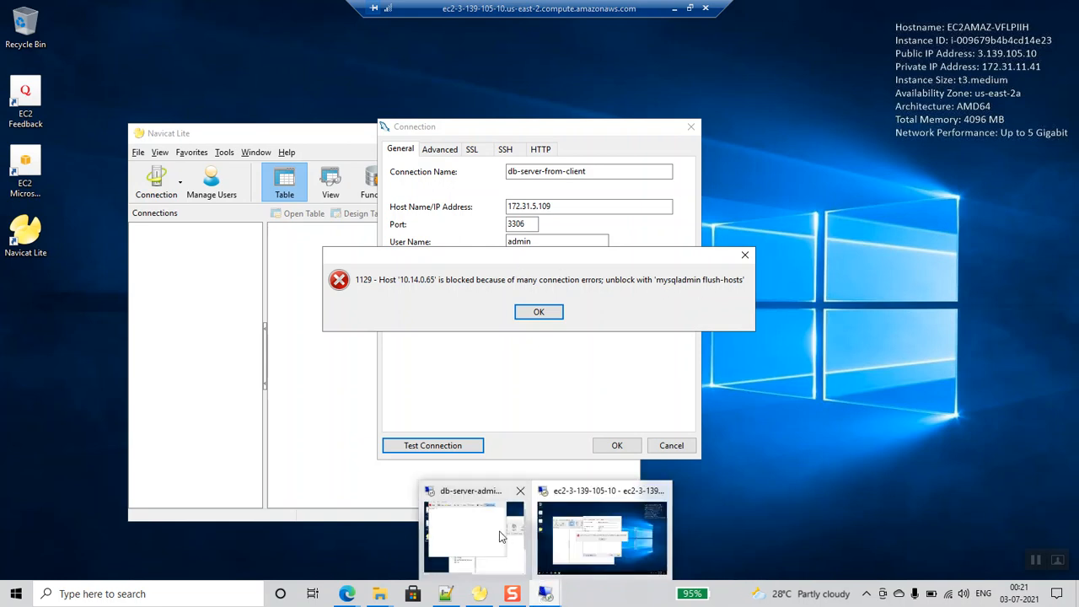
{"action": "left_click", "coordinate": [472, 536]}
{"action": "type", "text": "mysqlad"}
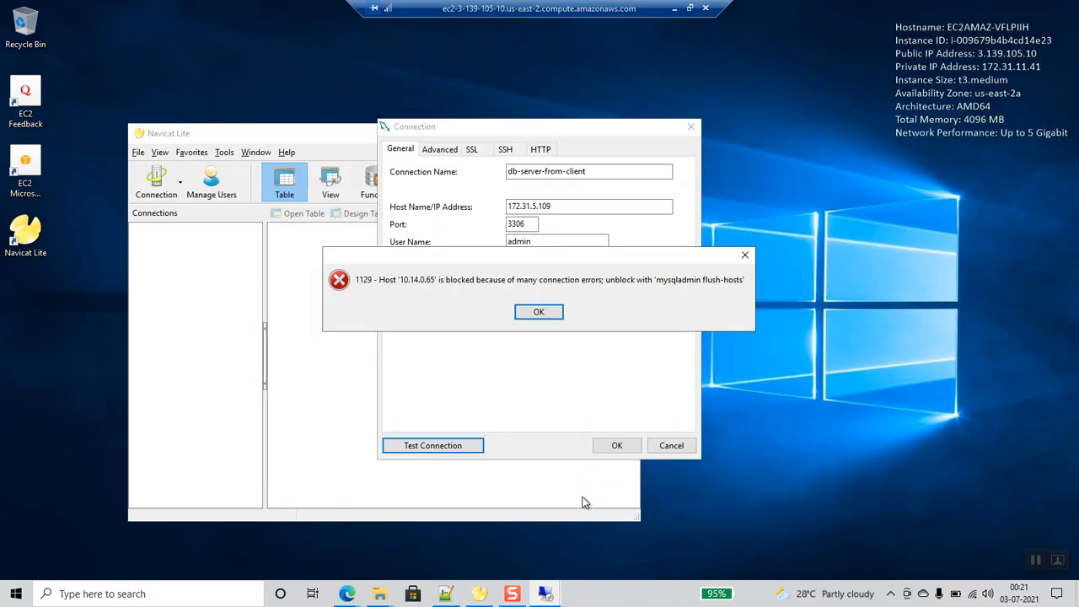
{"action": "key", "text": "alt+Tab"}
{"action": "key", "text": "alt+Tab"}
{"action": "mouse_move", "coordinate": [548, 596]}
{"action": "left_click", "coordinate": [494, 523]}
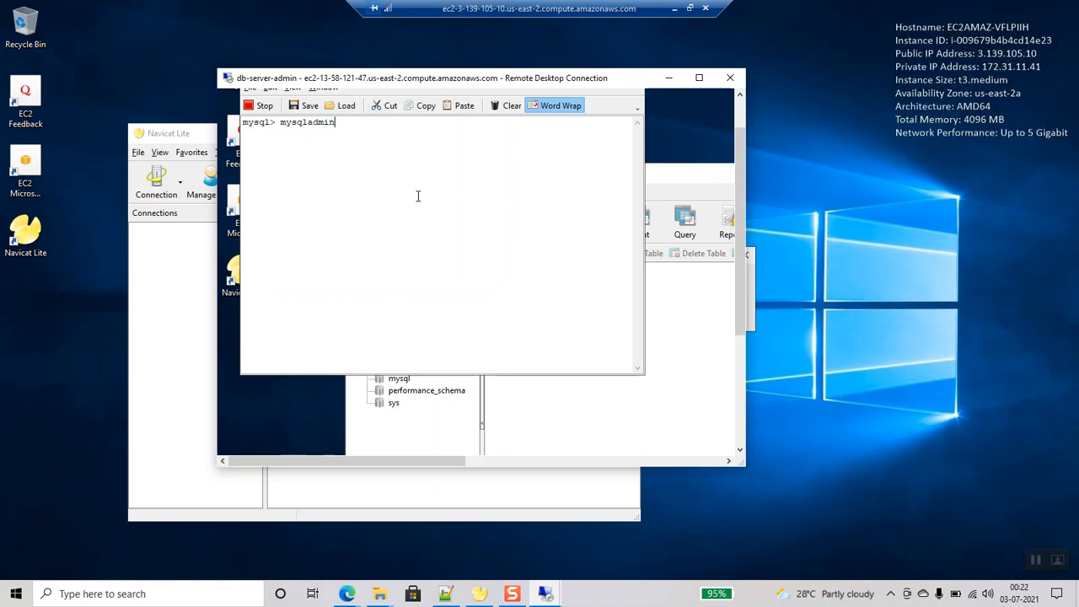
{"action": "type", "text": "lush-hosts;"}
{"action": "key", "text": "Return"}
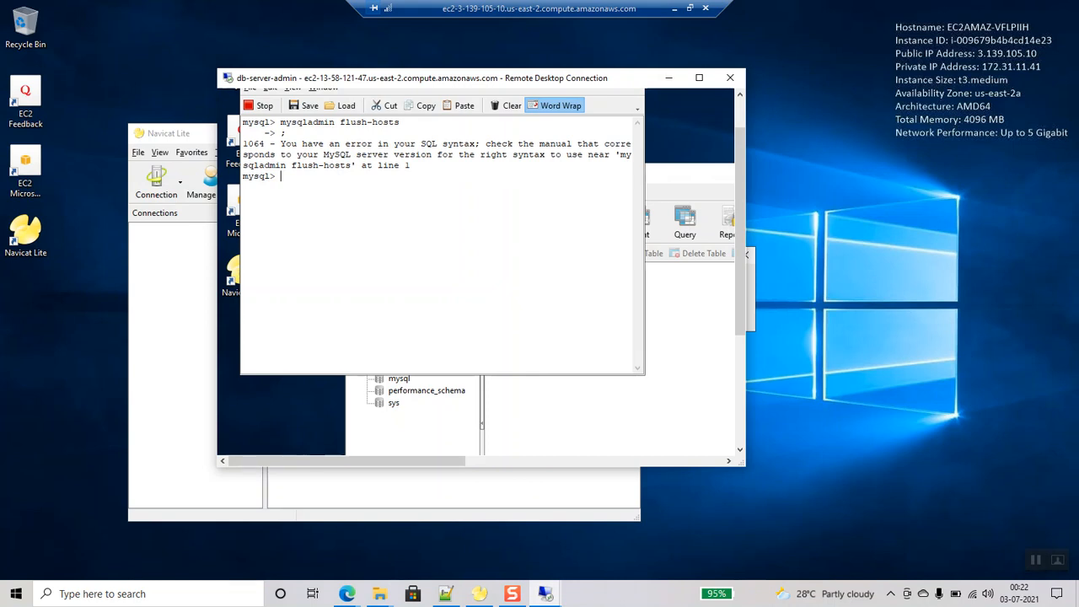
{"action": "left_click", "coordinate": [389, 499]}
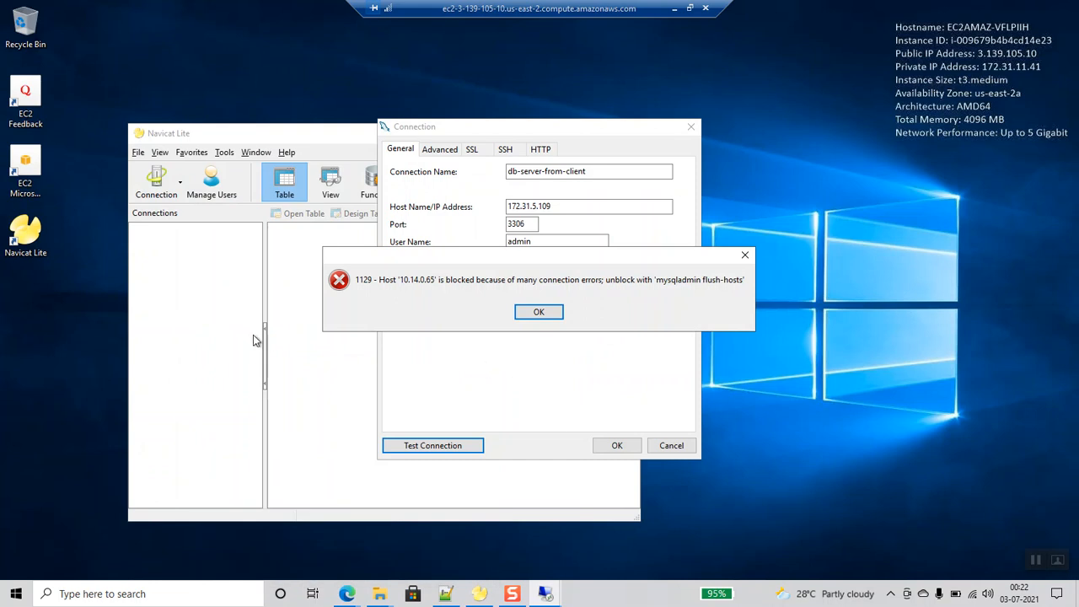
- Paste and run FLUSH HOSTS in the database server's MySQL console to unblock the client
{"action": "mouse_move", "coordinate": [347, 594]}
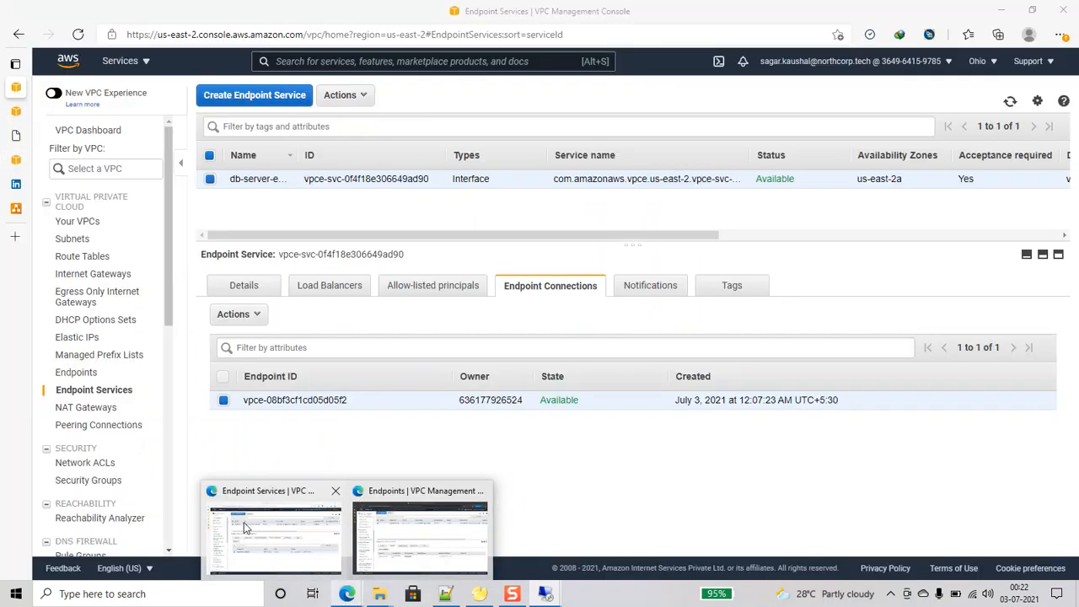
{"action": "left_click", "coordinate": [291, 567]}
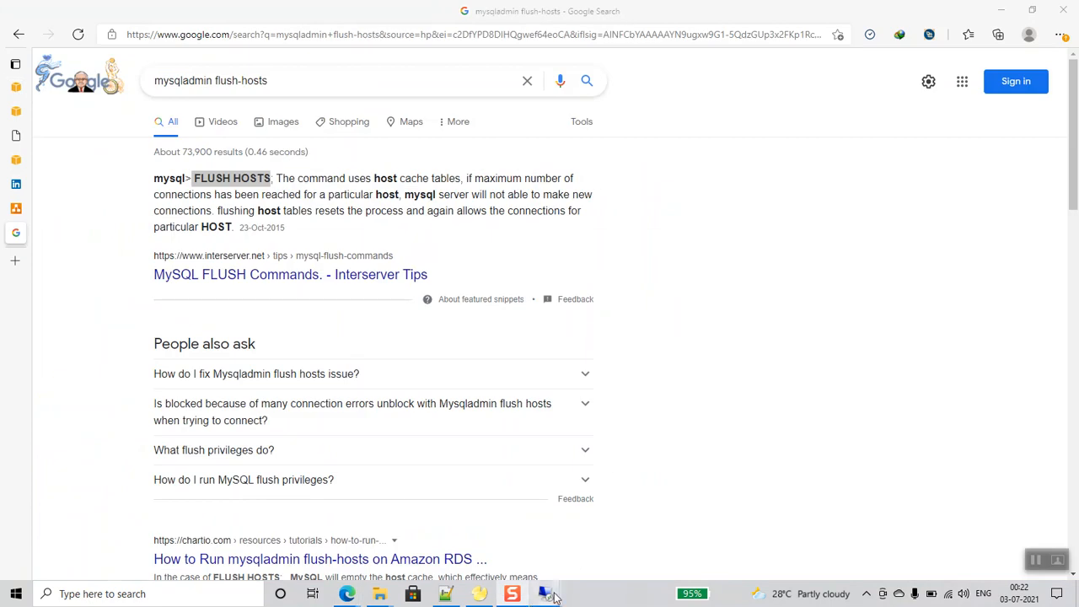
{"action": "mouse_move", "coordinate": [551, 596]}
{"action": "left_click", "coordinate": [657, 547]}
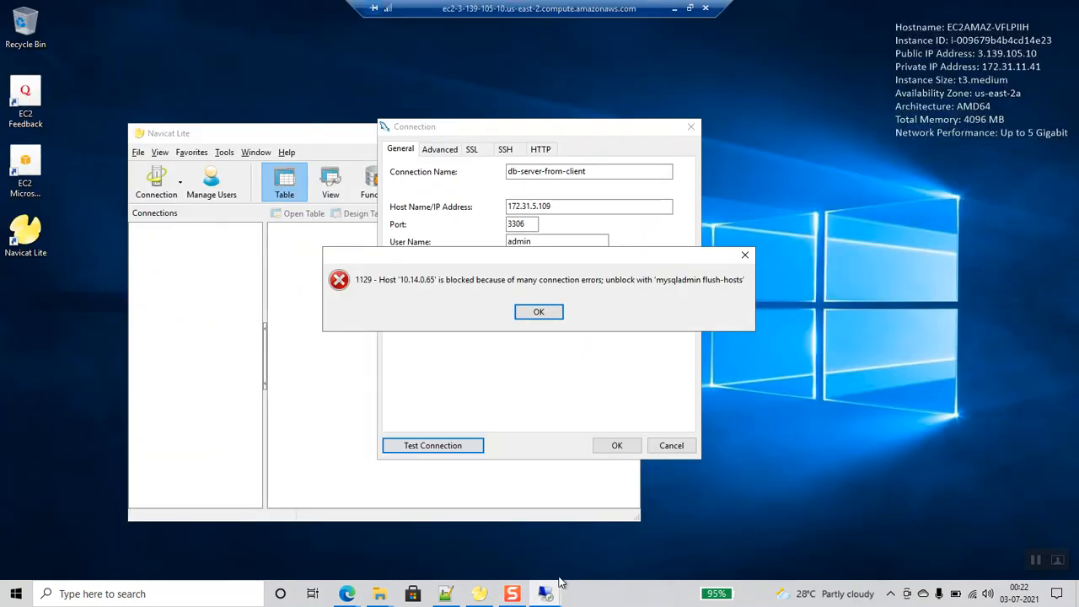
{"action": "left_click", "coordinate": [476, 527]}
{"action": "right_click", "coordinate": [382, 200]}
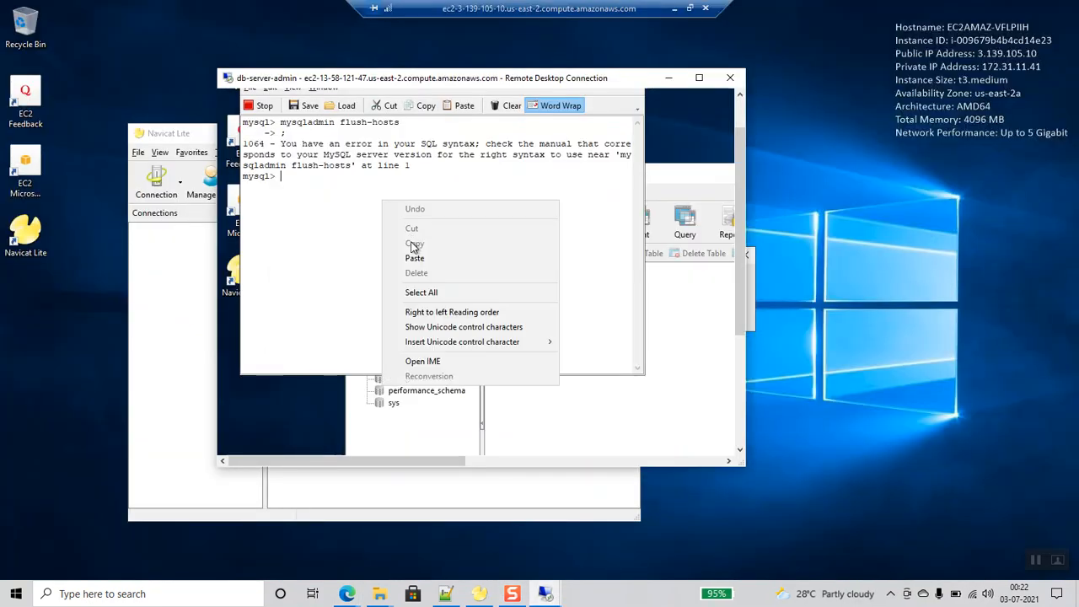
{"action": "left_click", "coordinate": [412, 252]}
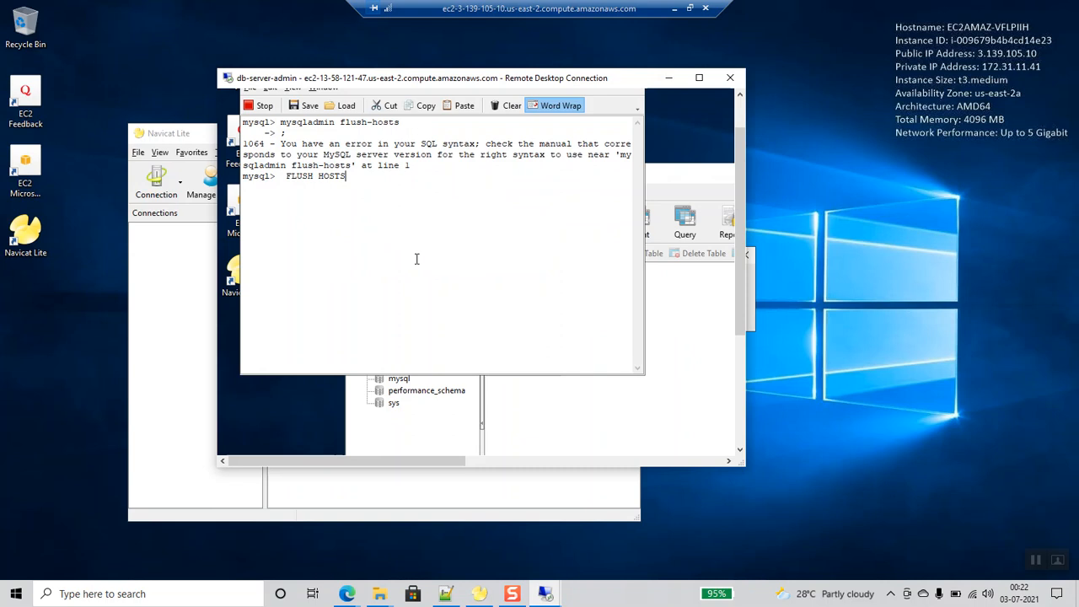
{"action": "key", "text": "Return"}
{"action": "key", "text": "Return"}
{"action": "key", "text": "Return"}
{"action": "key", "text": "Return"}
- Dismiss the host-blocked error in Navicat and retest the connection successfully
{"action": "left_click", "coordinate": [546, 594]}
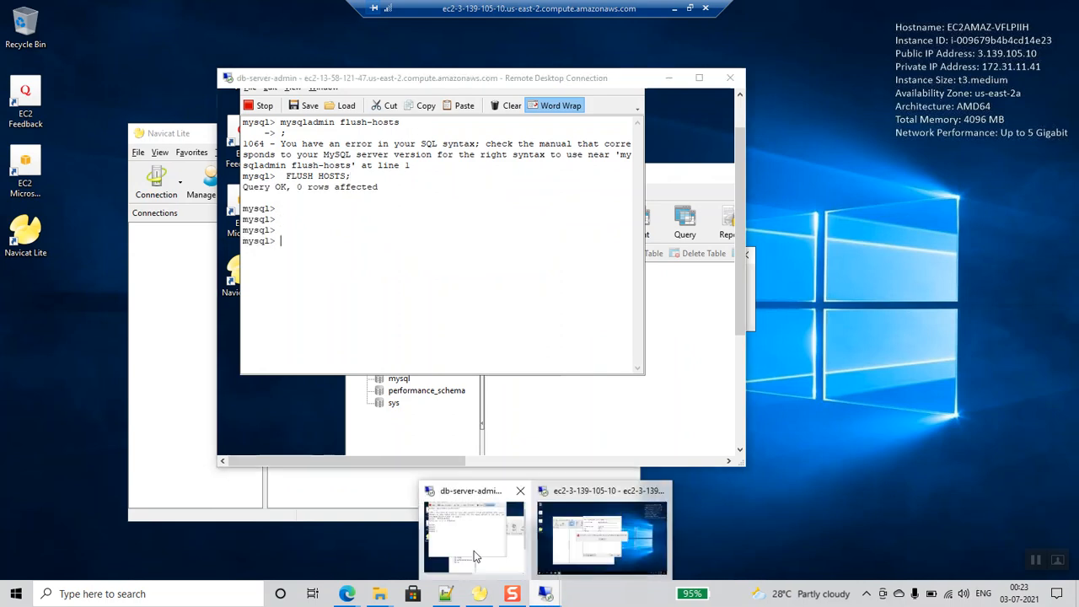
{"action": "left_click", "coordinate": [618, 529]}
{"action": "left_click", "coordinate": [549, 309]}
{"action": "left_click", "coordinate": [433, 450]}
{"action": "left_click", "coordinate": [538, 314]}
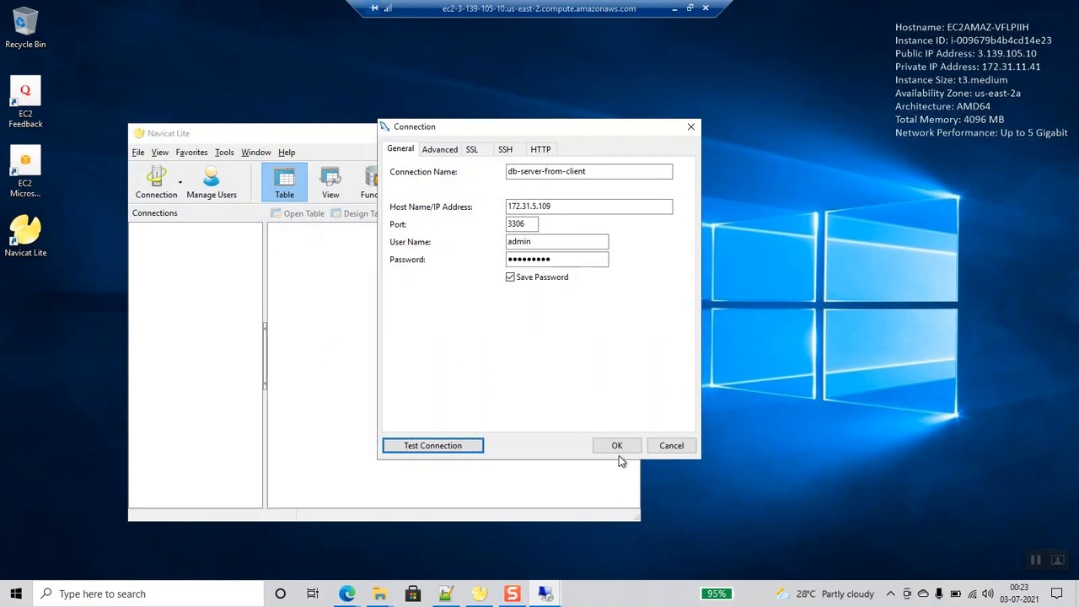
- Save the db-server-from-client connection and open it to list its databases
{"action": "left_click", "coordinate": [621, 447]}
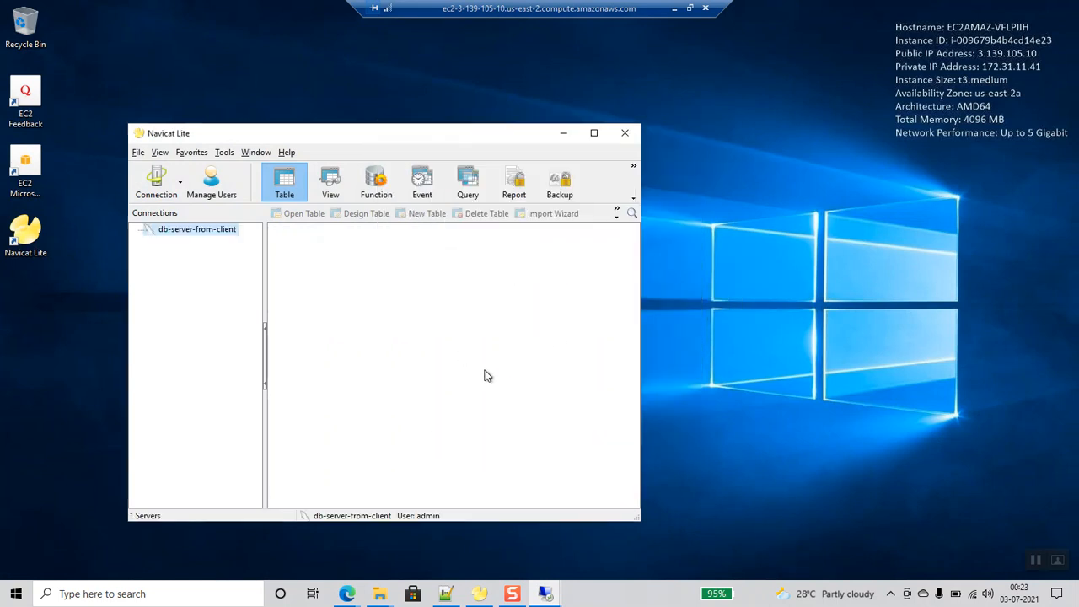
{"action": "double_click", "coordinate": [210, 232]}
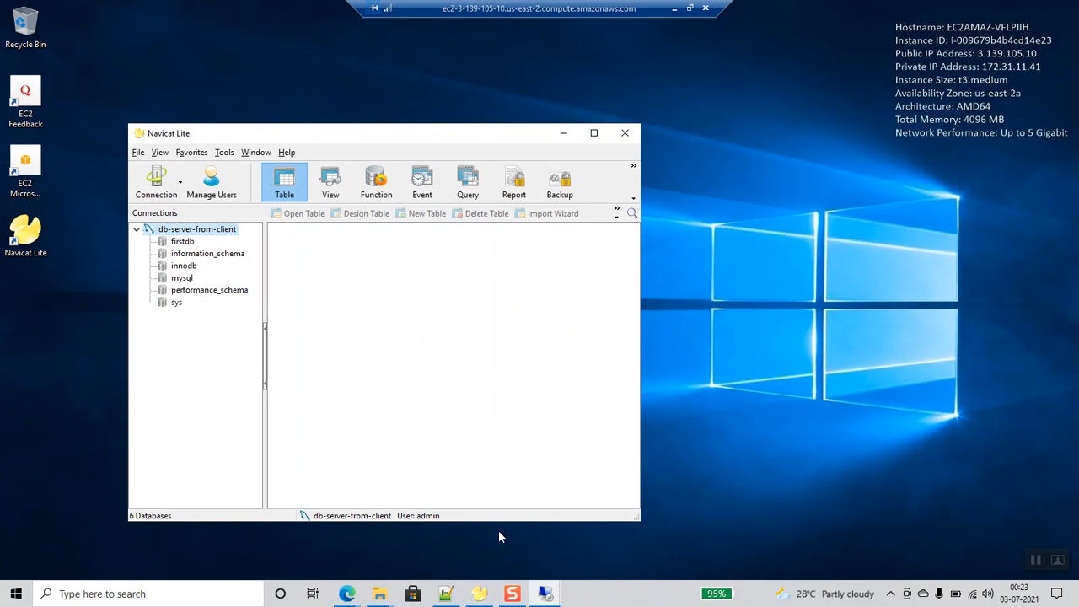
{"action": "mouse_move", "coordinate": [547, 594]}
{"action": "mouse_move", "coordinate": [501, 538]}
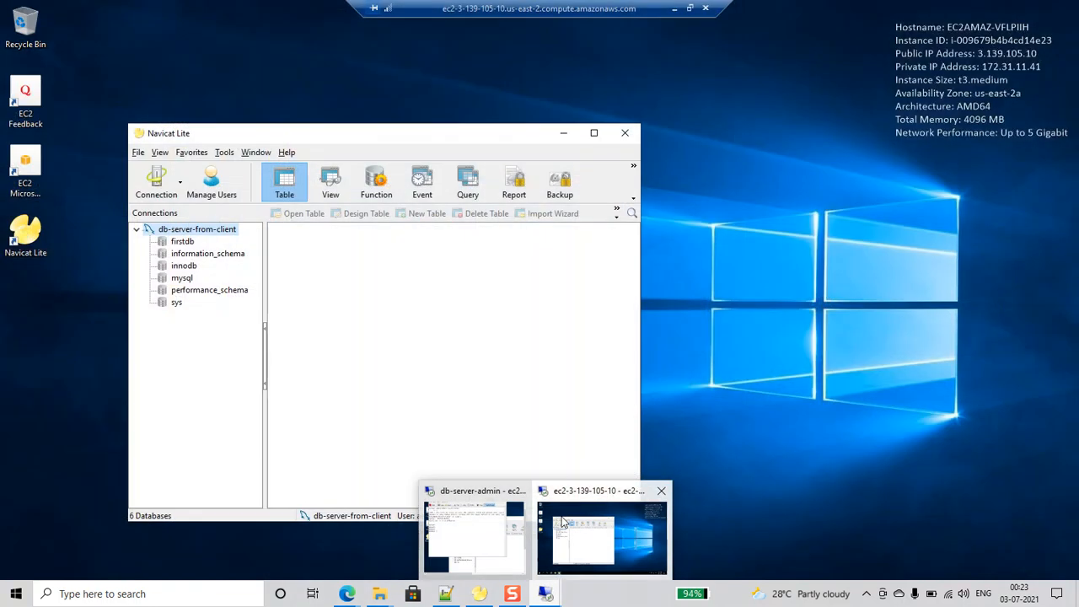
{"action": "left_click", "coordinate": [477, 536]}
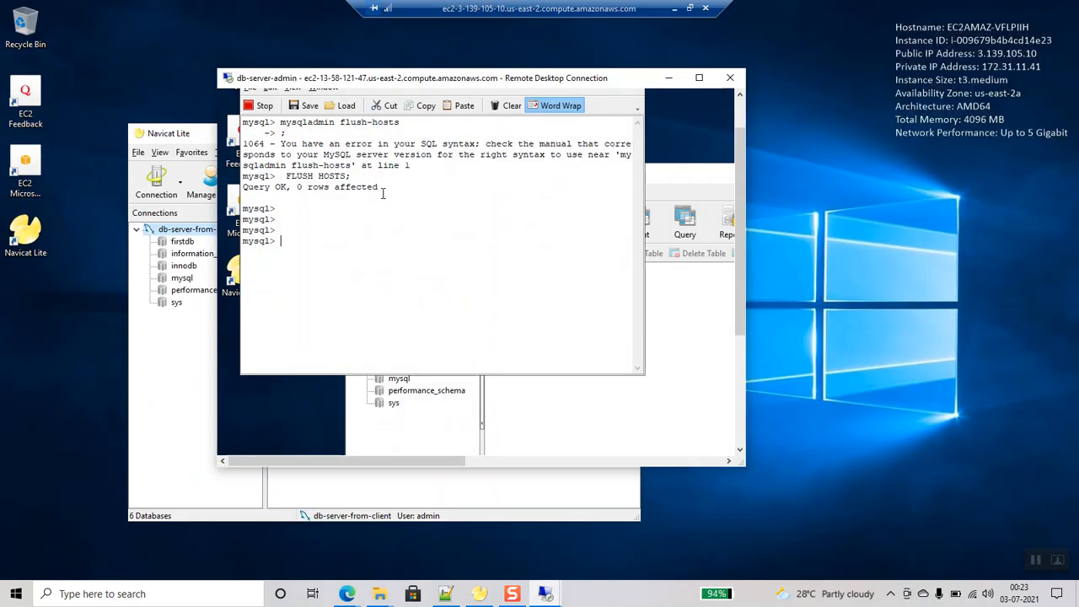
{"action": "mouse_move", "coordinate": [548, 591]}
{"action": "left_click", "coordinate": [587, 544]}
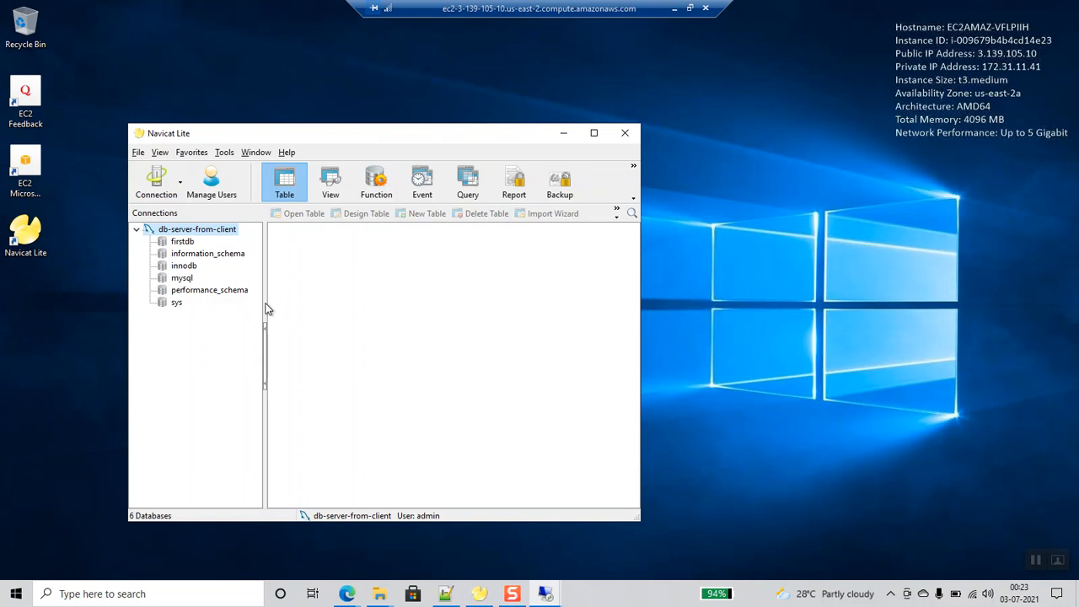
{"action": "left_click", "coordinate": [181, 242]}
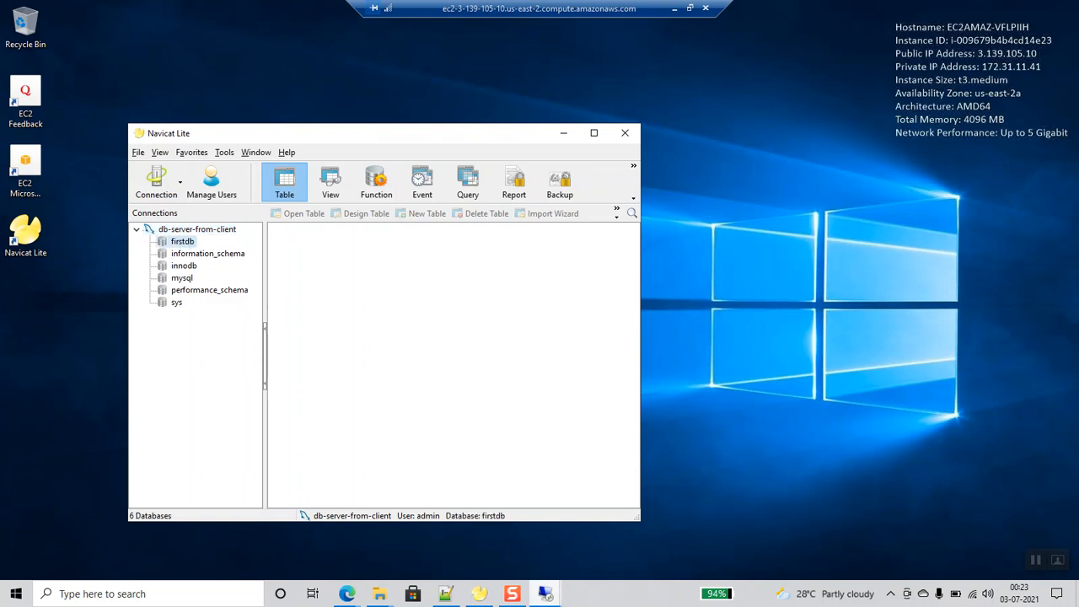
- Run 'create database serveradmin;' on the server and refresh the connection to show serveradmin
{"action": "left_click", "coordinate": [482, 522]}
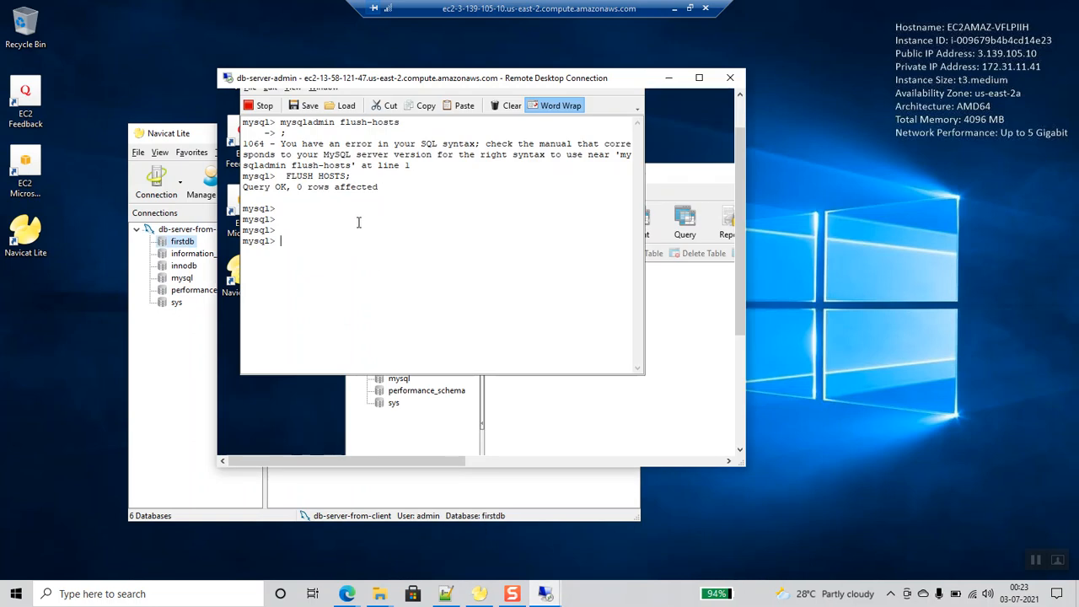
{"action": "type", "text": "create database serveradmin;"}
{"action": "key", "text": "Return"}
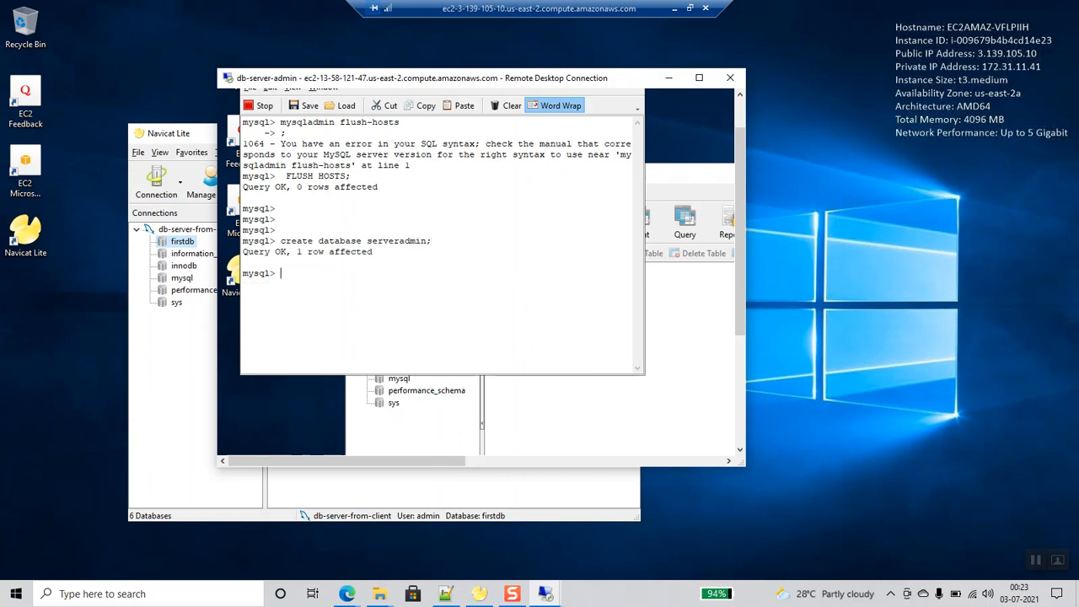
{"action": "left_click", "coordinate": [192, 369]}
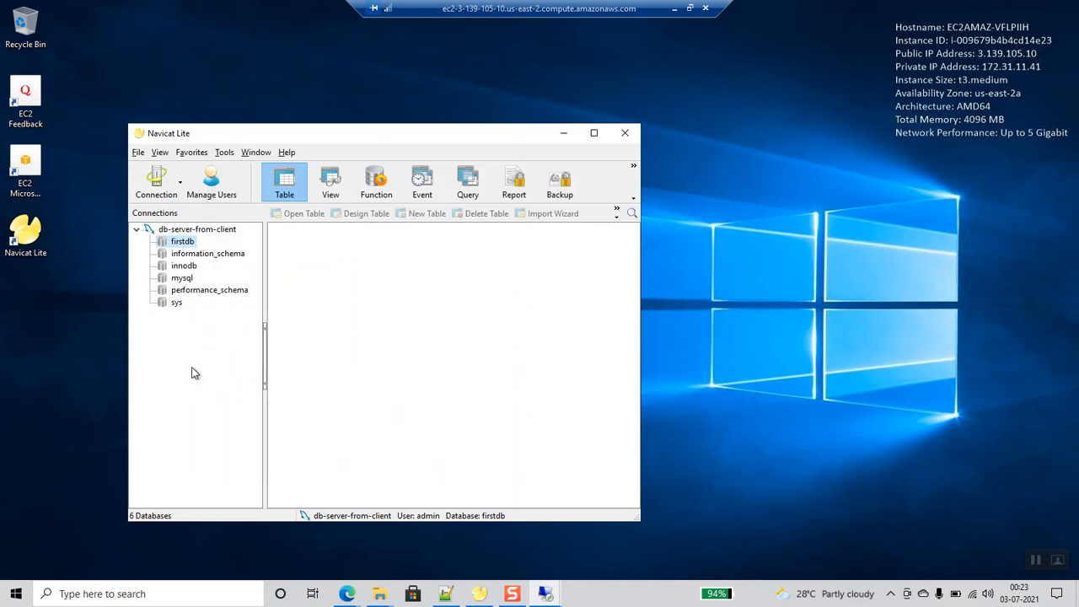
{"action": "right_click", "coordinate": [193, 230]}
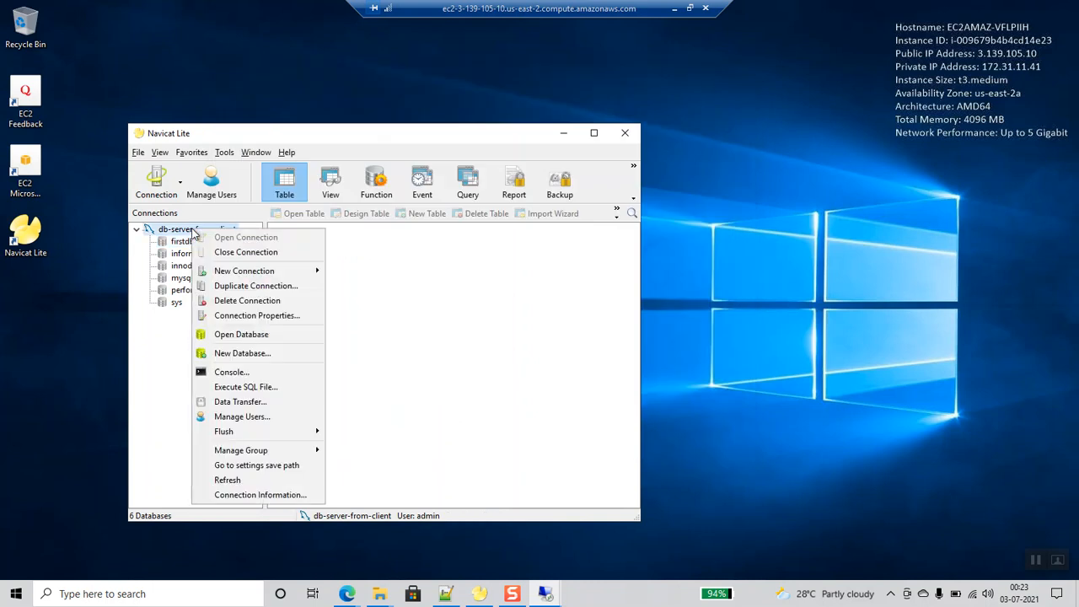
{"action": "left_click", "coordinate": [229, 481]}
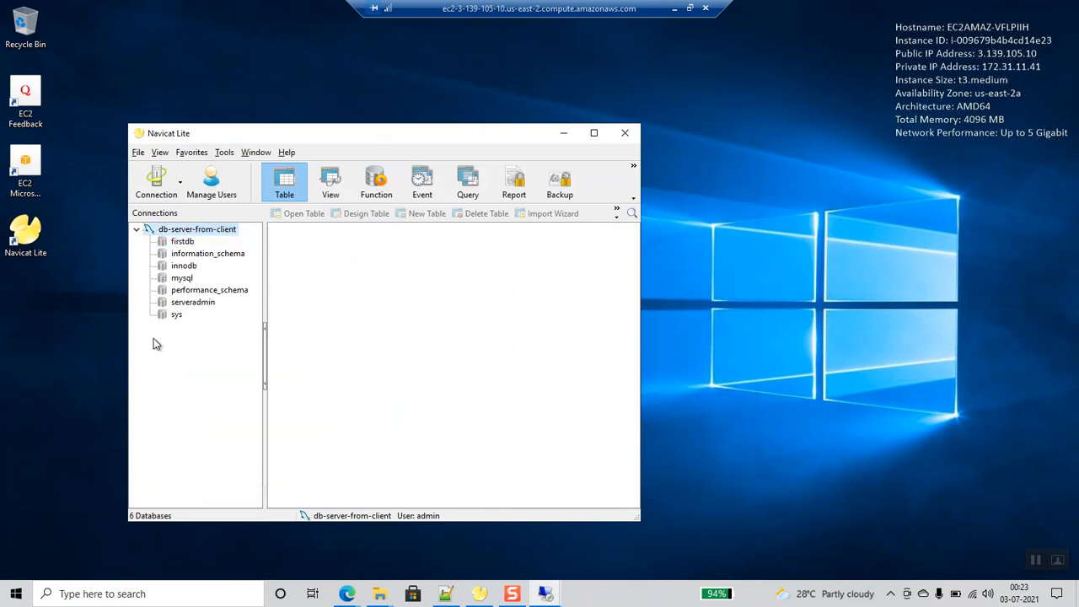
{"action": "left_click", "coordinate": [210, 305]}
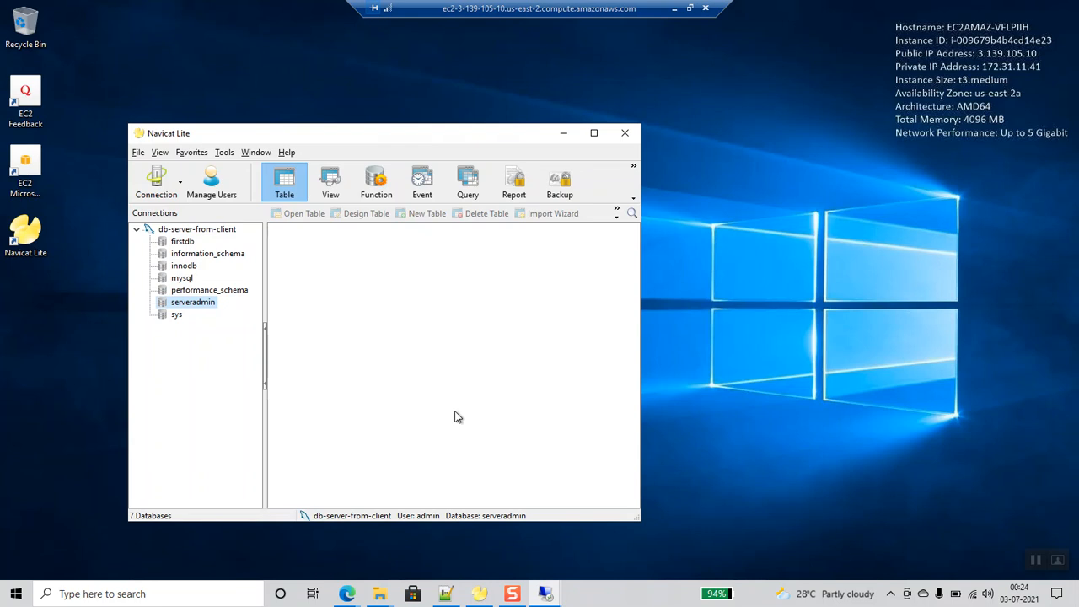
- Return to the vpc-private-link diagram and select the EC2 shape in Client Availability Zone 1
{"action": "mouse_move", "coordinate": [346, 593]}
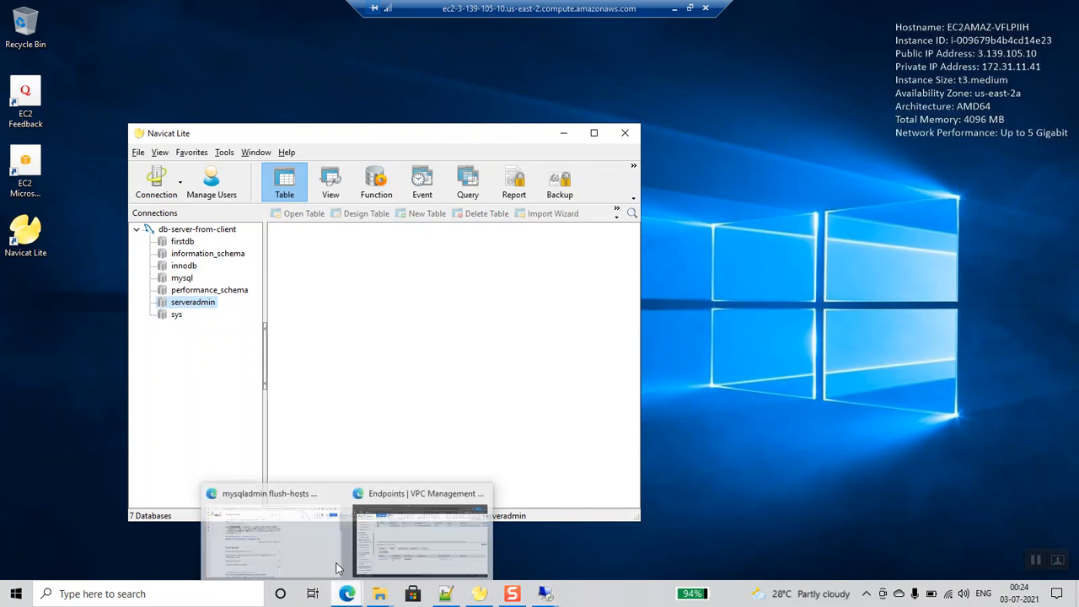
{"action": "left_click", "coordinate": [269, 540]}
{"action": "left_click", "coordinate": [52, 211]}
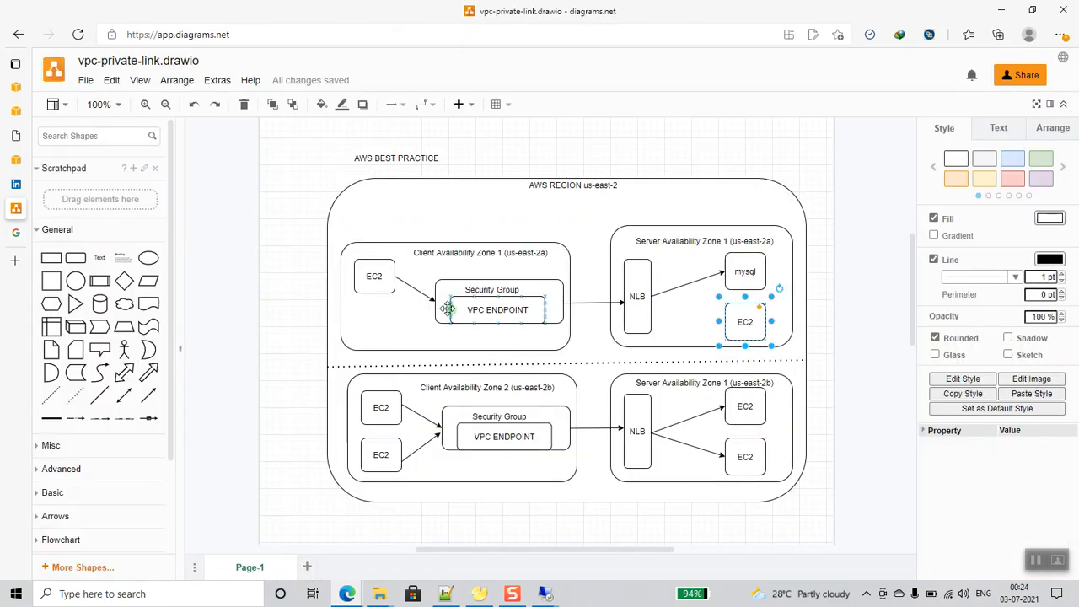
{"action": "left_click", "coordinate": [372, 278]}
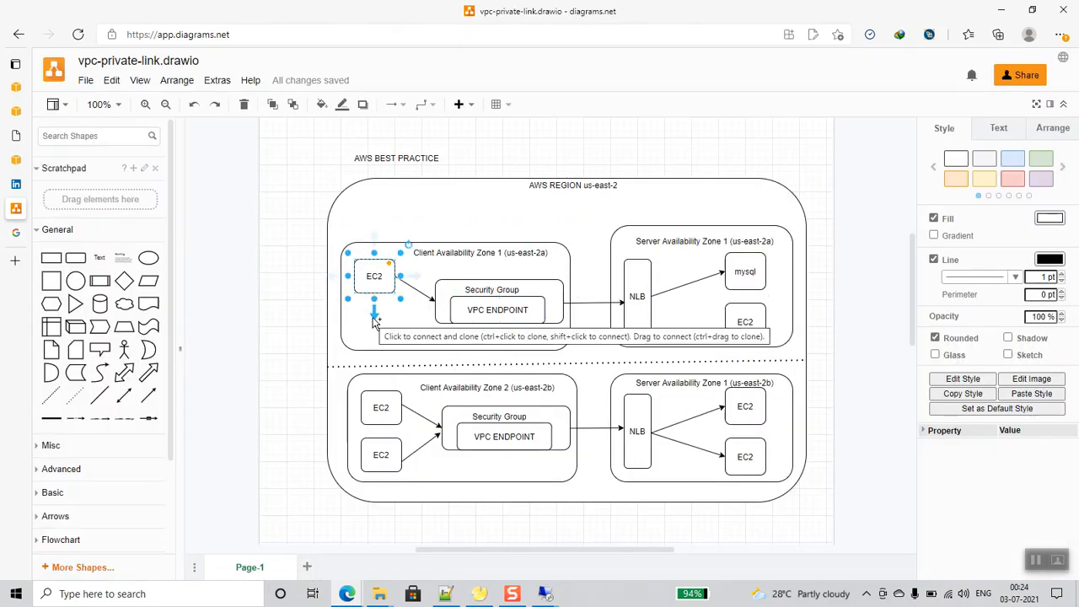